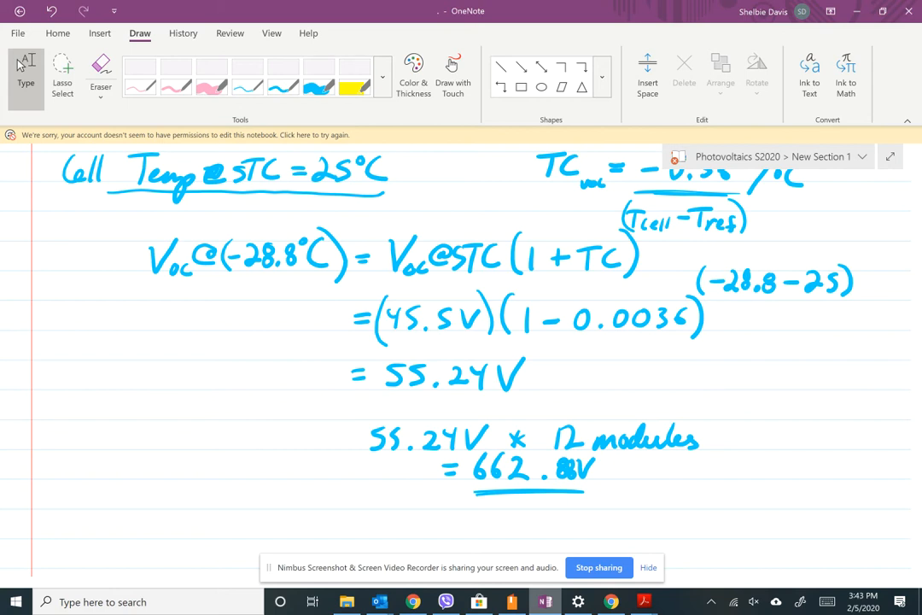
Check the temperature characteristics in the LG 360 W Mono Panel PDF in Acrobat Reader and return to the OneNote page
{"action": "left_click", "coordinate": [644, 602]}
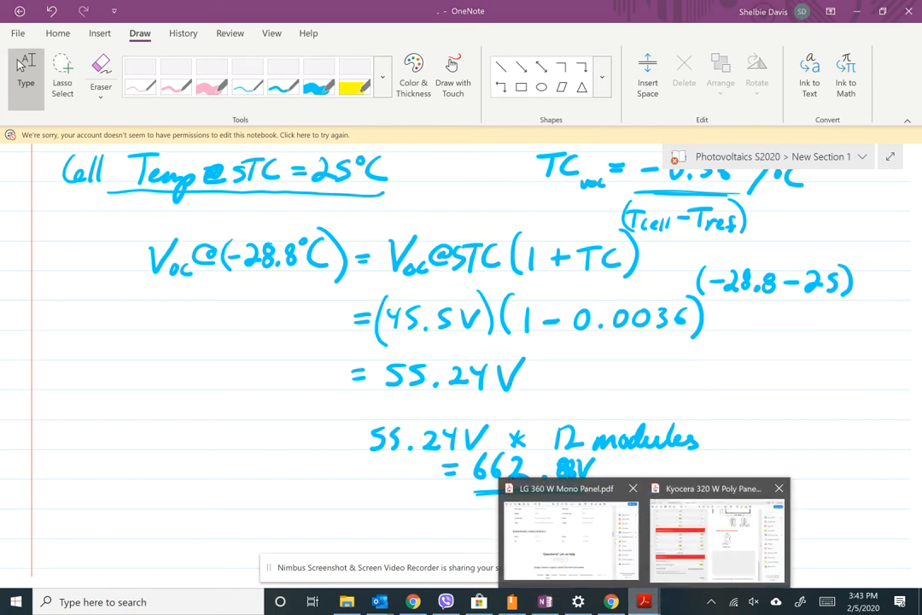
{"action": "left_click", "coordinate": [570, 540]}
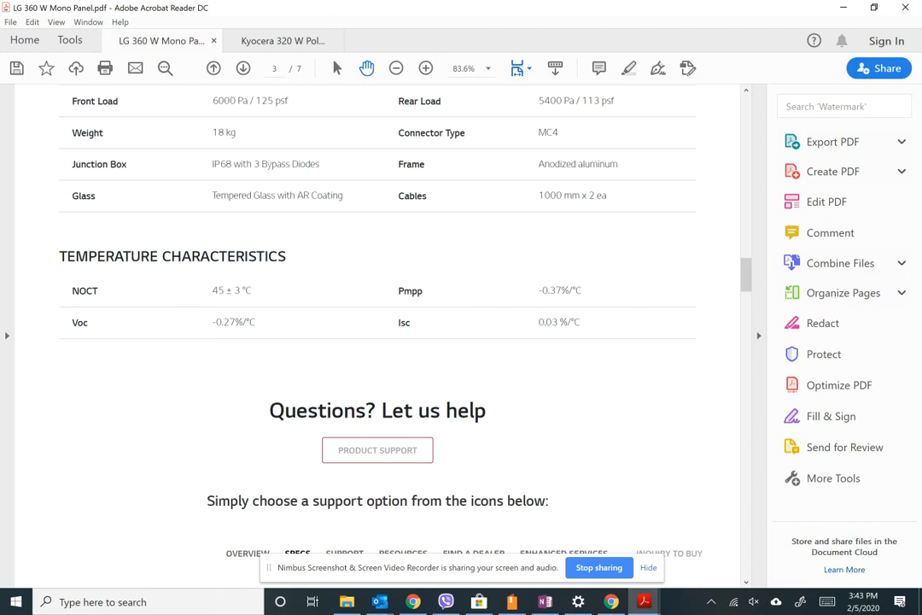
{"action": "key", "text": "alt+Tab"}
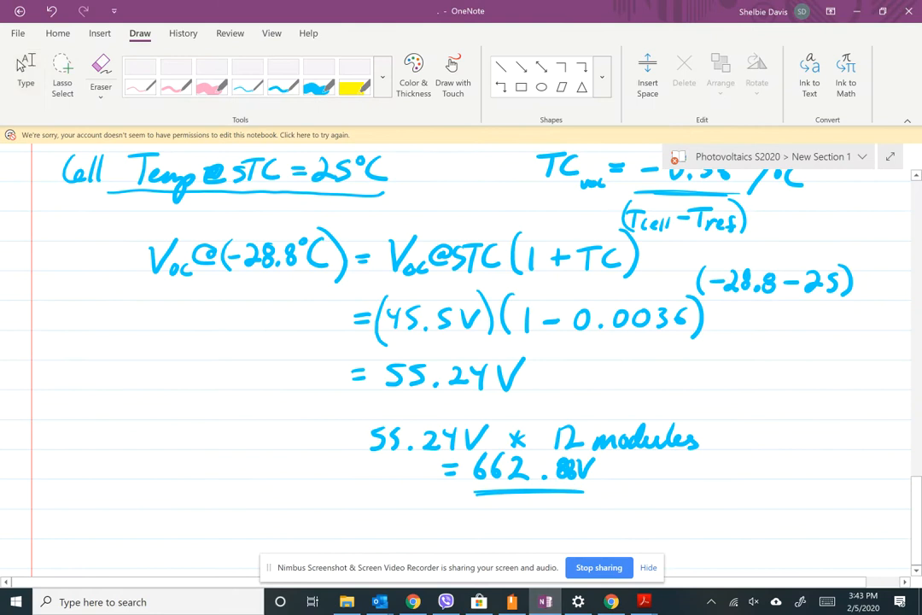
Handwrite the heading "LG 360 W STC" in blue ink below the 662.88 V result
{"action": "scroll", "coordinate": [461, 358], "scroll_direction": "down", "scroll_amount": 7}
{"action": "left_click", "coordinate": [20, 65]}
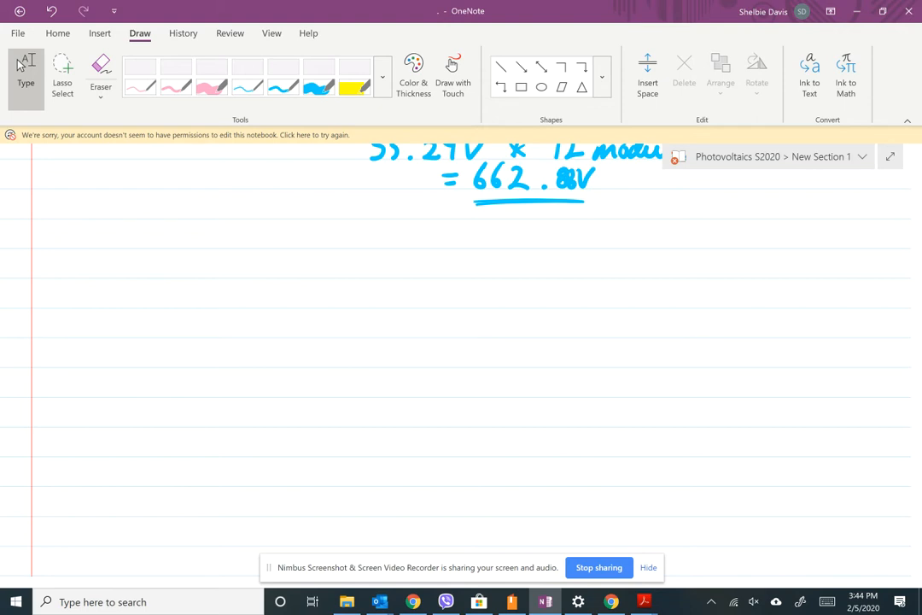
{"action": "left_click", "coordinate": [283, 86]}
{"action": "mouse_move", "coordinate": [119, 250]}
{"action": "left_mouse_down"}
{"action": "mouse_move", "coordinate": [138, 274]}
{"action": "mouse_move", "coordinate": [160, 273]}
{"action": "mouse_move", "coordinate": [157, 264]}
{"action": "mouse_move", "coordinate": [189, 272]}
{"action": "mouse_move", "coordinate": [242, 253]}
{"action": "mouse_move", "coordinate": [266, 261]}
{"action": "mouse_move", "coordinate": [290, 253]}
{"action": "left_mouse_up"}
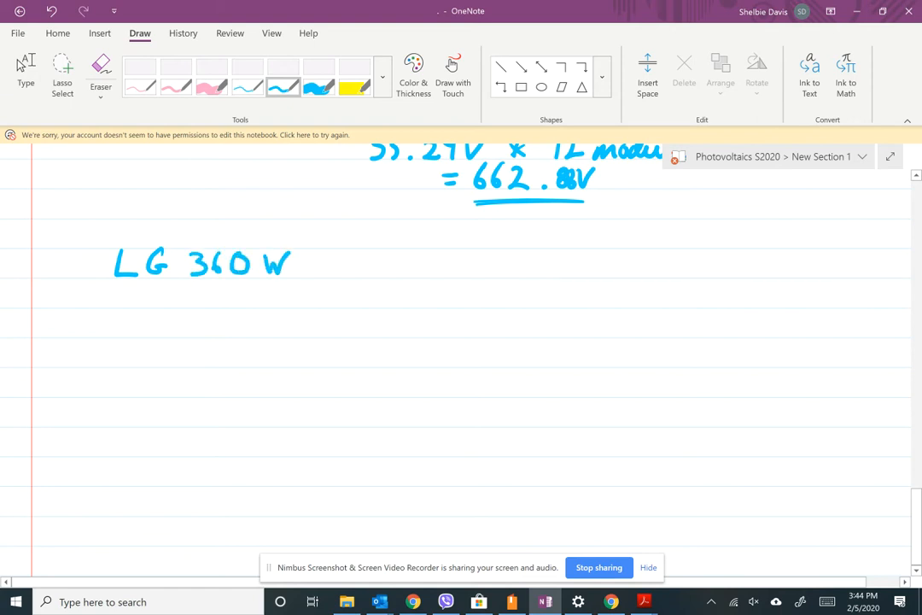
{"action": "mouse_move", "coordinate": [369, 259]}
{"action": "left_mouse_down"}
{"action": "mouse_move", "coordinate": [350, 275]}
{"action": "mouse_move", "coordinate": [376, 277]}
{"action": "mouse_move", "coordinate": [387, 259]}
{"action": "left_mouse_up"}
{"action": "left_click_drag", "start_coordinate": [409, 262], "coordinate": [409, 277]}
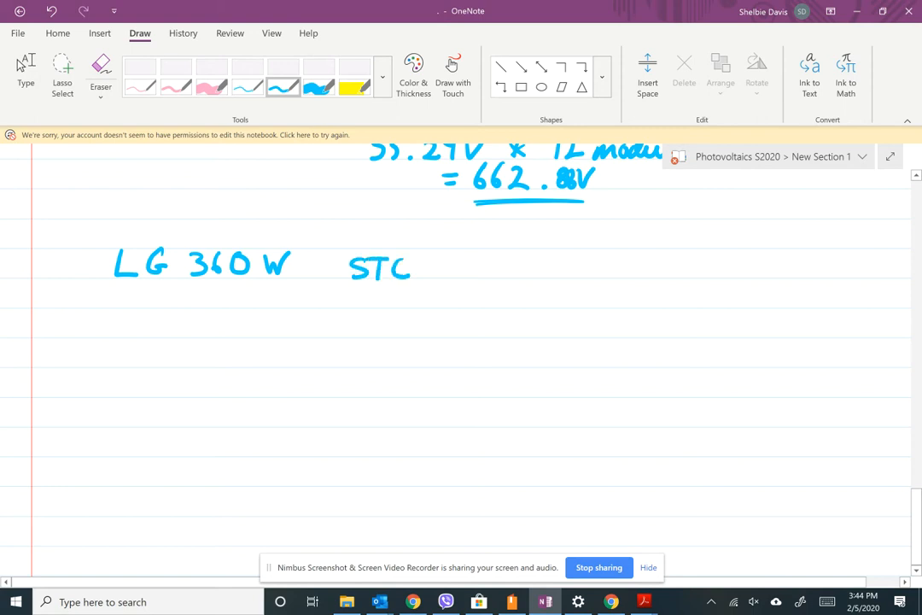
Under the LG heading, handwrite the start of the equation in blue: "Voc @ (-28.8) = 42.7(1 -"
{"action": "scroll", "coordinate": [471, 358], "scroll_direction": "down", "scroll_amount": 2}
{"action": "left_click", "coordinate": [26, 75]}
{"action": "left_click", "coordinate": [282, 86]}
{"action": "mouse_move", "coordinate": [164, 262]}
{"action": "left_mouse_down"}
{"action": "mouse_move", "coordinate": [187, 261]}
{"action": "mouse_move", "coordinate": [189, 287]}
{"action": "mouse_move", "coordinate": [242, 275]}
{"action": "left_mouse_up"}
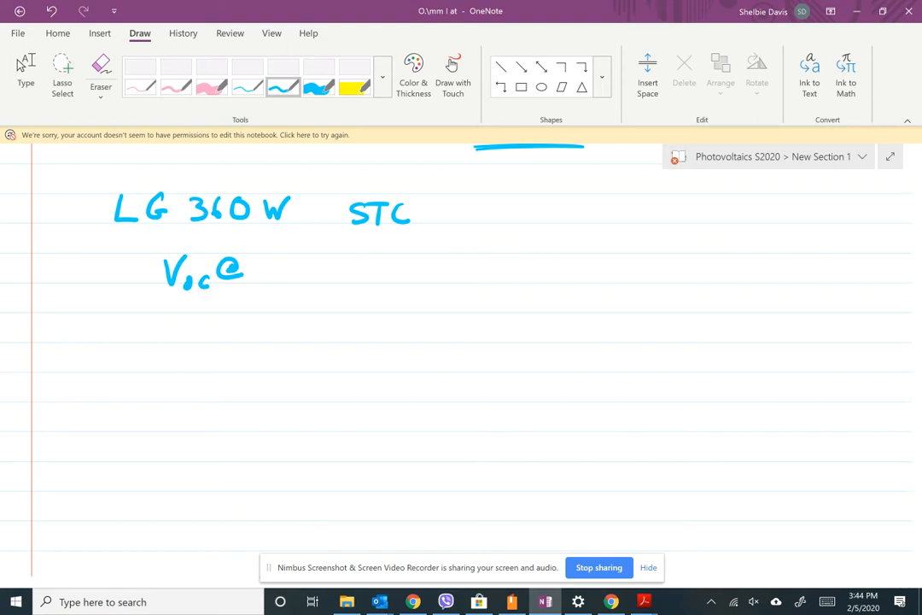
{"action": "left_click_drag", "start_coordinate": [264, 252], "coordinate": [262, 287]}
{"action": "left_click_drag", "start_coordinate": [266, 270], "coordinate": [276, 270]}
{"action": "mouse_move", "coordinate": [290, 261]}
{"action": "left_mouse_down"}
{"action": "mouse_move", "coordinate": [274, 284]}
{"action": "mouse_move", "coordinate": [291, 259]}
{"action": "mouse_move", "coordinate": [333, 270]}
{"action": "mouse_move", "coordinate": [346, 289]}
{"action": "mouse_move", "coordinate": [389, 265]}
{"action": "mouse_move", "coordinate": [414, 285]}
{"action": "mouse_move", "coordinate": [493, 283]}
{"action": "left_mouse_up"}
{"action": "left_click", "coordinate": [309, 278]}
{"action": "mouse_move", "coordinate": [507, 262]}
{"action": "left_mouse_down"}
{"action": "mouse_move", "coordinate": [511, 280]}
{"action": "mouse_move", "coordinate": [526, 270]}
{"action": "left_mouse_up"}
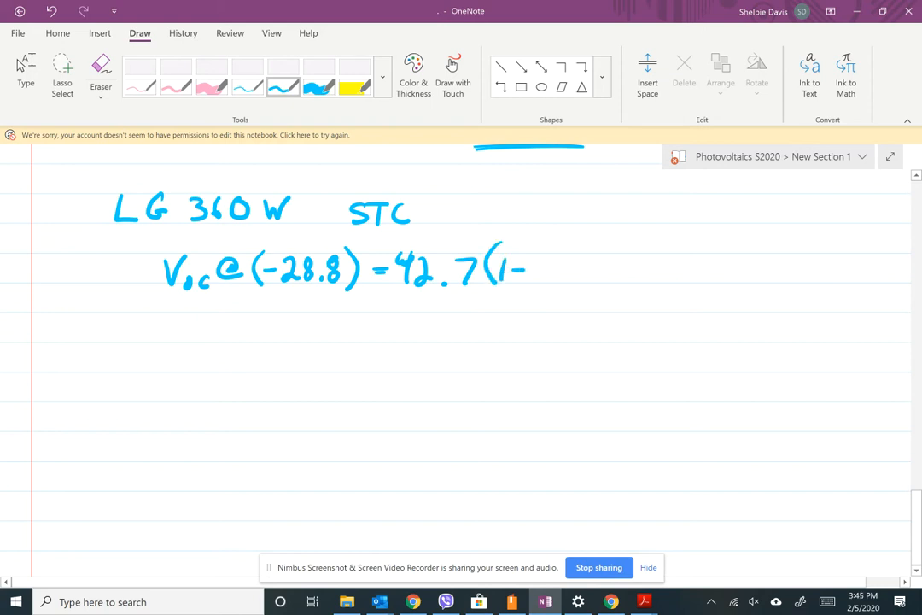
Complete the Voc equation by handwriting "0.0027)" with the exponent "(-28.8 - 25)"
{"action": "mouse_move", "coordinate": [541, 262]}
{"action": "left_mouse_down"}
{"action": "mouse_move", "coordinate": [561, 274]}
{"action": "mouse_move", "coordinate": [567, 262]}
{"action": "left_mouse_up"}
{"action": "left_click", "coordinate": [554, 280]}
{"action": "mouse_move", "coordinate": [586, 263]}
{"action": "left_mouse_down"}
{"action": "mouse_move", "coordinate": [578, 272]}
{"action": "mouse_move", "coordinate": [585, 262]}
{"action": "mouse_move", "coordinate": [631, 287]}
{"action": "left_mouse_up"}
{"action": "mouse_move", "coordinate": [641, 215]}
{"action": "left_mouse_down"}
{"action": "mouse_move", "coordinate": [638, 240]}
{"action": "mouse_move", "coordinate": [683, 220]}
{"action": "mouse_move", "coordinate": [681, 232]}
{"action": "mouse_move", "coordinate": [724, 228]}
{"action": "left_mouse_up"}
{"action": "left_click", "coordinate": [694, 231]}
{"action": "mouse_move", "coordinate": [732, 219]}
{"action": "left_mouse_down"}
{"action": "mouse_move", "coordinate": [740, 217]}
{"action": "mouse_move", "coordinate": [748, 233]}
{"action": "left_mouse_up"}
{"action": "left_click_drag", "start_coordinate": [763, 215], "coordinate": [749, 233]}
{"action": "left_click_drag", "start_coordinate": [772, 203], "coordinate": [774, 240]}
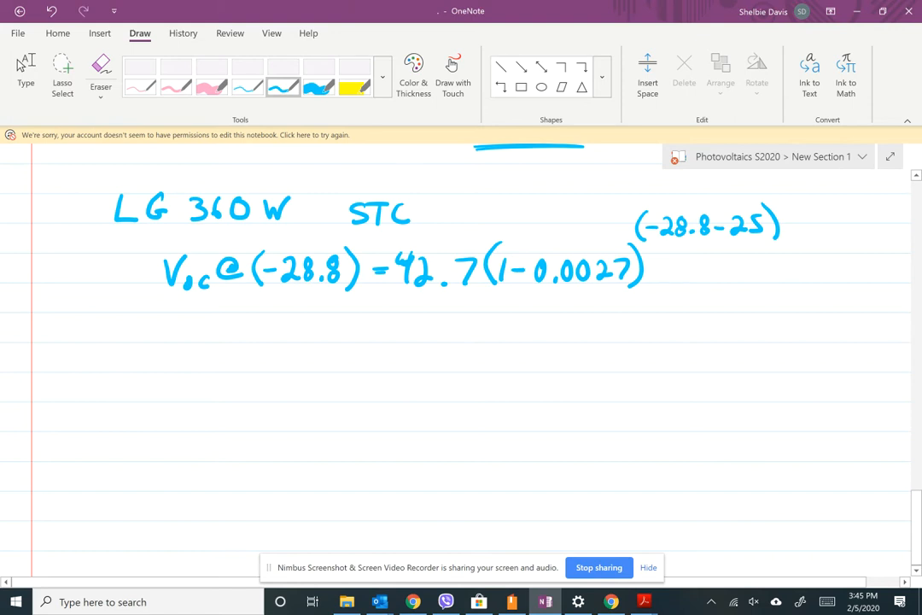
Handwrite the module voltage "= 49.385 V" on the line below the Voc equation
{"action": "left_click_drag", "start_coordinate": [378, 319], "coordinate": [426, 325]}
{"action": "mouse_move", "coordinate": [431, 321]}
{"action": "left_mouse_down"}
{"action": "mouse_move", "coordinate": [440, 314]}
{"action": "mouse_move", "coordinate": [437, 335]}
{"action": "mouse_move", "coordinate": [466, 333]}
{"action": "left_mouse_up"}
{"action": "left_click", "coordinate": [453, 331]}
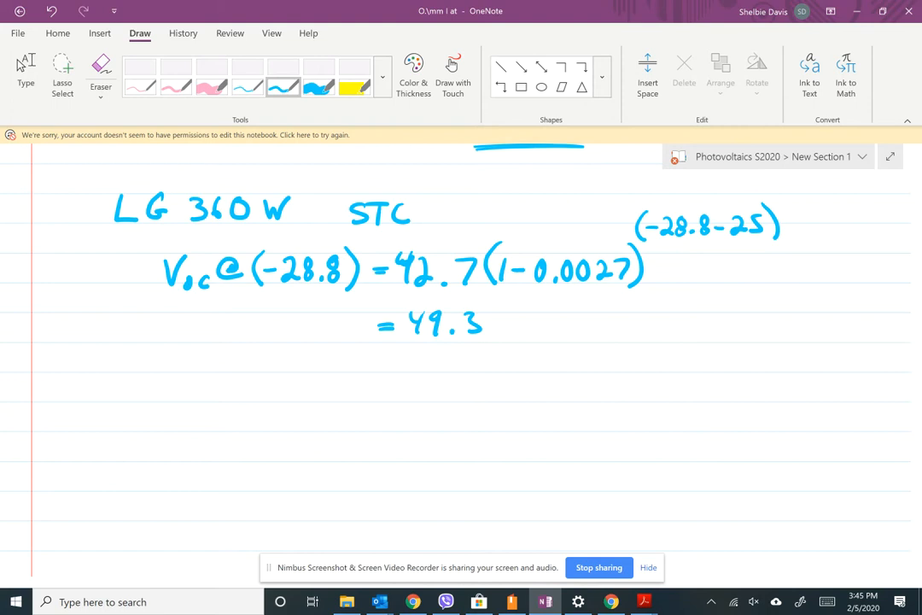
{"action": "mouse_move", "coordinate": [497, 315]}
{"action": "left_mouse_down"}
{"action": "mouse_move", "coordinate": [491, 326]}
{"action": "mouse_move", "coordinate": [496, 317]}
{"action": "mouse_move", "coordinate": [511, 334]}
{"action": "mouse_move", "coordinate": [547, 315]}
{"action": "left_mouse_up"}
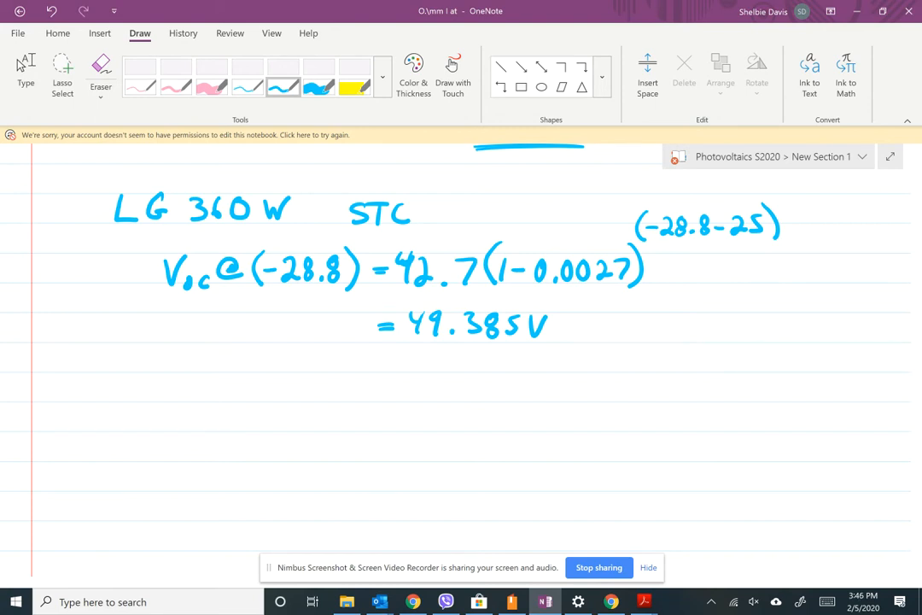
Handwrite the string calculation "49.385V * 12 modules" below the module voltage
{"action": "mouse_move", "coordinate": [403, 374]}
{"action": "left_mouse_down"}
{"action": "mouse_move", "coordinate": [409, 398]}
{"action": "mouse_move", "coordinate": [455, 396]}
{"action": "mouse_move", "coordinate": [475, 378]}
{"action": "mouse_move", "coordinate": [488, 395]}
{"action": "mouse_move", "coordinate": [528, 377]}
{"action": "mouse_move", "coordinate": [564, 389]}
{"action": "left_mouse_up"}
{"action": "left_click", "coordinate": [438, 395]}
{"action": "mouse_move", "coordinate": [547, 391]}
{"action": "left_mouse_down"}
{"action": "mouse_move", "coordinate": [564, 380]}
{"action": "mouse_move", "coordinate": [588, 397]}
{"action": "mouse_move", "coordinate": [642, 386]}
{"action": "mouse_move", "coordinate": [670, 393]}
{"action": "mouse_move", "coordinate": [706, 372]}
{"action": "mouse_move", "coordinate": [716, 396]}
{"action": "left_mouse_up"}
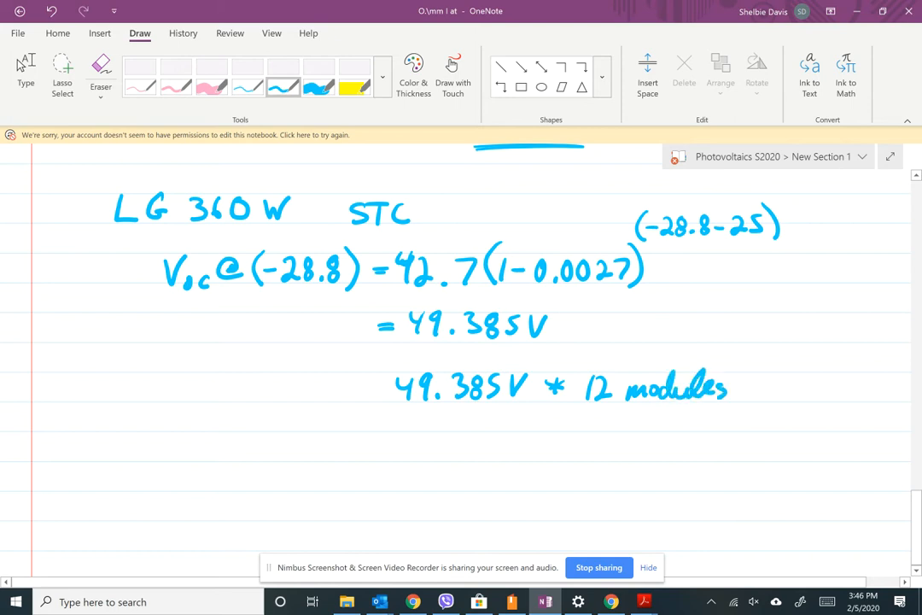
Handwrite the string voltage "= 592.625 V" beneath the 12-module multiplication
{"action": "left_click_drag", "start_coordinate": [437, 420], "coordinate": [452, 426]}
{"action": "scroll", "coordinate": [461, 359], "scroll_direction": "down", "scroll_amount": 1}
{"action": "left_click", "coordinate": [283, 87]}
{"action": "mouse_move", "coordinate": [485, 361]}
{"action": "left_mouse_down"}
{"action": "mouse_move", "coordinate": [471, 377]}
{"action": "mouse_move", "coordinate": [504, 366]}
{"action": "mouse_move", "coordinate": [505, 380]}
{"action": "left_mouse_up"}
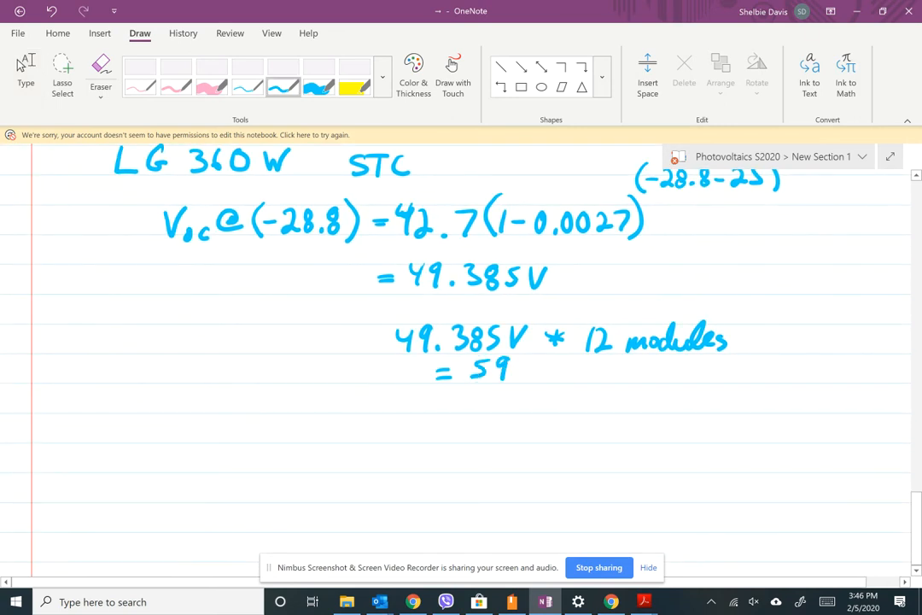
{"action": "mouse_move", "coordinate": [515, 365]}
{"action": "left_mouse_down"}
{"action": "mouse_move", "coordinate": [532, 384]}
{"action": "mouse_move", "coordinate": [593, 384]}
{"action": "mouse_move", "coordinate": [642, 365]}
{"action": "left_mouse_up"}
{"action": "left_click", "coordinate": [542, 383]}
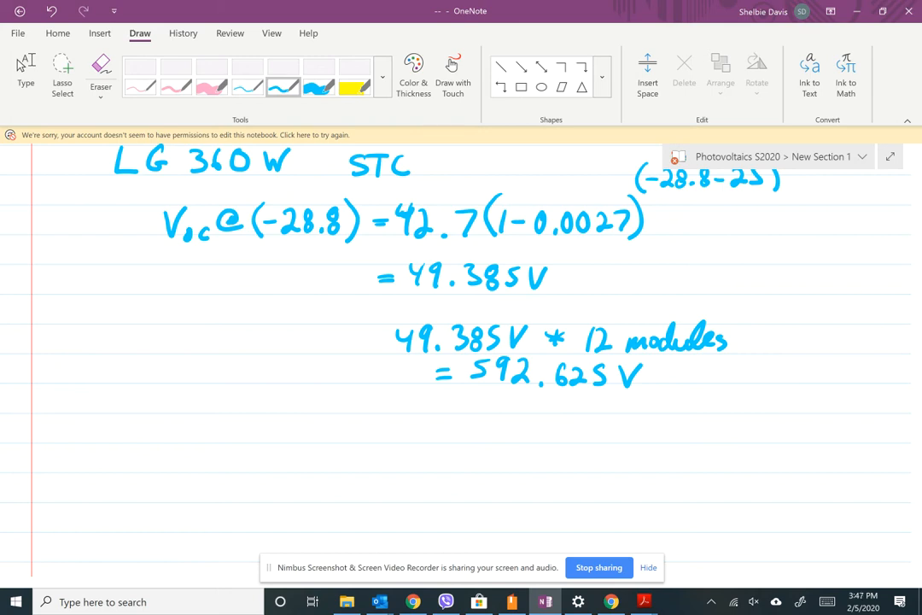
Switch to the Class_Work_3_PV PDF in Chrome and read through questions 2 to 5
{"action": "key", "text": "alt+Tab"}
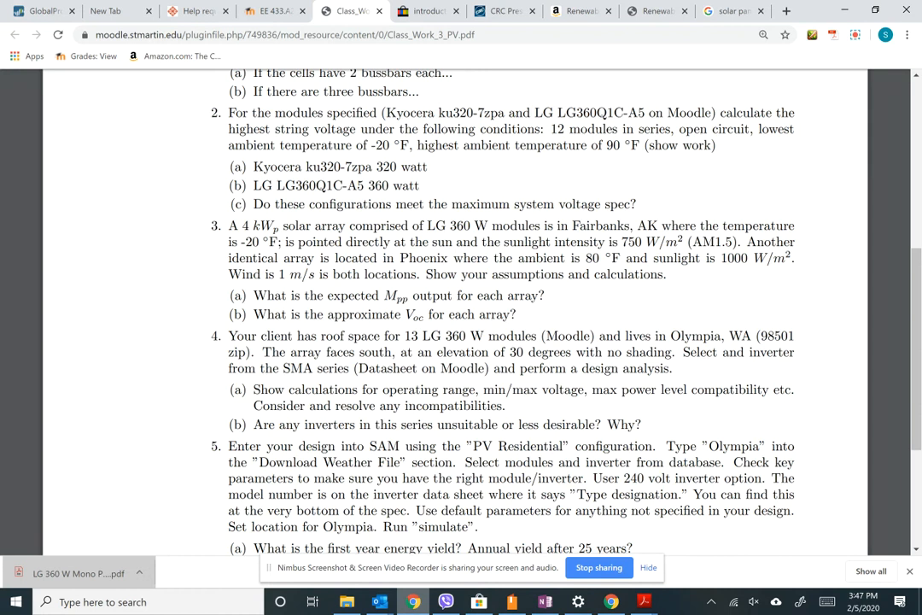
{"action": "scroll", "coordinate": [461, 308], "scroll_direction": "down", "scroll_amount": 1}
{"action": "scroll", "coordinate": [461, 307], "scroll_direction": "down", "scroll_amount": 1}
{"action": "scroll", "coordinate": [777, 489], "scroll_direction": "down", "scroll_amount": 1}
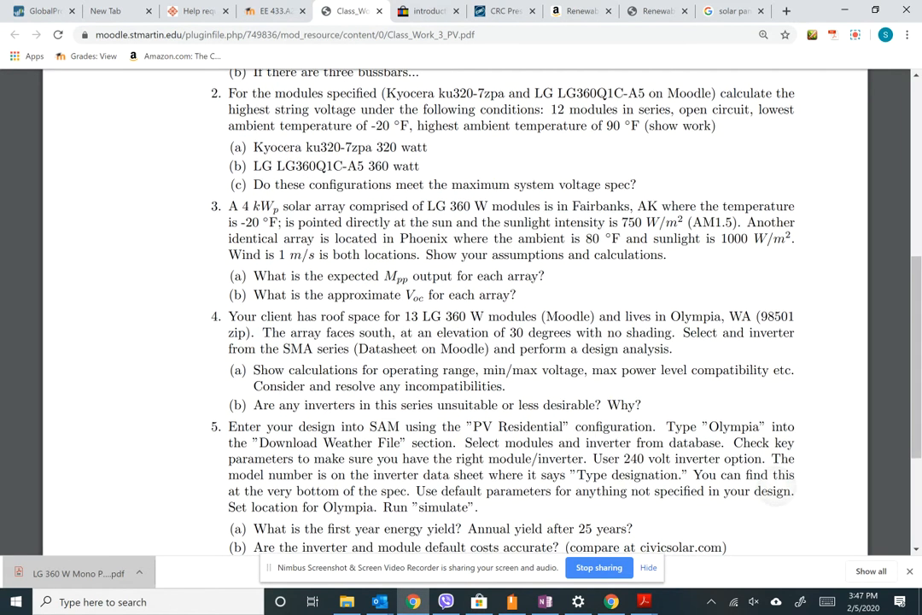
{"action": "scroll", "coordinate": [778, 489], "scroll_direction": "up", "scroll_amount": 1}
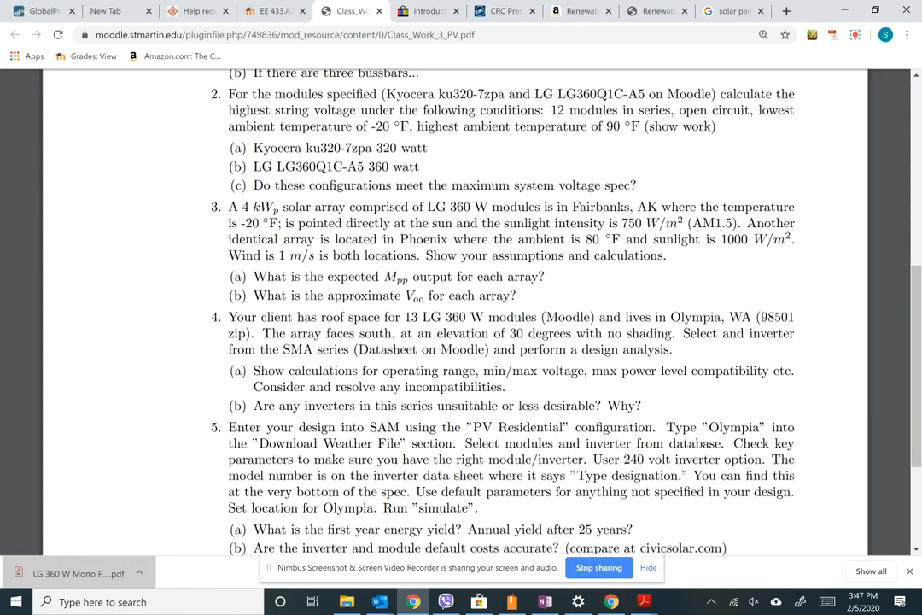
{"action": "scroll", "coordinate": [504, 308], "scroll_direction": "down", "scroll_amount": 3}
{"action": "scroll", "coordinate": [504, 308], "scroll_direction": "down", "scroll_amount": 1}
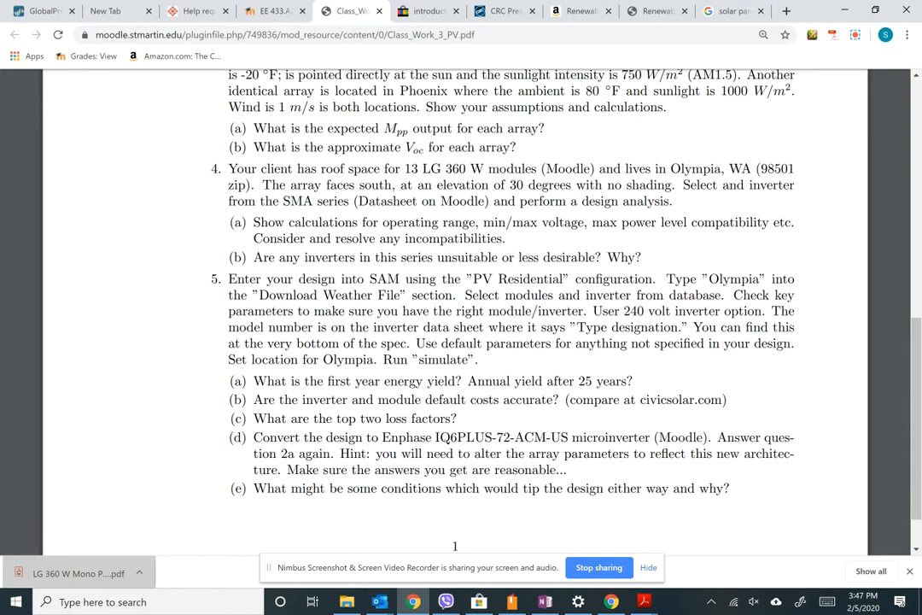
{"action": "scroll", "coordinate": [504, 308], "scroll_direction": "up", "scroll_amount": 3}
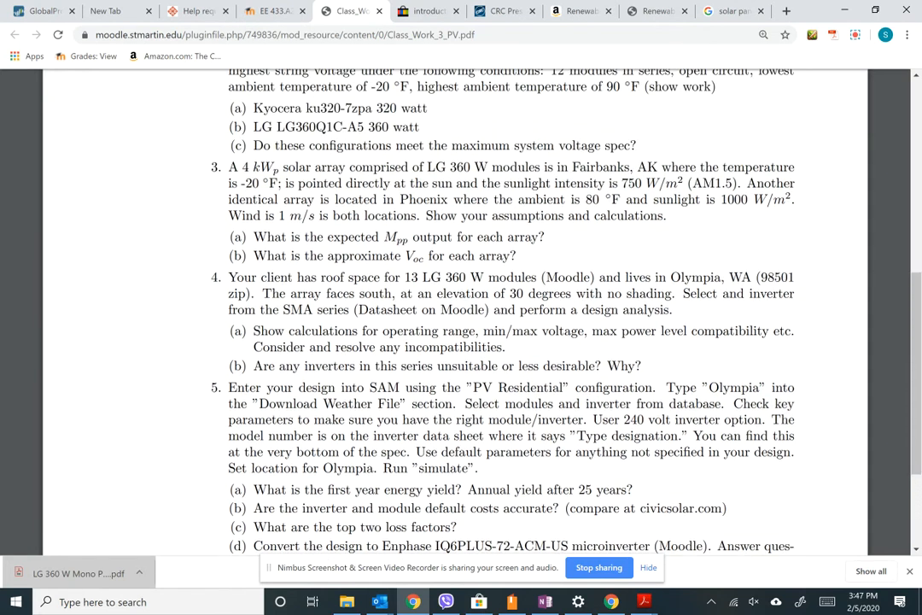
{"action": "scroll", "coordinate": [504, 308], "scroll_direction": "up", "scroll_amount": 1}
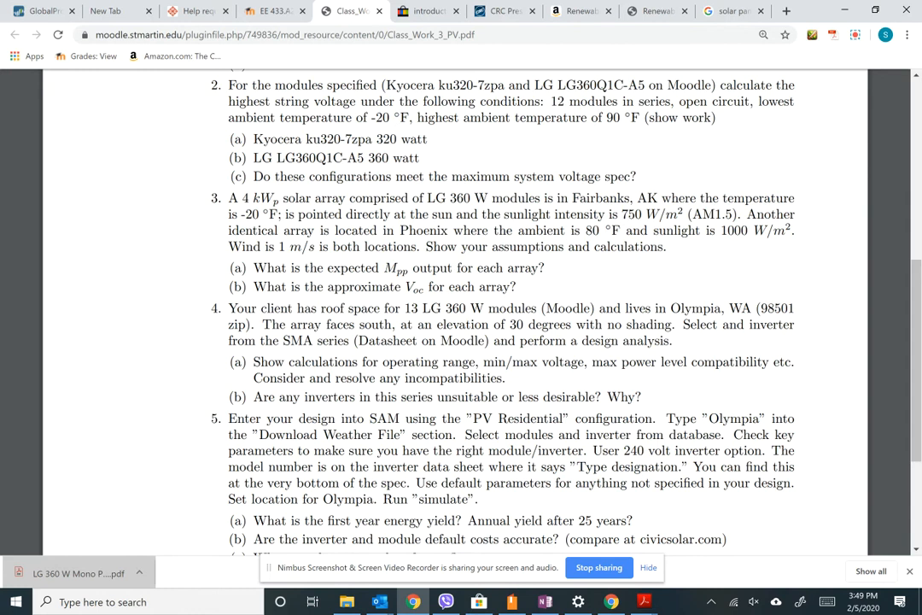
In the LG 360 W Mono Panel PDF in Acrobat Reader, highlight the Temperature Characteristics heading, the Voc label and its -0.27%/°C coefficient
{"action": "left_click", "coordinate": [644, 602]}
{"action": "left_click", "coordinate": [568, 530]}
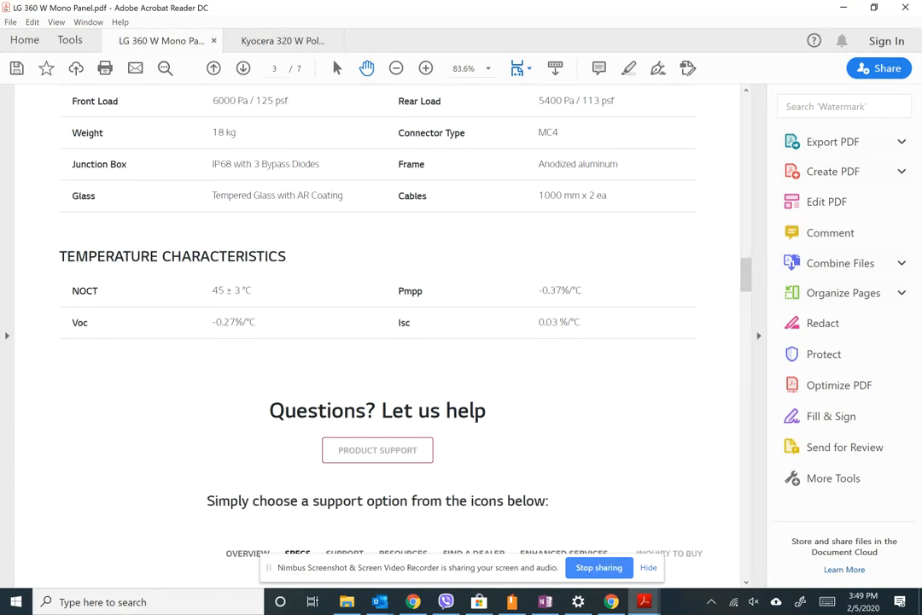
{"action": "scroll", "coordinate": [378, 333], "scroll_direction": "down", "scroll_amount": 4}
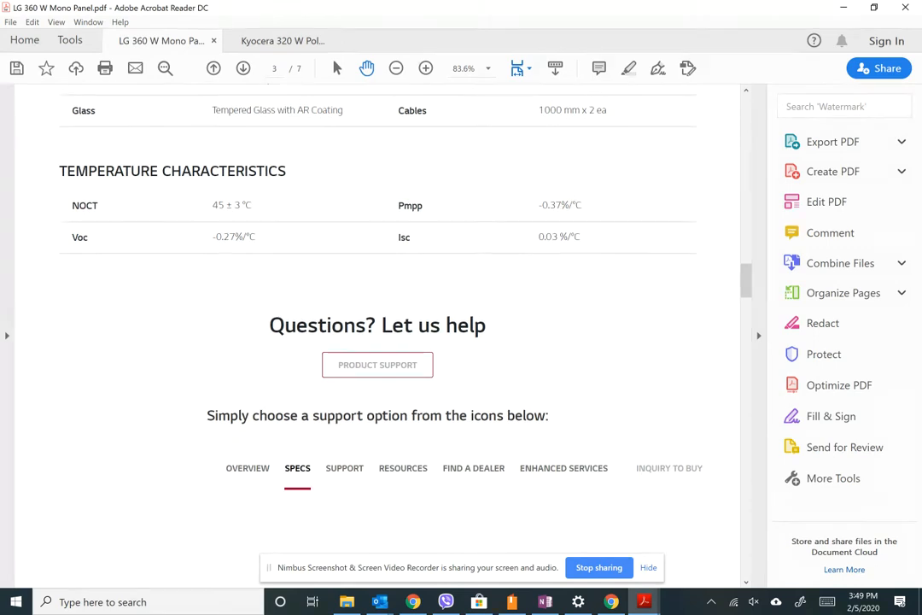
{"action": "scroll", "coordinate": [377, 333], "scroll_direction": "down", "scroll_amount": 1}
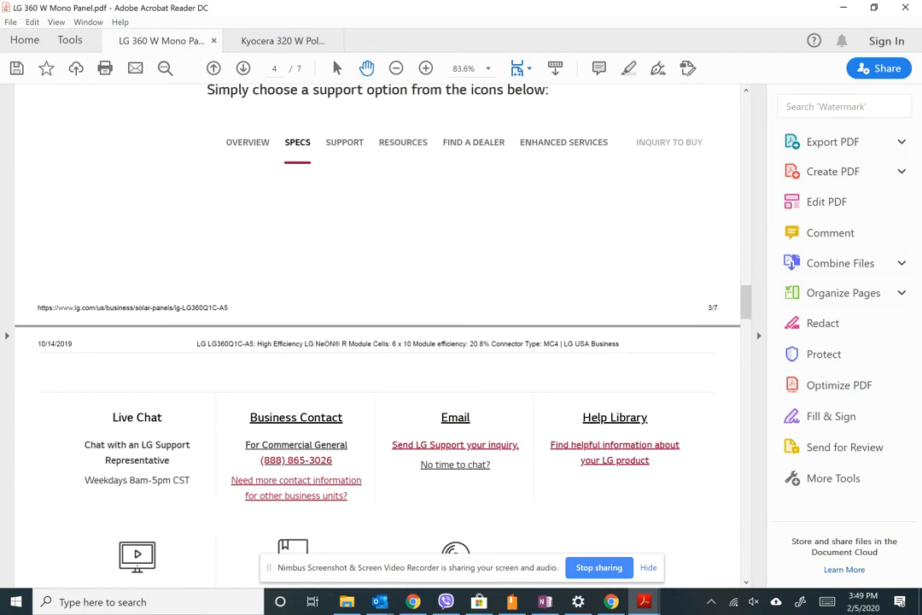
{"action": "scroll", "coordinate": [377, 333], "scroll_direction": "up", "scroll_amount": 3}
{"action": "scroll", "coordinate": [378, 334], "scroll_direction": "up", "scroll_amount": 3}
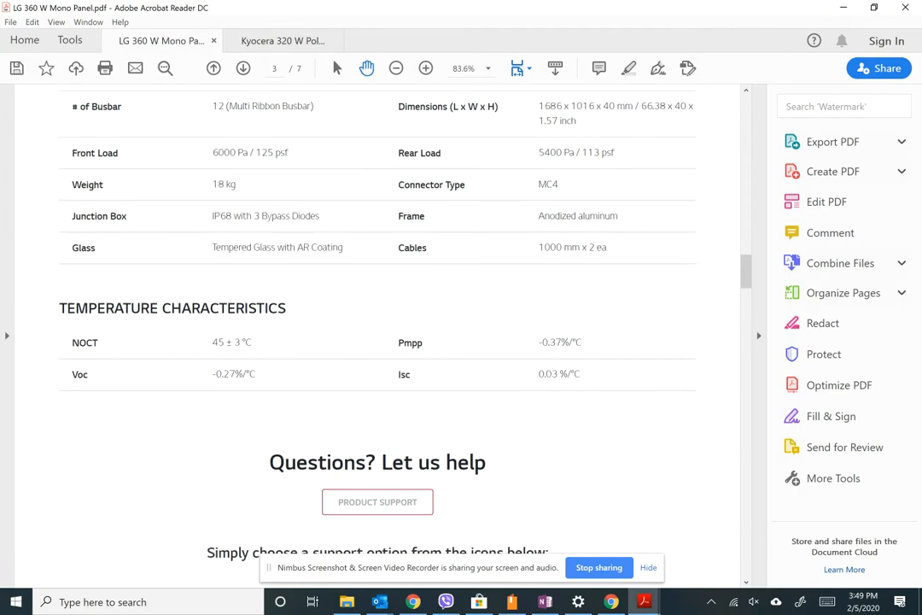
{"action": "left_click_drag", "start_coordinate": [212, 373], "coordinate": [411, 374]}
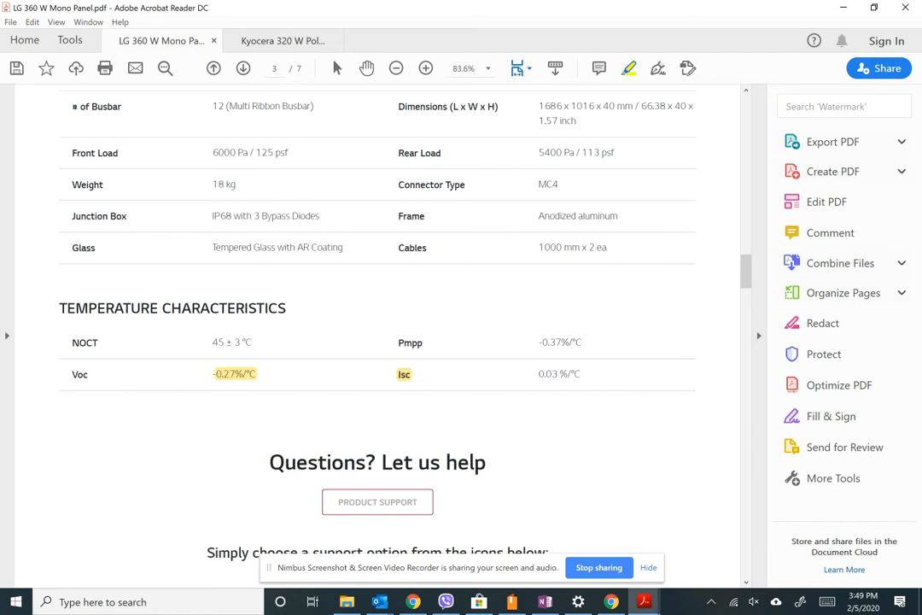
{"action": "left_click_drag", "start_coordinate": [72, 375], "coordinate": [88, 374]}
{"action": "mouse_move", "coordinate": [559, 374]}
{"action": "left_mouse_down"}
{"action": "mouse_move", "coordinate": [400, 375]}
{"action": "mouse_move", "coordinate": [379, 420]}
{"action": "left_mouse_up"}
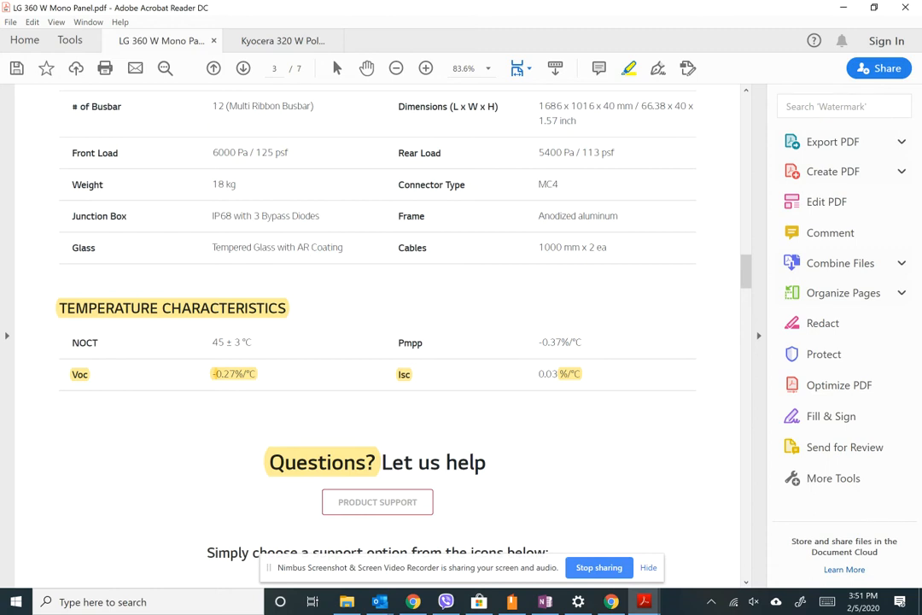
Return to the OneNote page and draw a pink outline around the whole LG 360 W Voc equation, including its exponent
{"action": "key", "text": "alt+Tab"}
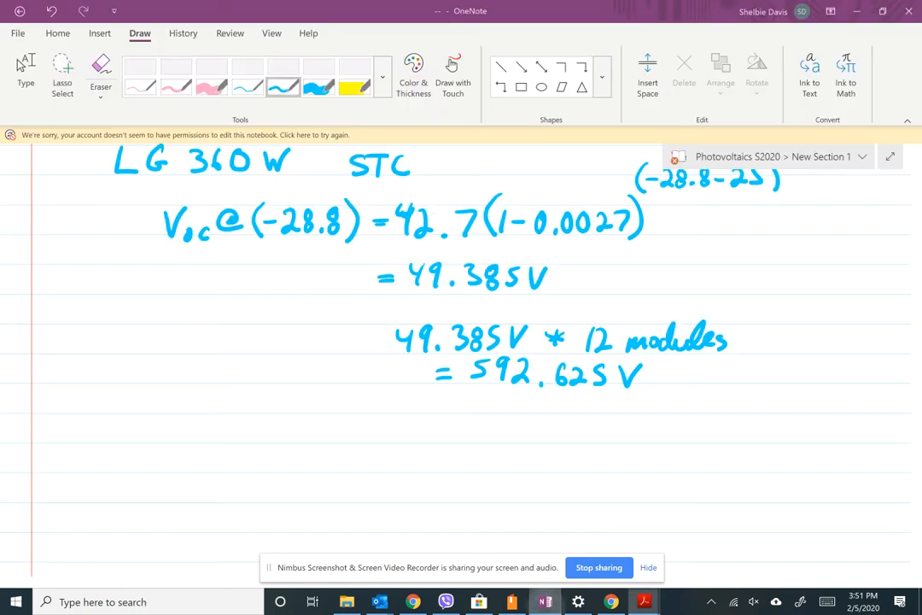
{"action": "scroll", "coordinate": [771, 381], "scroll_direction": "up", "scroll_amount": 15}
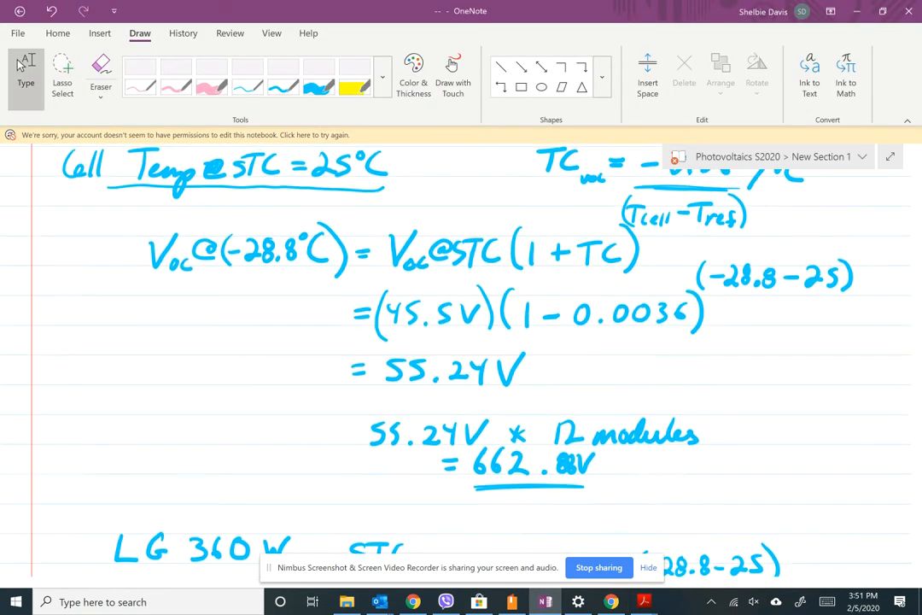
{"action": "scroll", "coordinate": [461, 342], "scroll_direction": "down", "scroll_amount": 7}
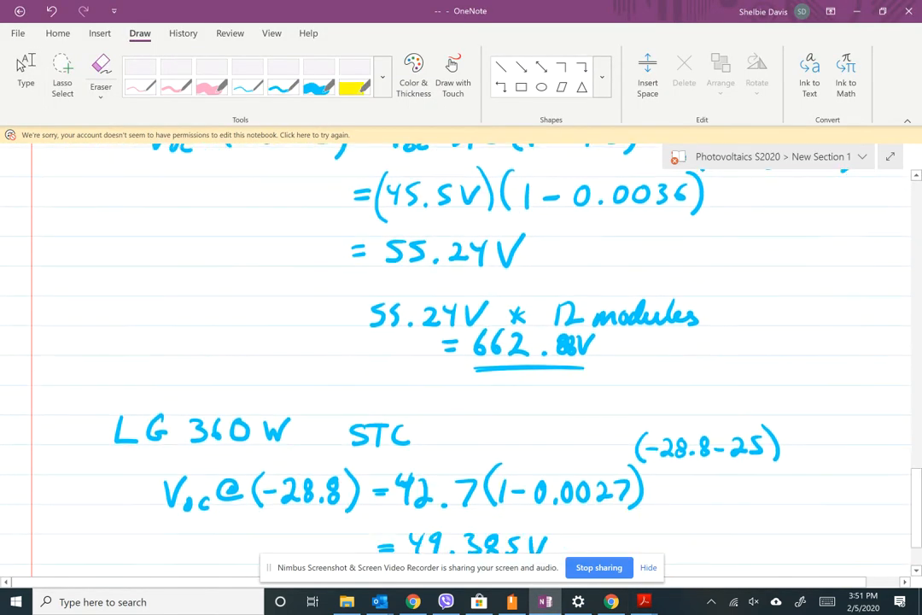
{"action": "scroll", "coordinate": [461, 342], "scroll_direction": "down", "scroll_amount": 2}
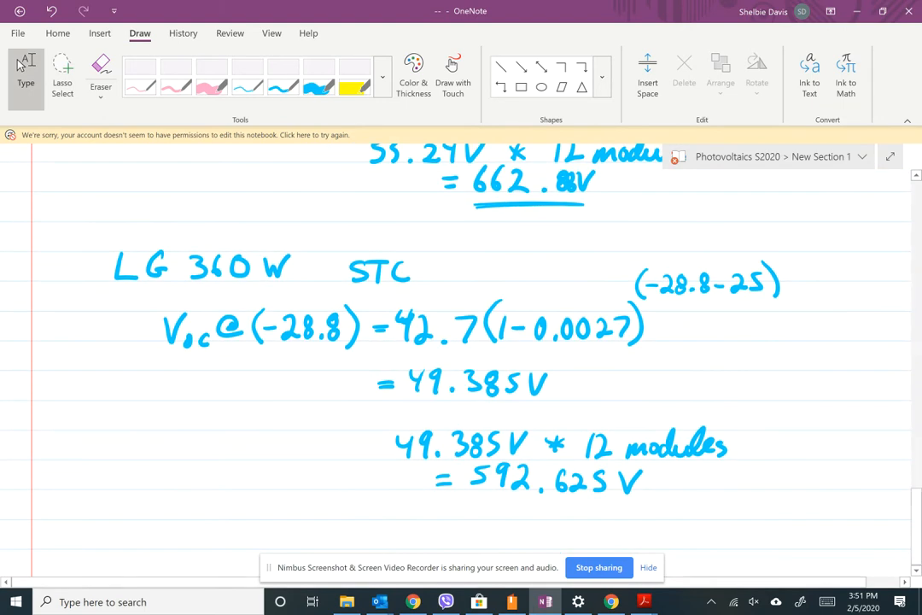
{"action": "left_click", "coordinate": [177, 87]}
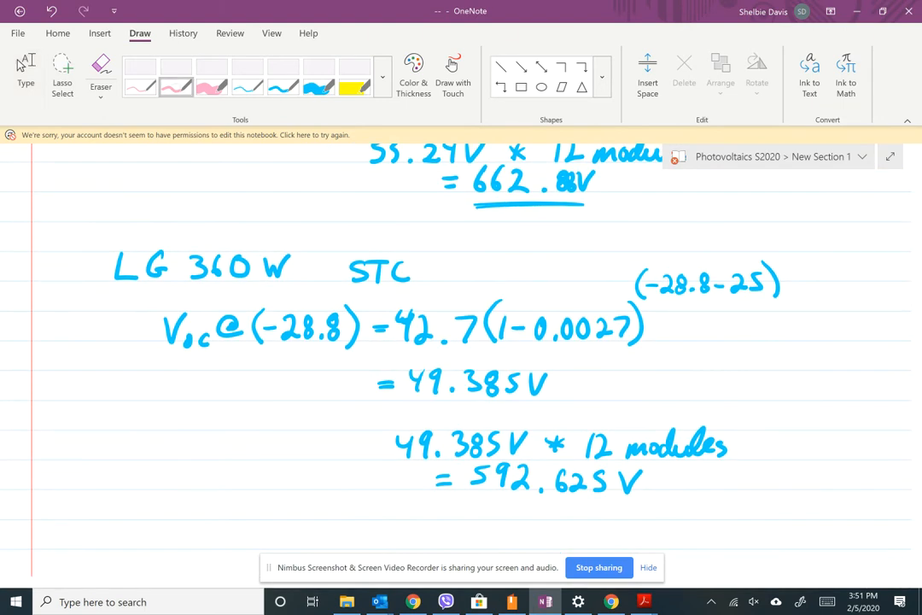
{"action": "mouse_move", "coordinate": [168, 354]}
{"action": "left_mouse_down"}
{"action": "mouse_move", "coordinate": [801, 360]}
{"action": "mouse_move", "coordinate": [809, 269]}
{"action": "mouse_move", "coordinate": [709, 257]}
{"action": "mouse_move", "coordinate": [246, 301]}
{"action": "mouse_move", "coordinate": [150, 333]}
{"action": "mouse_move", "coordinate": [189, 357]}
{"action": "left_mouse_up"}
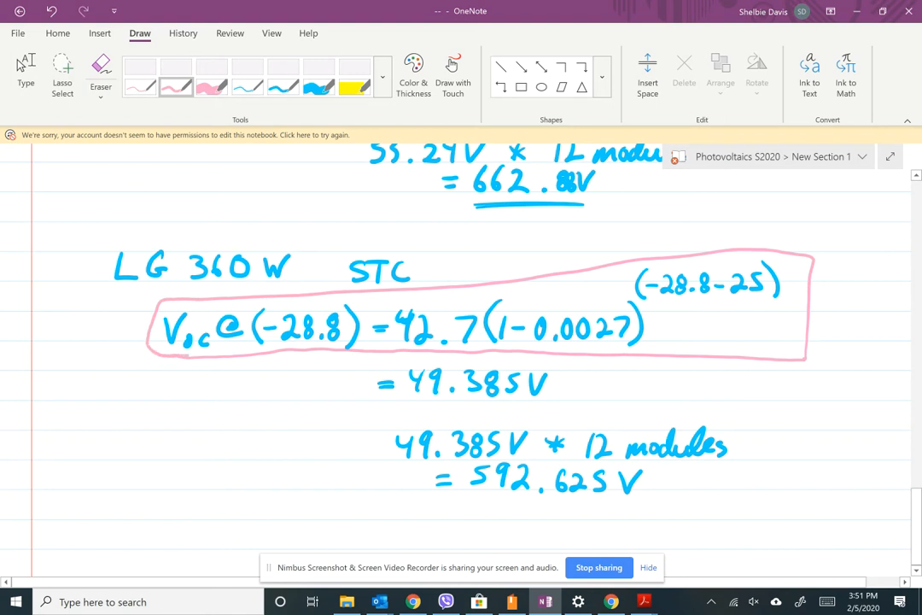
Underline the 49.385 V module voltage and double-underline the 592.625 V string voltage in pink
{"action": "left_click_drag", "start_coordinate": [401, 407], "coordinate": [546, 408]}
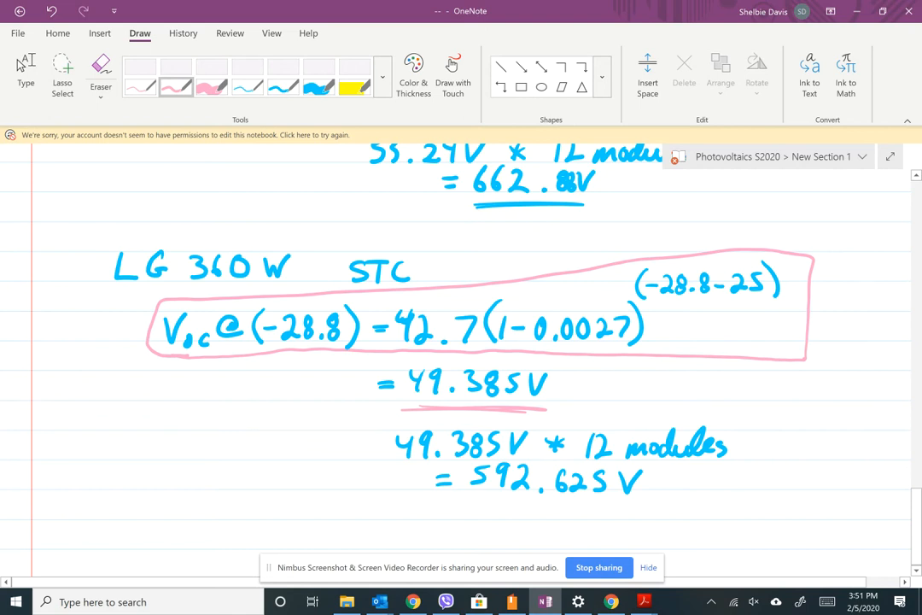
{"action": "left_click_drag", "start_coordinate": [466, 510], "coordinate": [638, 513]}
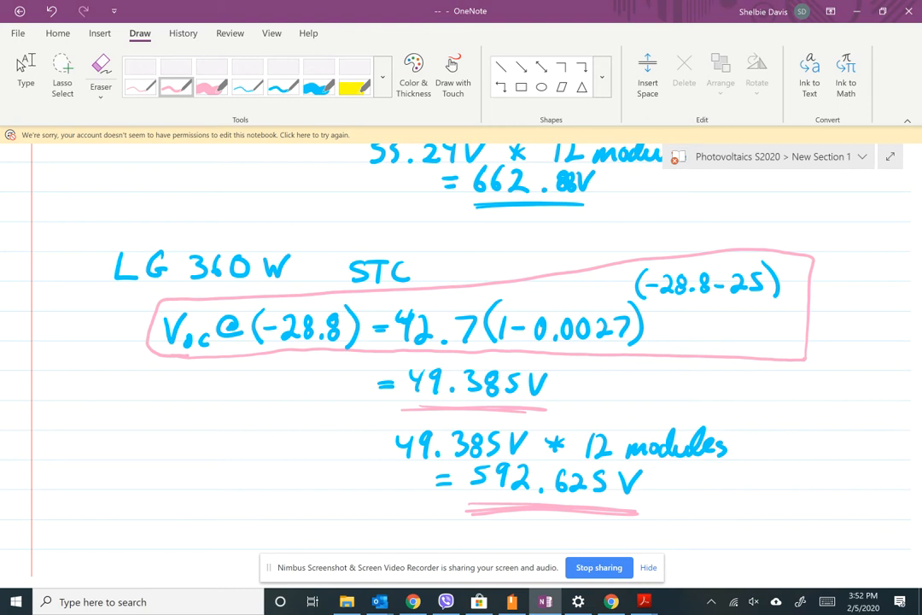
{"action": "scroll", "coordinate": [461, 342], "scroll_direction": "down", "scroll_amount": 2}
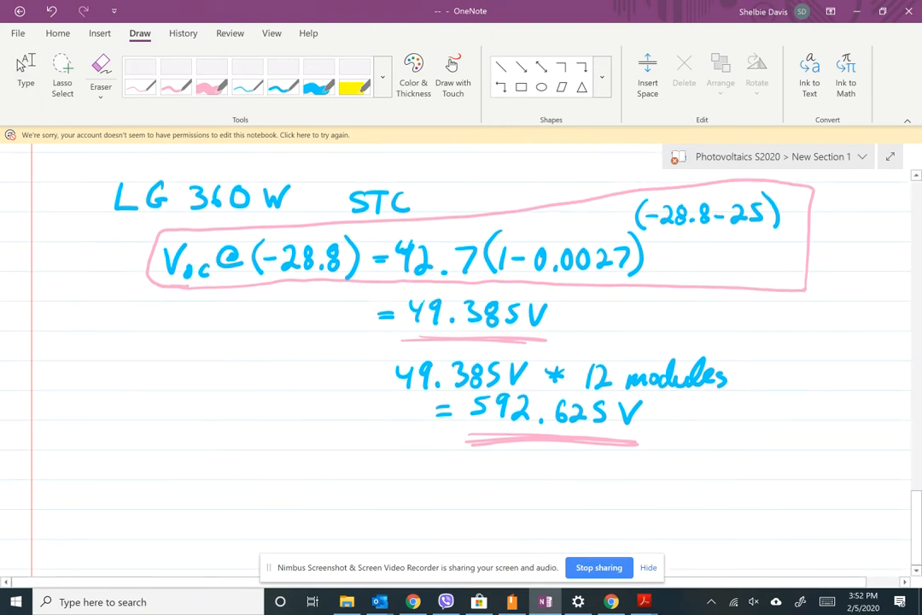
Ready the blue pen on the OneNote page and look up the Maximum System Voltage in Acrobat Reader's LG 360 W Mono Panel PDF
{"action": "scroll", "coordinate": [461, 342], "scroll_direction": "down", "scroll_amount": 1}
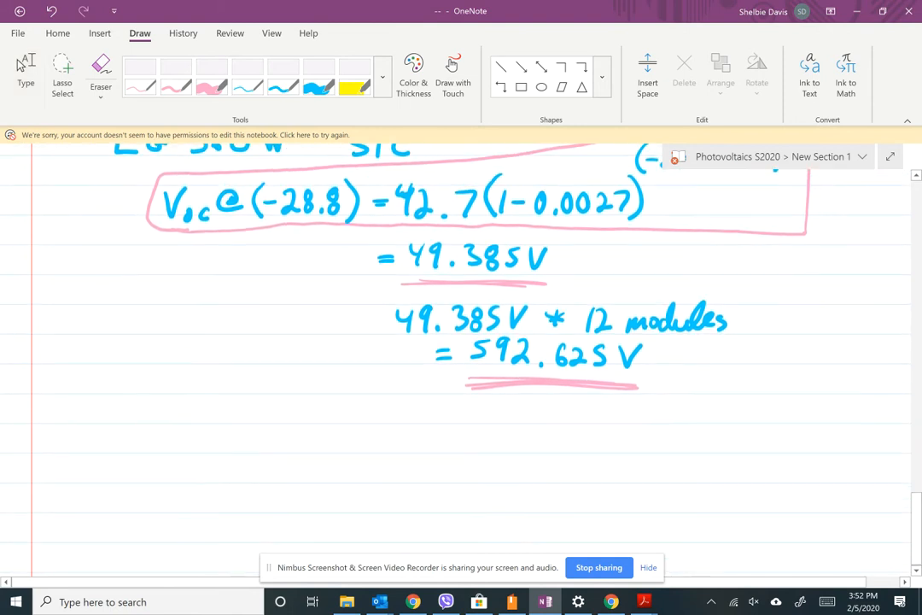
{"action": "scroll", "coordinate": [461, 341], "scroll_direction": "down", "scroll_amount": 1}
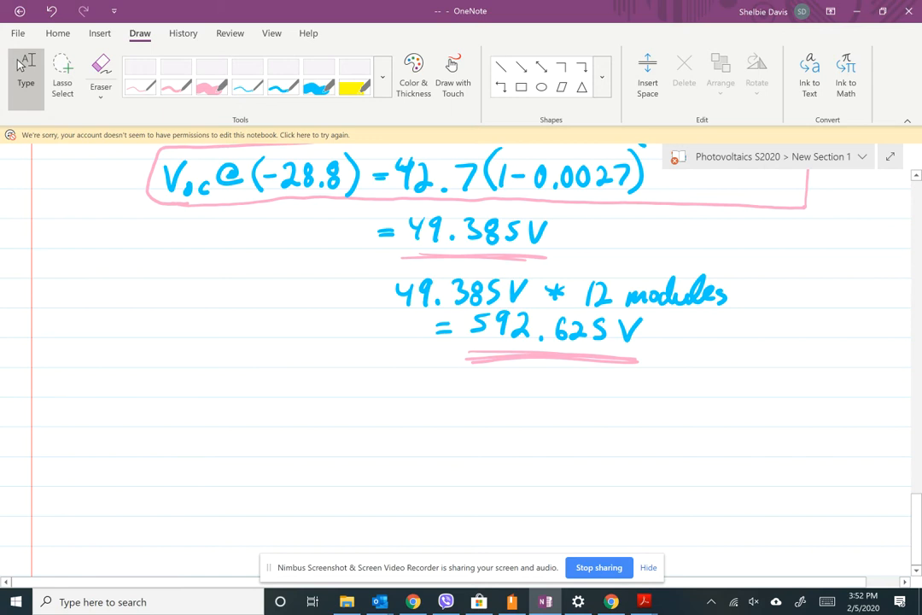
{"action": "left_click", "coordinate": [283, 87]}
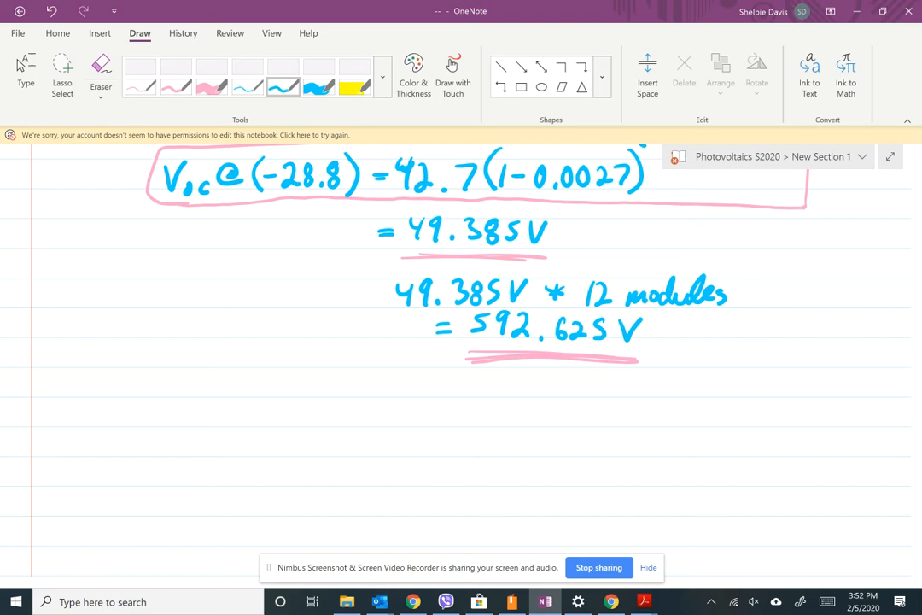
{"action": "mouse_move", "coordinate": [644, 601]}
{"action": "left_click", "coordinate": [547, 512]}
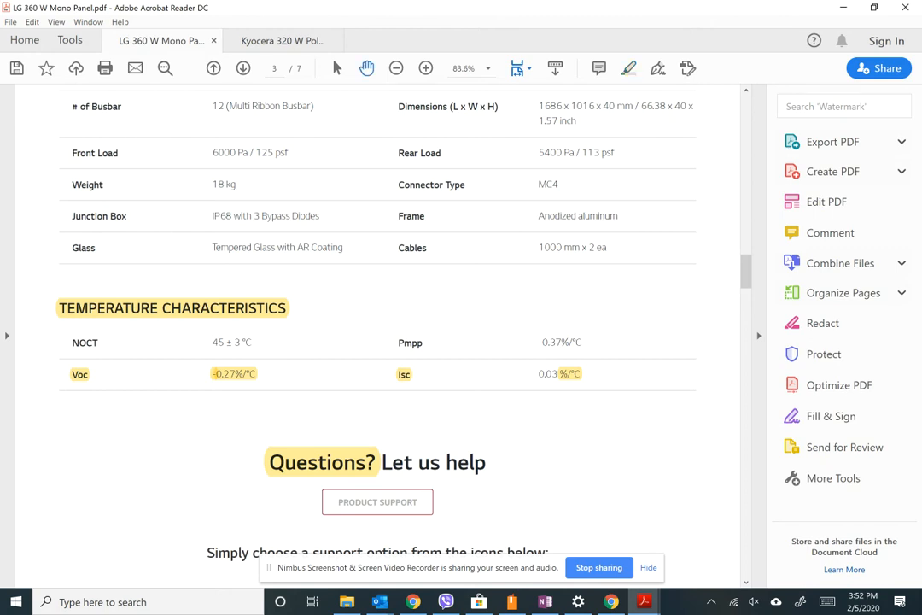
{"action": "scroll", "coordinate": [378, 333], "scroll_direction": "up", "scroll_amount": 5}
{"action": "scroll", "coordinate": [377, 333], "scroll_direction": "down", "scroll_amount": 1}
{"action": "scroll", "coordinate": [378, 333], "scroll_direction": "up", "scroll_amount": 1}
{"action": "scroll", "coordinate": [378, 333], "scroll_direction": "down", "scroll_amount": 1}
{"action": "scroll", "coordinate": [377, 333], "scroll_direction": "down", "scroll_amount": 1}
{"action": "scroll", "coordinate": [378, 334], "scroll_direction": "up", "scroll_amount": 2}
{"action": "scroll", "coordinate": [377, 333], "scroll_direction": "up", "scroll_amount": 10}
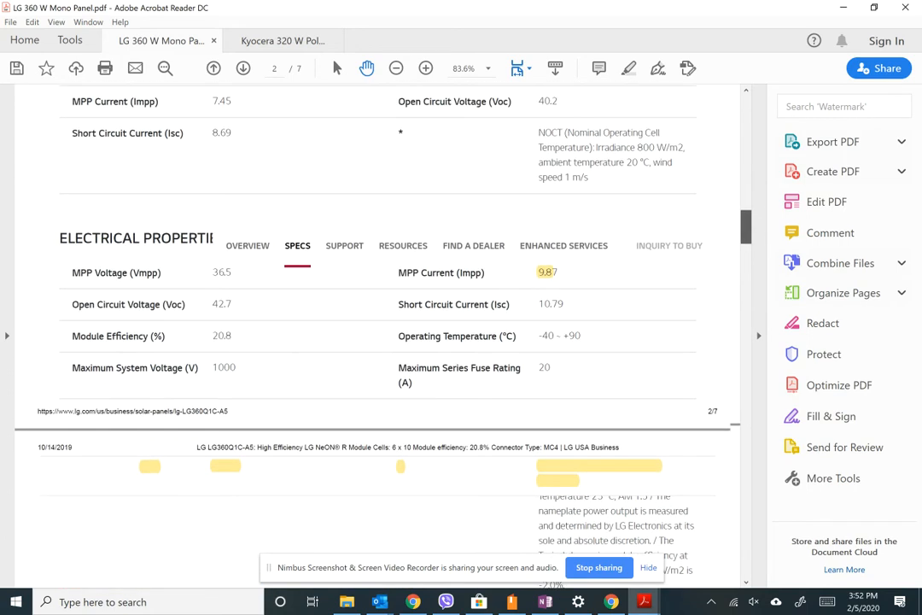
{"action": "scroll", "coordinate": [377, 333], "scroll_direction": "down", "scroll_amount": 1}
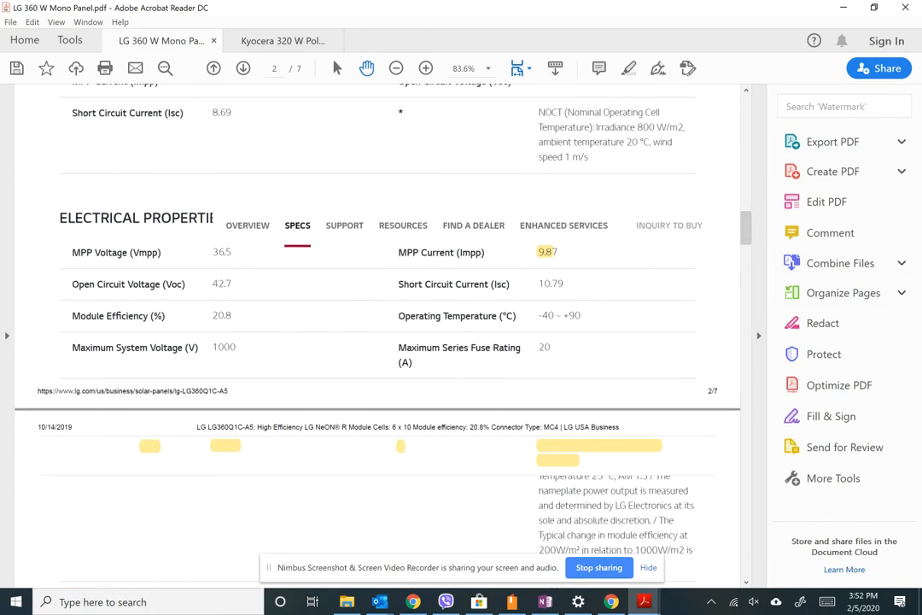
{"action": "left_click_drag", "start_coordinate": [214, 346], "coordinate": [230, 347]}
Return to the OneNote page and draw a blue check mark beside the 592.625 V string voltage result
{"action": "key", "text": "alt+Tab"}
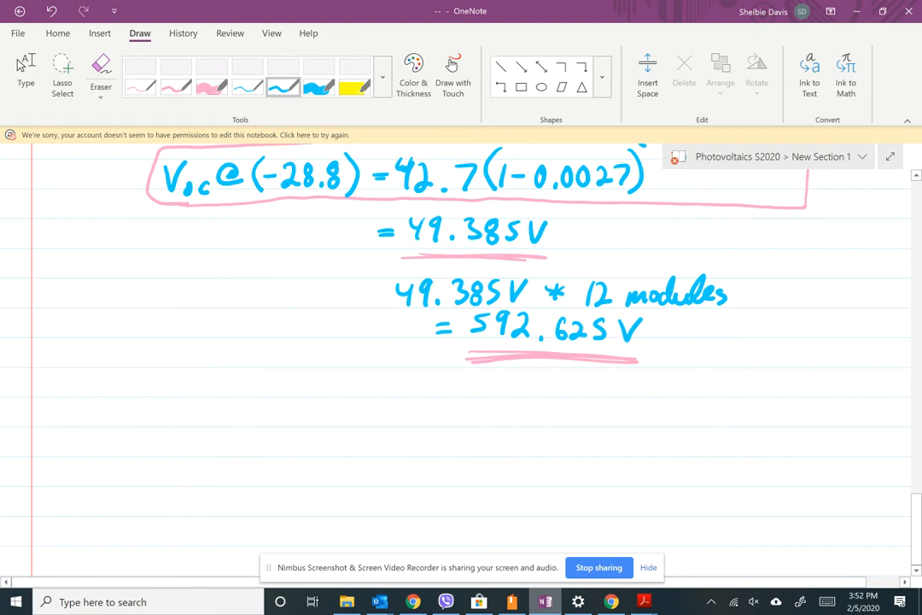
{"action": "mouse_move", "coordinate": [709, 324]}
{"action": "left_mouse_down"}
{"action": "mouse_move", "coordinate": [716, 352]}
{"action": "mouse_move", "coordinate": [799, 282]}
{"action": "left_mouse_up"}
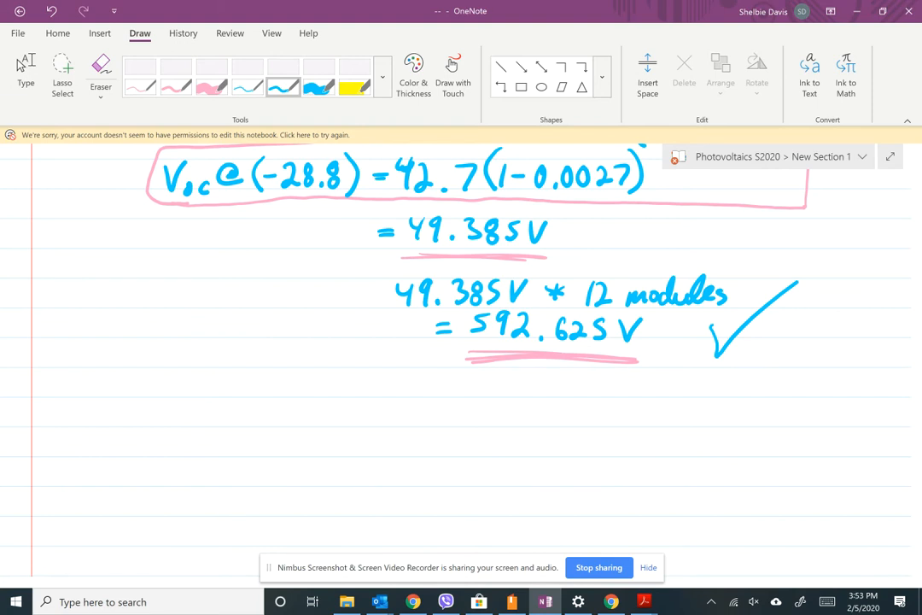
{"action": "left_click", "coordinate": [21, 66]}
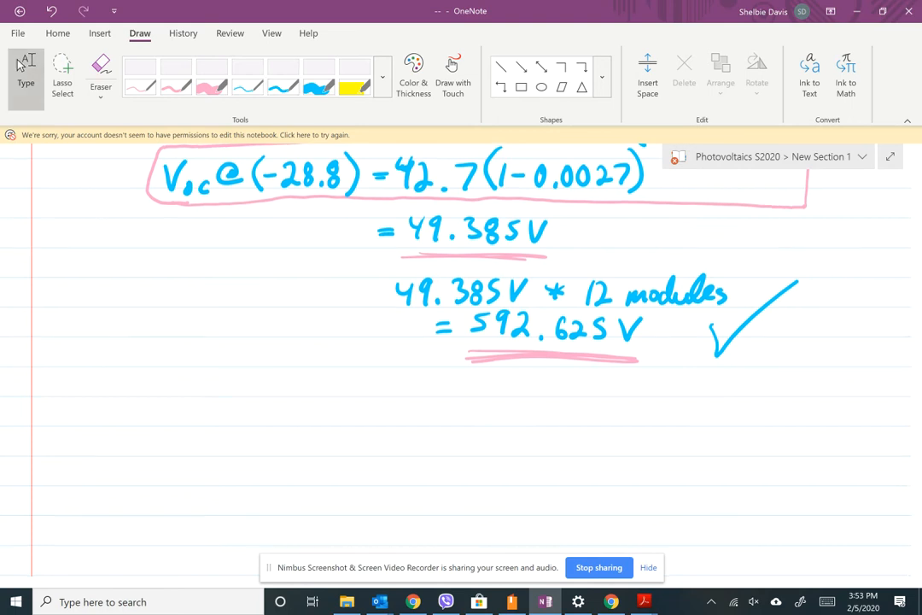
{"action": "scroll", "coordinate": [22, 65], "scroll_direction": "down", "scroll_amount": 2}
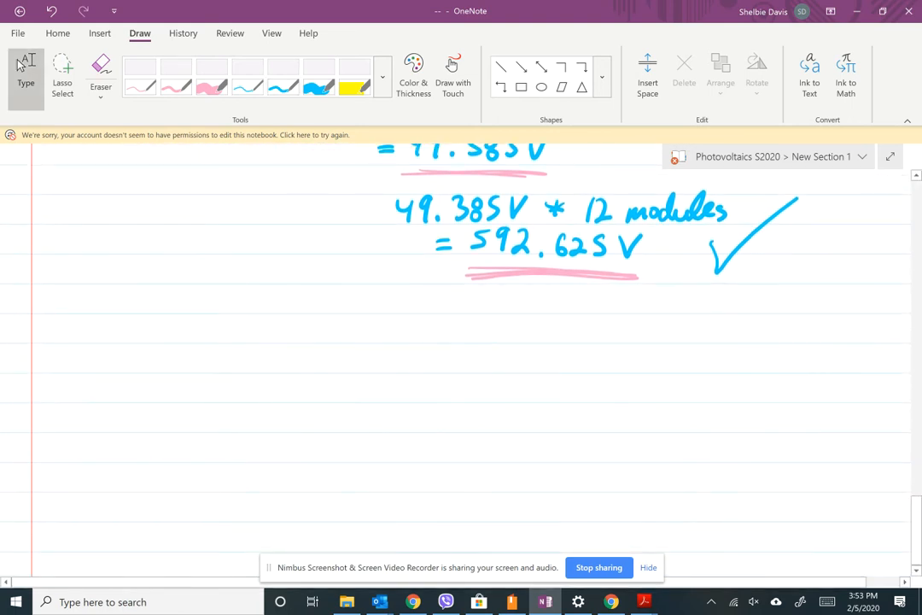
{"action": "left_click", "coordinate": [383, 77]}
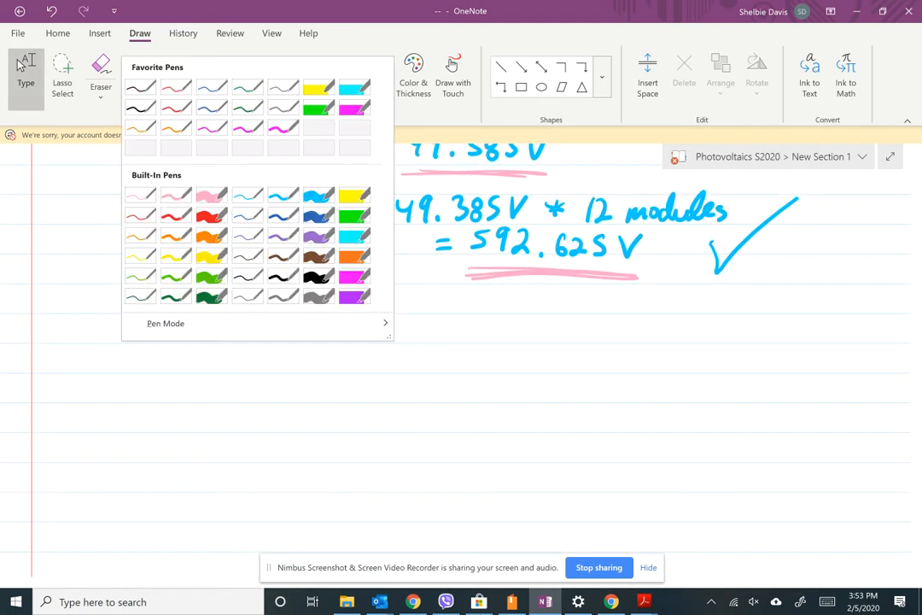
{"action": "left_click", "coordinate": [167, 237]}
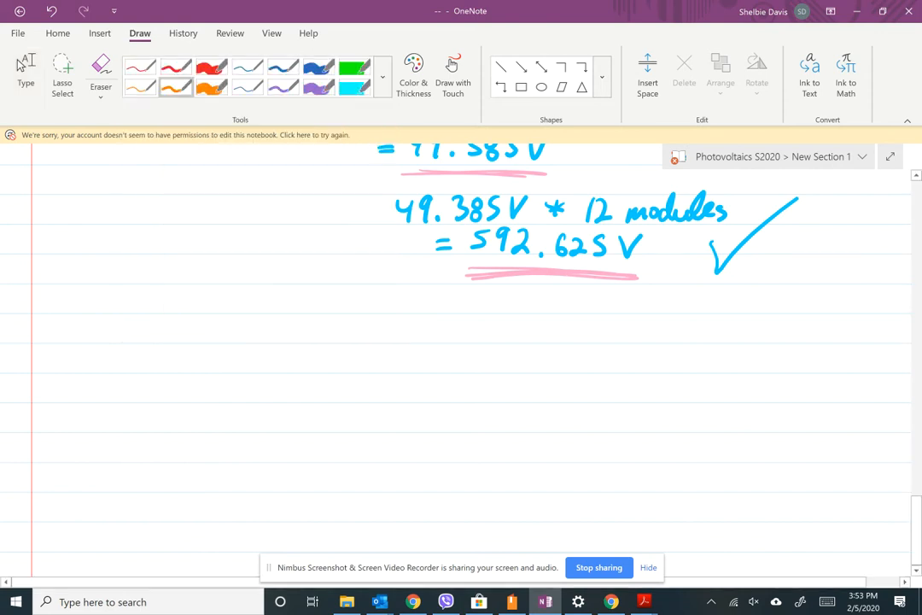
{"action": "scroll", "coordinate": [21, 66], "scroll_direction": "down", "scroll_amount": 2}
{"action": "left_click", "coordinate": [21, 65]}
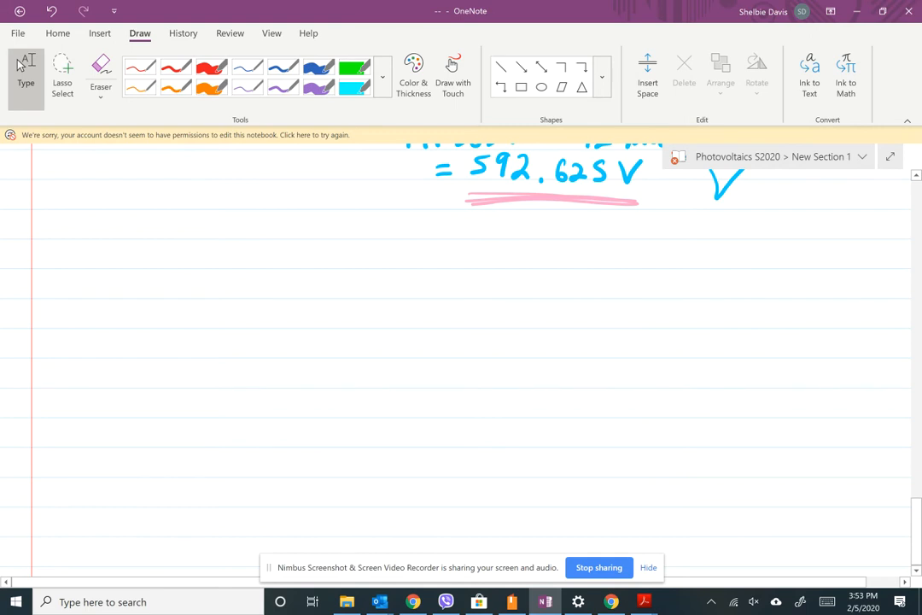
In Chrome, download SMA Sunny Boy Grid Tie Inverter.pdf from the HW 3 and Class Work 3 Resources folder and view its technical data
{"action": "key", "text": "alt+Tab"}
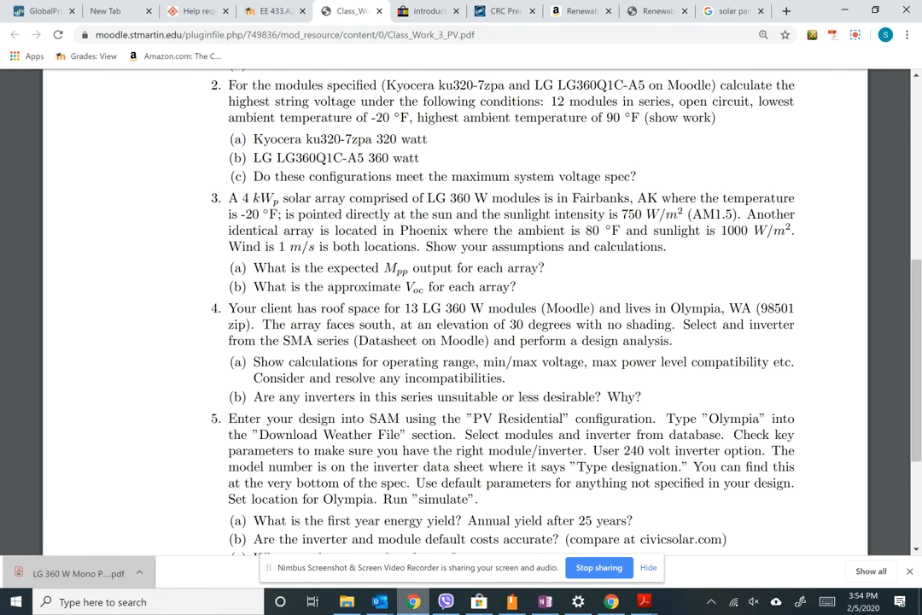
{"action": "key", "text": "ctrl+shift+Tab"}
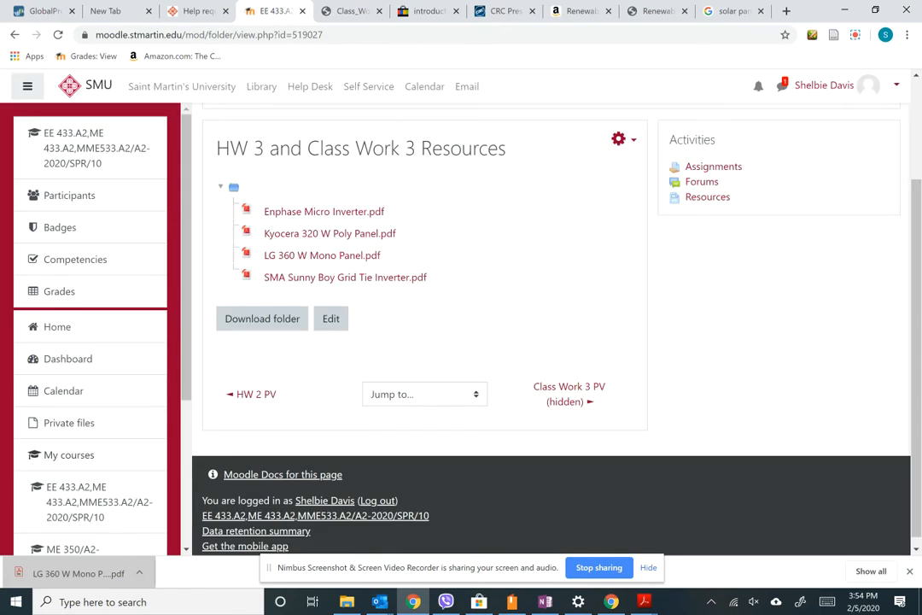
{"action": "left_click", "coordinate": [403, 277]}
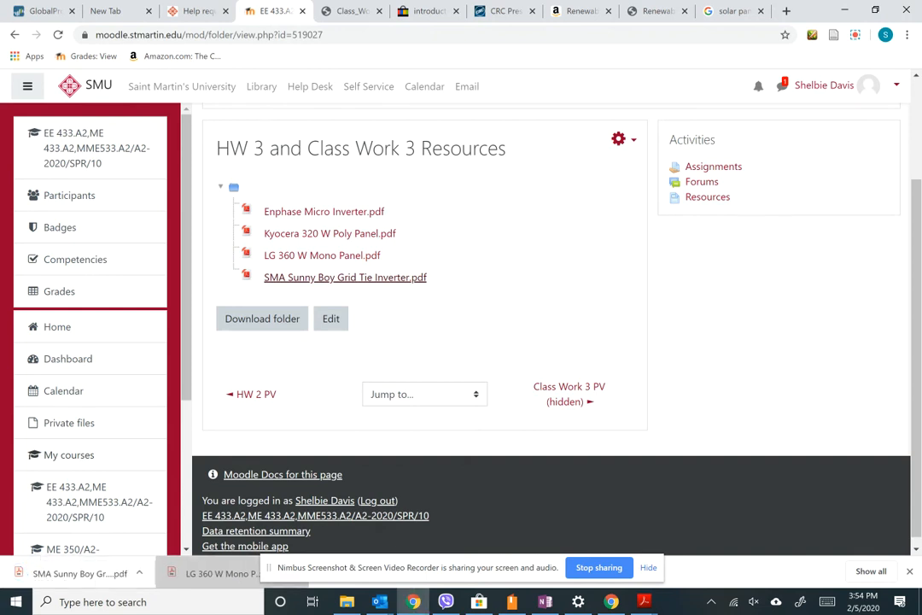
{"action": "left_click", "coordinate": [79, 573]}
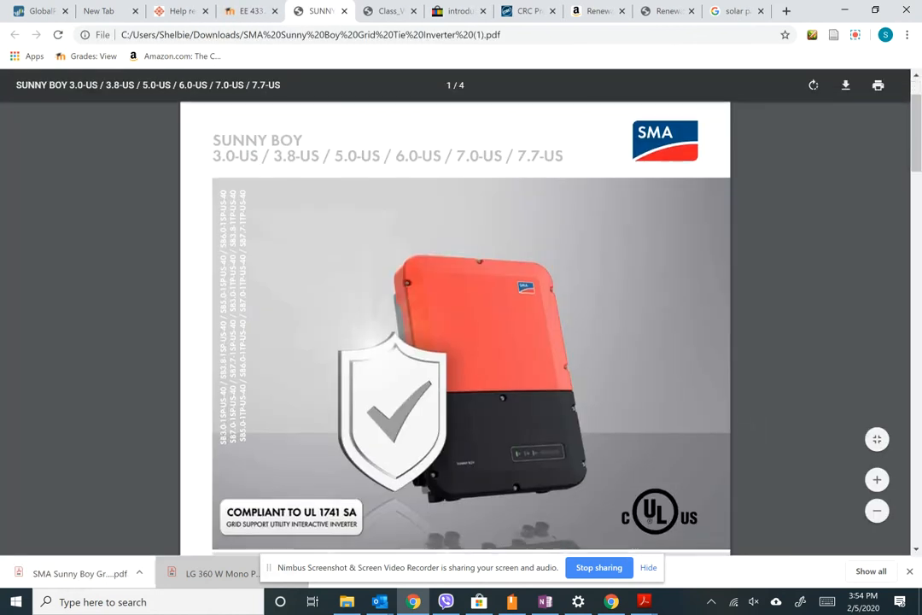
{"action": "scroll", "coordinate": [461, 308], "scroll_direction": "down", "scroll_amount": 3}
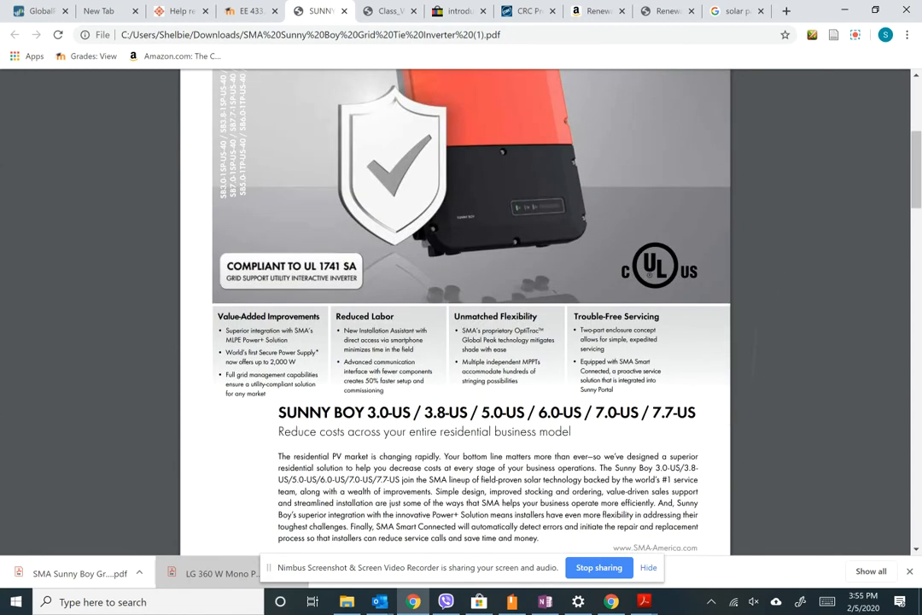
{"action": "scroll", "coordinate": [461, 308], "scroll_direction": "down", "scroll_amount": 3}
{"action": "scroll", "coordinate": [461, 307], "scroll_direction": "down", "scroll_amount": 3}
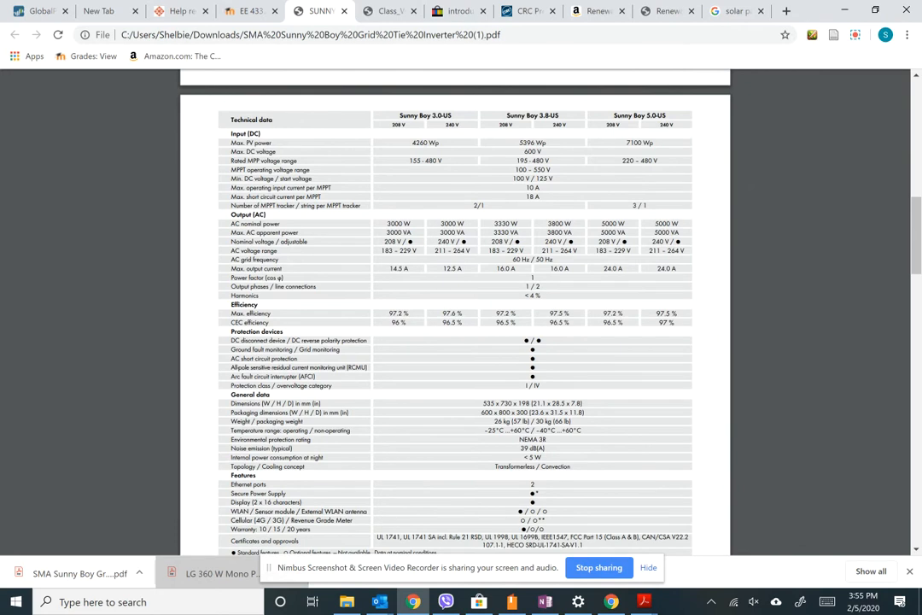
Open the recent file SMA Sunny Boy Grid Tie Inverter from File Explorer in Acrobat Reader
{"action": "left_click", "coordinate": [347, 602]}
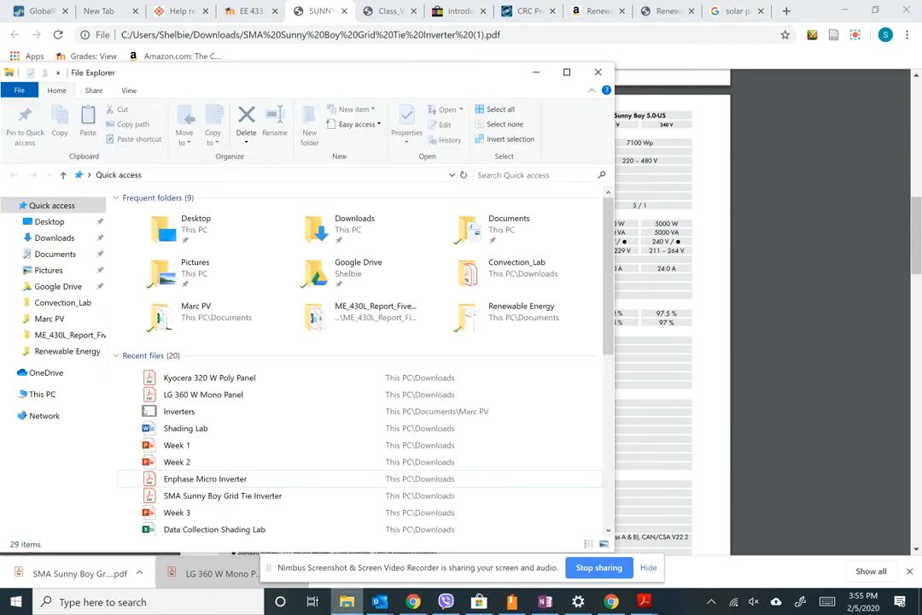
{"action": "left_click", "coordinate": [223, 496]}
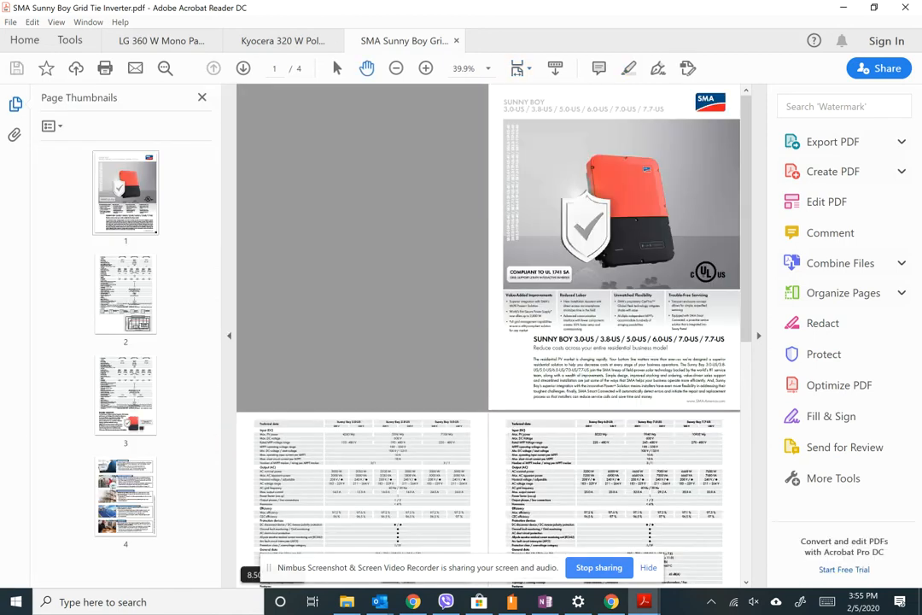
{"action": "left_click", "coordinate": [426, 68]}
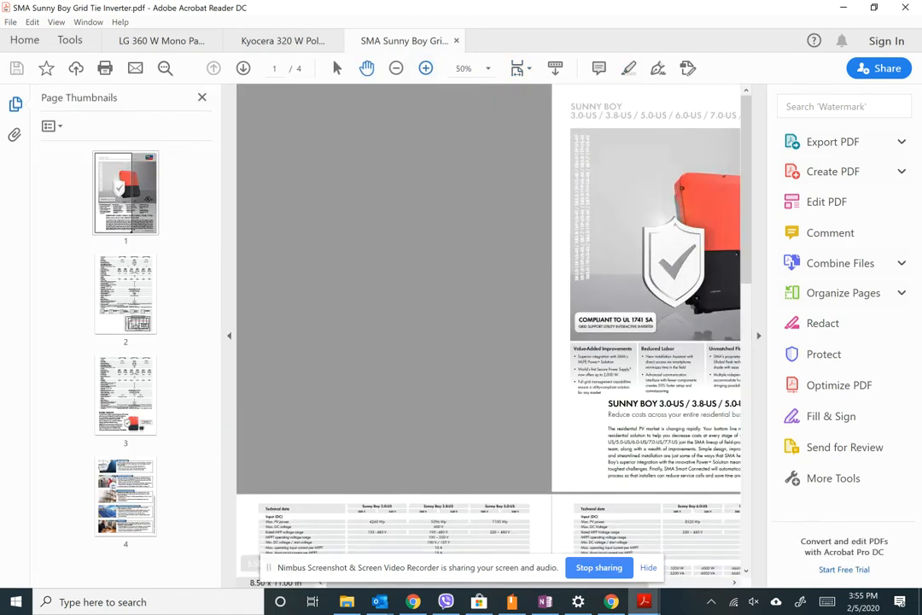
{"action": "left_click", "coordinate": [426, 68]}
{"action": "left_click", "coordinate": [397, 68]}
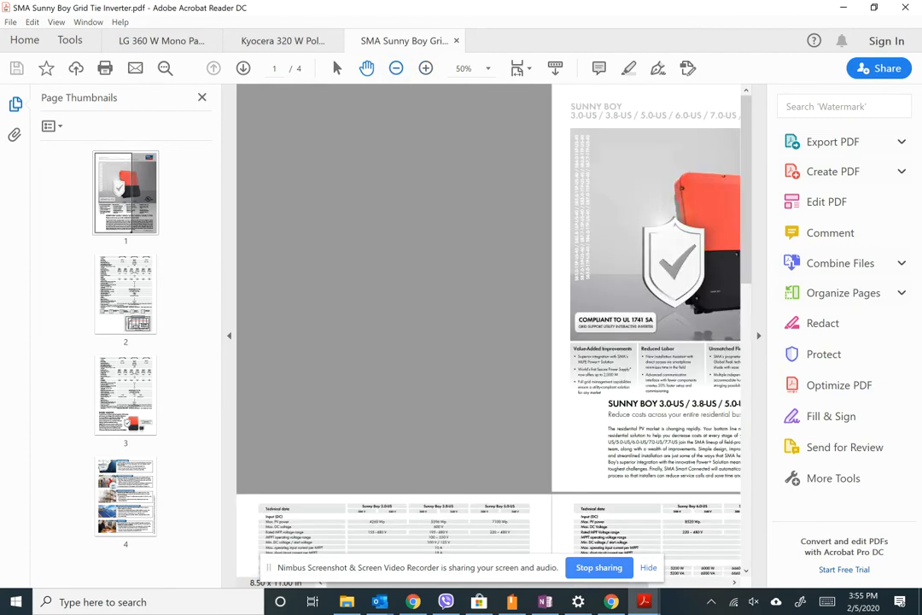
{"action": "left_click", "coordinate": [397, 68]}
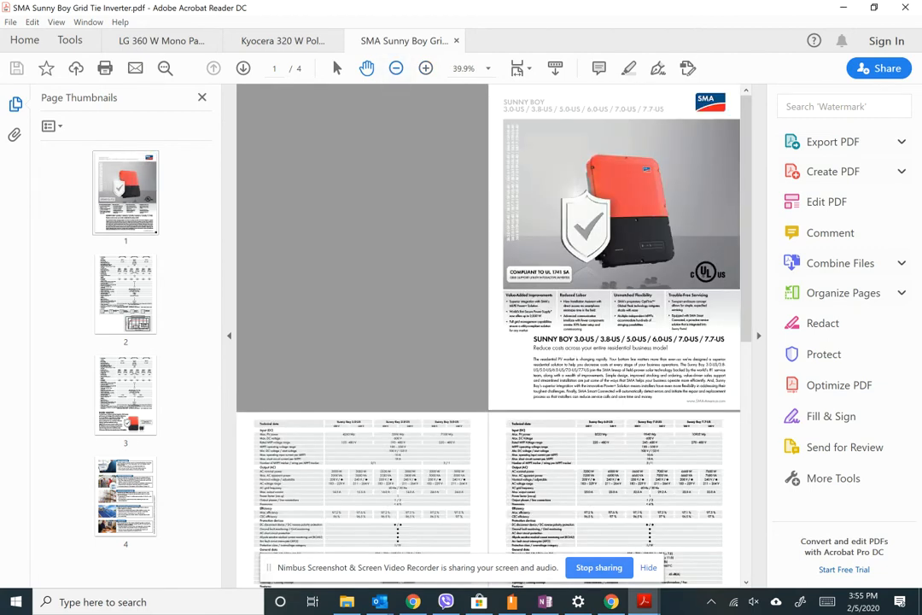
{"action": "left_click", "coordinate": [427, 69]}
{"action": "left_click", "coordinate": [426, 68]}
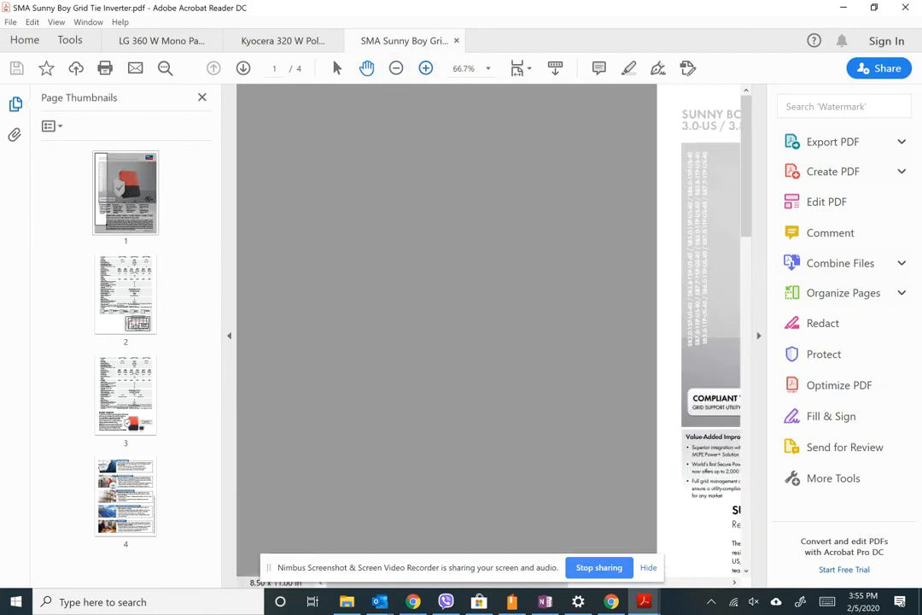
{"action": "left_click", "coordinate": [427, 68]}
{"action": "left_click", "coordinate": [426, 68]}
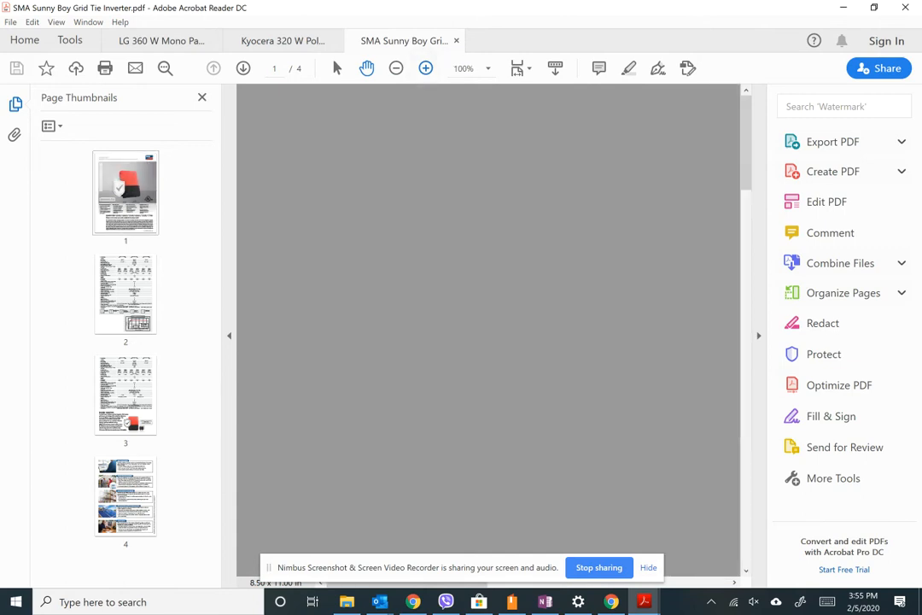
{"action": "left_click", "coordinate": [427, 68]}
{"action": "left_click", "coordinate": [397, 69]}
{"action": "left_click", "coordinate": [397, 69]}
{"action": "left_click", "coordinate": [396, 69]}
{"action": "left_click", "coordinate": [396, 69]}
{"action": "left_click", "coordinate": [396, 68]}
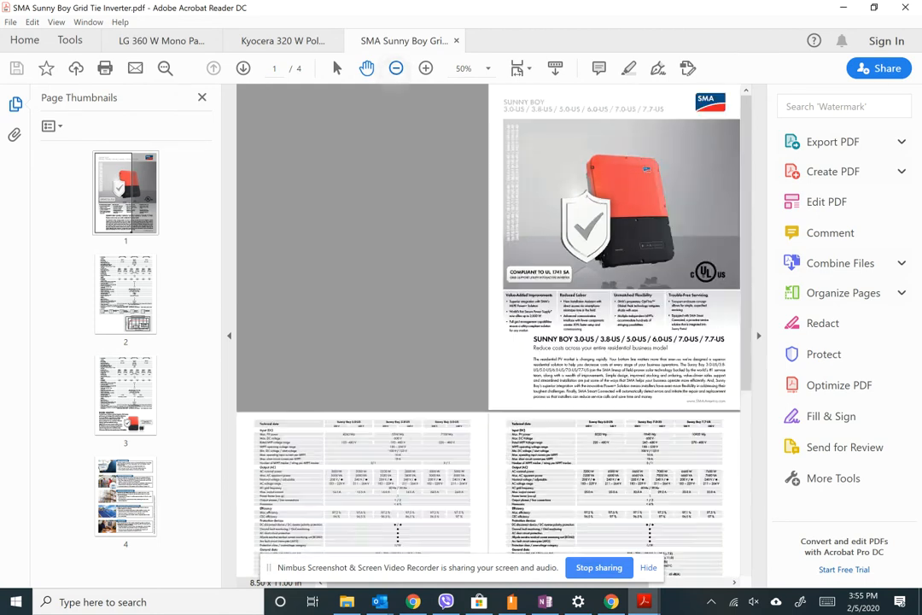
{"action": "left_click", "coordinate": [396, 69]}
Change the SMA inverter datasheet's page display to Single Page View and enlarge the page
{"action": "left_click", "coordinate": [56, 22]}
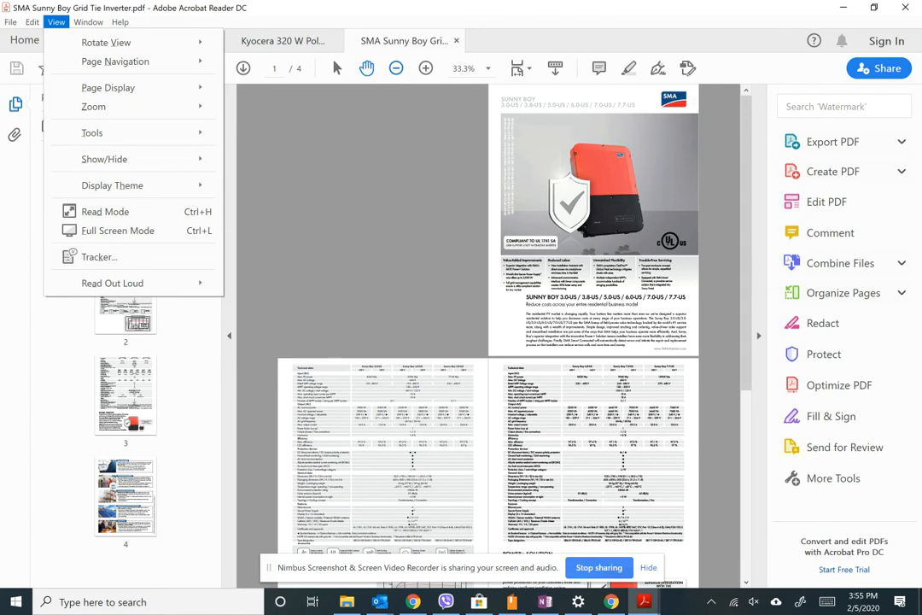
{"action": "mouse_move", "coordinate": [108, 88]}
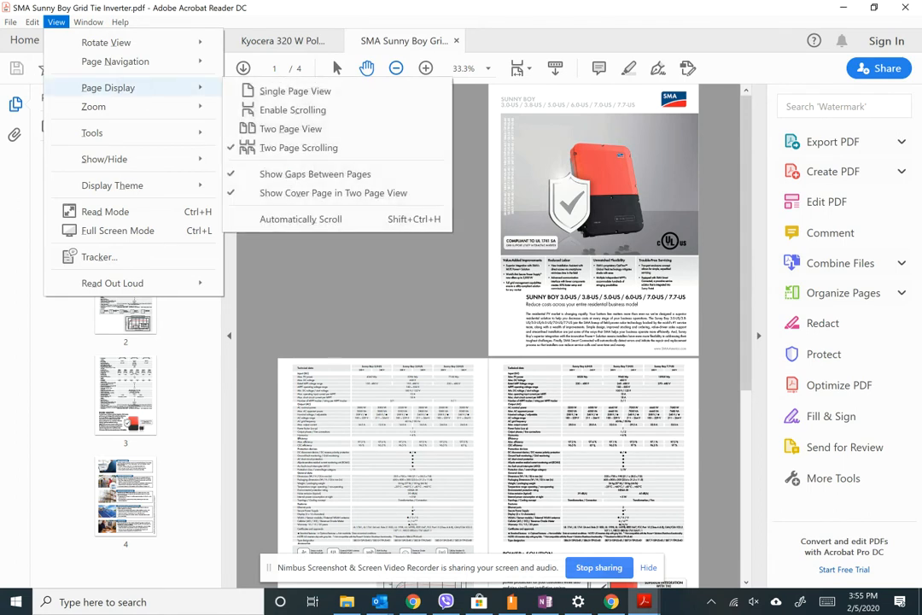
{"action": "left_click", "coordinate": [294, 91]}
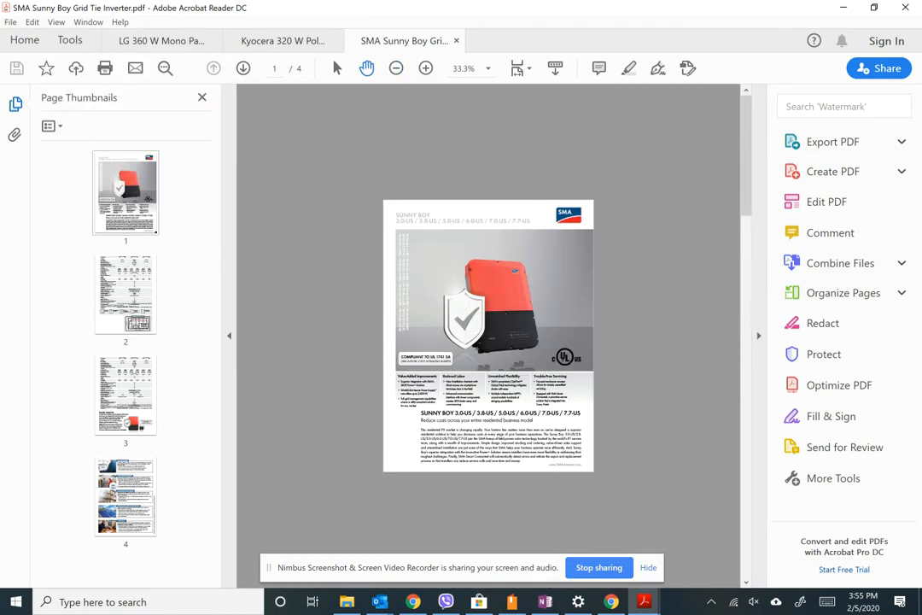
{"action": "left_click", "coordinate": [426, 68]}
{"action": "left_click", "coordinate": [426, 68]}
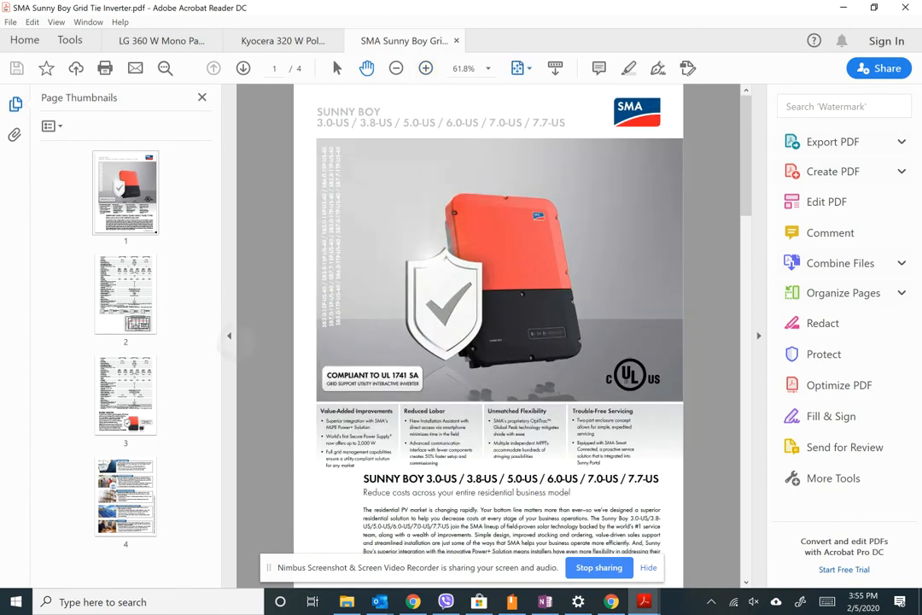
Hide the page thumbnails, collapse the tools pane and zoom the SMA inverter datasheet to 100%
{"action": "key", "text": "F4"}
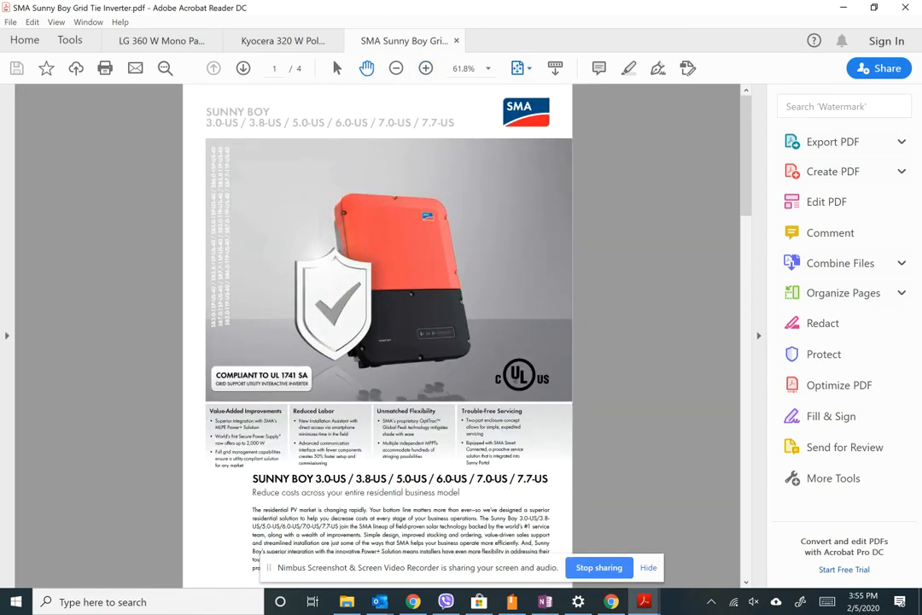
{"action": "key", "text": "shift+F4"}
{"action": "left_click", "coordinate": [426, 68]}
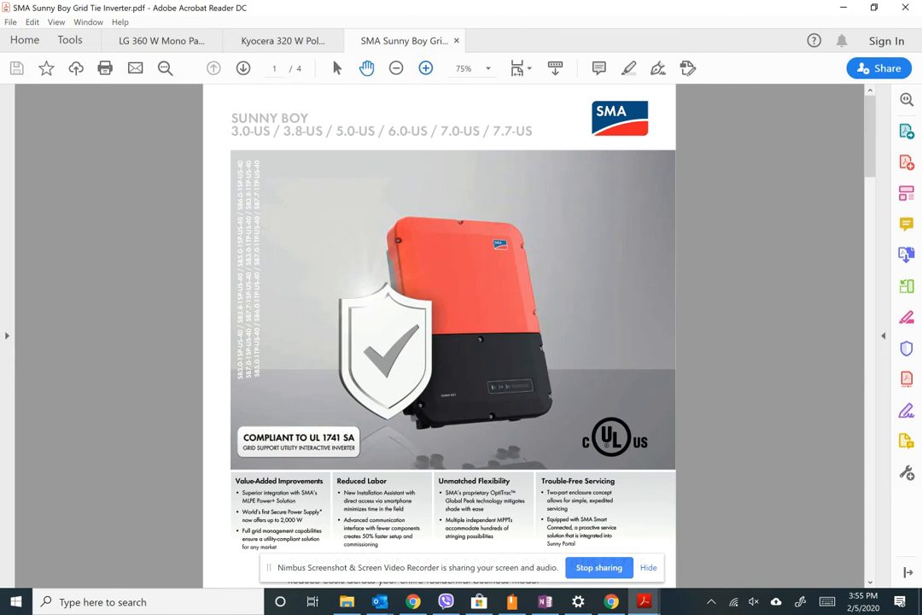
{"action": "left_click", "coordinate": [426, 68]}
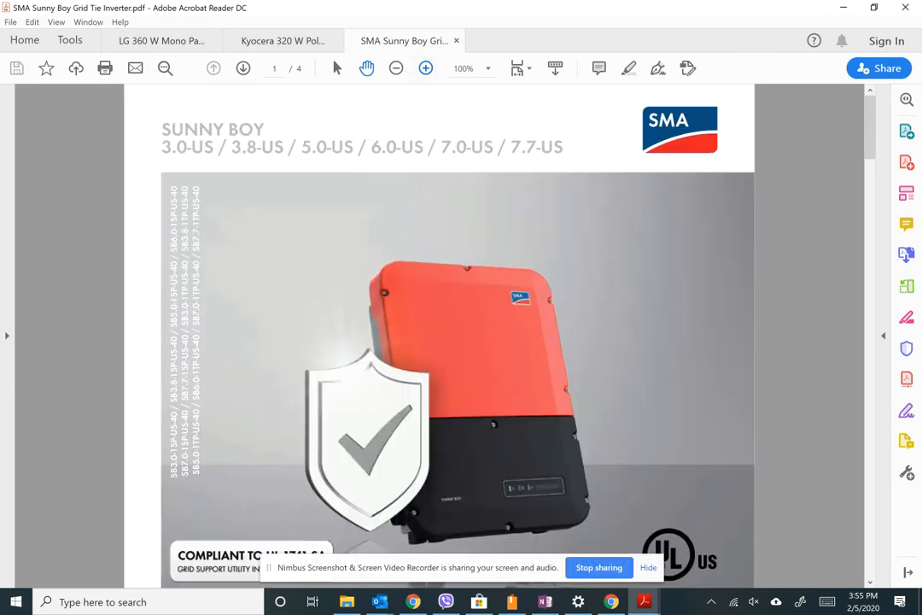
{"action": "scroll", "coordinate": [439, 336], "scroll_direction": "down", "scroll_amount": 4}
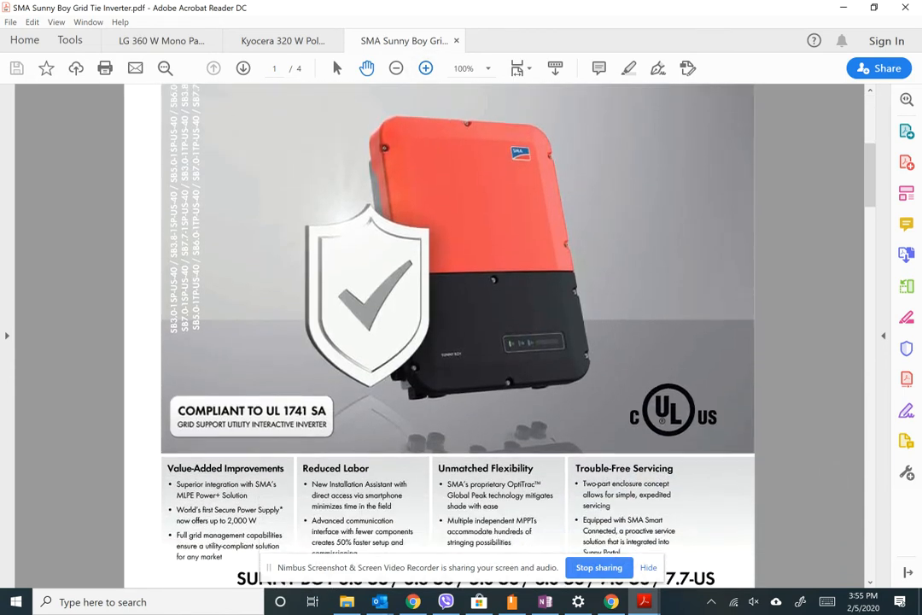
Look through the pages of the SMA Sunny Boy inverter datasheet
{"action": "scroll", "coordinate": [457, 336], "scroll_direction": "down", "scroll_amount": 3}
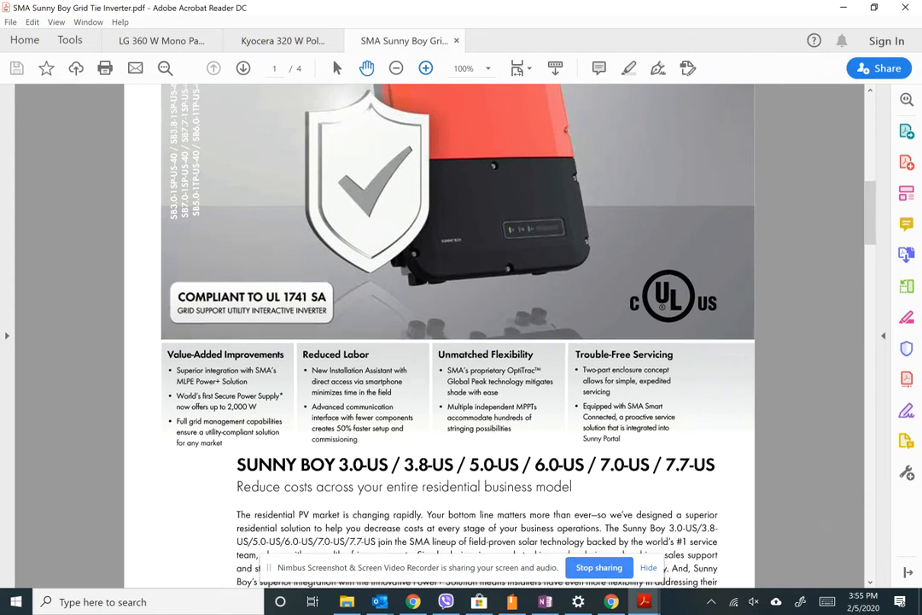
{"action": "scroll", "coordinate": [457, 336], "scroll_direction": "up", "scroll_amount": 6}
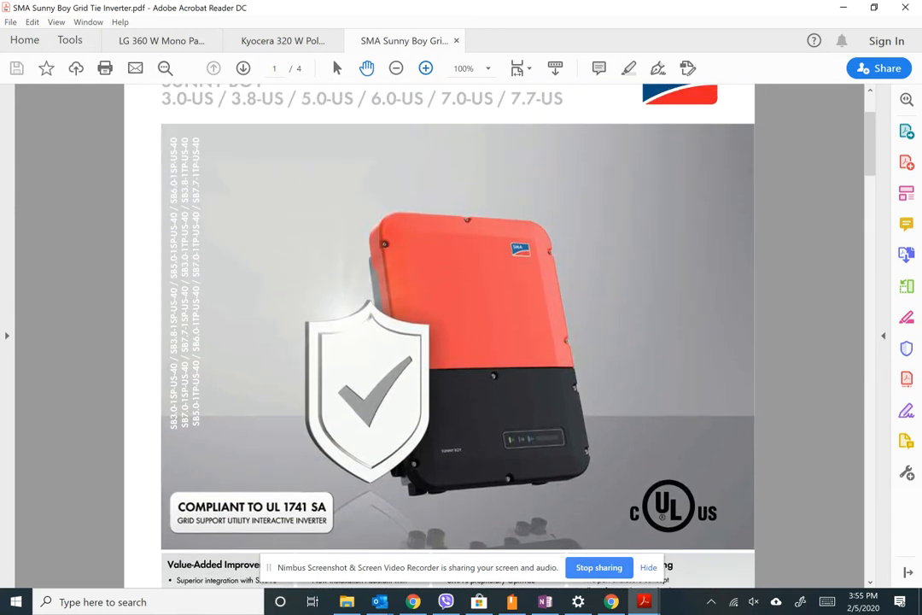
{"action": "scroll", "coordinate": [457, 336], "scroll_direction": "down", "scroll_amount": 20}
{"action": "scroll", "coordinate": [457, 335], "scroll_direction": "up", "scroll_amount": 2}
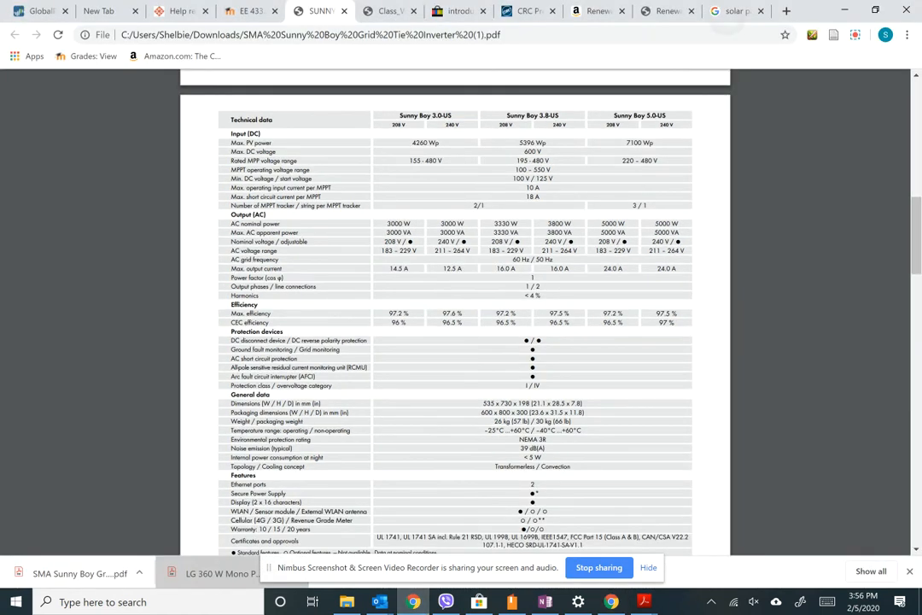
In Chrome, replace the solar panel image search with a Google search for PVWatts and open the PVWatts Calculator page
{"action": "left_click", "coordinate": [738, 11]}
{"action": "left_click", "coordinate": [96, 35]}
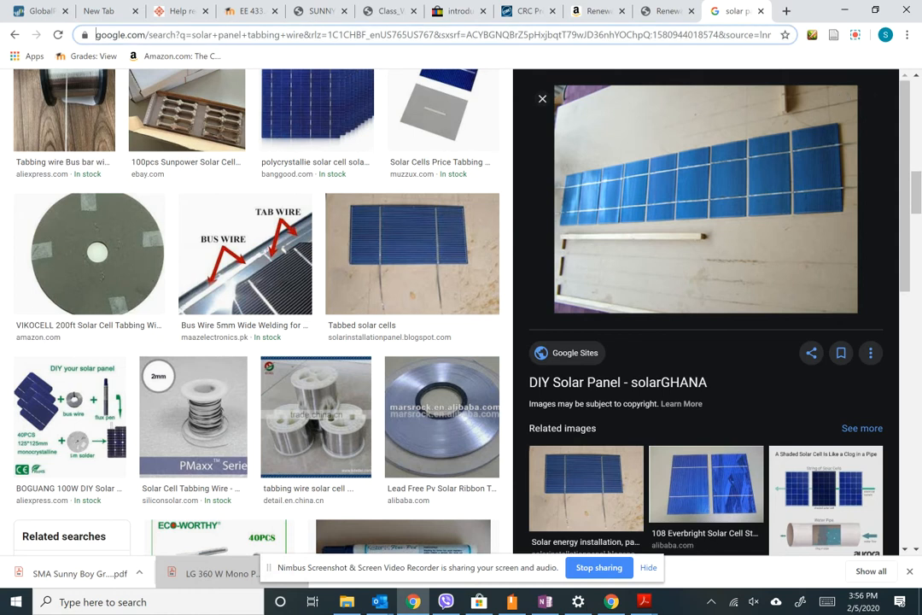
{"action": "left_click", "coordinate": [72, 75]}
{"action": "type", "text": "pv "}
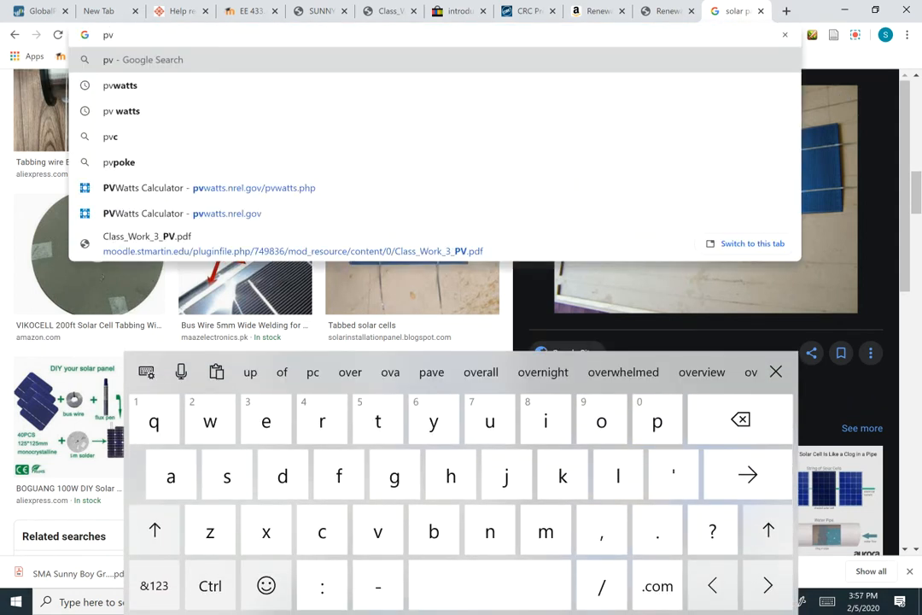
{"action": "type", "text": "w"}
{"action": "key", "text": "Return"}
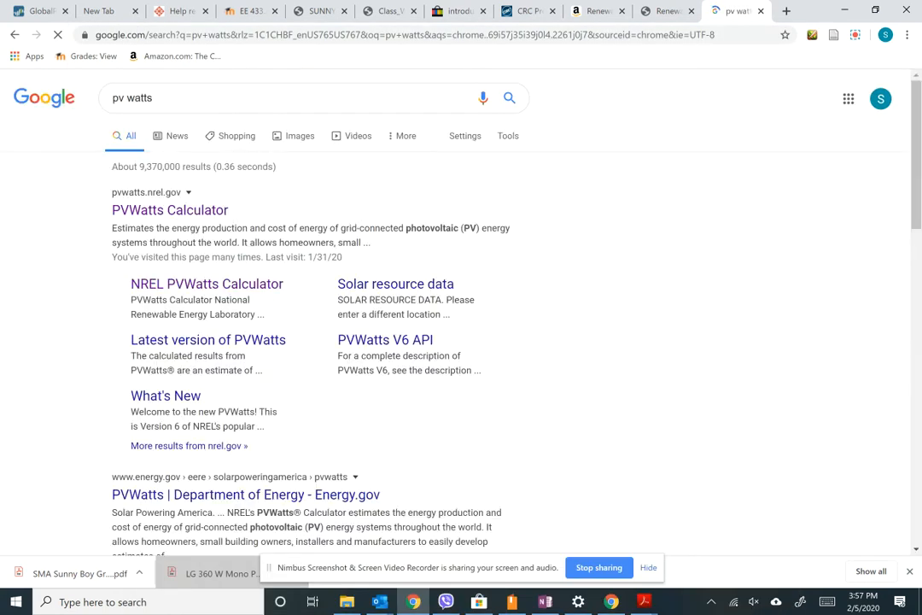
{"action": "left_click", "coordinate": [183, 209]}
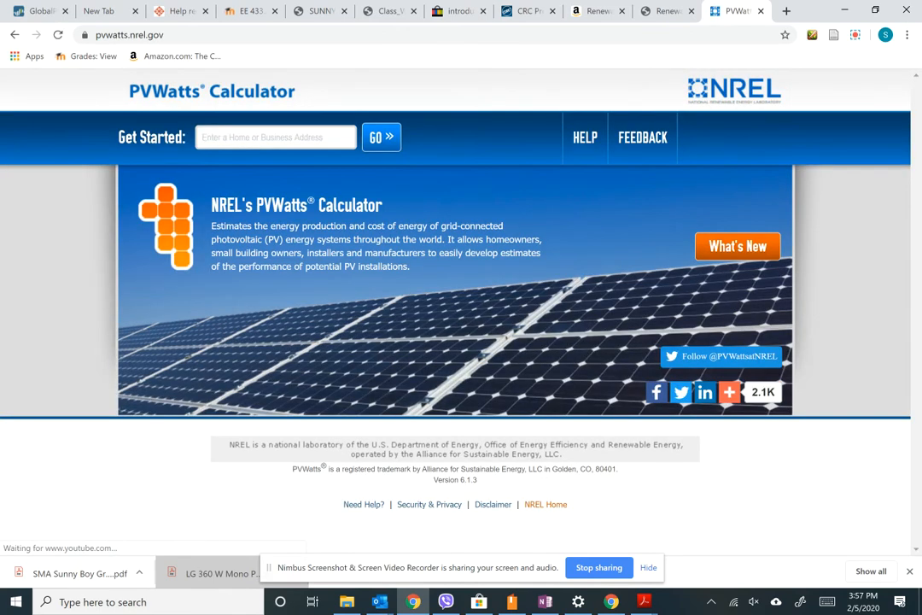
Load the PVWatts solar resource data for location 98501
{"action": "left_click", "coordinate": [275, 138]}
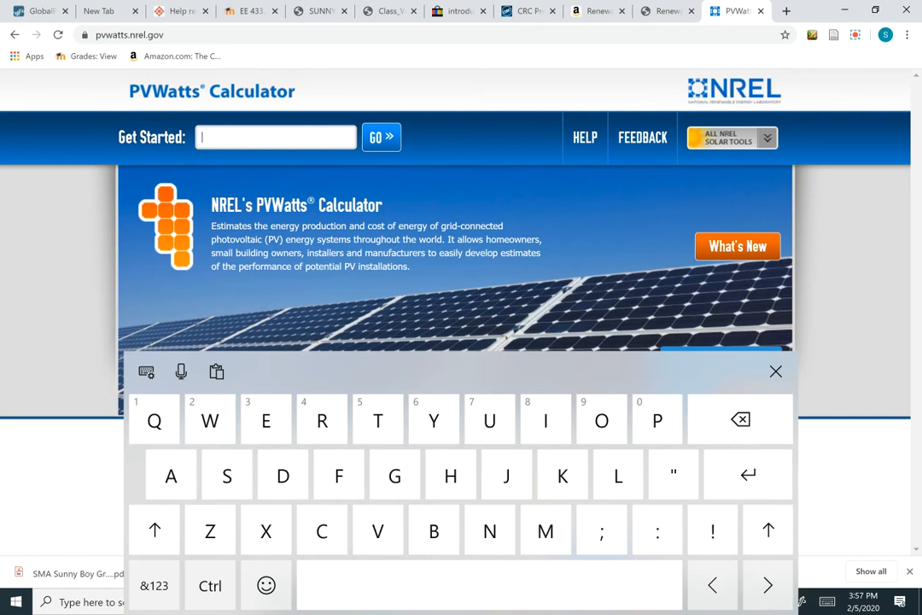
{"action": "left_click", "coordinate": [154, 585]}
{"action": "type", "text": "98"}
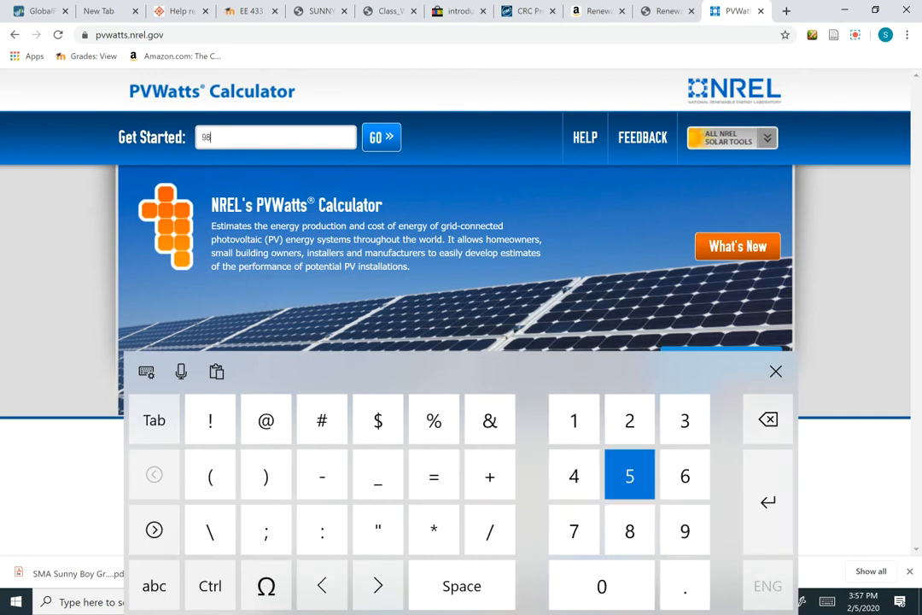
{"action": "type", "text": "501"}
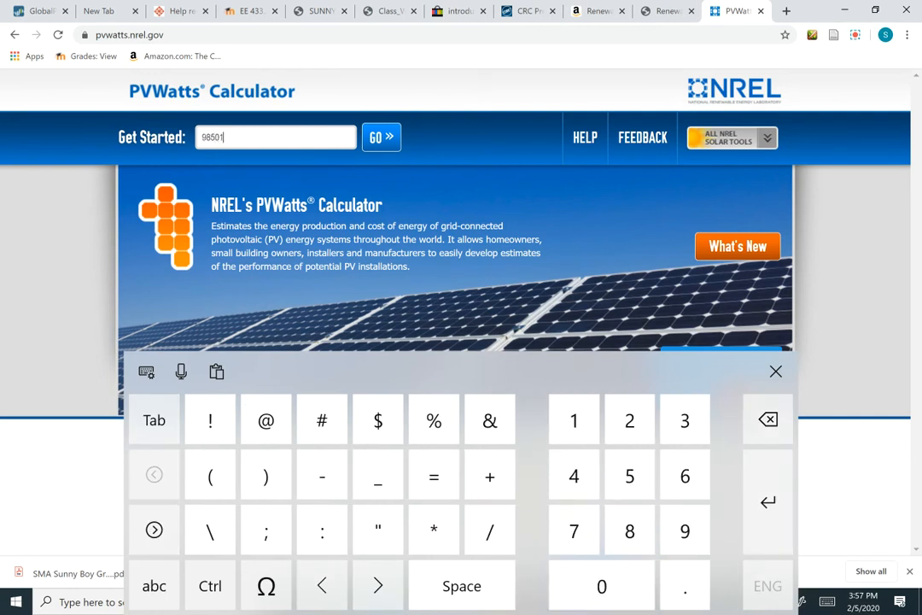
{"action": "left_click", "coordinate": [776, 371]}
{"action": "key", "text": "Return"}
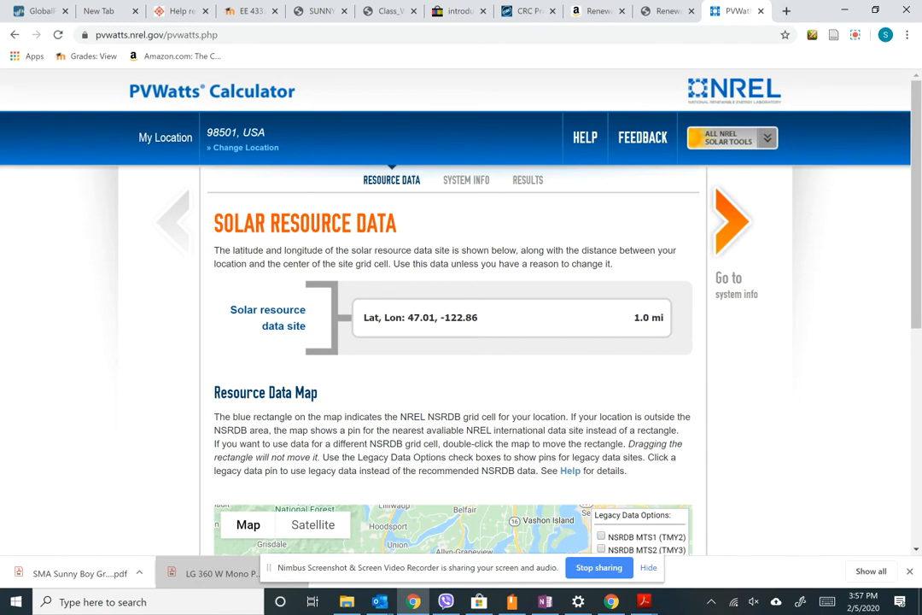
Run the PVWatts estimate with the default system info and download the hourly results
{"action": "left_click", "coordinate": [743, 288]}
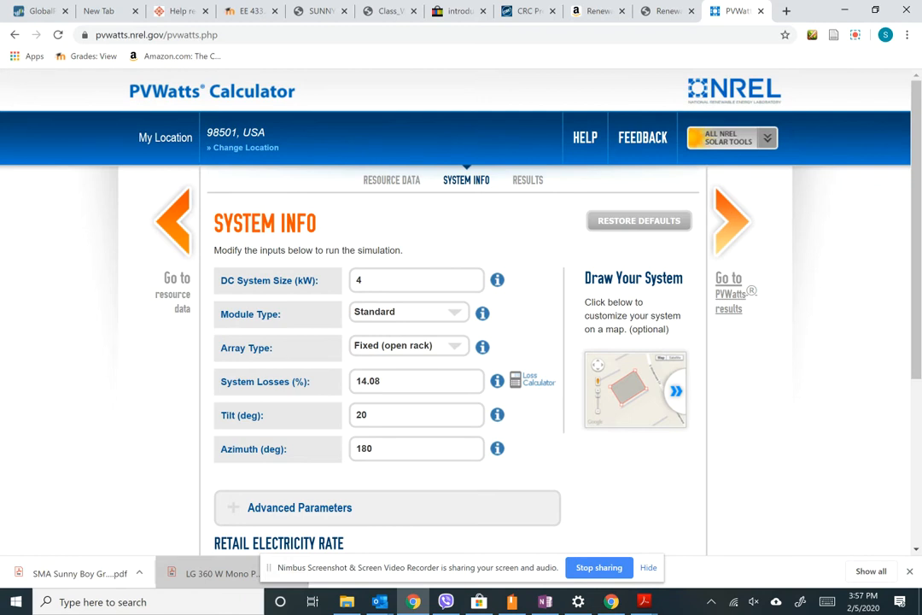
{"action": "left_click", "coordinate": [749, 292]}
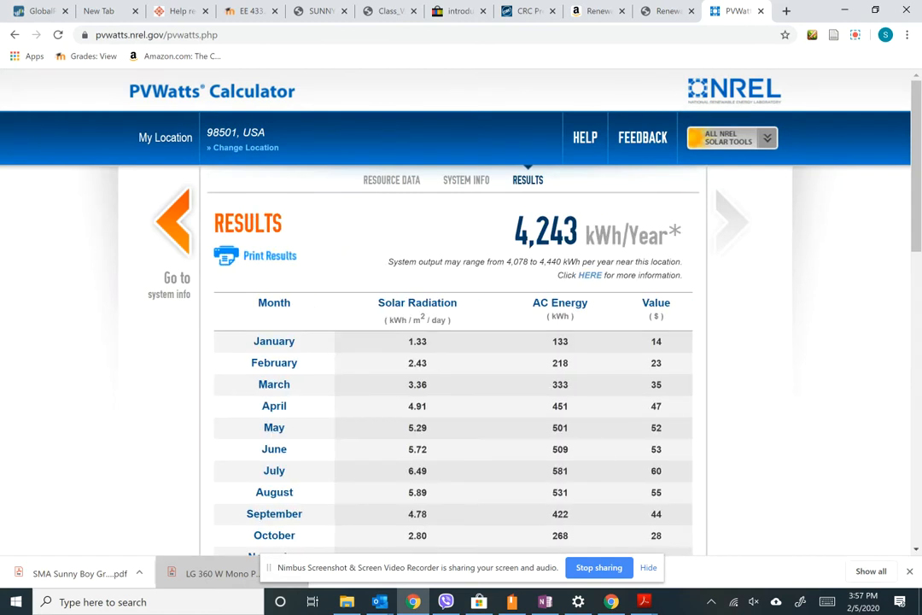
{"action": "scroll", "coordinate": [461, 342], "scroll_direction": "down", "scroll_amount": 4}
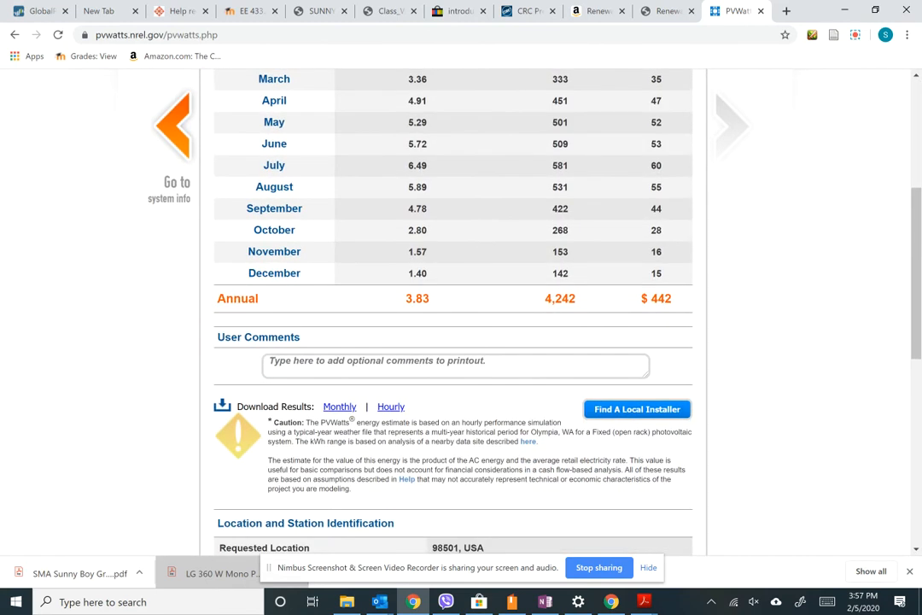
{"action": "left_click", "coordinate": [391, 406]}
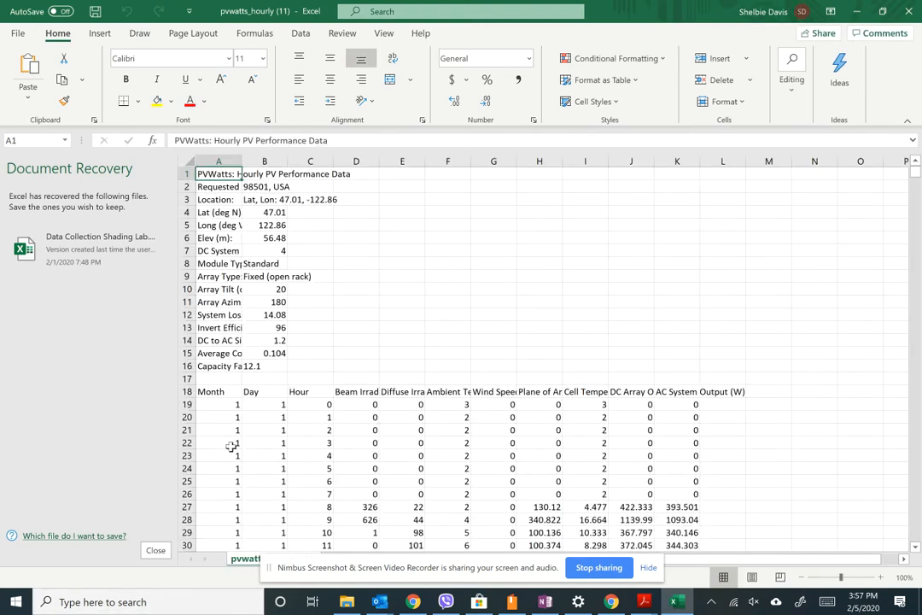
In Excel, close the Document Recovery pane and look over the columns of the pvwatts_hourly data
{"action": "left_click", "coordinate": [155, 551]}
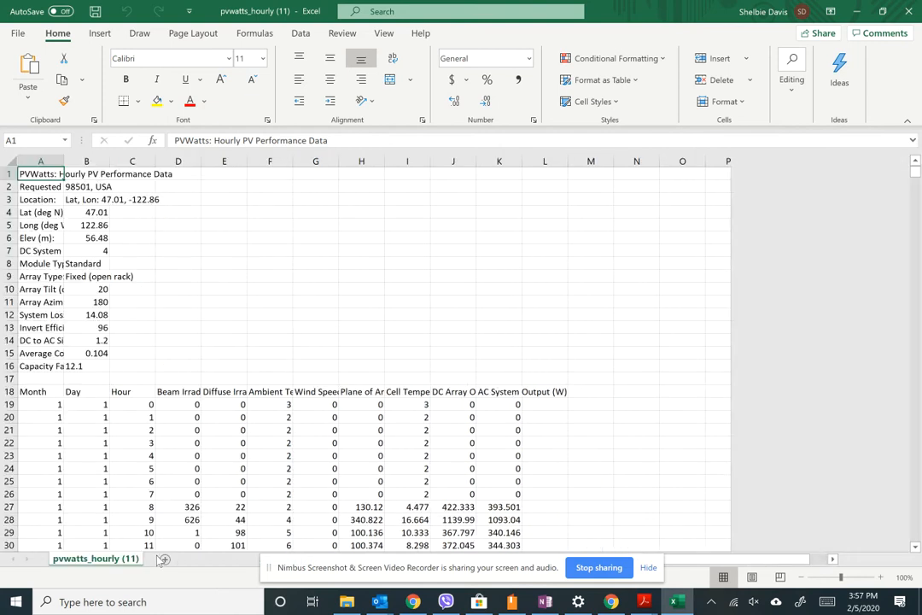
{"action": "scroll", "coordinate": [462, 280], "scroll_direction": "down", "scroll_amount": 1}
{"action": "scroll", "coordinate": [462, 282], "scroll_direction": "down", "scroll_amount": 6}
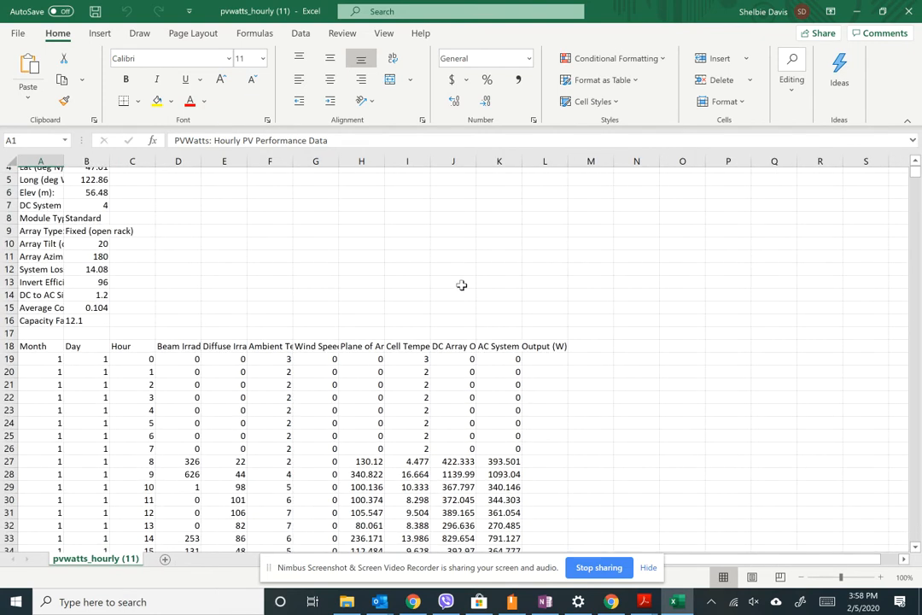
{"action": "scroll", "coordinate": [461, 286], "scroll_direction": "up", "scroll_amount": 4}
Start a MAX formula in cell L13 with I19, the first cell temperature value, as the beginning of its range
{"action": "left_click", "coordinate": [551, 212]}
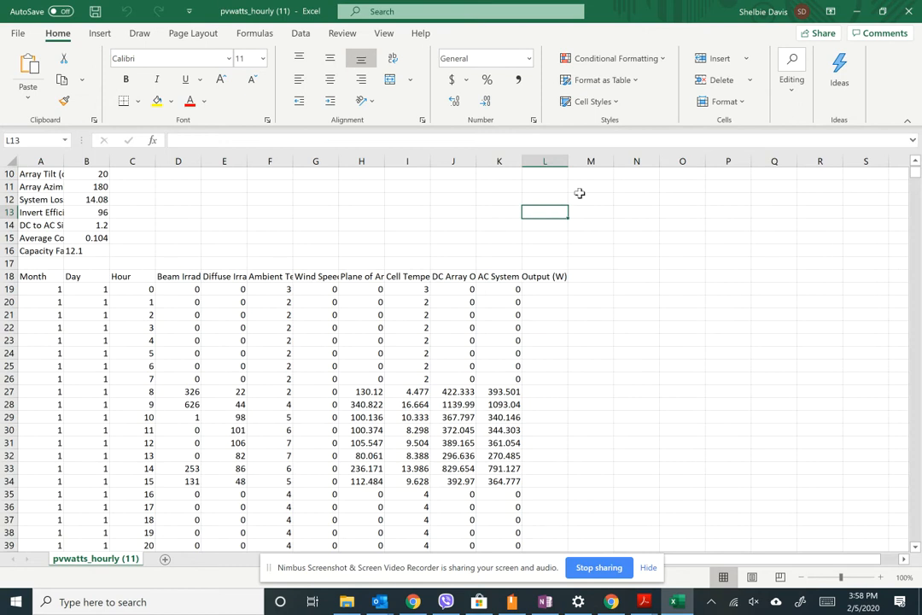
{"action": "left_click", "coordinate": [826, 602]}
{"action": "left_click", "coordinate": [153, 586]}
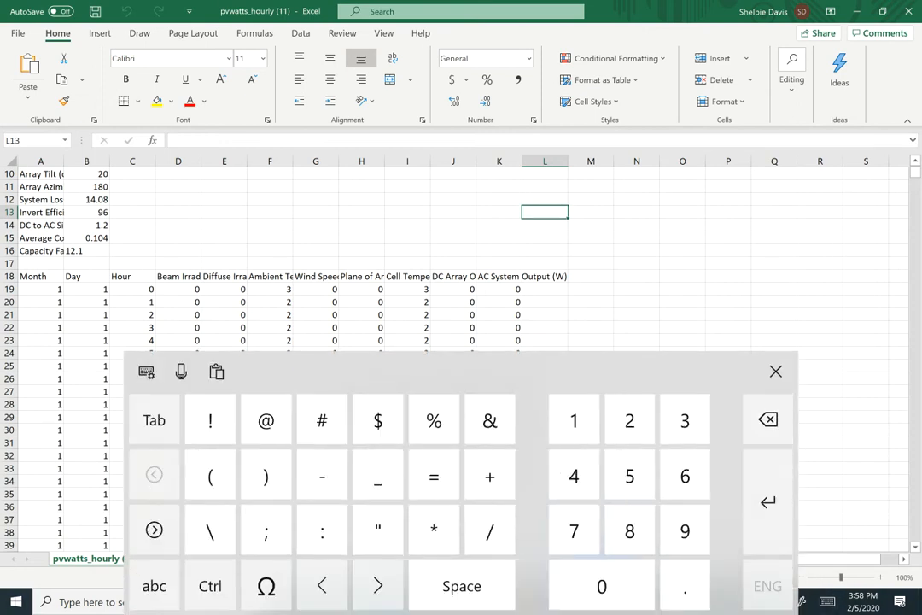
{"action": "left_click", "coordinate": [434, 477]}
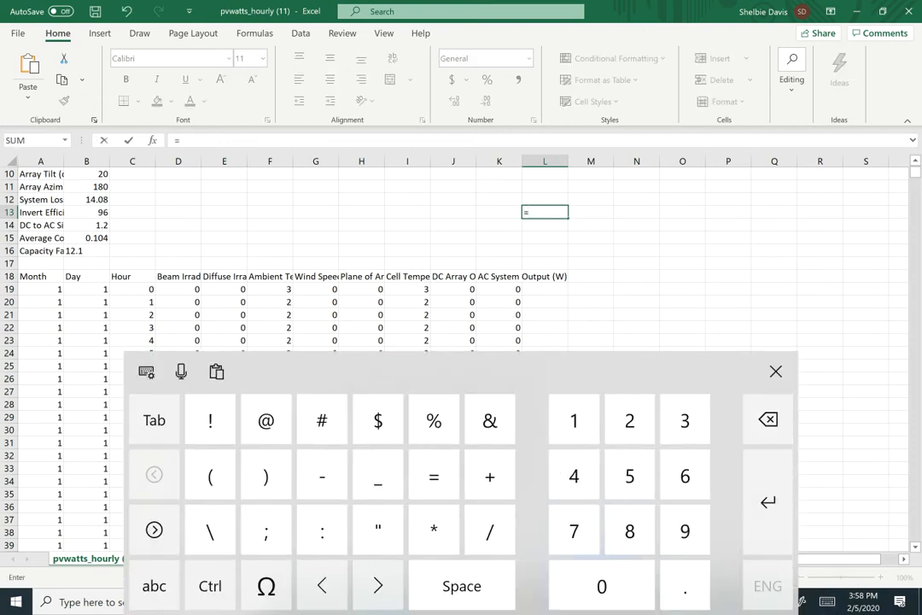
{"action": "left_click", "coordinate": [154, 586]}
{"action": "left_click", "coordinate": [546, 532]}
{"action": "left_click", "coordinate": [171, 477]}
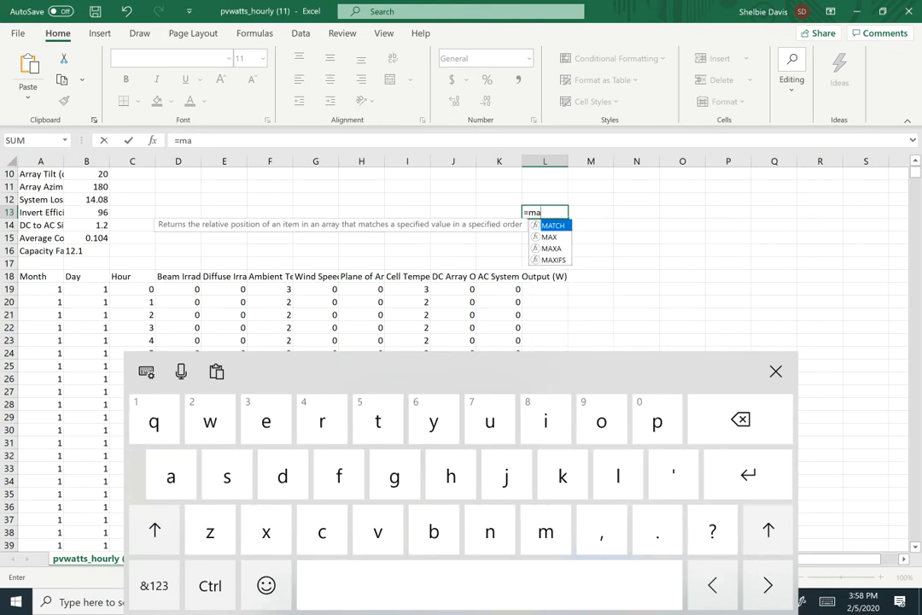
{"action": "left_click", "coordinate": [265, 532]}
{"action": "left_click", "coordinate": [154, 586]}
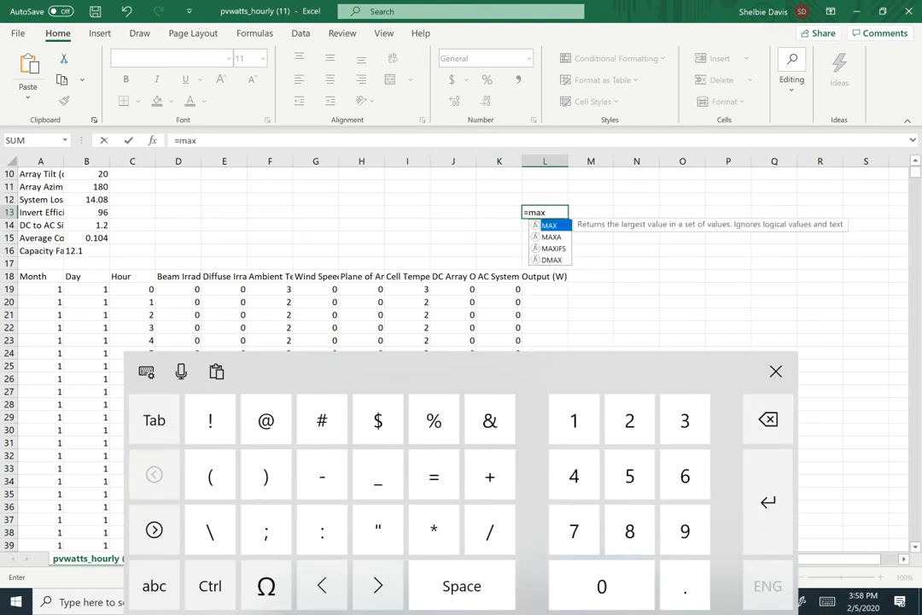
{"action": "left_click", "coordinate": [211, 477]}
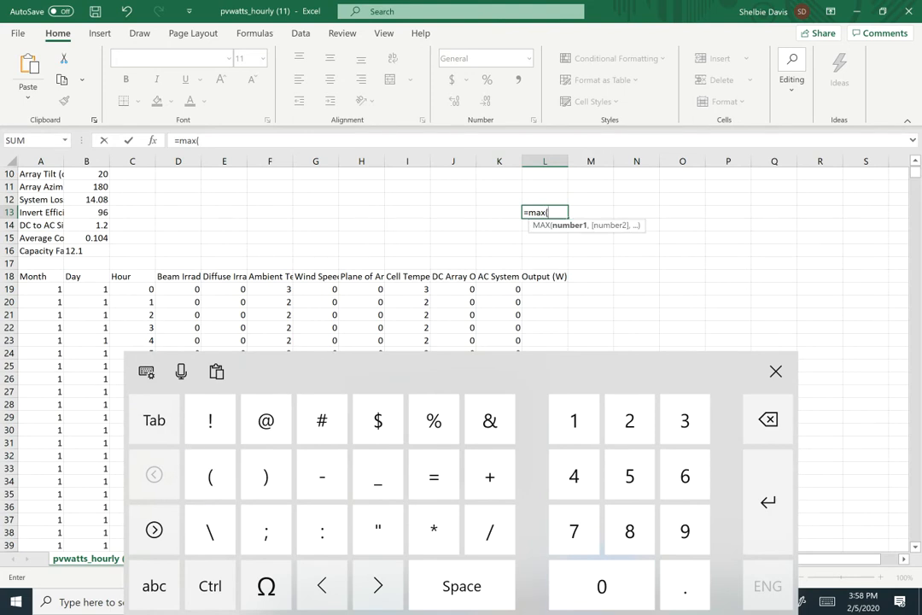
{"action": "left_click", "coordinate": [402, 287]}
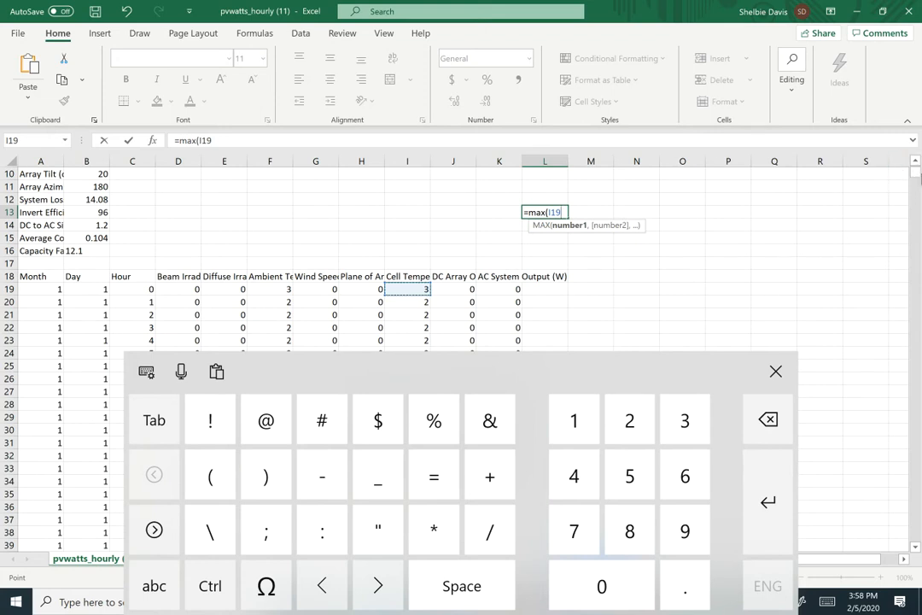
Find the last hourly row of the cell temperature column, just above the Totals row
{"action": "left_click_drag", "start_coordinate": [920, 173], "coordinate": [915, 571]}
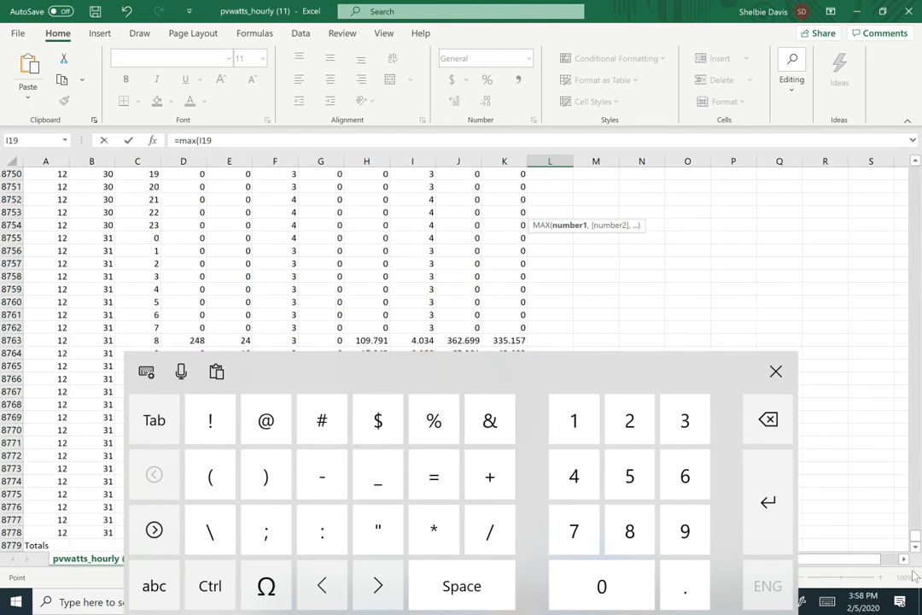
{"action": "scroll", "coordinate": [560, 313], "scroll_direction": "down", "scroll_amount": 9}
{"action": "scroll", "coordinate": [562, 309], "scroll_direction": "down", "scroll_amount": 1}
{"action": "scroll", "coordinate": [559, 310], "scroll_direction": "up", "scroll_amount": 1}
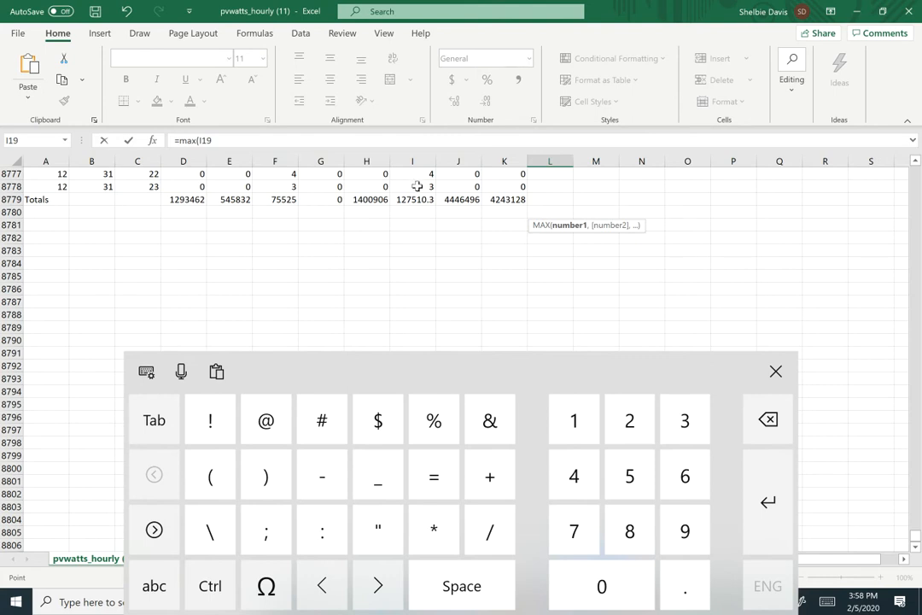
{"action": "left_click", "coordinate": [153, 530]}
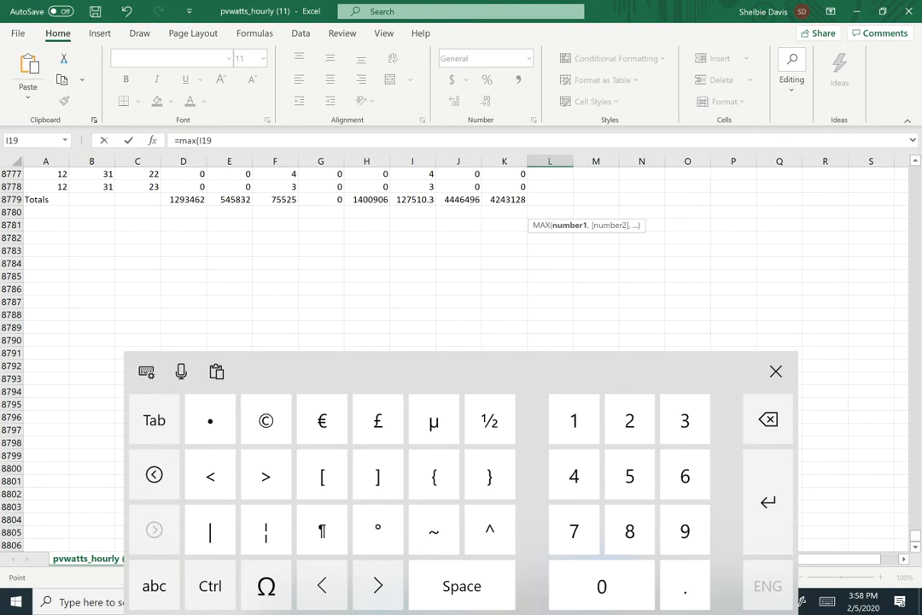
{"action": "left_click", "coordinate": [154, 474]}
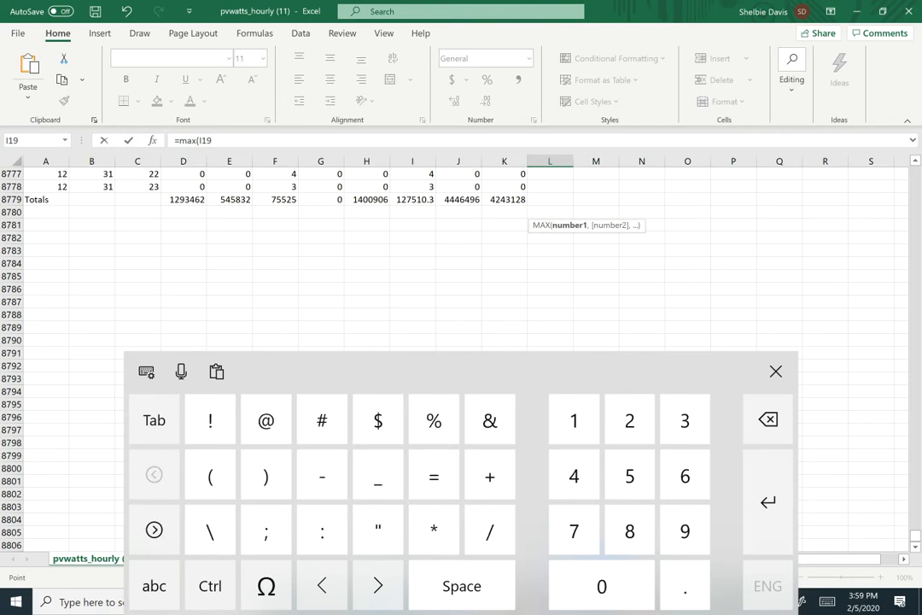
{"action": "left_click", "coordinate": [154, 586]}
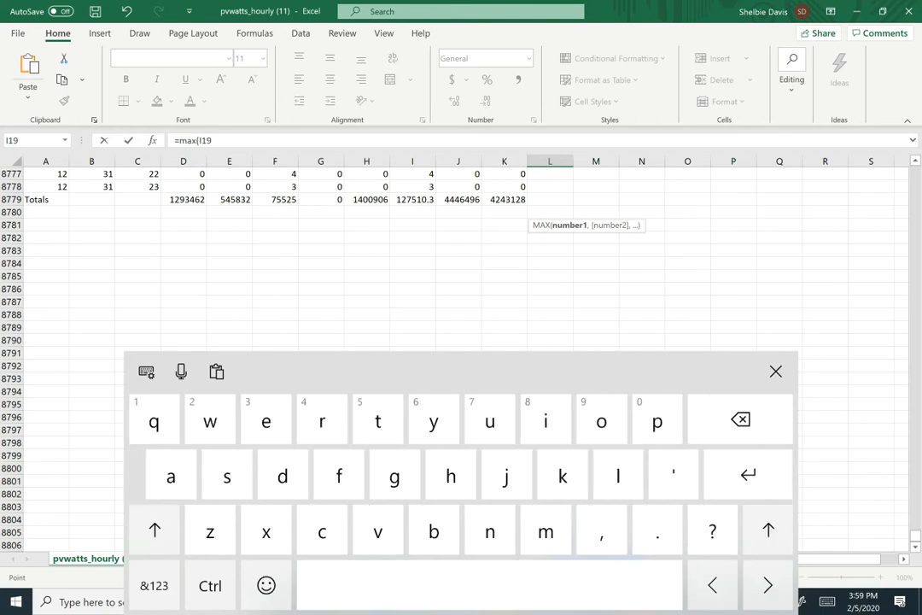
Complete the MAX formula in L13 with the cell temperature range I19:I8778
{"action": "left_click", "coordinate": [153, 586]}
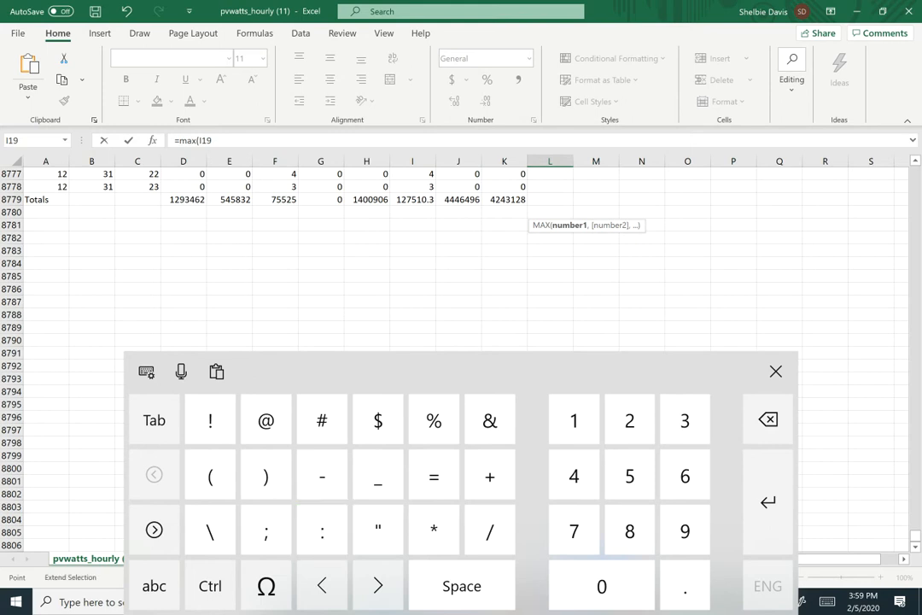
{"action": "type", "text": ":"}
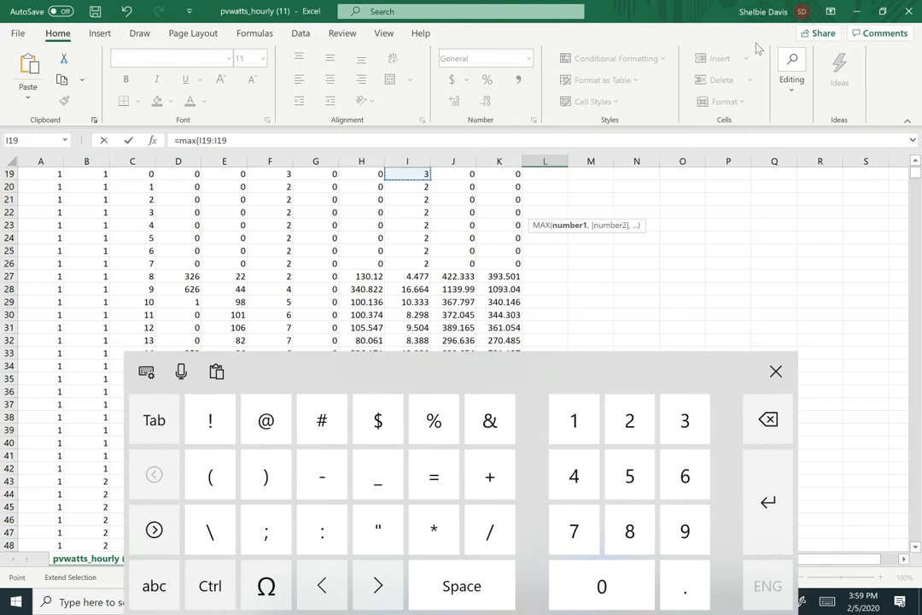
{"action": "left_click", "coordinate": [228, 143]}
{"action": "left_click_drag", "start_coordinate": [229, 143], "coordinate": [218, 143]}
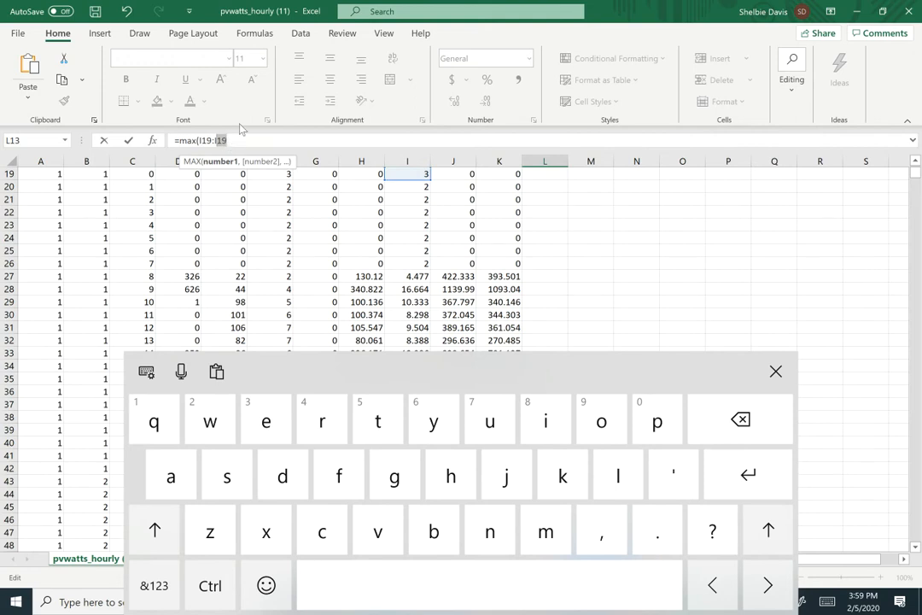
{"action": "left_click", "coordinate": [154, 585]}
{"action": "type", "text": "8"}
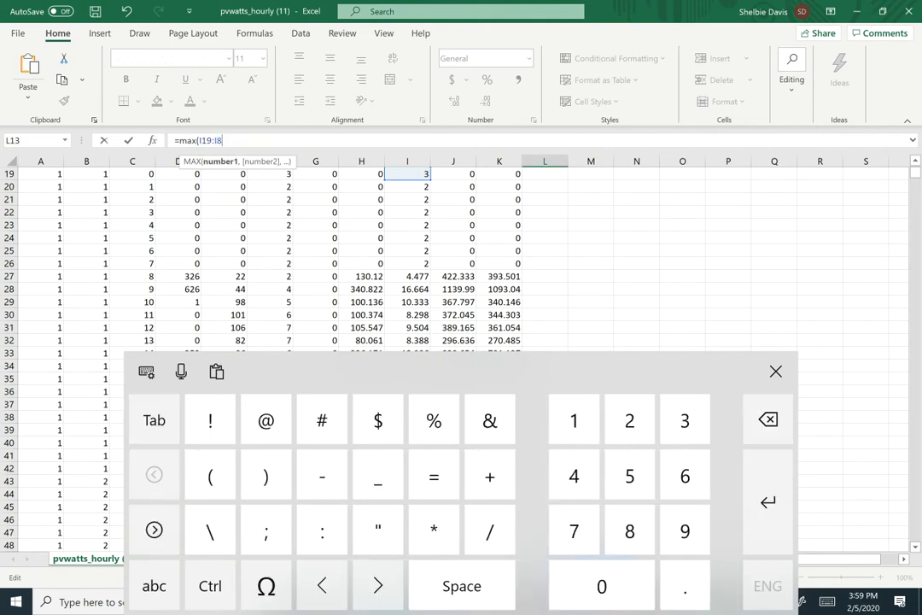
{"action": "type", "text": "778"}
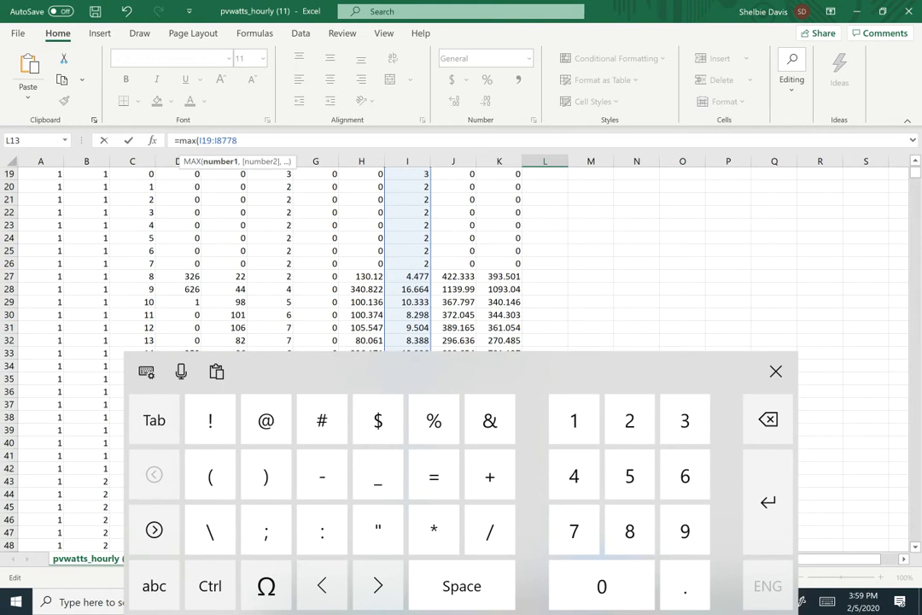
{"action": "type", "text": ")"}
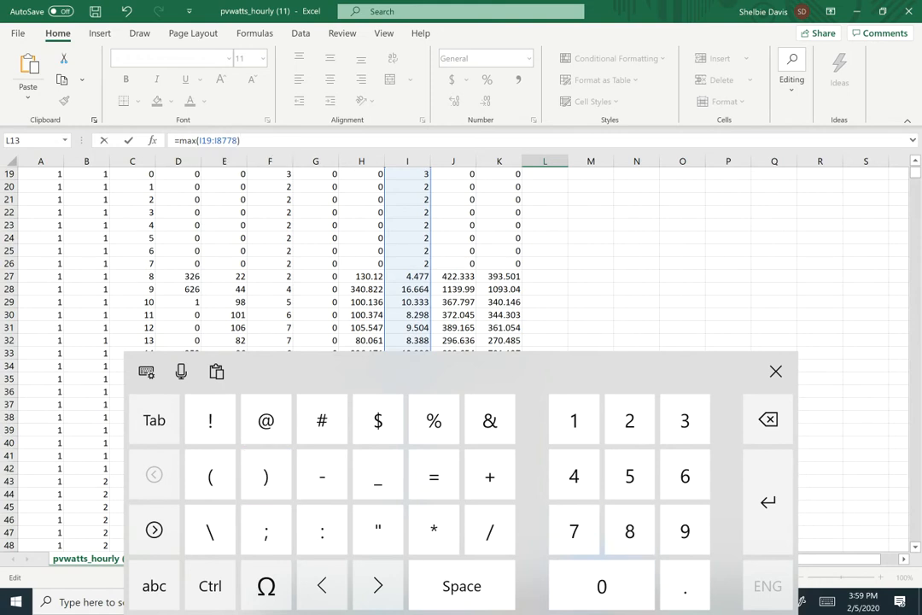
{"action": "key", "text": "Return"}
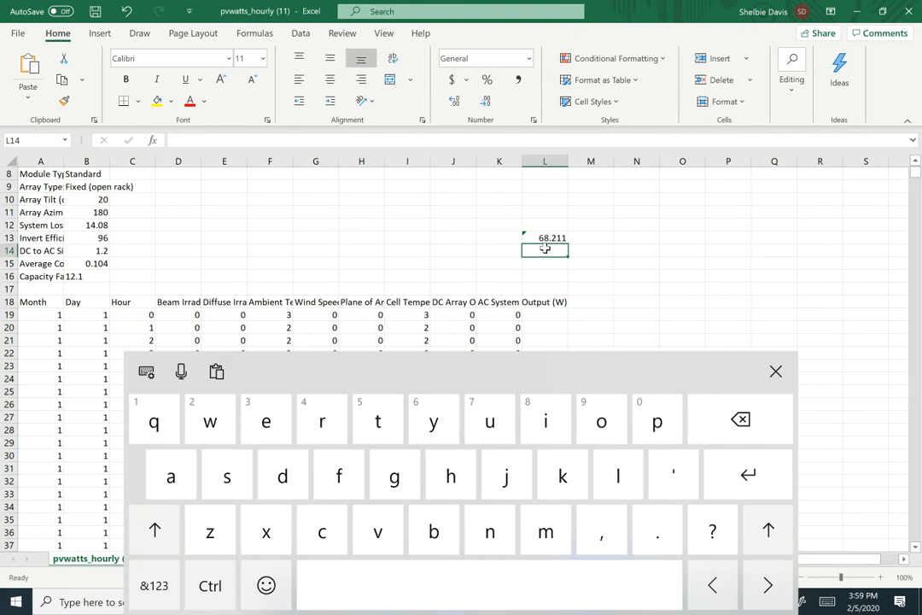
{"action": "left_click", "coordinate": [154, 585]}
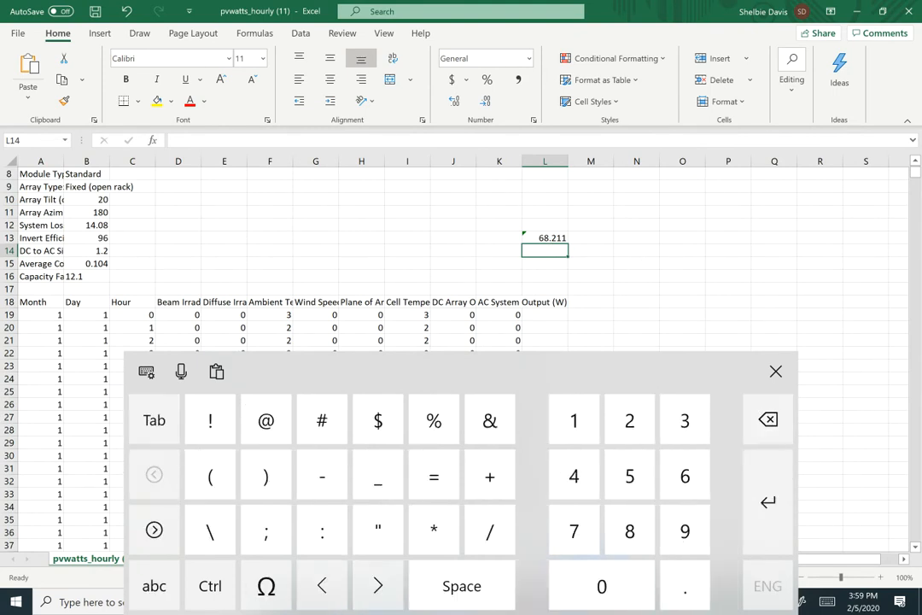
{"action": "left_click", "coordinate": [434, 476]}
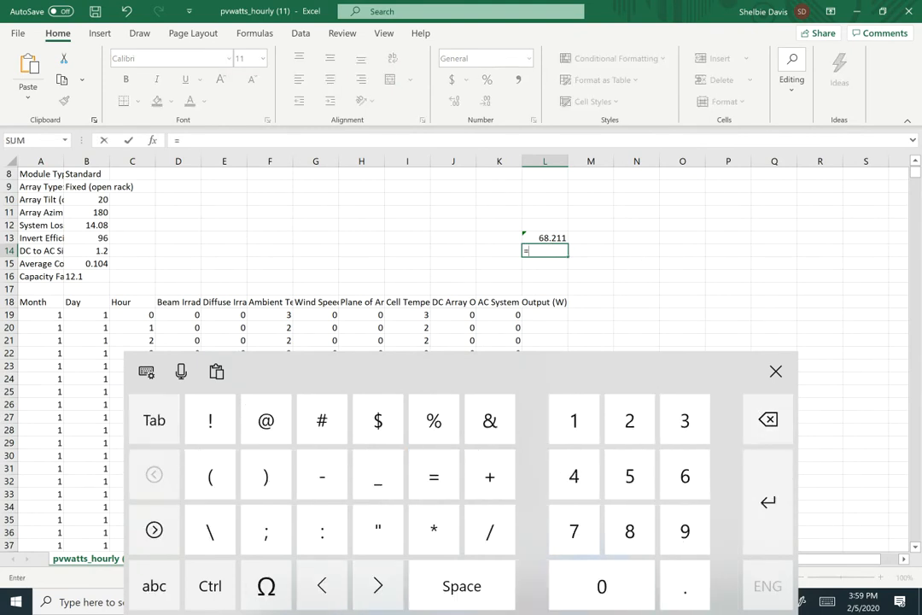
{"action": "left_click", "coordinate": [154, 585]}
{"action": "left_click", "coordinate": [546, 532]}
{"action": "left_click", "coordinate": [546, 421]}
{"action": "left_click", "coordinate": [490, 532]}
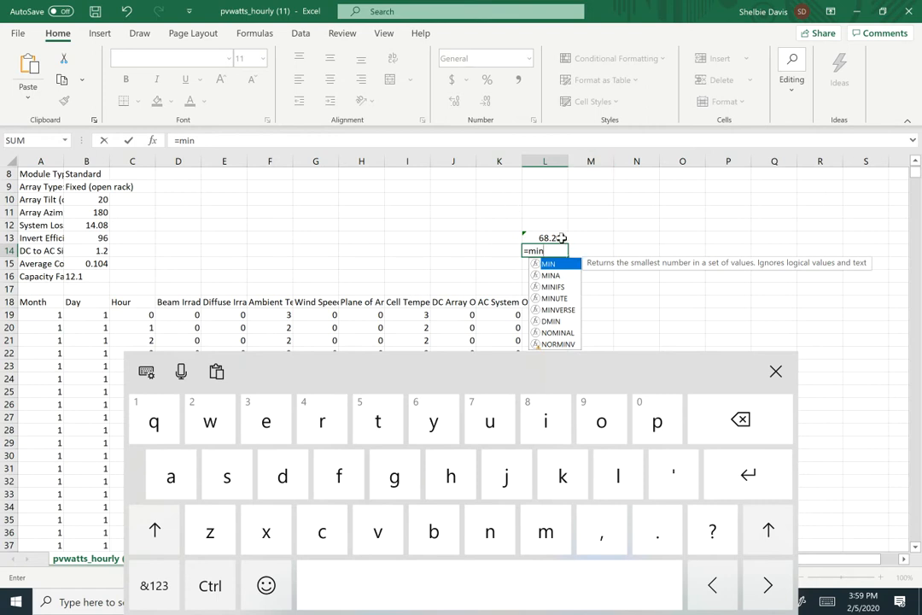
{"action": "key", "text": "BackSpace"}
{"action": "key", "text": "BackSpace"}
{"action": "key", "text": "BackSpace"}
{"action": "key", "text": "BackSpace"}
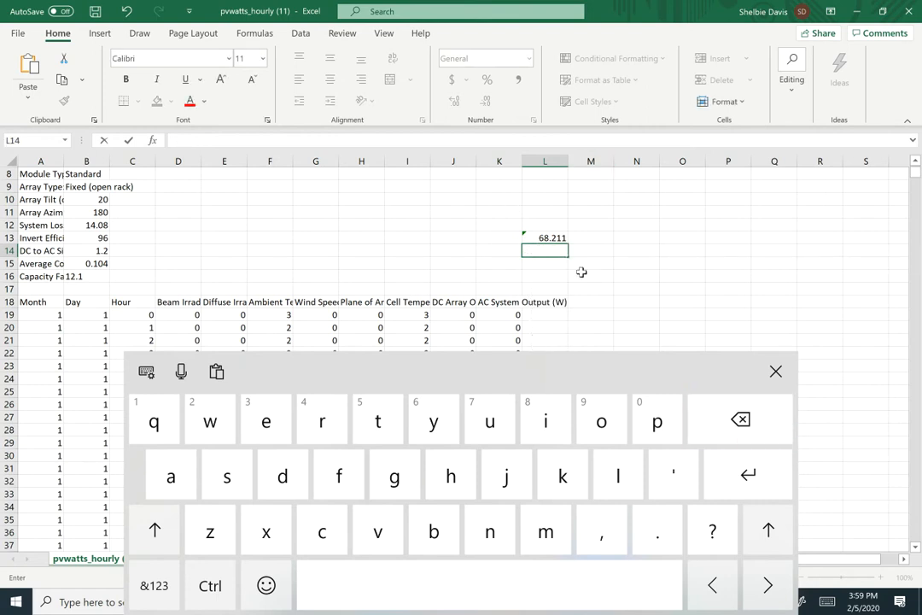
{"action": "left_click", "coordinate": [492, 264]}
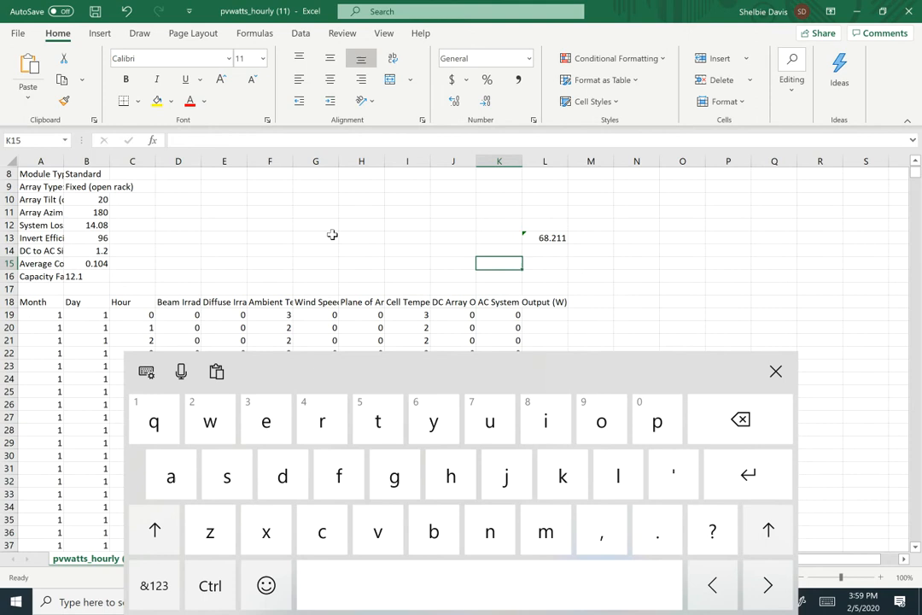
Copy the range reference I19:I8778 from the MAX formula in L13
{"action": "left_click", "coordinate": [541, 237]}
{"action": "left_click_drag", "start_coordinate": [201, 140], "coordinate": [241, 142]}
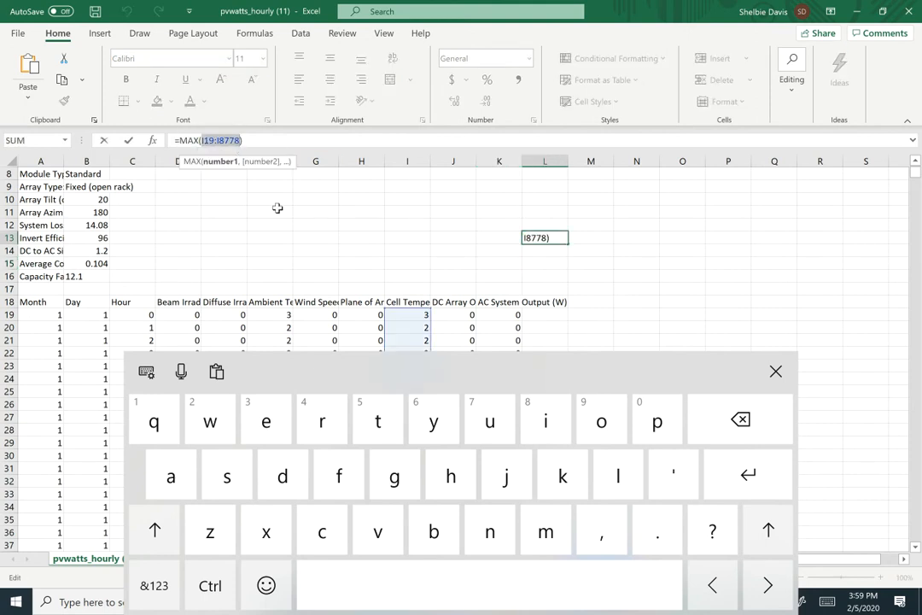
{"action": "left_click", "coordinate": [210, 585]}
{"action": "left_click", "coordinate": [322, 531]}
Undo the accidental cell reference changes in the MAX formula in L13
{"action": "left_click", "coordinate": [585, 255]}
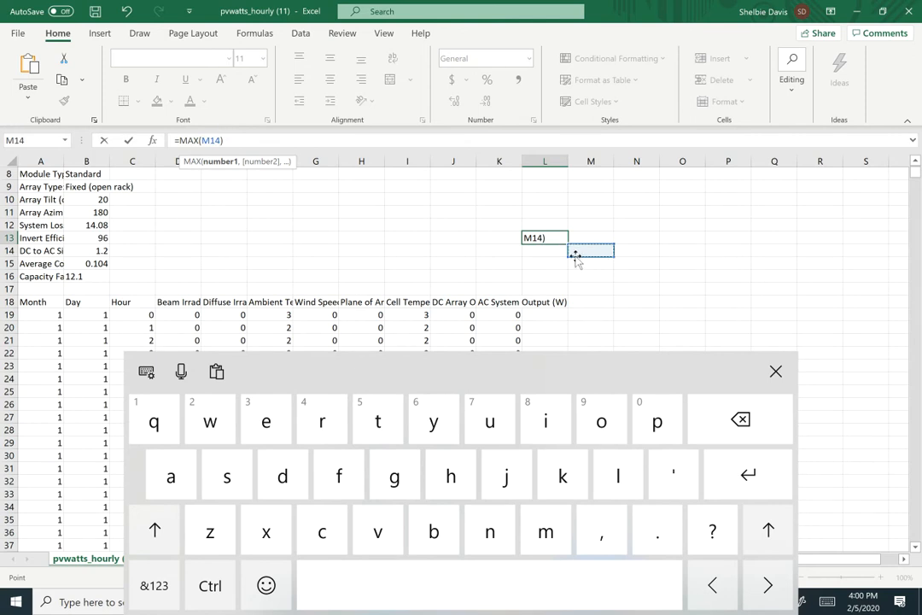
{"action": "left_click", "coordinate": [775, 370]}
{"action": "left_click", "coordinate": [597, 290]}
{"action": "left_click", "coordinate": [542, 240]}
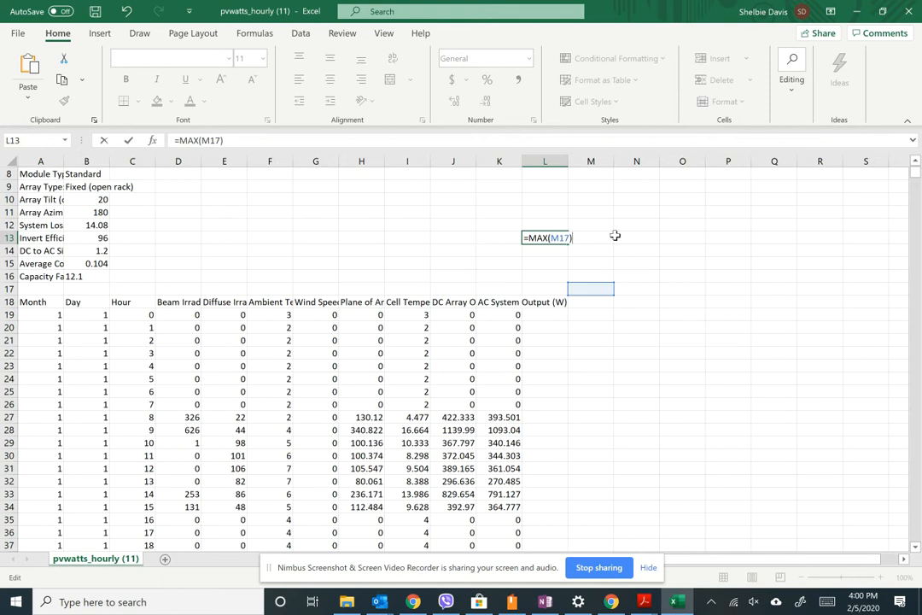
{"action": "left_click", "coordinate": [127, 11]}
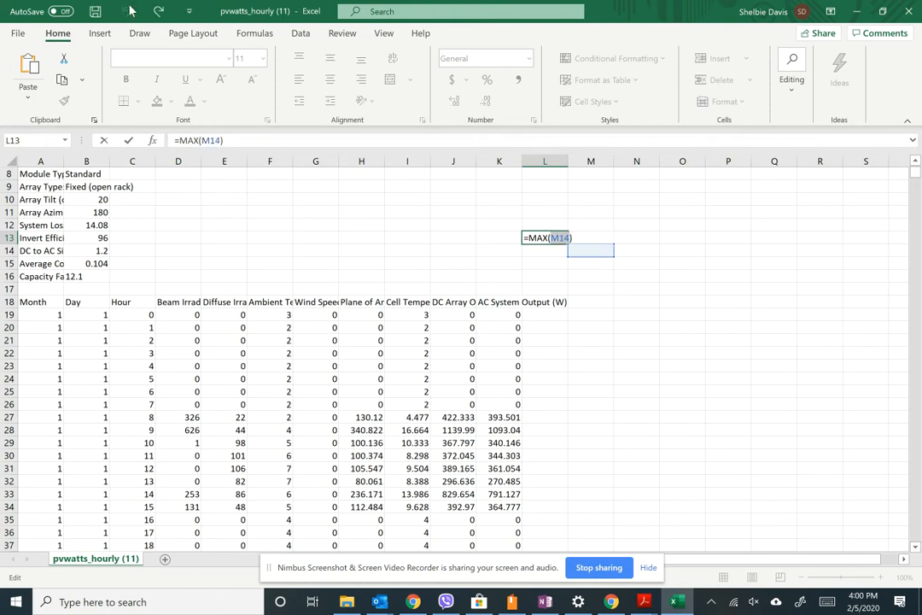
{"action": "left_click", "coordinate": [534, 168]}
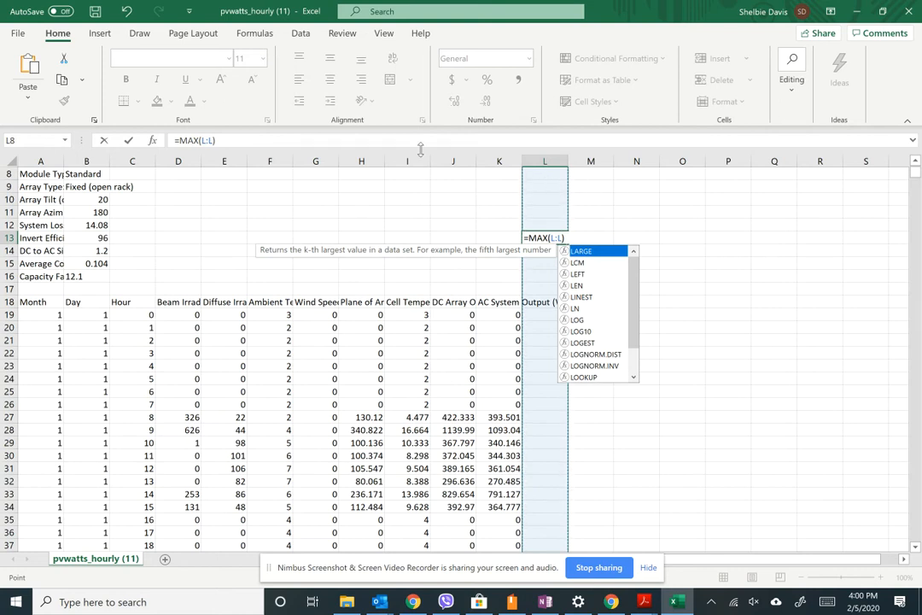
{"action": "left_click", "coordinate": [127, 11]}
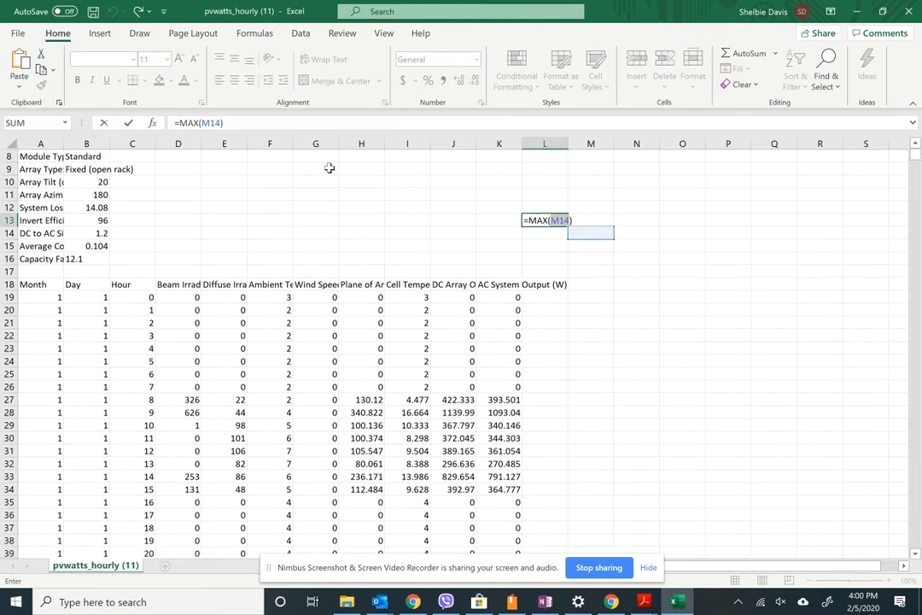
Replace the wrong reference in the L13 MAX formula with the cell temperature range I19:I8778
{"action": "left_click", "coordinate": [218, 122]}
{"action": "left_click_drag", "start_coordinate": [219, 122], "coordinate": [203, 123]}
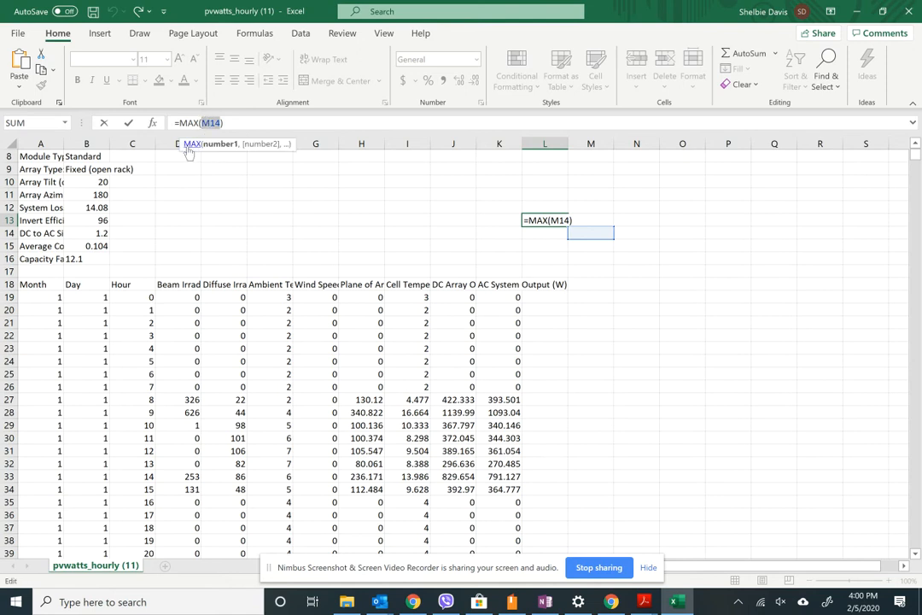
{"action": "left_click", "coordinate": [418, 297]}
{"action": "key", "text": "ctrl+shift+Down"}
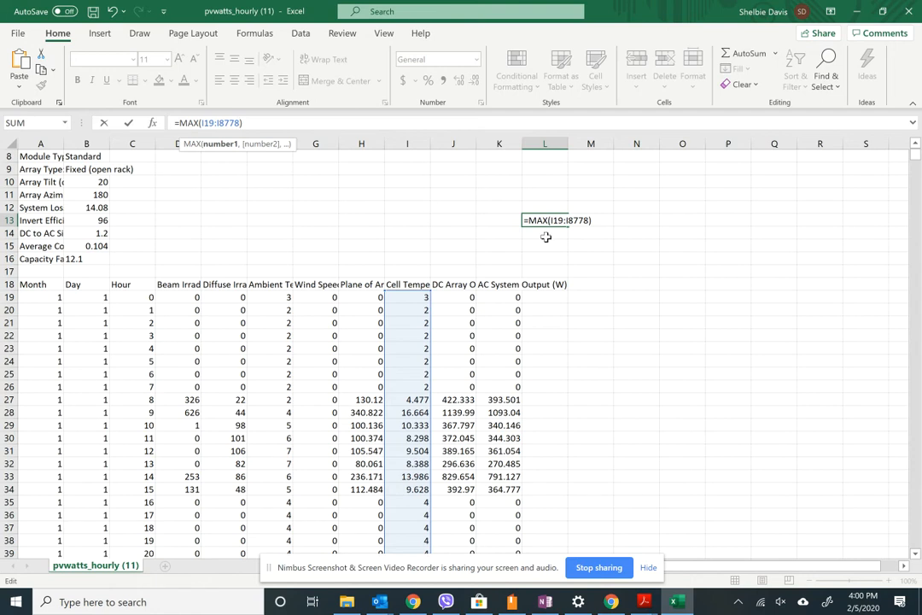
{"action": "key", "text": "Return"}
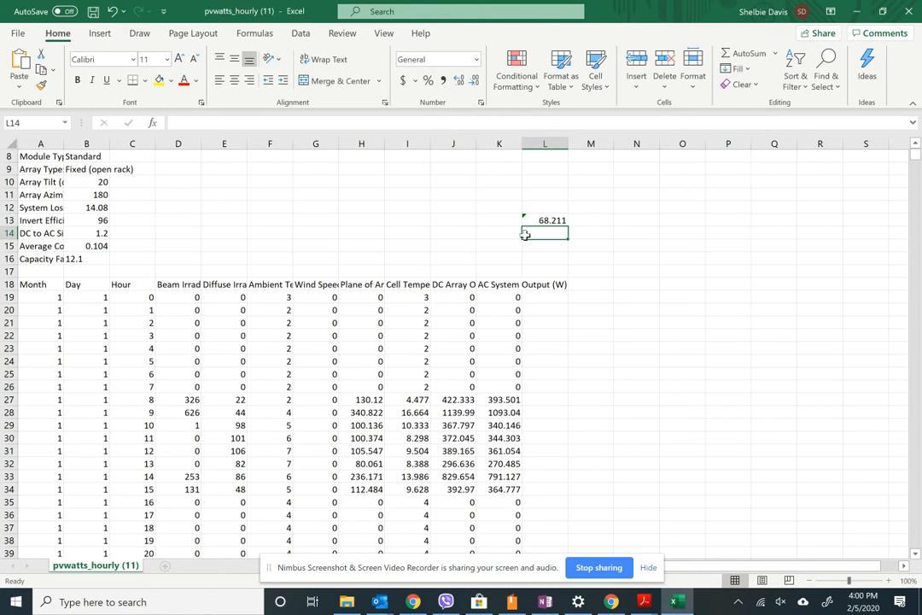
Enter a MIN formula in L14 over the copied cell temperature range I19:I8778
{"action": "type", "text": "=min"}
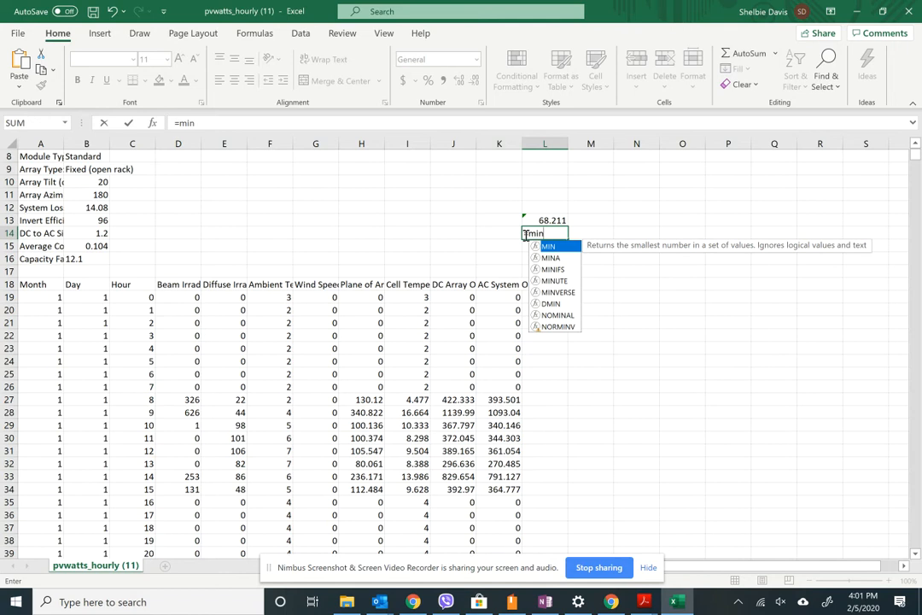
{"action": "type", "text": "("}
{"action": "key", "text": "ctrl+v"}
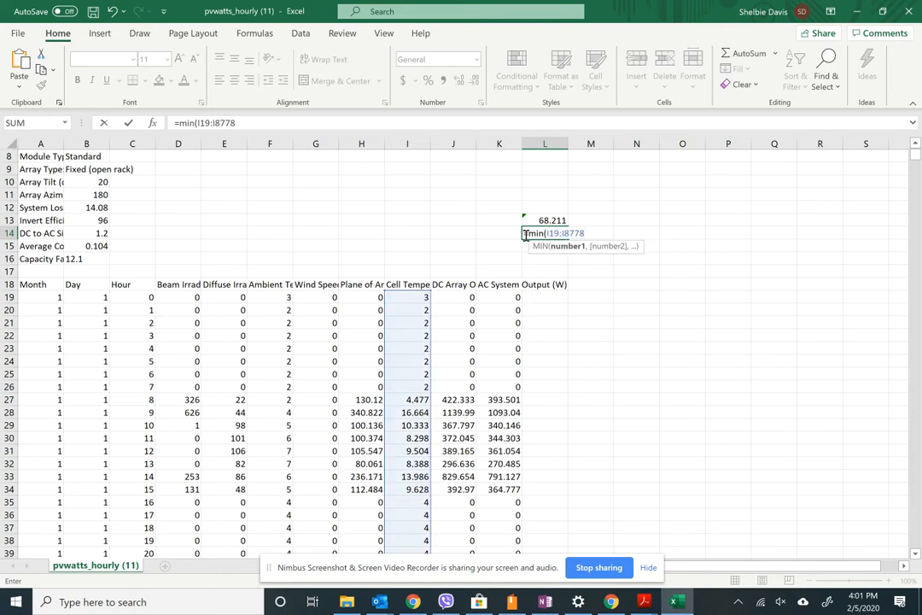
{"action": "type", "text": ")"}
{"action": "key", "text": "Return"}
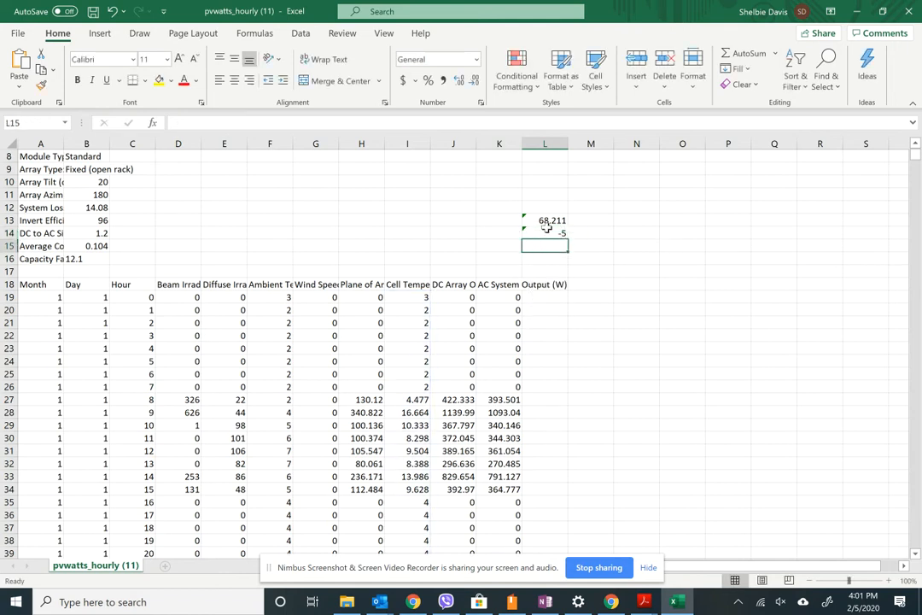
Widen column I so its Cell Temperature (C) heading shows in full
{"action": "left_click", "coordinate": [544, 234]}
{"action": "left_click_drag", "start_coordinate": [432, 146], "coordinate": [493, 145]}
{"action": "left_click", "coordinate": [702, 247]}
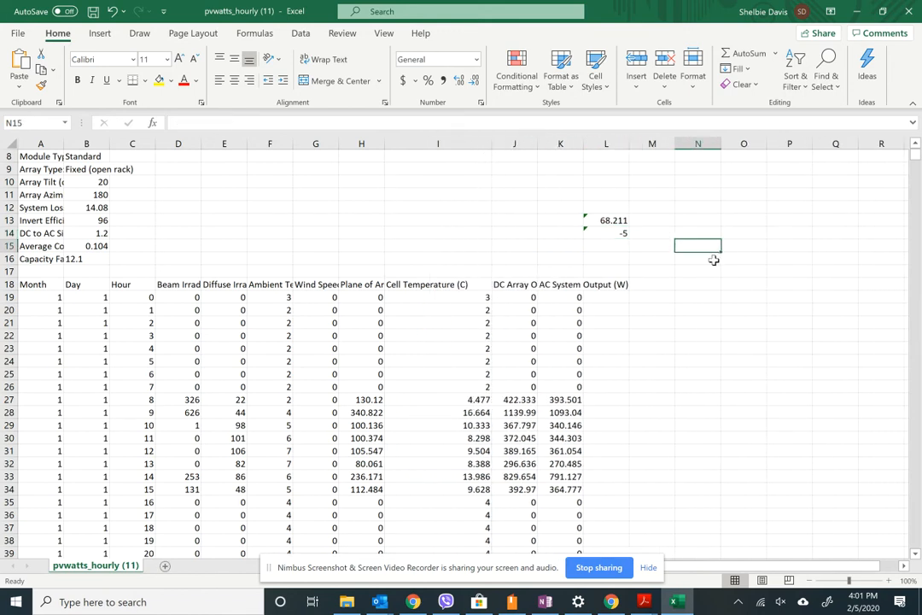
Examine the maximum and minimum cell temperature results in L13 and L14 and the hourly rows of the data
{"action": "left_click", "coordinate": [613, 220]}
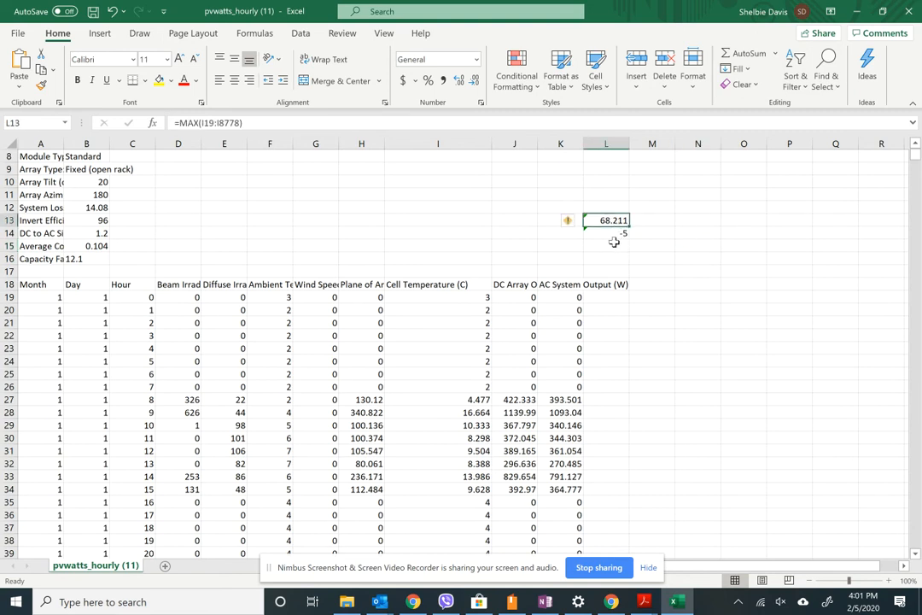
{"action": "left_click", "coordinate": [681, 275]}
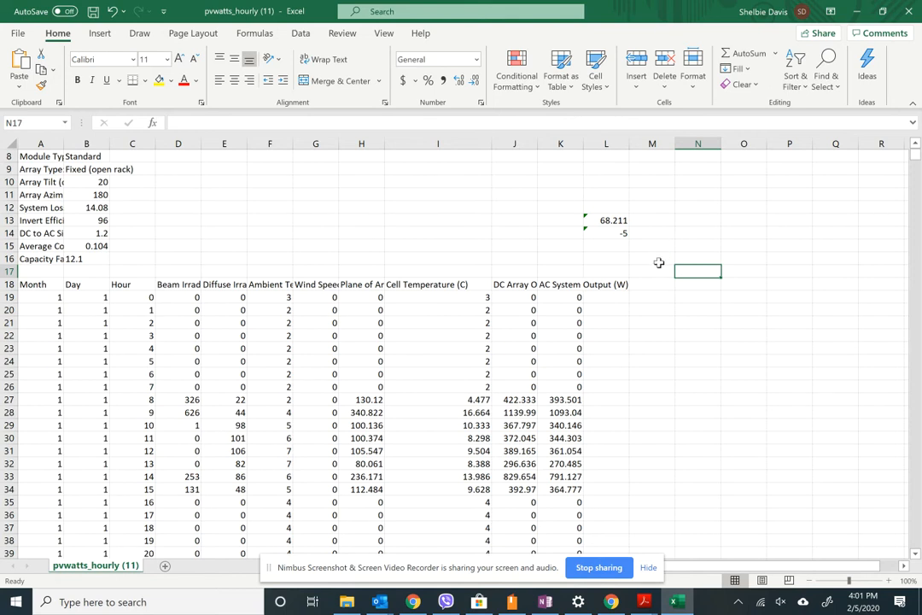
{"action": "left_click", "coordinate": [691, 437]}
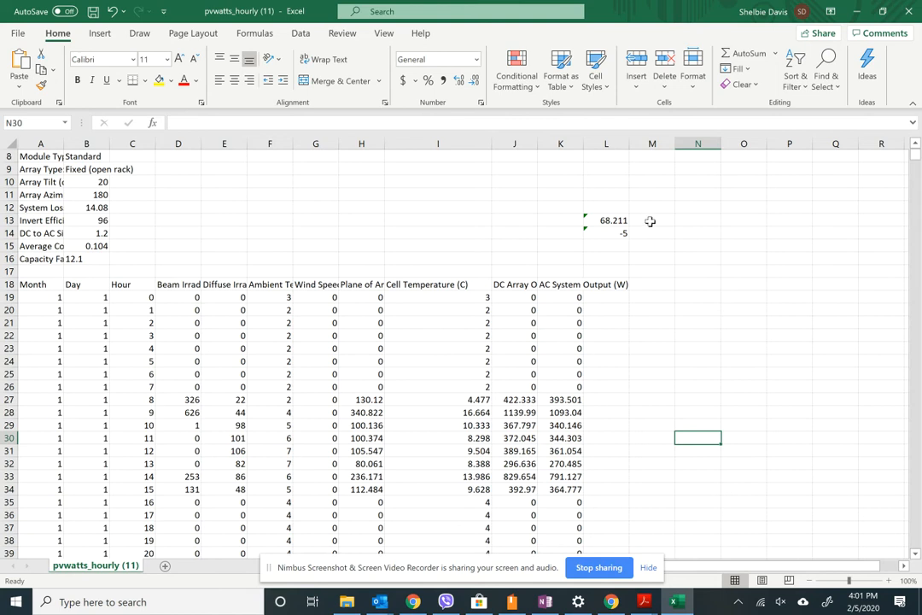
{"action": "left_click", "coordinate": [652, 220]}
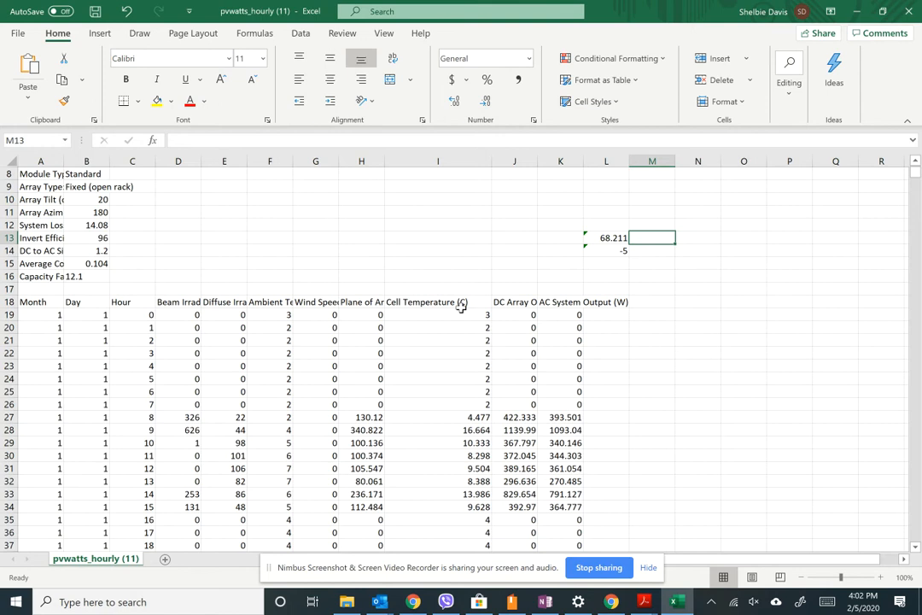
{"action": "key", "text": "super+w"}
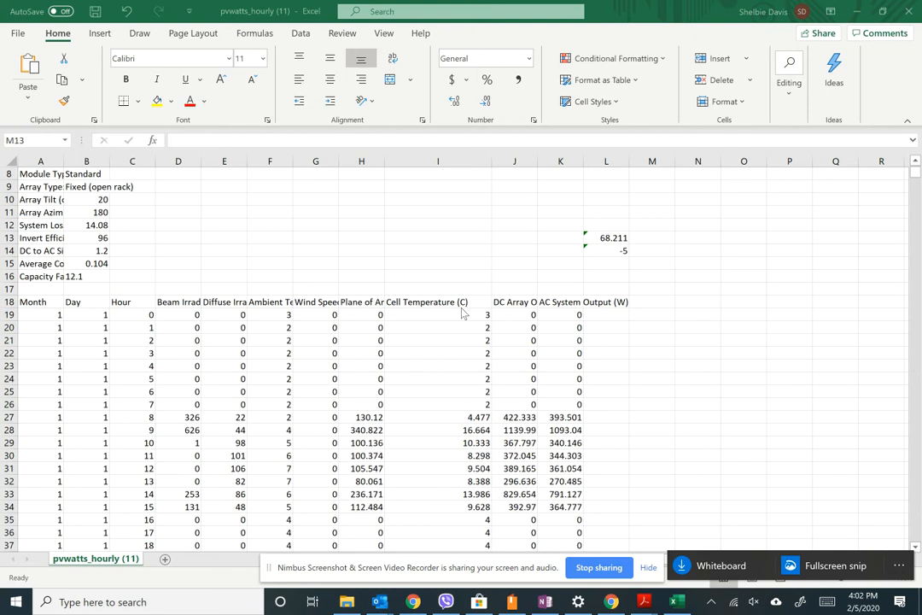
{"action": "left_click", "coordinate": [789, 468]}
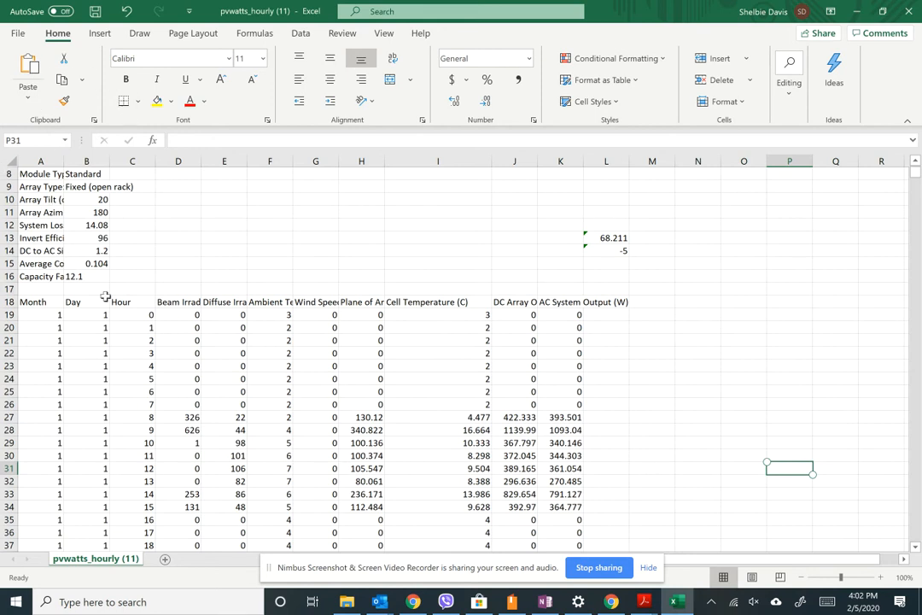
{"action": "scroll", "coordinate": [569, 359], "scroll_direction": "down", "scroll_amount": 5}
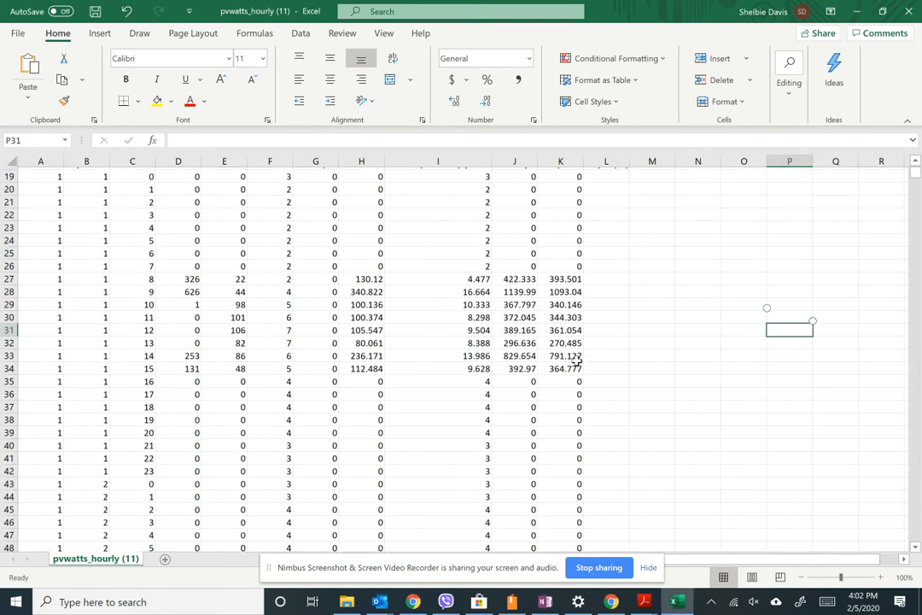
{"action": "scroll", "coordinate": [569, 359], "scroll_direction": "down", "scroll_amount": 2}
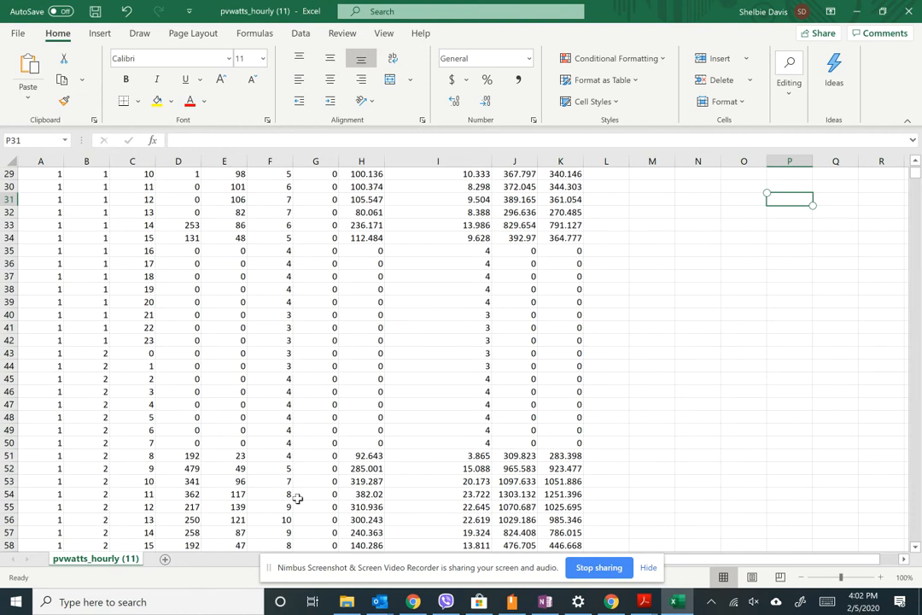
Switch to the OneNote notes and go to the blank space below the 12-module string voltage calculation
{"action": "key", "text": "alt+Tab"}
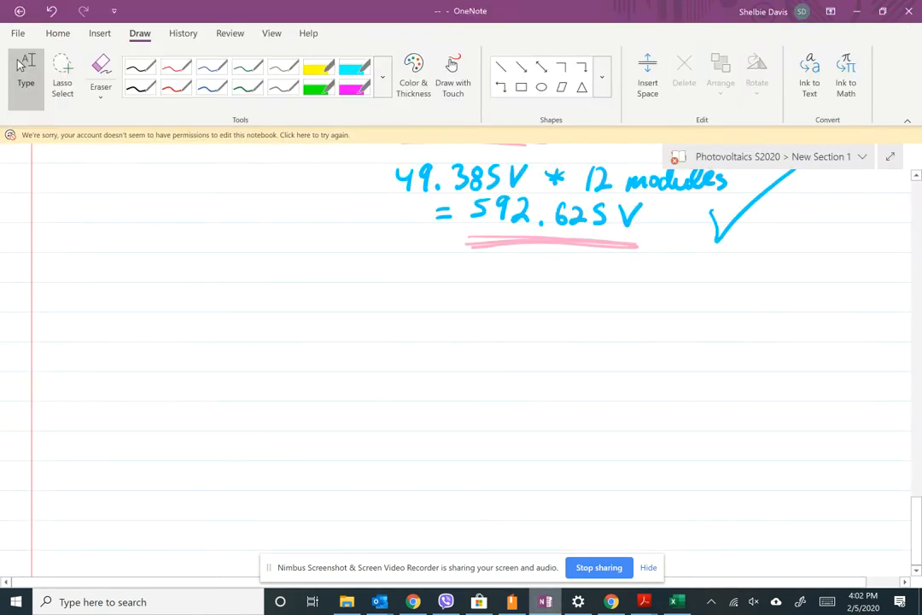
{"action": "scroll", "coordinate": [462, 358], "scroll_direction": "down", "scroll_amount": 1}
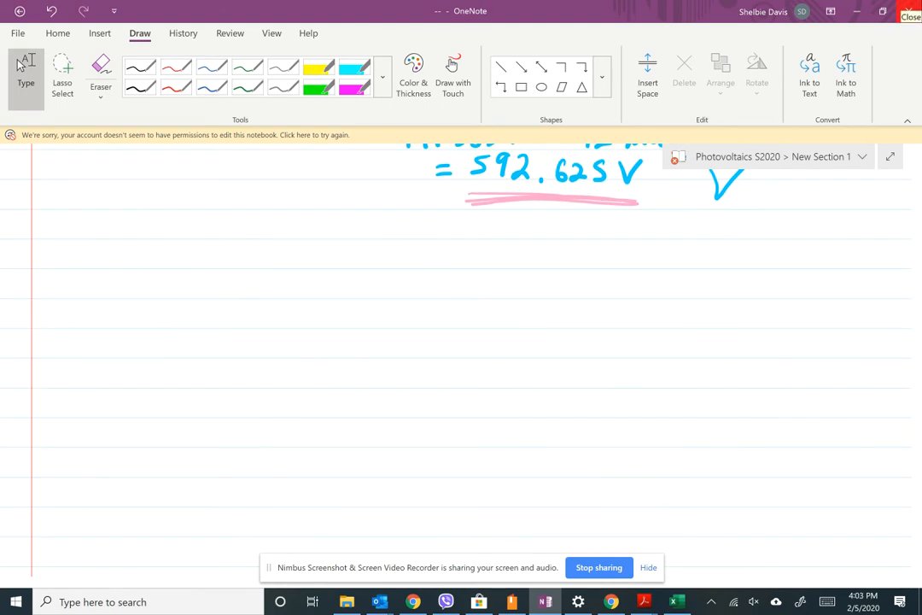
Handwrite an underlined "#4" heading in orange in the blank space, with "Max" on the line below it
{"action": "mouse_move", "coordinate": [108, 302]}
{"action": "left_mouse_down"}
{"action": "mouse_move", "coordinate": [120, 272]}
{"action": "mouse_move", "coordinate": [136, 297]}
{"action": "mouse_move", "coordinate": [162, 301]}
{"action": "left_mouse_up"}
{"action": "left_click_drag", "start_coordinate": [163, 287], "coordinate": [150, 301]}
{"action": "mouse_move", "coordinate": [82, 205]}
{"action": "left_mouse_down"}
{"action": "mouse_move", "coordinate": [79, 236]}
{"action": "mouse_move", "coordinate": [90, 232]}
{"action": "left_mouse_up"}
{"action": "mouse_move", "coordinate": [74, 215]}
{"action": "left_mouse_down"}
{"action": "mouse_move", "coordinate": [103, 211]}
{"action": "mouse_move", "coordinate": [101, 222]}
{"action": "left_mouse_up"}
{"action": "left_click_drag", "start_coordinate": [113, 198], "coordinate": [128, 218]}
{"action": "left_click_drag", "start_coordinate": [123, 205], "coordinate": [121, 233]}
{"action": "left_click_drag", "start_coordinate": [58, 267], "coordinate": [192, 205]}
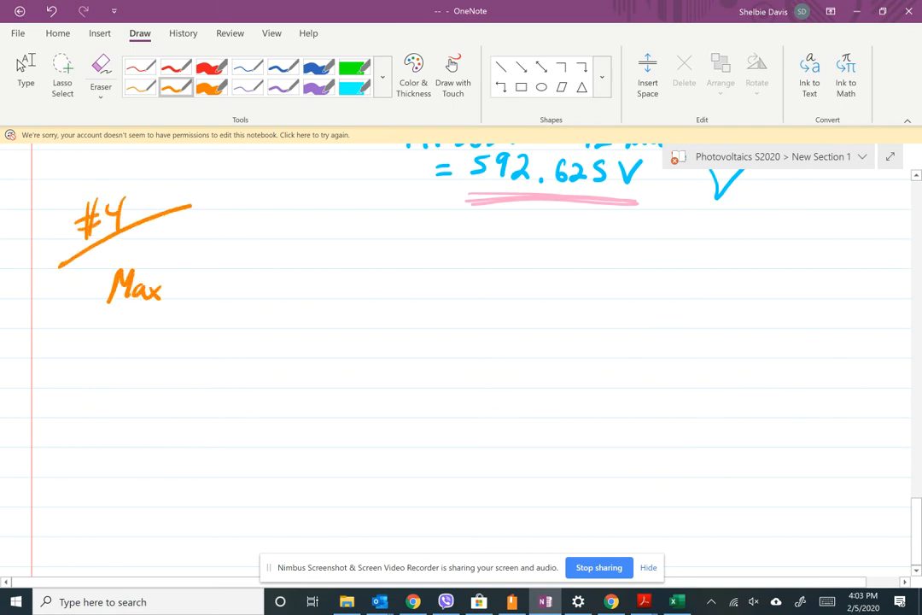
Complete the handwritten line as "Max temp = 68.211°C"
{"action": "left_click_drag", "start_coordinate": [183, 275], "coordinate": [181, 301]}
{"action": "mouse_move", "coordinate": [173, 290]}
{"action": "left_mouse_down"}
{"action": "mouse_move", "coordinate": [195, 286]}
{"action": "mouse_move", "coordinate": [227, 299]}
{"action": "left_mouse_up"}
{"action": "left_click_drag", "start_coordinate": [223, 286], "coordinate": [213, 323]}
{"action": "left_click_drag", "start_coordinate": [267, 284], "coordinate": [281, 284]}
{"action": "mouse_move", "coordinate": [268, 291]}
{"action": "left_mouse_down"}
{"action": "mouse_move", "coordinate": [311, 295]}
{"action": "mouse_move", "coordinate": [336, 277]}
{"action": "mouse_move", "coordinate": [390, 296]}
{"action": "left_mouse_up"}
{"action": "left_click", "coordinate": [346, 293]}
{"action": "mouse_move", "coordinate": [397, 275]}
{"action": "left_mouse_down"}
{"action": "mouse_move", "coordinate": [395, 297]}
{"action": "mouse_move", "coordinate": [407, 296]}
{"action": "left_mouse_up"}
{"action": "left_click_drag", "start_coordinate": [421, 271], "coordinate": [451, 292]}
Handwrite "Min = -5°C" beside the maximum temperature
{"action": "mouse_move", "coordinate": [546, 272]}
{"action": "left_mouse_down"}
{"action": "mouse_move", "coordinate": [540, 299]}
{"action": "mouse_move", "coordinate": [569, 294]}
{"action": "left_mouse_up"}
{"action": "mouse_move", "coordinate": [573, 286]}
{"action": "left_mouse_down"}
{"action": "mouse_move", "coordinate": [587, 295]}
{"action": "mouse_move", "coordinate": [621, 290]}
{"action": "left_mouse_up"}
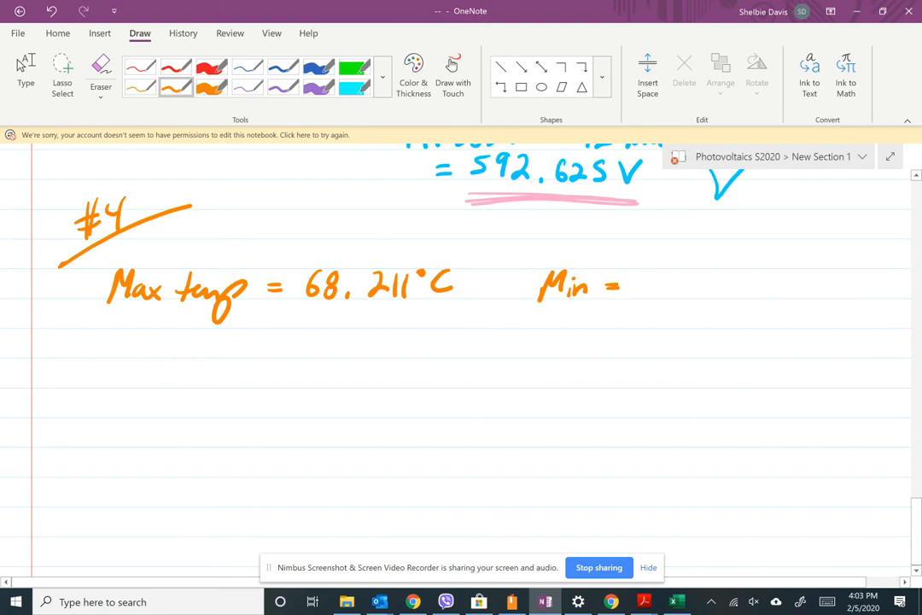
{"action": "left_click_drag", "start_coordinate": [636, 291], "coordinate": [649, 291]}
{"action": "mouse_move", "coordinate": [671, 279]}
{"action": "left_mouse_down"}
{"action": "mouse_move", "coordinate": [660, 298]}
{"action": "mouse_move", "coordinate": [687, 283]}
{"action": "mouse_move", "coordinate": [705, 298]}
{"action": "left_mouse_up"}
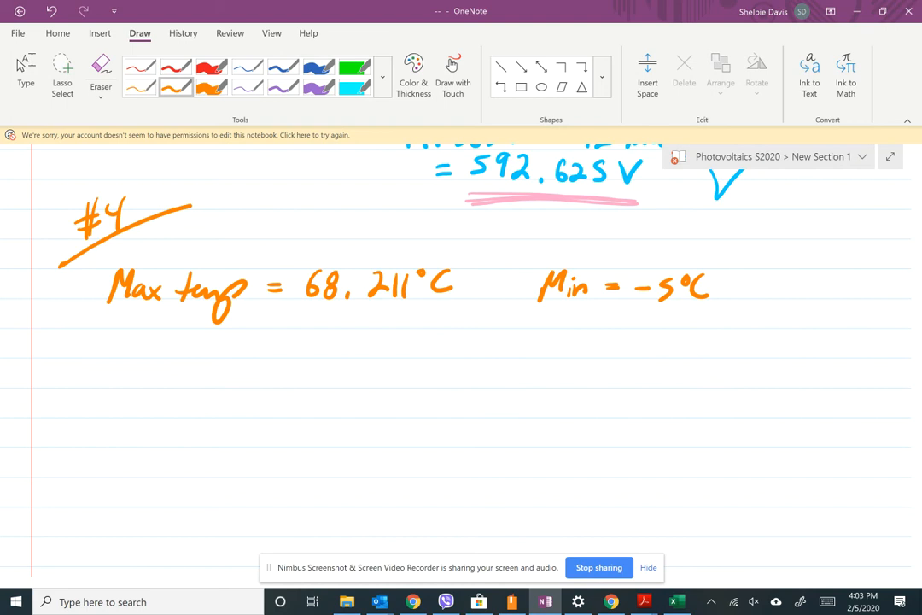
Handwrite "Pmax @ (-5) =" in orange below the temperature line
{"action": "scroll", "coordinate": [462, 359], "scroll_direction": "down", "scroll_amount": 2}
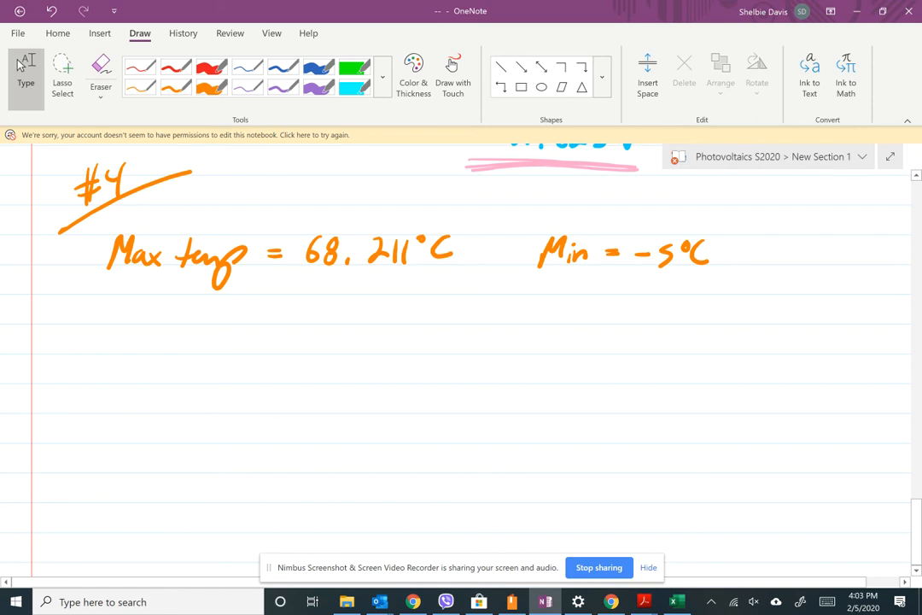
{"action": "left_click", "coordinate": [176, 87]}
{"action": "mouse_move", "coordinate": [166, 328]}
{"action": "left_mouse_down"}
{"action": "mouse_move", "coordinate": [168, 357]}
{"action": "mouse_move", "coordinate": [169, 343]}
{"action": "mouse_move", "coordinate": [217, 357]}
{"action": "left_mouse_up"}
{"action": "mouse_move", "coordinate": [217, 345]}
{"action": "left_mouse_down"}
{"action": "mouse_move", "coordinate": [206, 357]}
{"action": "mouse_move", "coordinate": [249, 328]}
{"action": "mouse_move", "coordinate": [268, 352]}
{"action": "mouse_move", "coordinate": [287, 338]}
{"action": "mouse_move", "coordinate": [297, 345]}
{"action": "left_mouse_up"}
{"action": "mouse_move", "coordinate": [323, 321]}
{"action": "left_mouse_down"}
{"action": "mouse_move", "coordinate": [330, 345]}
{"action": "mouse_move", "coordinate": [322, 354]}
{"action": "mouse_move", "coordinate": [364, 337]}
{"action": "mouse_move", "coordinate": [365, 344]}
{"action": "left_mouse_up"}
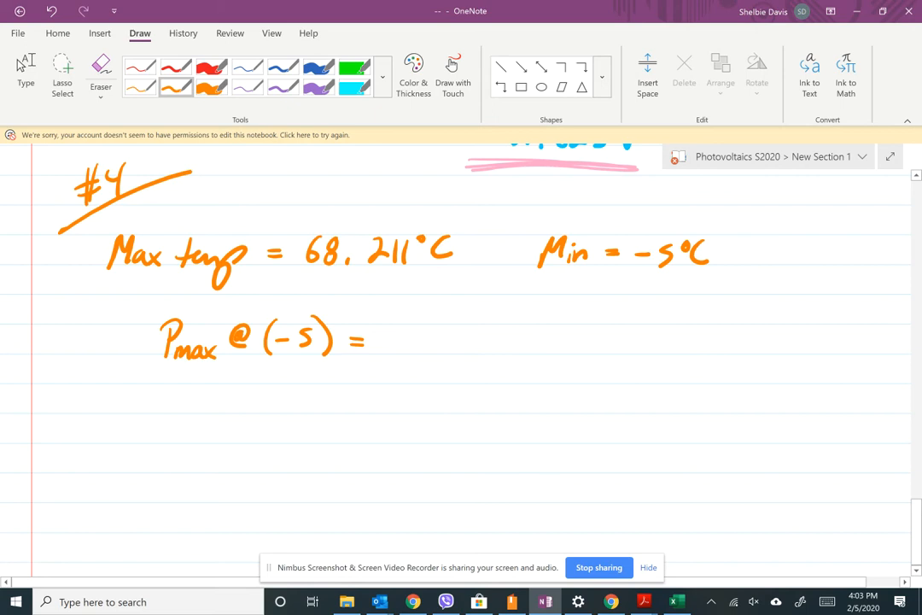
Switch to the LG 360 W Mono Panel datasheet in Acrobat Reader
{"action": "left_click", "coordinate": [644, 601]}
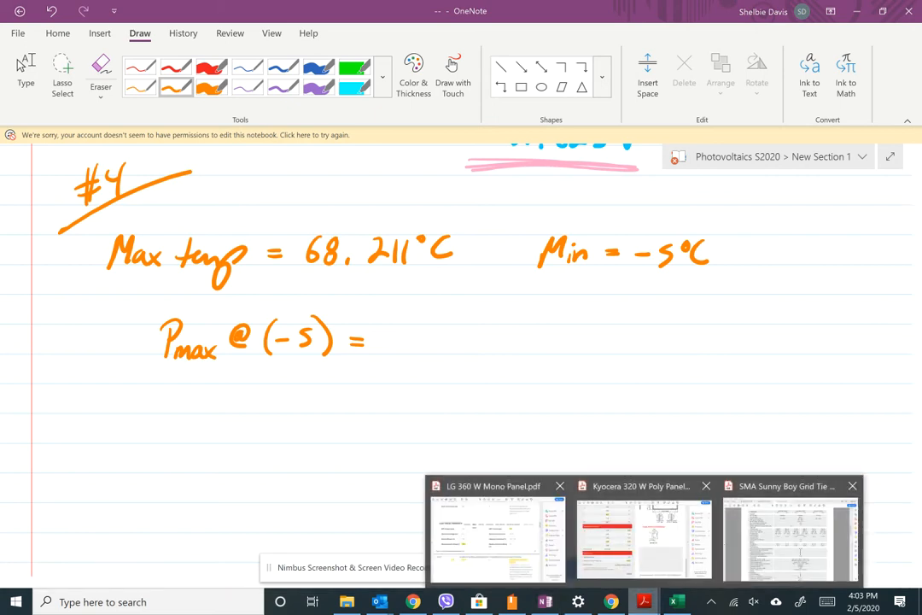
{"action": "left_click", "coordinate": [497, 541]}
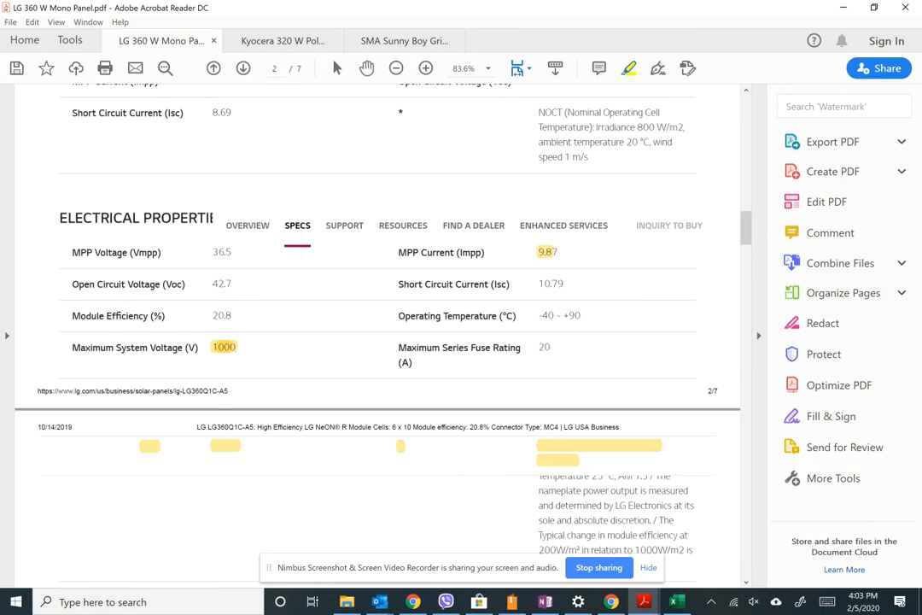
{"action": "key", "text": "ctrl+a"}
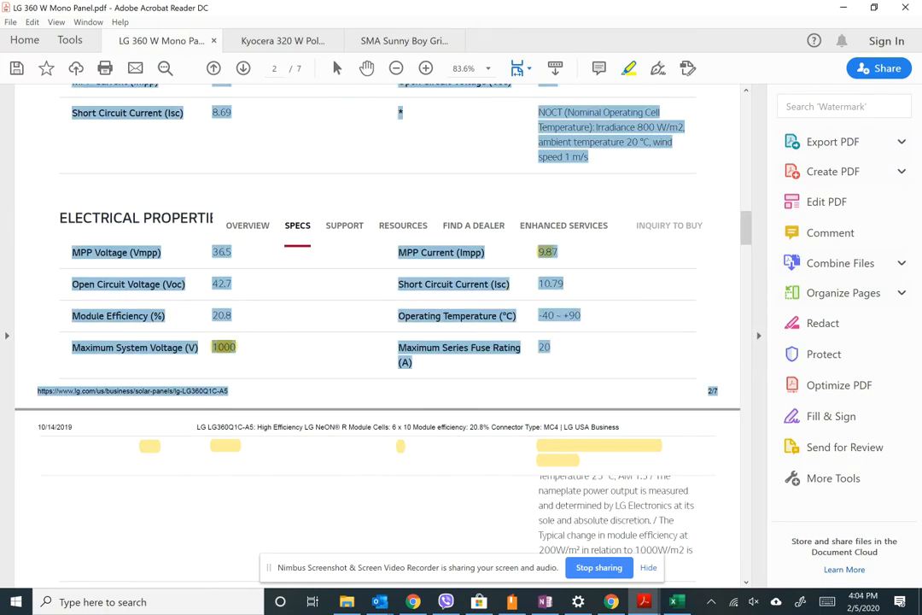
{"action": "left_click", "coordinate": [613, 378]}
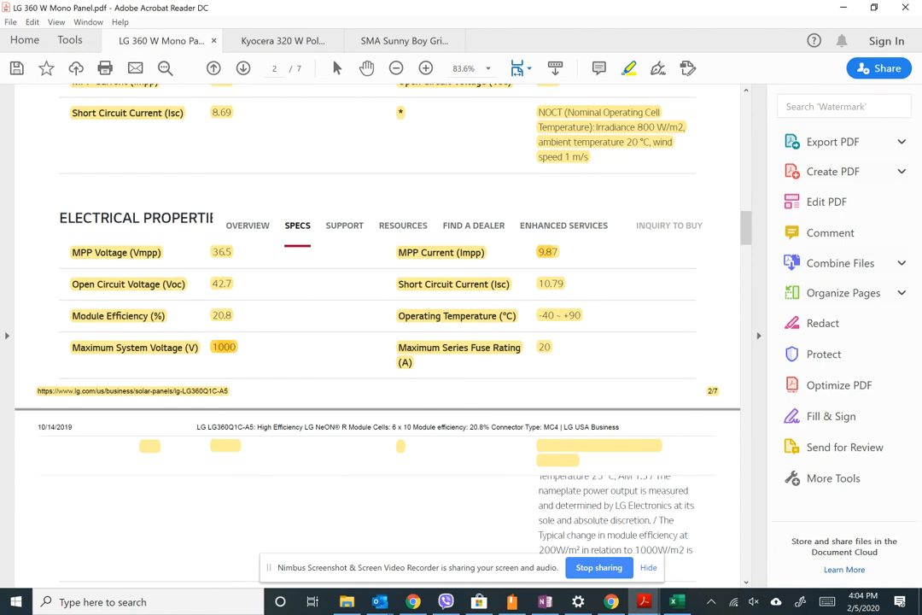
{"action": "left_click", "coordinate": [32, 21]}
{"action": "left_click", "coordinate": [53, 41]}
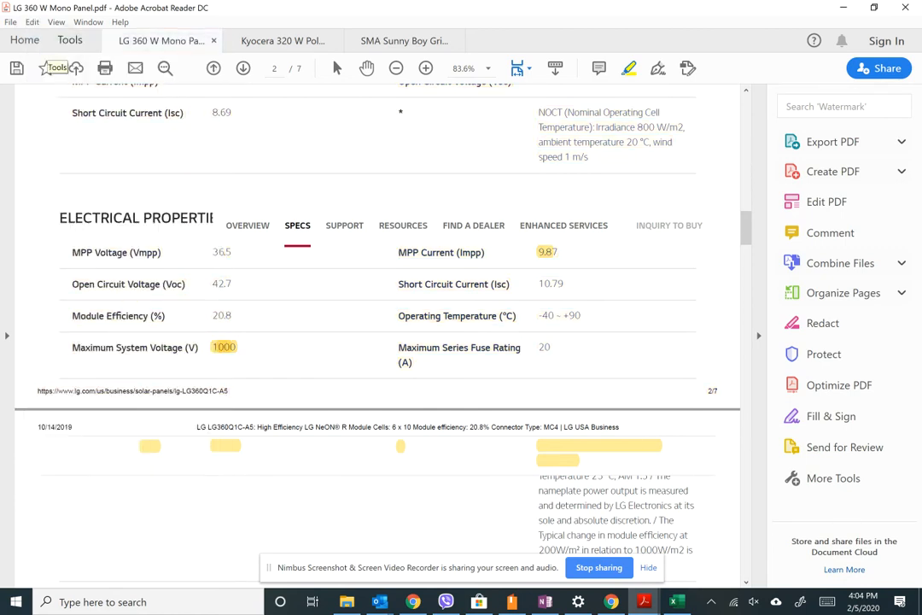
{"action": "key", "text": "Escape"}
Find the module's 360W power rating on the first page of the datasheet and highlight it in yellow
{"action": "scroll", "coordinate": [247, 78], "scroll_direction": "up", "scroll_amount": 2}
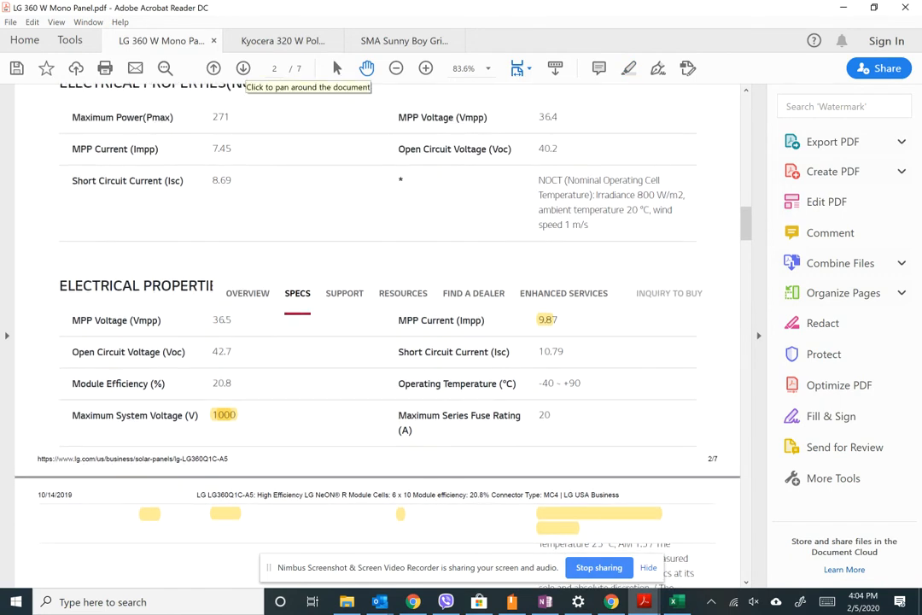
{"action": "scroll", "coordinate": [248, 79], "scroll_direction": "up", "scroll_amount": 2}
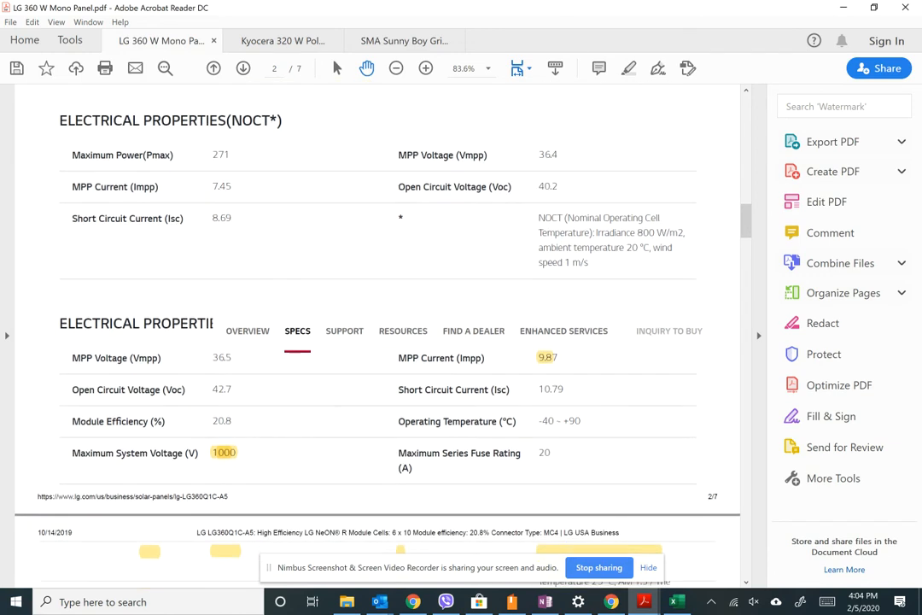
{"action": "scroll", "coordinate": [377, 333], "scroll_direction": "down", "scroll_amount": 1}
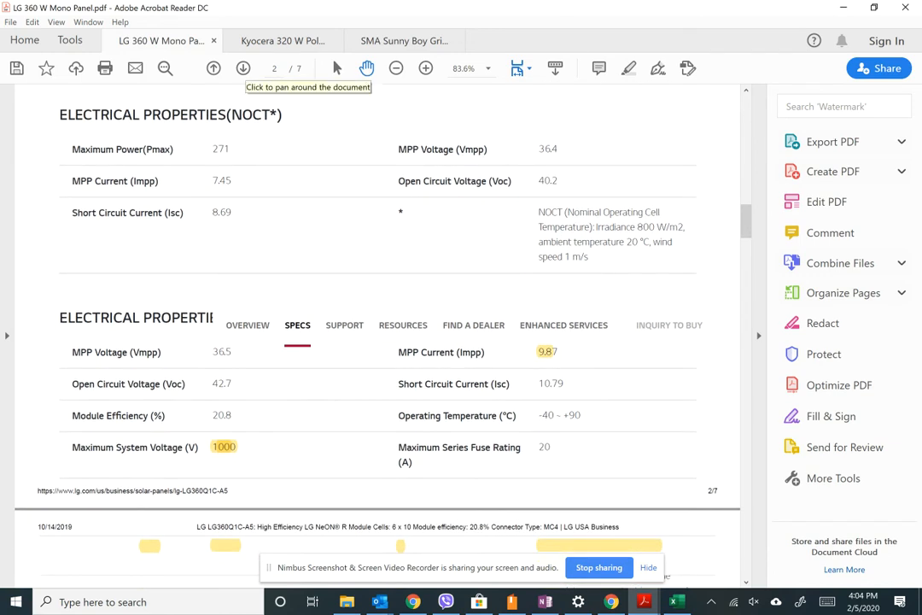
{"action": "scroll", "coordinate": [248, 79], "scroll_direction": "down", "scroll_amount": 4}
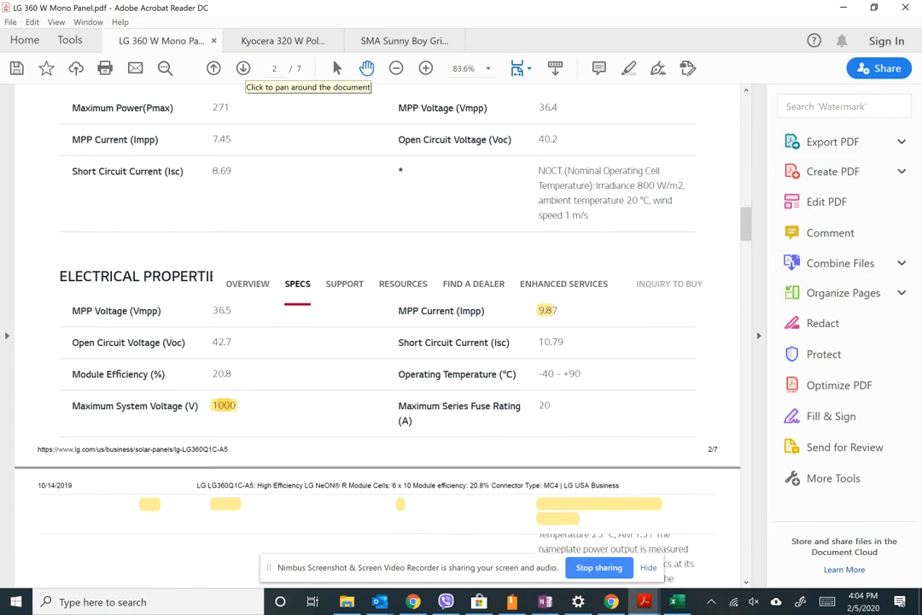
{"action": "scroll", "coordinate": [248, 78], "scroll_direction": "up", "scroll_amount": 5}
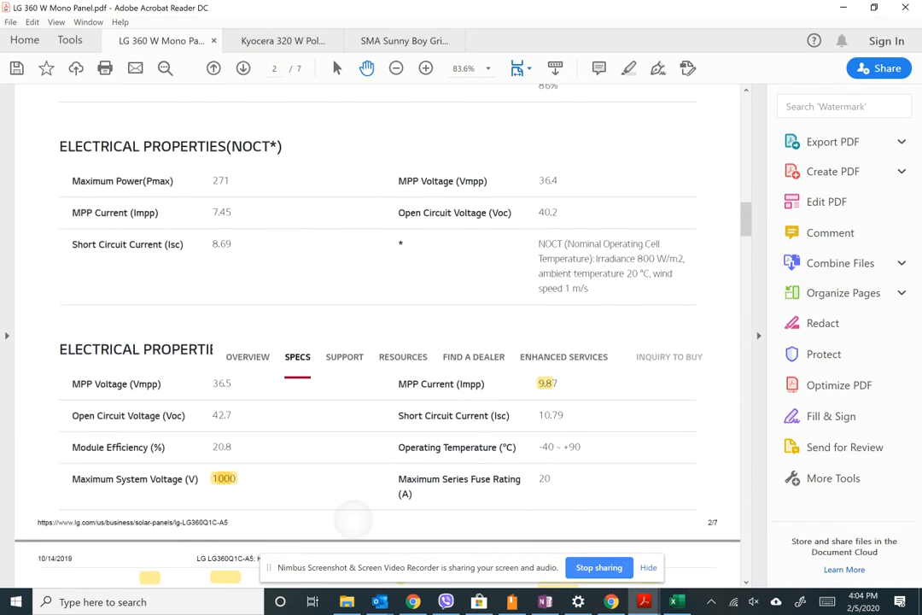
{"action": "scroll", "coordinate": [280, 47], "scroll_direction": "up", "scroll_amount": 1}
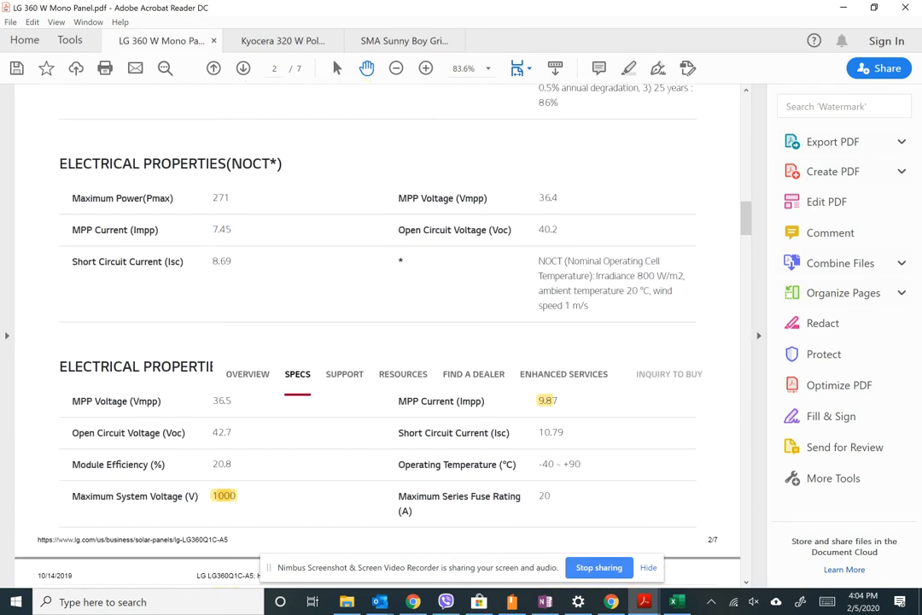
{"action": "scroll", "coordinate": [280, 47], "scroll_direction": "up", "scroll_amount": 3}
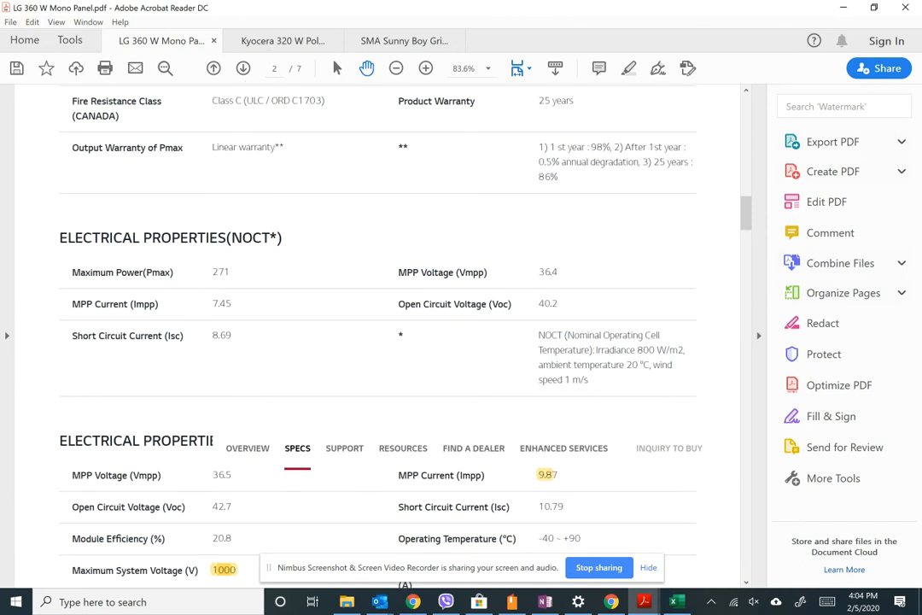
{"action": "scroll", "coordinate": [279, 47], "scroll_direction": "up", "scroll_amount": 5}
{"action": "scroll", "coordinate": [279, 47], "scroll_direction": "up", "scroll_amount": 15}
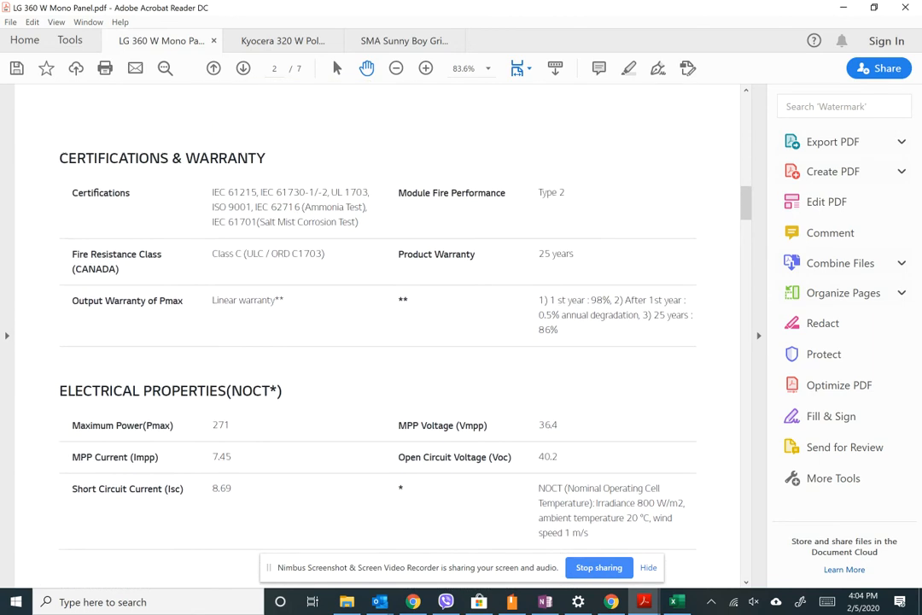
{"action": "scroll", "coordinate": [279, 47], "scroll_direction": "up", "scroll_amount": 20}
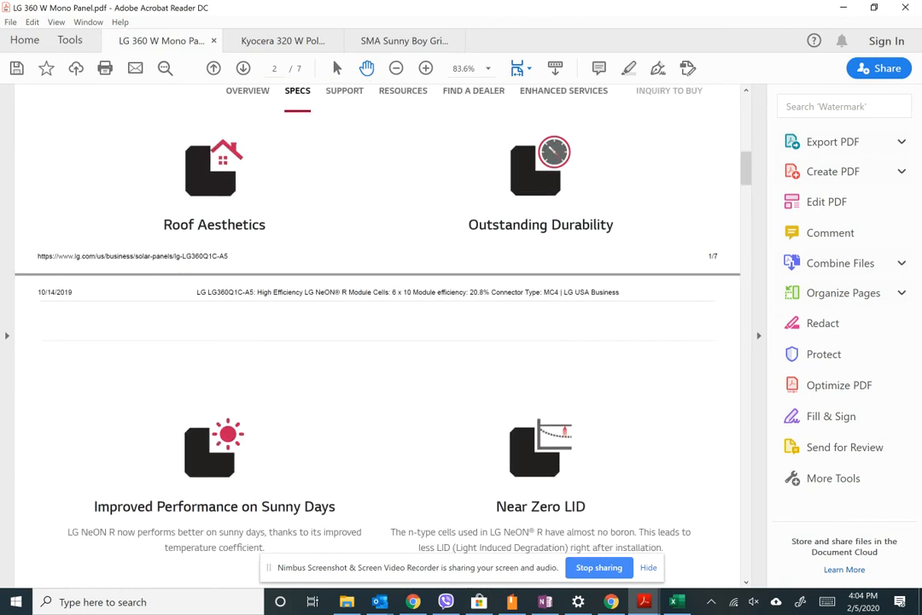
{"action": "scroll", "coordinate": [280, 47], "scroll_direction": "up", "scroll_amount": 20}
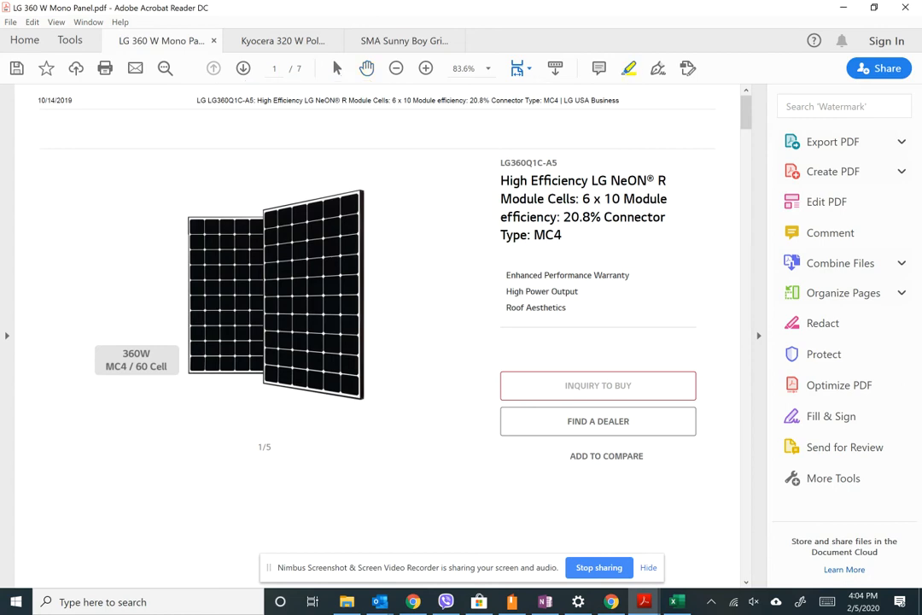
{"action": "left_click_drag", "start_coordinate": [111, 353], "coordinate": [167, 353]}
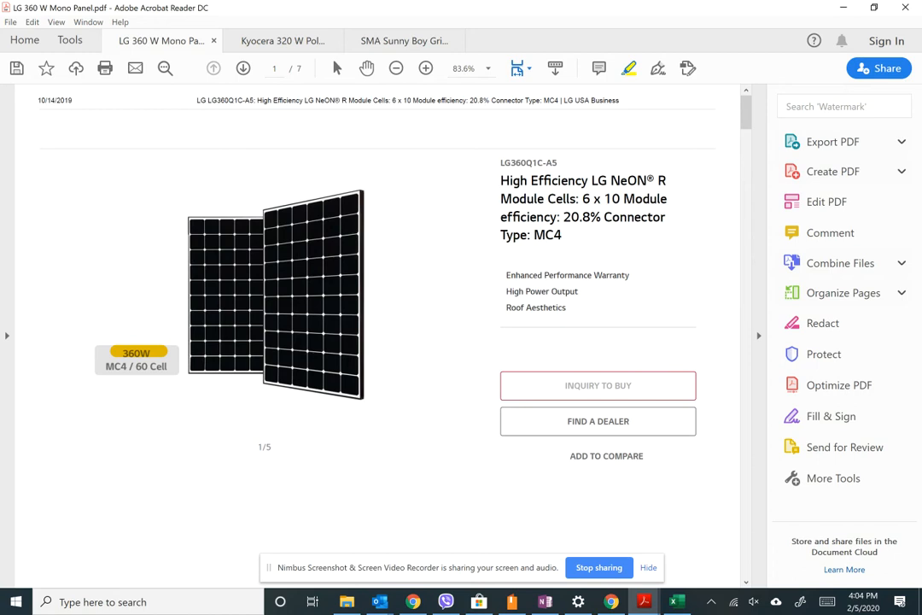
Return to the OneNote notes and handwrite "360W(1 -" after "Pmax @ (-5) ="
{"action": "key", "text": "alt+Tab"}
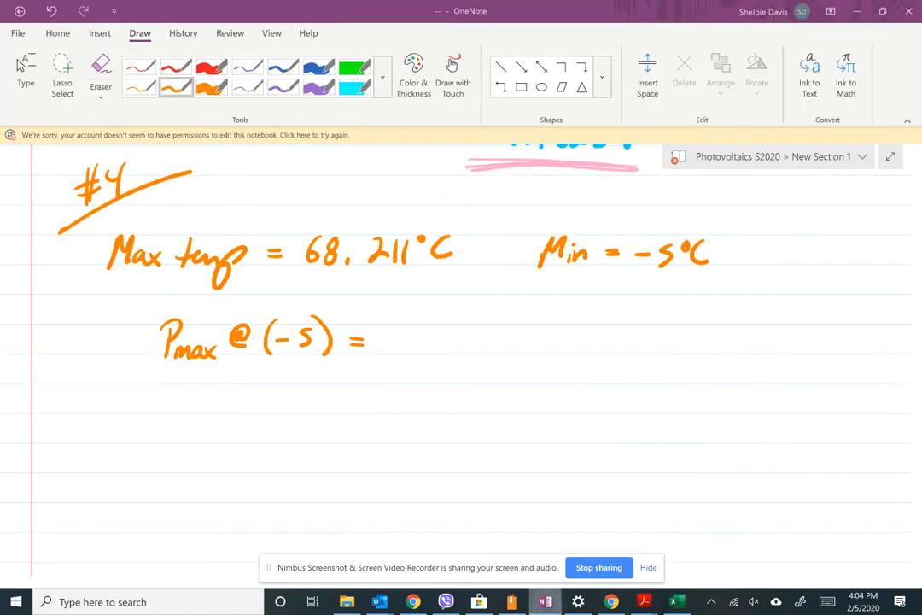
{"action": "mouse_move", "coordinate": [378, 325]}
{"action": "left_mouse_down"}
{"action": "mouse_move", "coordinate": [391, 324]}
{"action": "mouse_move", "coordinate": [377, 349]}
{"action": "mouse_move", "coordinate": [439, 328]}
{"action": "mouse_move", "coordinate": [455, 344]}
{"action": "mouse_move", "coordinate": [483, 333]}
{"action": "mouse_move", "coordinate": [504, 362]}
{"action": "mouse_move", "coordinate": [550, 339]}
{"action": "left_mouse_up"}
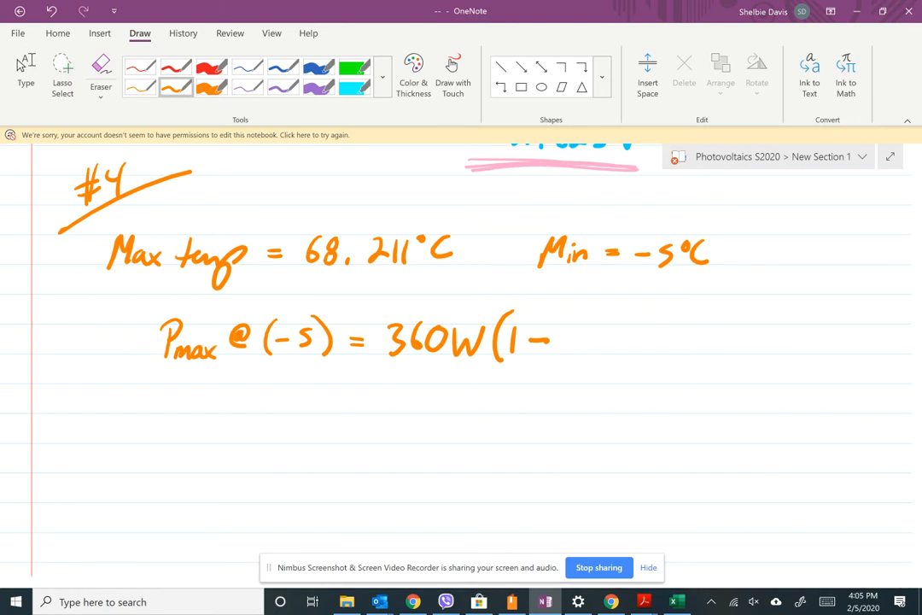
Look up the Pmpp temperature coefficient under Temperature Characteristics in the LG 360 W Mono Panel datasheet in Acrobat Reader
{"action": "left_click", "coordinate": [644, 602]}
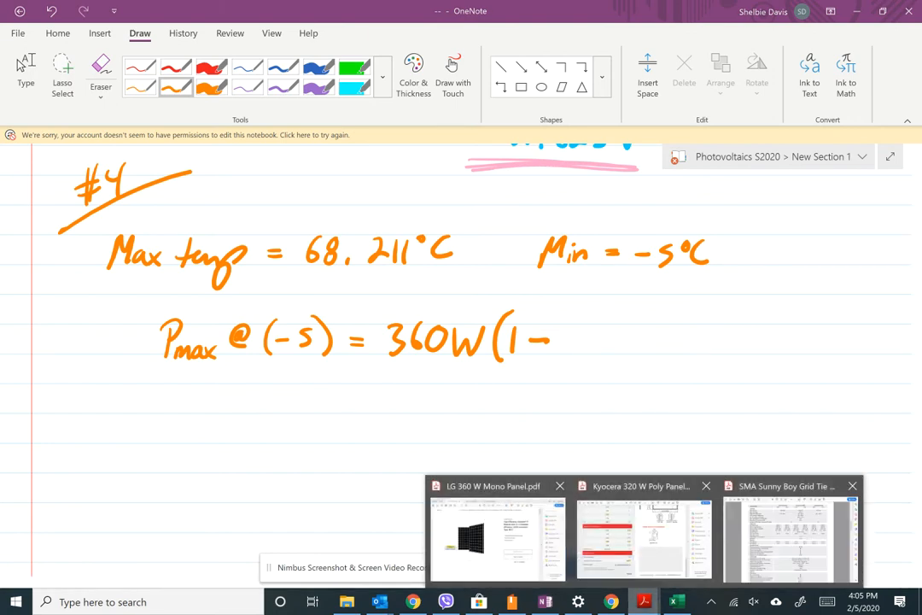
{"action": "left_click", "coordinate": [496, 533]}
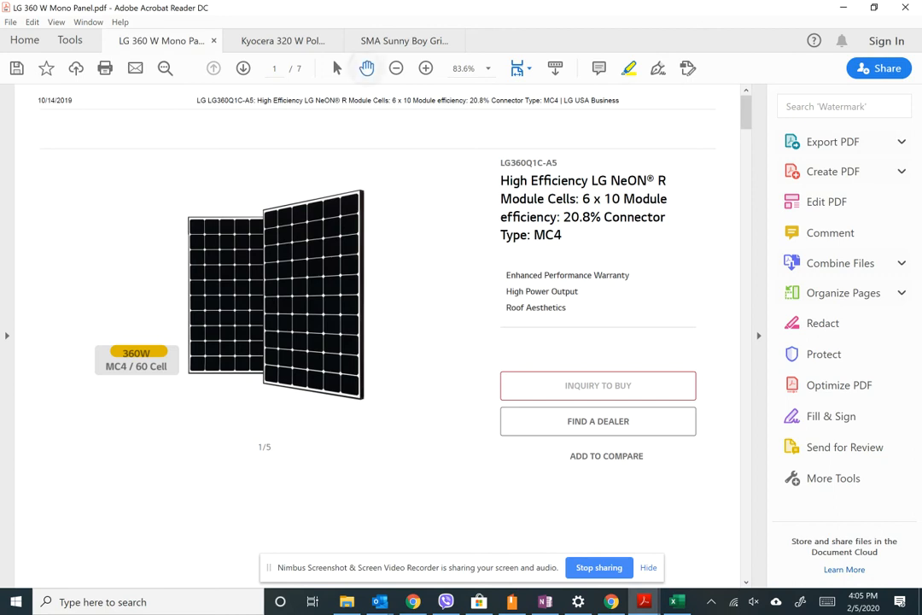
{"action": "scroll", "coordinate": [378, 333], "scroll_direction": "down", "scroll_amount": 8}
{"action": "scroll", "coordinate": [378, 333], "scroll_direction": "down", "scroll_amount": 12}
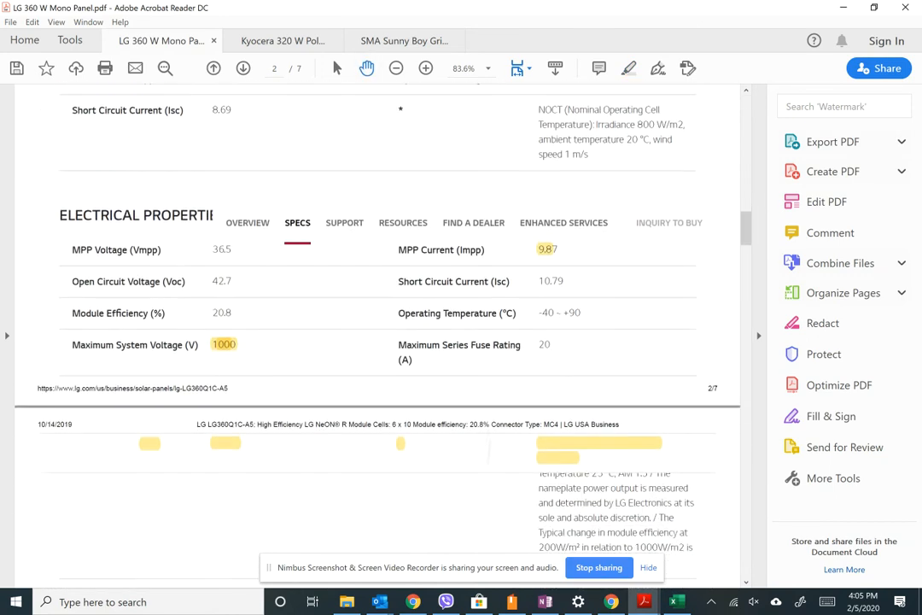
{"action": "scroll", "coordinate": [378, 333], "scroll_direction": "down", "scroll_amount": 5}
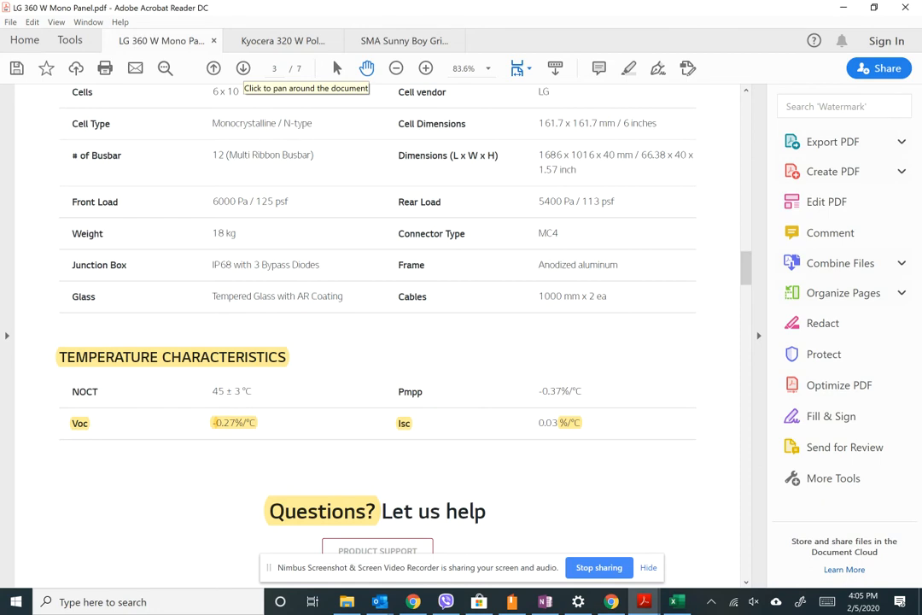
Switch back to OneNote and complete the Pmax expression with "0.0037)", the exponent "(-5 - 25)" and "* 13"
{"action": "key", "text": "alt+Tab"}
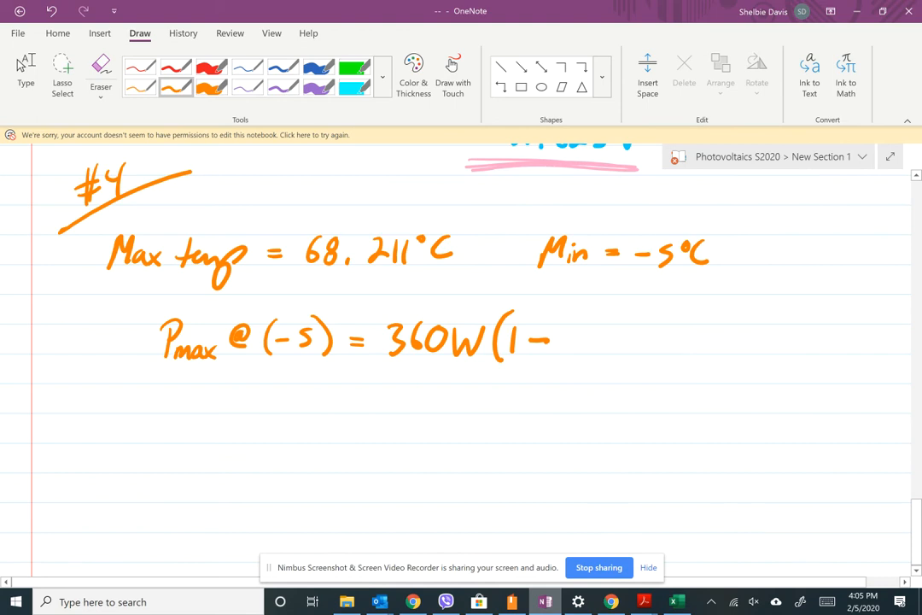
{"action": "mouse_move", "coordinate": [574, 330]}
{"action": "left_mouse_down"}
{"action": "mouse_move", "coordinate": [572, 352]}
{"action": "mouse_move", "coordinate": [573, 331]}
{"action": "mouse_move", "coordinate": [607, 347]}
{"action": "left_mouse_up"}
{"action": "left_click", "coordinate": [590, 350]}
{"action": "mouse_move", "coordinate": [629, 329]}
{"action": "left_mouse_down"}
{"action": "mouse_move", "coordinate": [638, 347]}
{"action": "mouse_move", "coordinate": [656, 349]}
{"action": "left_mouse_up"}
{"action": "left_click_drag", "start_coordinate": [667, 312], "coordinate": [667, 357]}
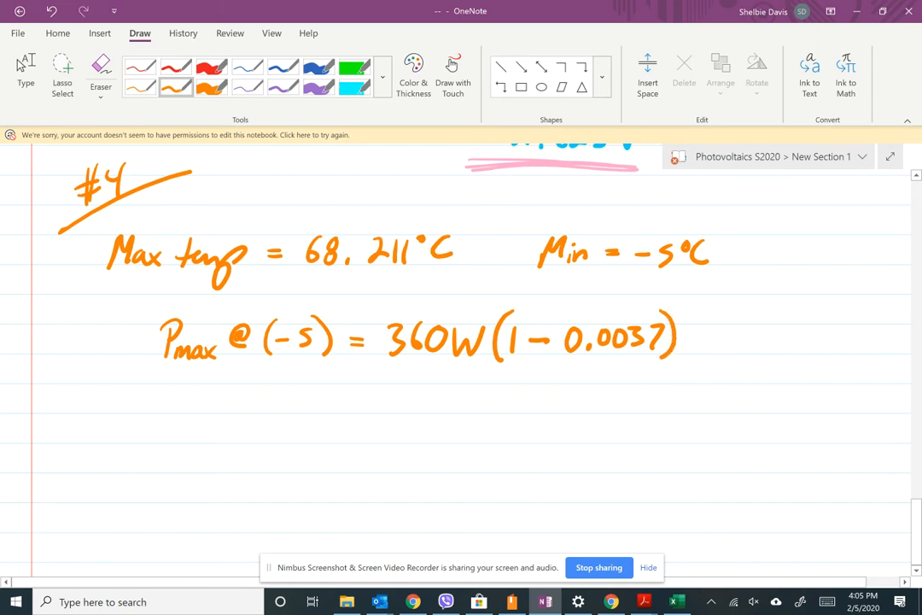
{"action": "mouse_move", "coordinate": [676, 290]}
{"action": "left_mouse_down"}
{"action": "mouse_move", "coordinate": [673, 310]}
{"action": "mouse_move", "coordinate": [689, 299]}
{"action": "mouse_move", "coordinate": [697, 311]}
{"action": "left_mouse_up"}
{"action": "left_click_drag", "start_coordinate": [696, 293], "coordinate": [759, 311]}
{"action": "mouse_move", "coordinate": [763, 291]}
{"action": "left_mouse_down"}
{"action": "mouse_move", "coordinate": [774, 291]}
{"action": "mouse_move", "coordinate": [784, 312]}
{"action": "left_mouse_up"}
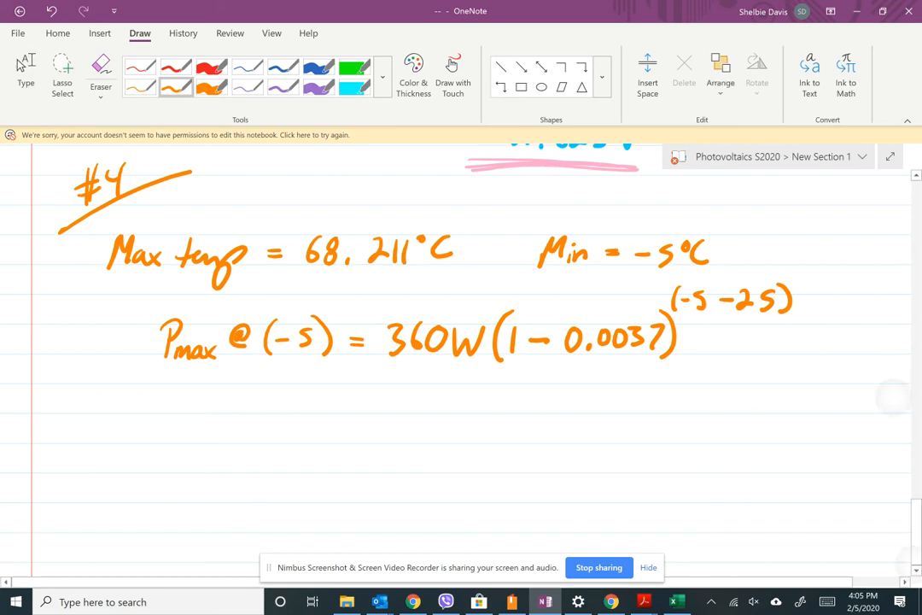
{"action": "mouse_move", "coordinate": [806, 329]}
{"action": "left_mouse_down"}
{"action": "mouse_move", "coordinate": [806, 352]}
{"action": "mouse_move", "coordinate": [818, 348]}
{"action": "left_mouse_up"}
{"action": "mouse_move", "coordinate": [818, 333]}
{"action": "left_mouse_down"}
{"action": "mouse_move", "coordinate": [796, 348]}
{"action": "mouse_move", "coordinate": [854, 350]}
{"action": "left_mouse_up"}
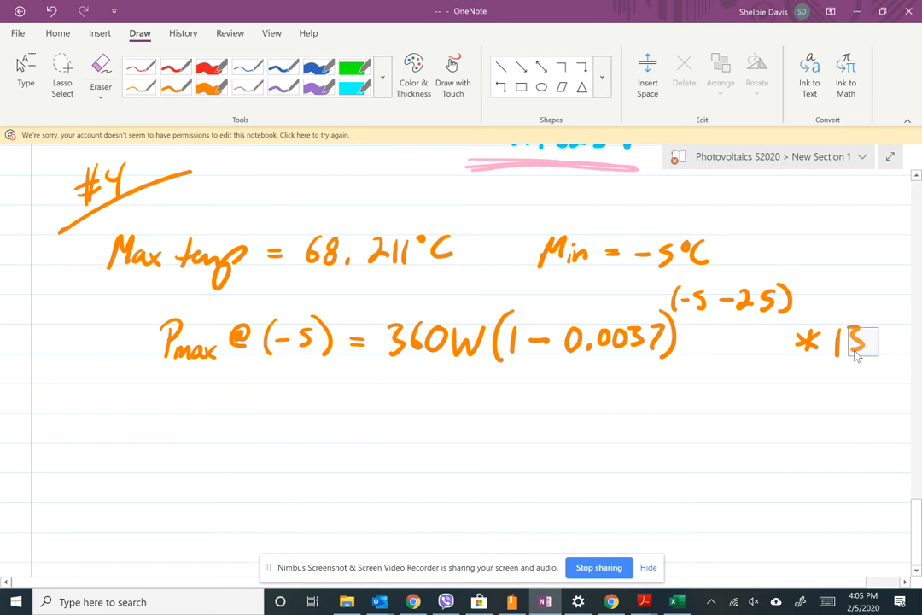
Handwrite the result "= 5230.48 W" beneath the Pmax expression
{"action": "left_click_drag", "start_coordinate": [355, 391], "coordinate": [376, 391]}
{"action": "left_click_drag", "start_coordinate": [352, 401], "coordinate": [377, 400]}
{"action": "scroll", "coordinate": [461, 342], "scroll_direction": "down", "scroll_amount": 1}
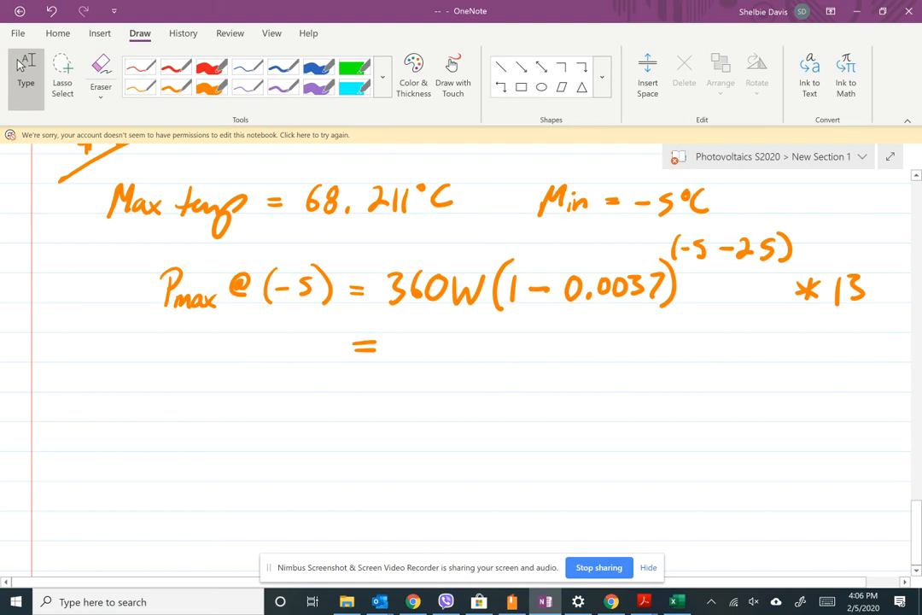
{"action": "mouse_move", "coordinate": [412, 335]}
{"action": "left_mouse_down"}
{"action": "mouse_move", "coordinate": [394, 356]}
{"action": "mouse_move", "coordinate": [434, 345]}
{"action": "mouse_move", "coordinate": [439, 354]}
{"action": "left_mouse_up"}
{"action": "mouse_move", "coordinate": [483, 332]}
{"action": "left_mouse_down"}
{"action": "mouse_move", "coordinate": [518, 353]}
{"action": "mouse_move", "coordinate": [539, 335]}
{"action": "mouse_move", "coordinate": [529, 342]}
{"action": "mouse_move", "coordinate": [537, 334]}
{"action": "mouse_move", "coordinate": [576, 364]}
{"action": "mouse_move", "coordinate": [597, 343]}
{"action": "left_mouse_up"}
{"action": "left_click", "coordinate": [490, 345]}
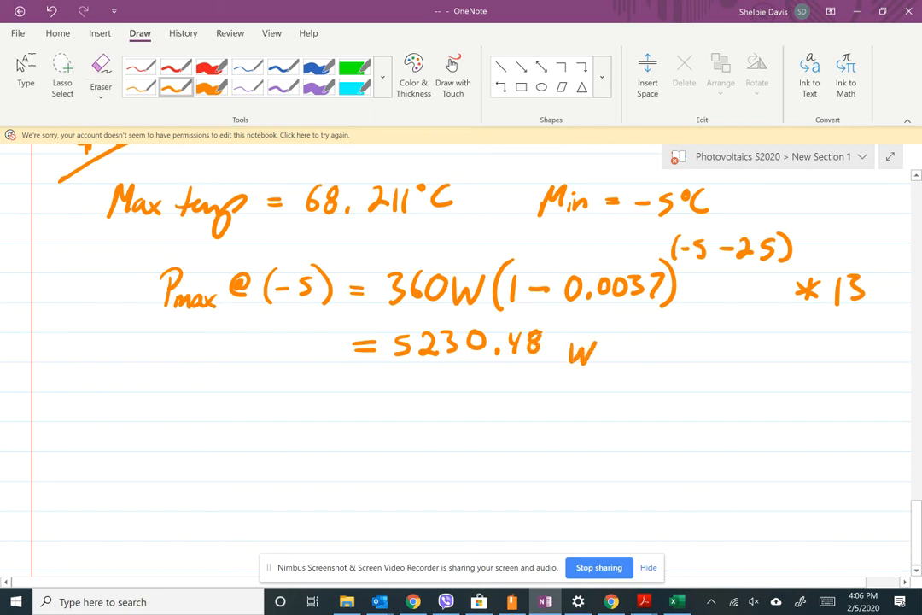
Label the 5230.48 W result with a left-pointing arrow and the note "max PV power (DC)"
{"action": "left_click_drag", "start_coordinate": [618, 352], "coordinate": [707, 362]}
{"action": "mouse_move", "coordinate": [706, 350]}
{"action": "left_mouse_down"}
{"action": "mouse_move", "coordinate": [696, 363]}
{"action": "mouse_move", "coordinate": [726, 364]}
{"action": "mouse_move", "coordinate": [731, 350]}
{"action": "left_mouse_up"}
{"action": "left_click_drag", "start_coordinate": [740, 340], "coordinate": [770, 331]}
{"action": "mouse_move", "coordinate": [645, 384]}
{"action": "left_mouse_down"}
{"action": "mouse_move", "coordinate": [639, 416]}
{"action": "mouse_move", "coordinate": [688, 386]}
{"action": "mouse_move", "coordinate": [719, 386]}
{"action": "mouse_move", "coordinate": [751, 405]}
{"action": "left_mouse_up"}
{"action": "left_click_drag", "start_coordinate": [767, 369], "coordinate": [768, 402]}
{"action": "mouse_move", "coordinate": [801, 375]}
{"action": "left_mouse_down"}
{"action": "mouse_move", "coordinate": [797, 400]}
{"action": "mouse_move", "coordinate": [811, 408]}
{"action": "left_mouse_up"}
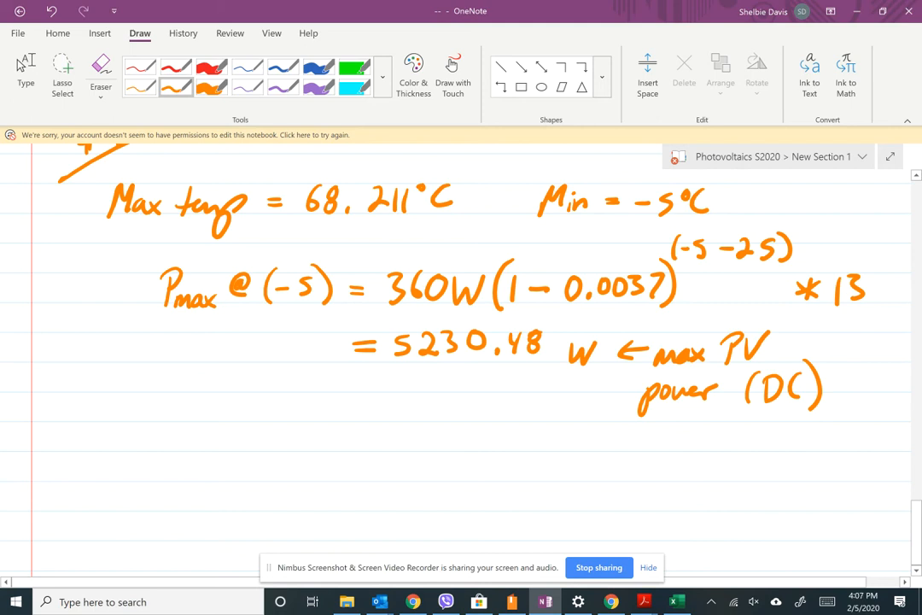
Switch to the technical data table of the SMA Sunny Boy Grid Tie Inverter datasheet in Acrobat Reader
{"action": "left_click", "coordinate": [644, 602]}
{"action": "left_click", "coordinate": [764, 545]}
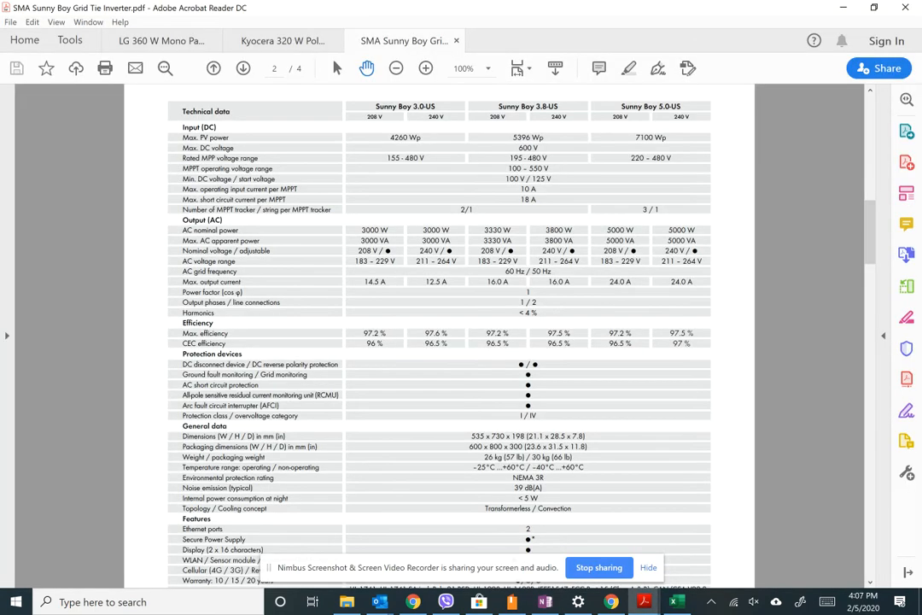
Highlight the Max. PV power values 4260 for the Sunny Boy 3.0-US and 5396 Wp for the 3.8-US
{"action": "scroll", "coordinate": [440, 333], "scroll_direction": "down", "scroll_amount": 1}
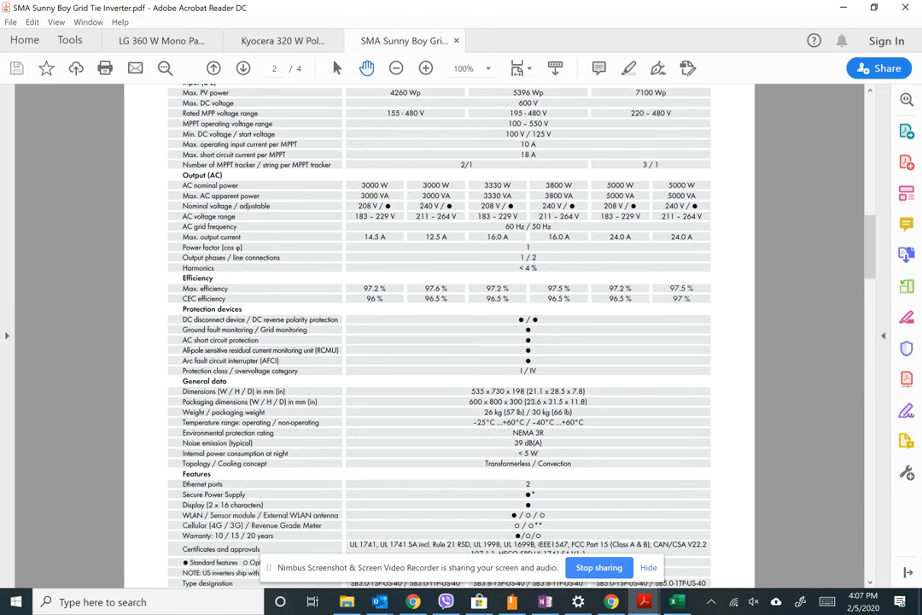
{"action": "left_click", "coordinate": [425, 68]}
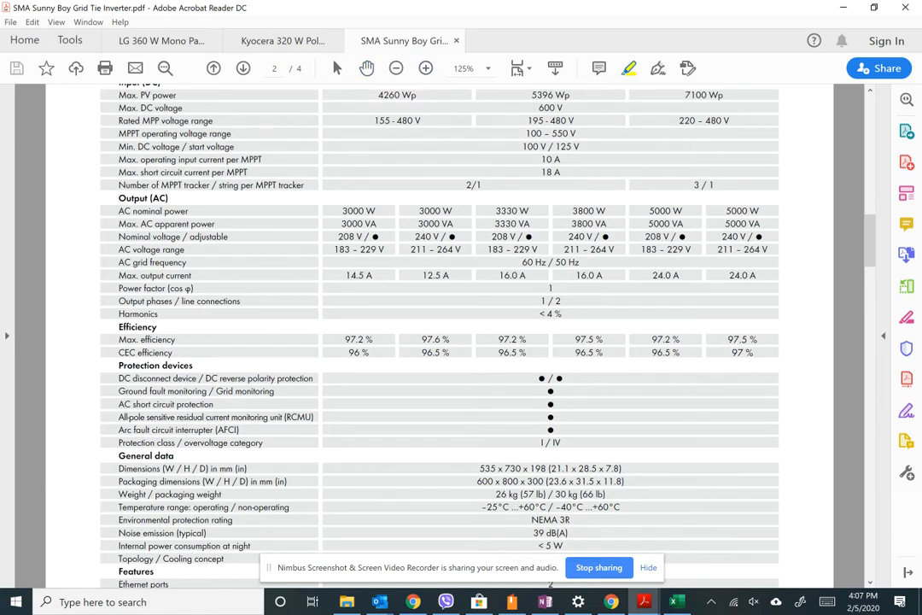
{"action": "scroll", "coordinate": [461, 342], "scroll_direction": "up", "scroll_amount": 1}
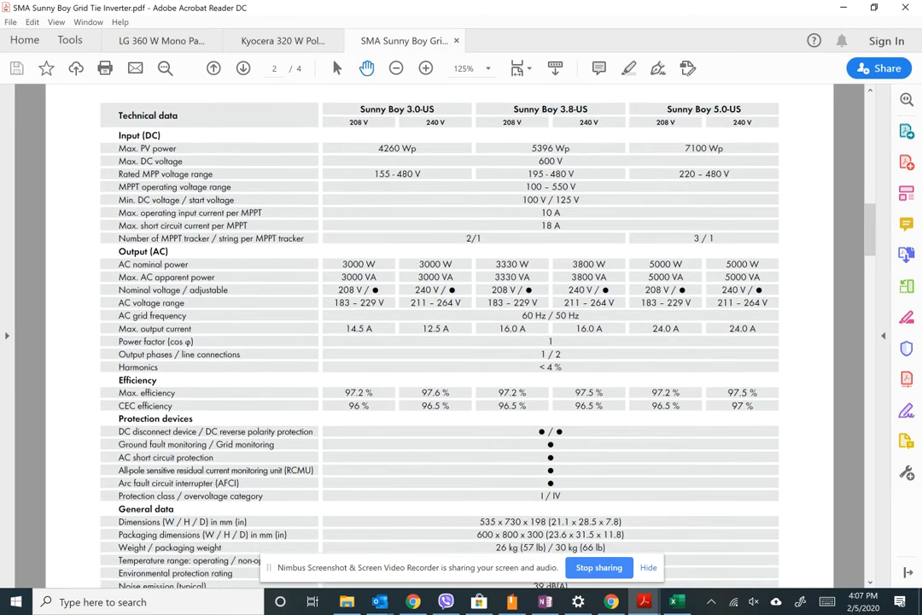
{"action": "scroll", "coordinate": [461, 342], "scroll_direction": "down", "scroll_amount": 1}
{"action": "left_click_drag", "start_coordinate": [401, 149], "coordinate": [377, 149]}
{"action": "left_click", "coordinate": [398, 148]}
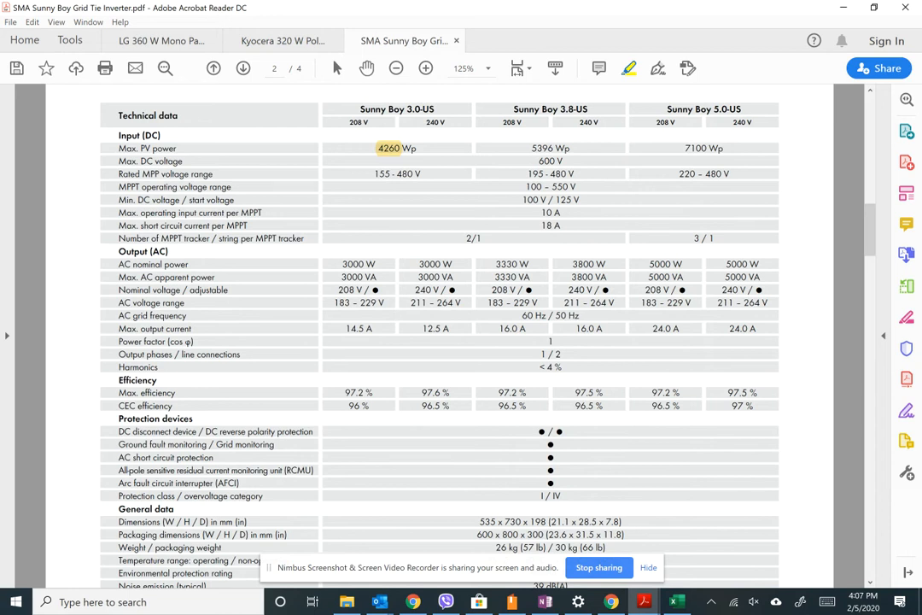
{"action": "left_click_drag", "start_coordinate": [531, 149], "coordinate": [570, 149]}
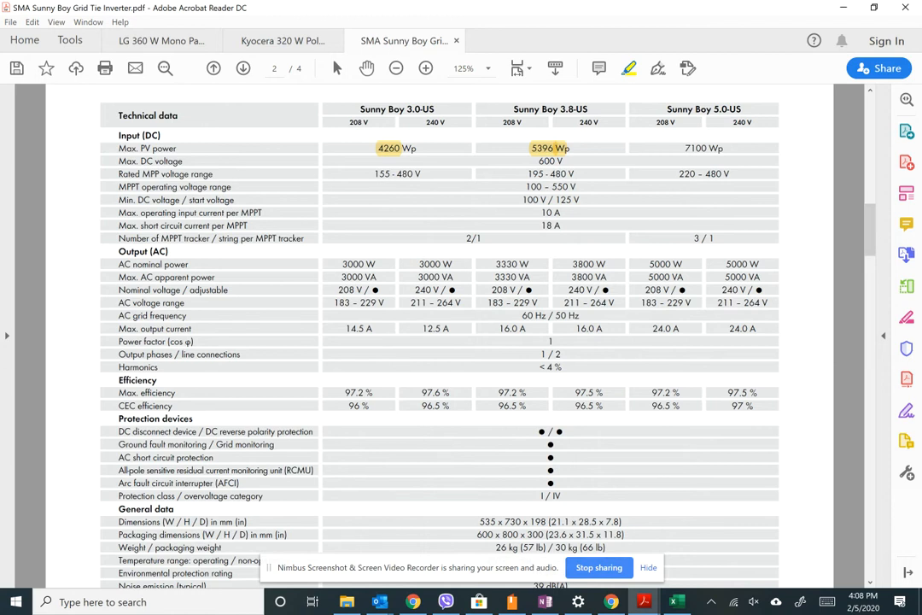
Switch to the Kyocera 320 W panel datasheet and highlight the model number KU320-7ZPA and the STC Pmax value 320
{"action": "mouse_move", "coordinate": [644, 602]}
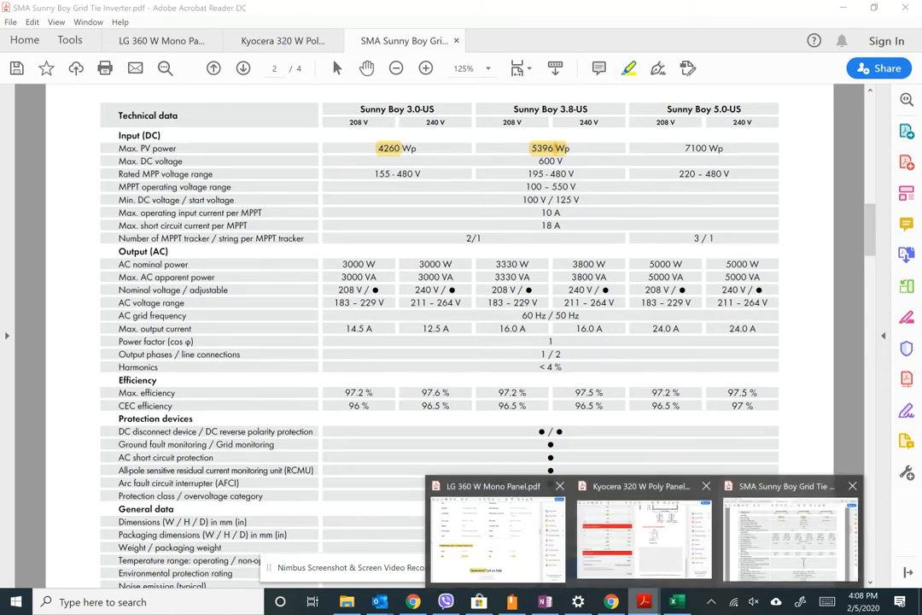
{"action": "left_click", "coordinate": [644, 534]}
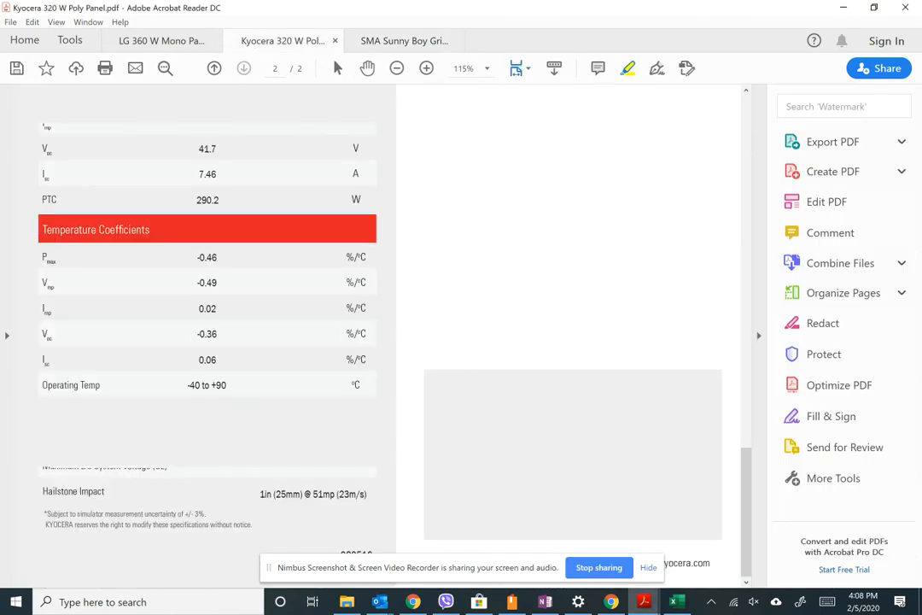
{"action": "scroll", "coordinate": [564, 342], "scroll_direction": "up", "scroll_amount": 8}
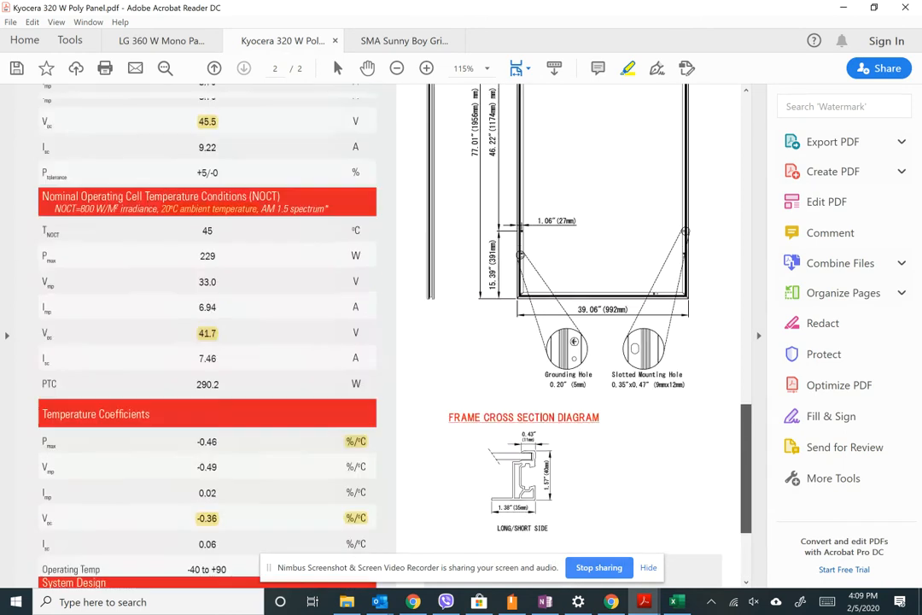
{"action": "scroll", "coordinate": [376, 335], "scroll_direction": "down", "scroll_amount": 1}
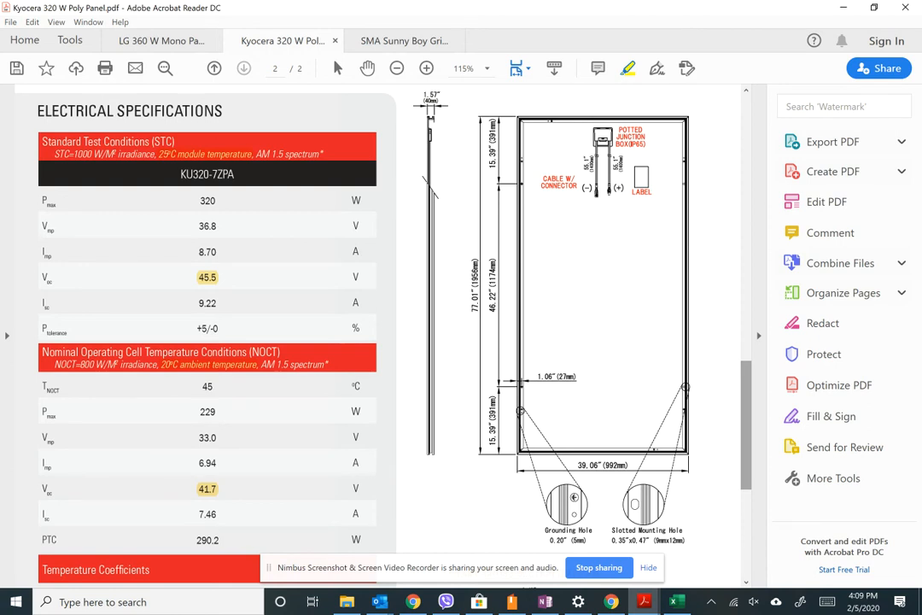
{"action": "scroll", "coordinate": [376, 335], "scroll_direction": "up", "scroll_amount": 5}
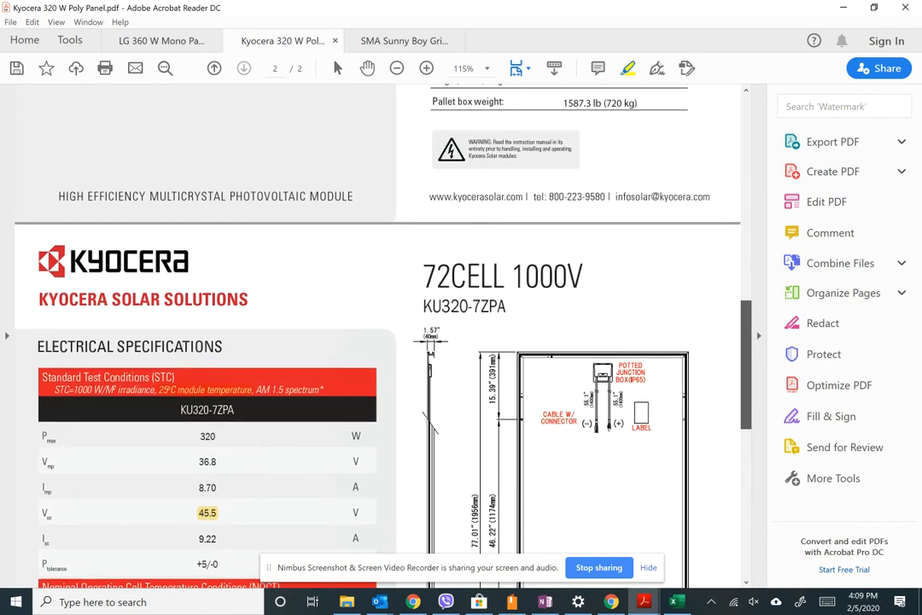
{"action": "scroll", "coordinate": [376, 335], "scroll_direction": "down", "scroll_amount": 1}
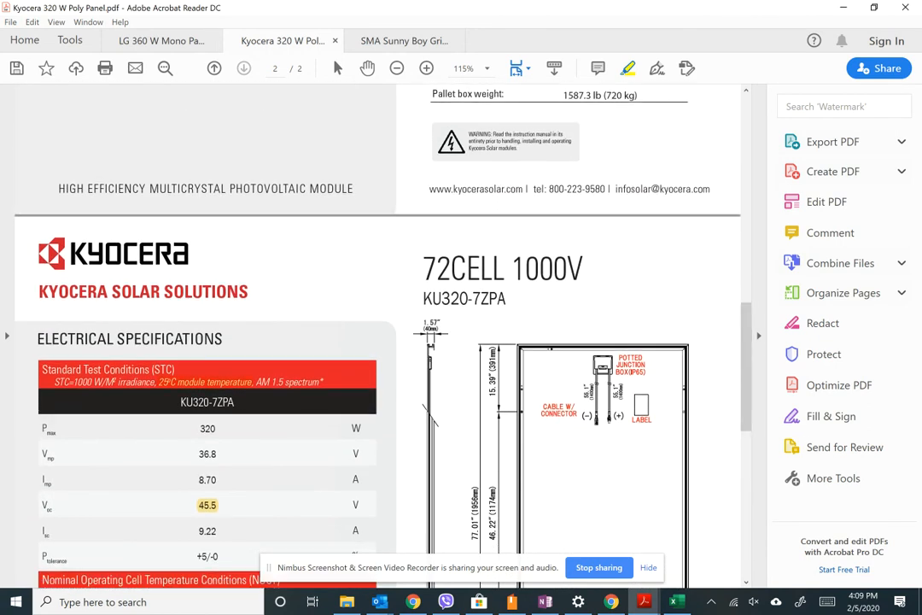
{"action": "left_click_drag", "start_coordinate": [423, 298], "coordinate": [511, 298]}
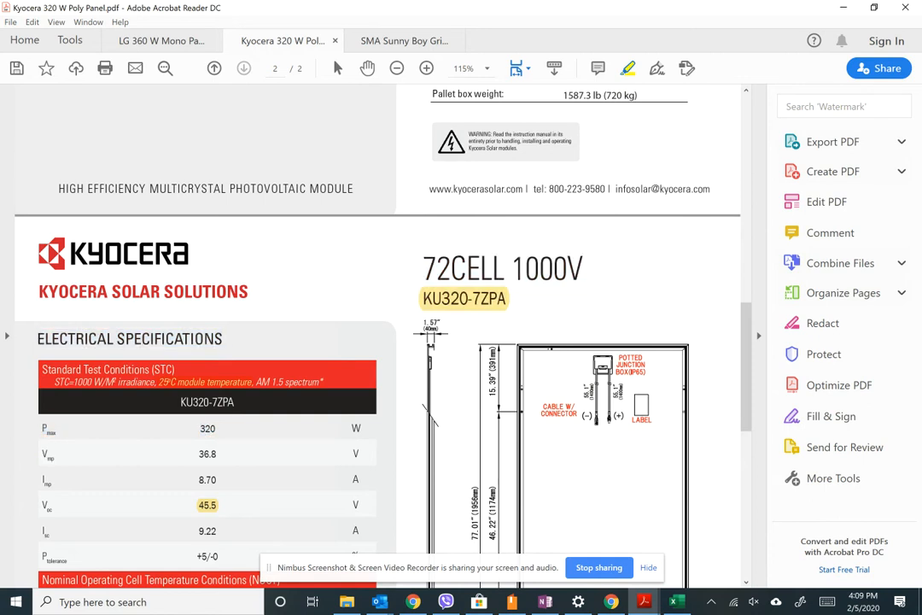
{"action": "left_click_drag", "start_coordinate": [217, 429], "coordinate": [199, 429]}
Switch to the LG 360 W panel datasheet and highlight its Maximum Power (Pmax) entry of 360
{"action": "left_click", "coordinate": [644, 603]}
{"action": "left_click", "coordinate": [502, 534]}
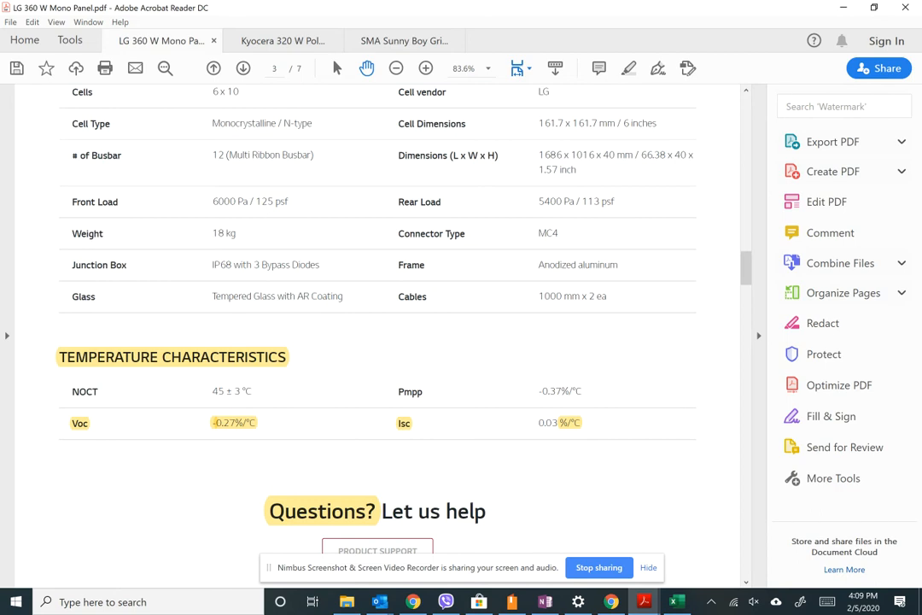
{"action": "left_click_drag", "start_coordinate": [745, 268], "coordinate": [746, 237]}
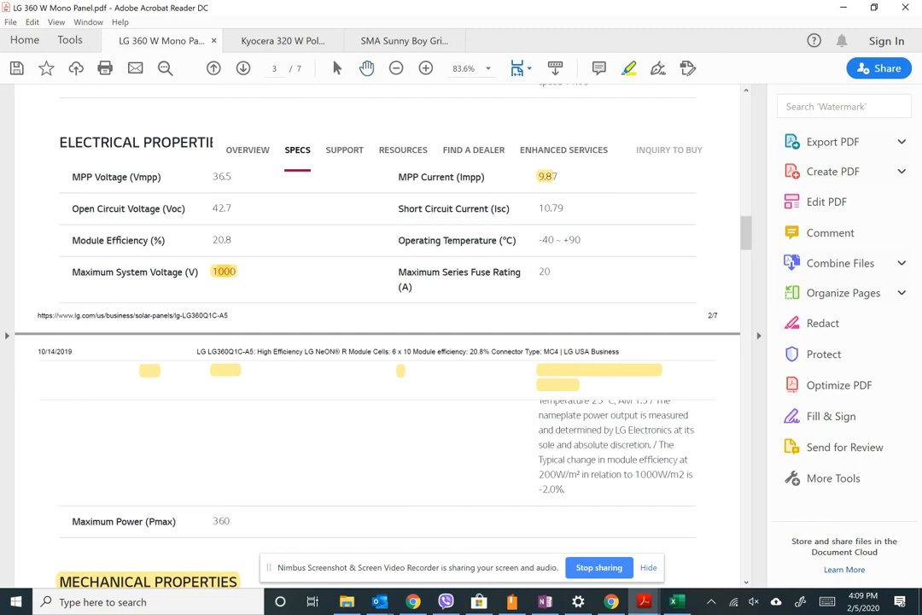
{"action": "left_click_drag", "start_coordinate": [71, 521], "coordinate": [239, 534]}
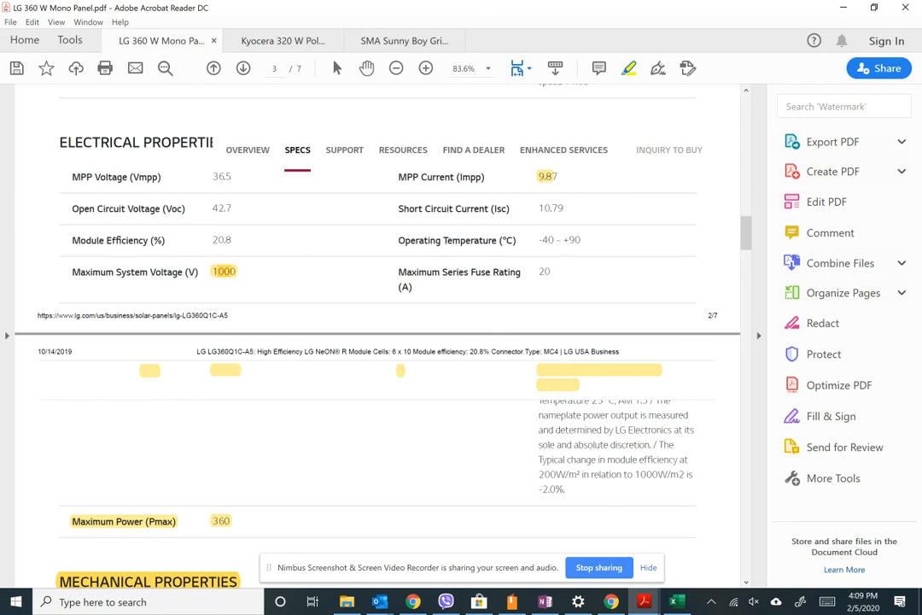
Review the LG panel's product page, electrical properties and temperature characteristics, and undo the stray highlight across the mechanical properties
{"action": "scroll", "coordinate": [630, 197], "scroll_direction": "up", "scroll_amount": 12}
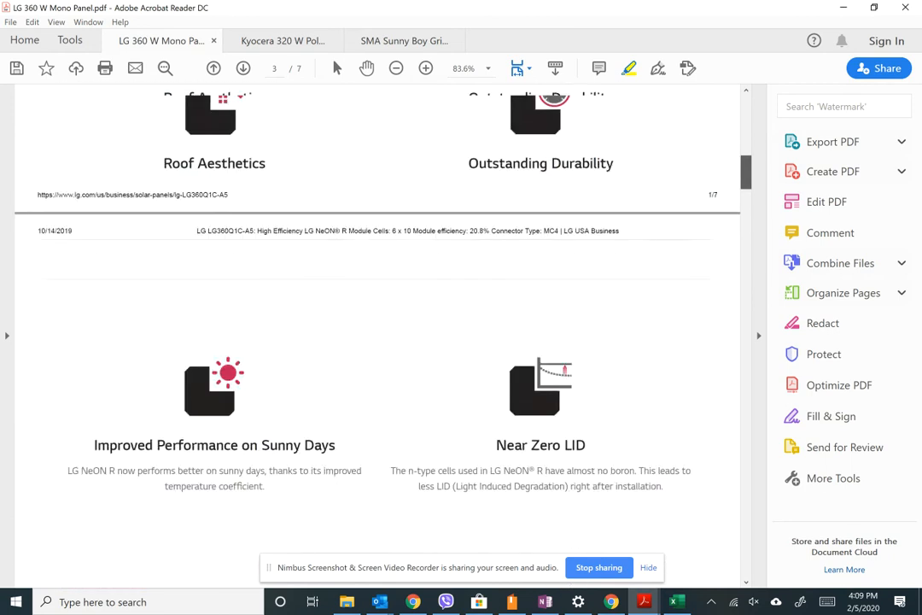
{"action": "scroll", "coordinate": [376, 333], "scroll_direction": "up", "scroll_amount": 3}
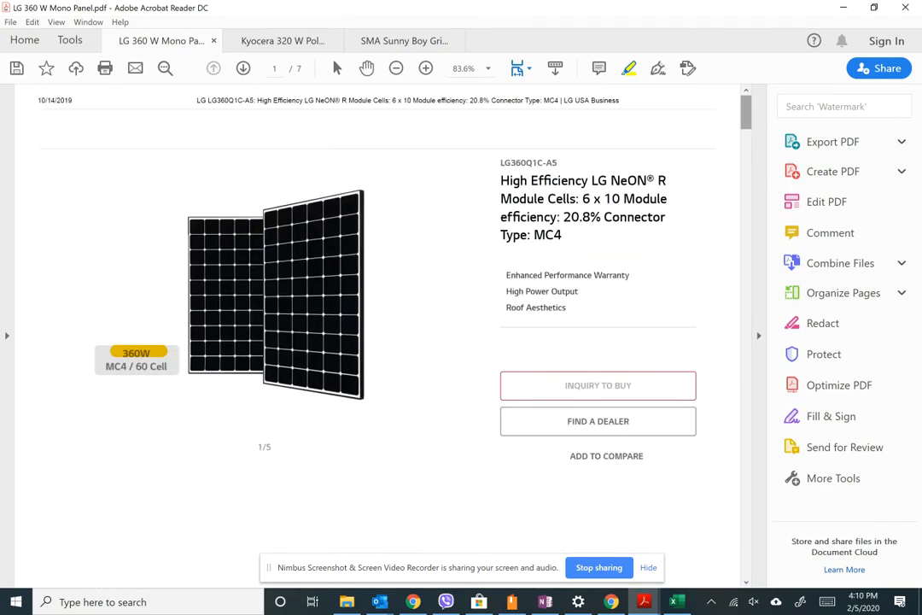
{"action": "scroll", "coordinate": [376, 333], "scroll_direction": "down", "scroll_amount": 15}
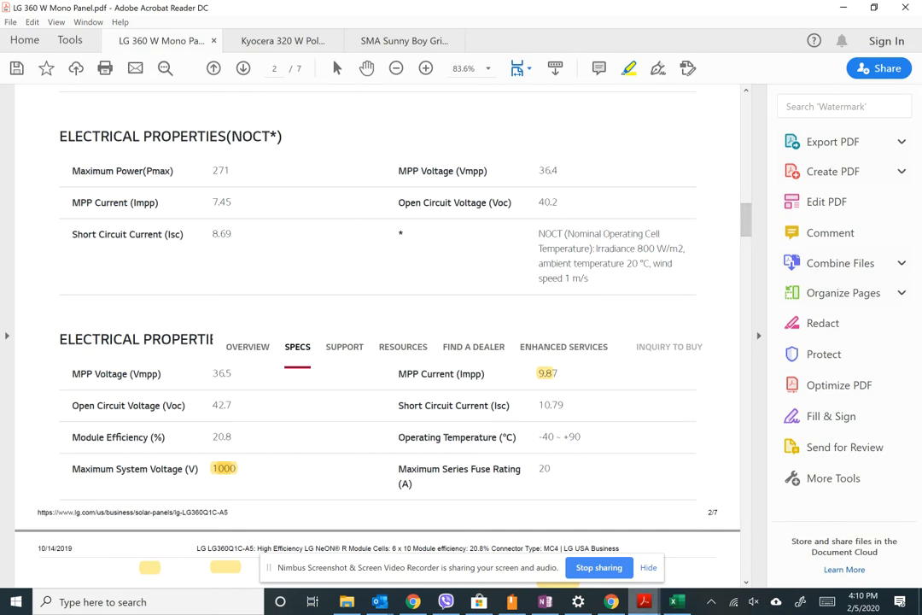
{"action": "scroll", "coordinate": [376, 333], "scroll_direction": "down", "scroll_amount": 5}
{"action": "scroll", "coordinate": [376, 333], "scroll_direction": "down", "scroll_amount": 4}
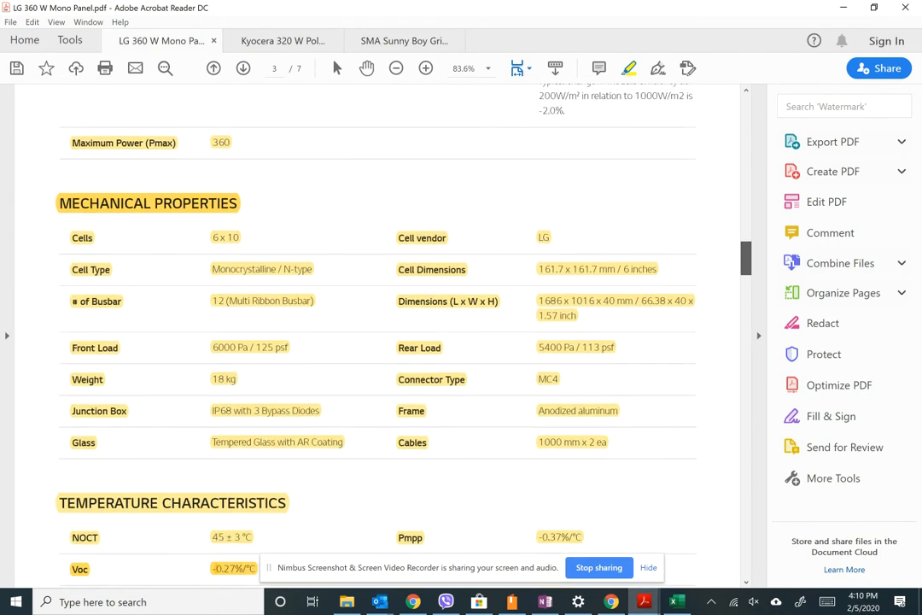
{"action": "scroll", "coordinate": [375, 333], "scroll_direction": "down", "scroll_amount": 2}
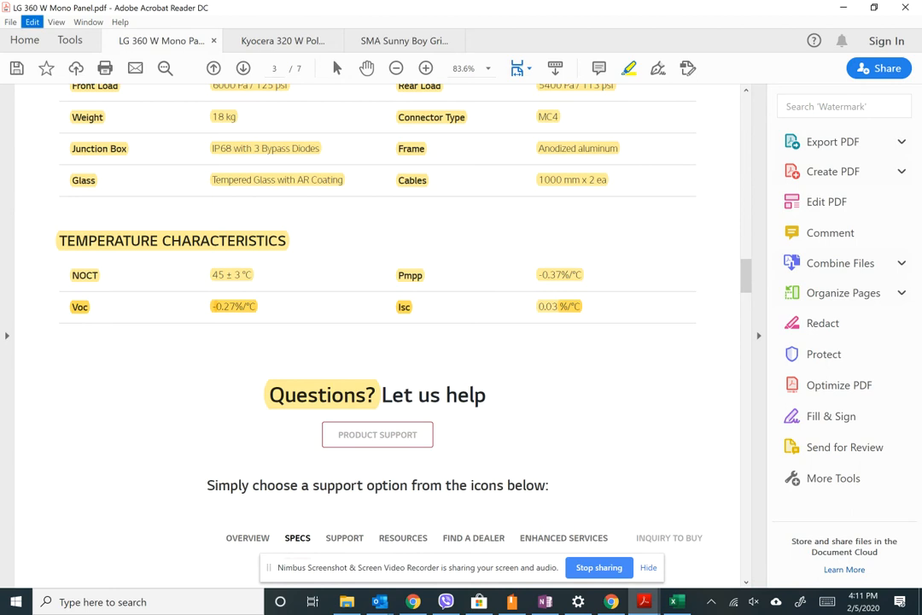
{"action": "left_click", "coordinate": [32, 22]}
{"action": "left_click", "coordinate": [44, 42]}
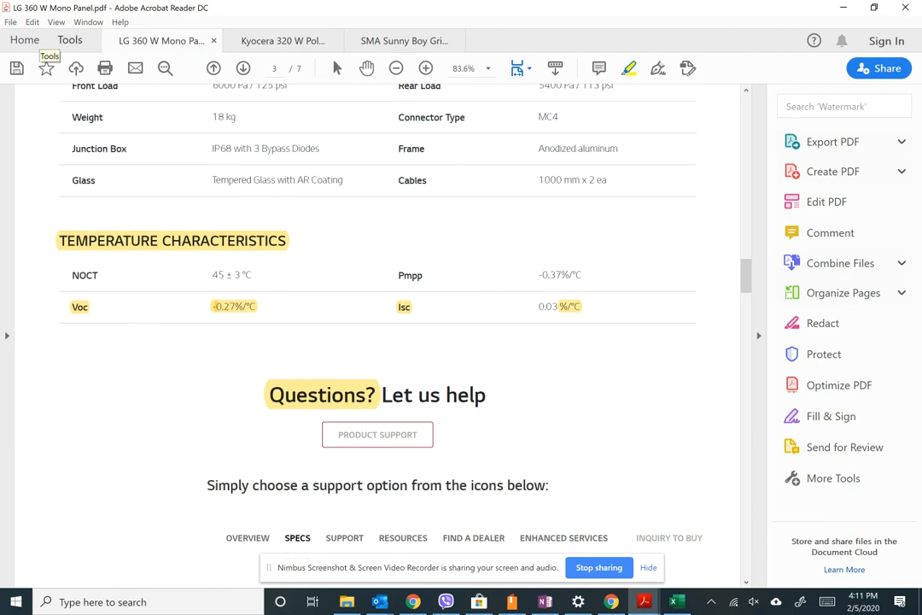
Switch back to OneNote and handwrite the heading "Find max string voltage" below the Pmax result
{"action": "key", "text": "alt+Tab"}
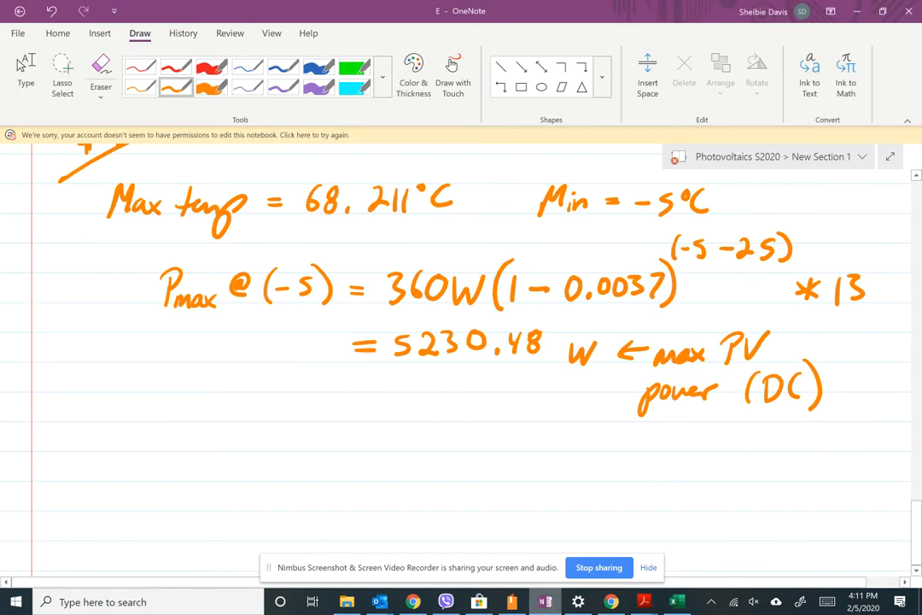
{"action": "scroll", "coordinate": [828, 386], "scroll_direction": "down", "scroll_amount": 3}
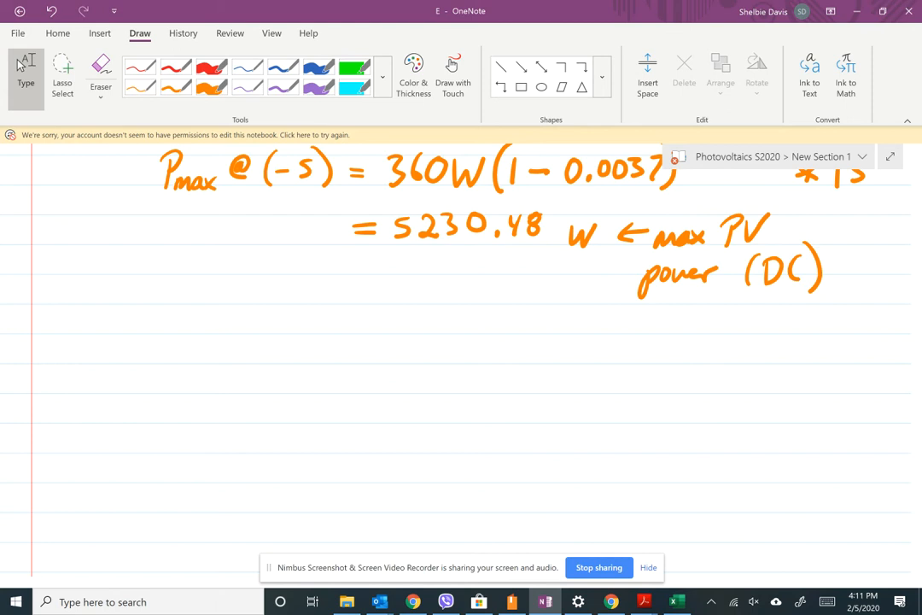
{"action": "scroll", "coordinate": [462, 358], "scroll_direction": "down", "scroll_amount": 1}
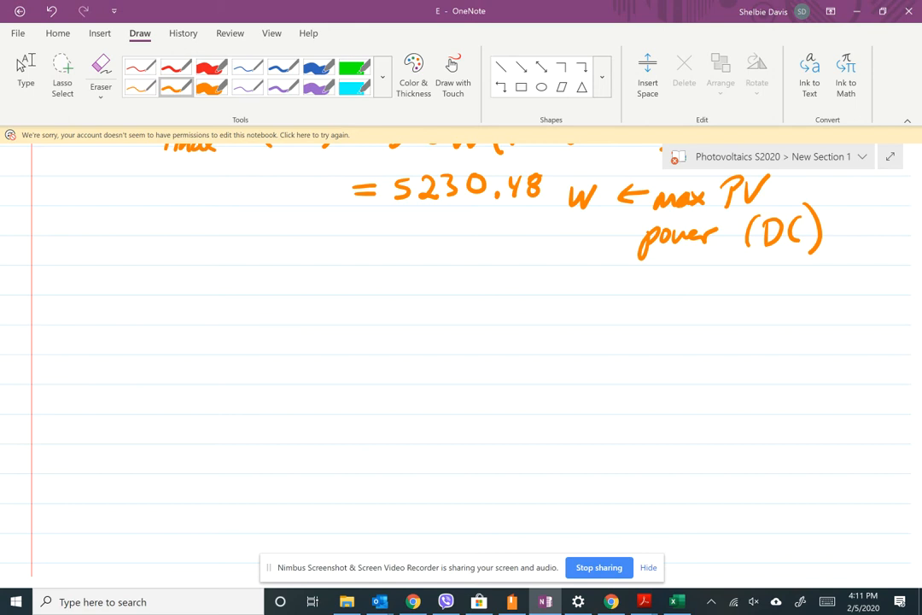
{"action": "left_click_drag", "start_coordinate": [115, 274], "coordinate": [110, 297]}
{"action": "mouse_move", "coordinate": [115, 274]}
{"action": "left_mouse_down"}
{"action": "mouse_move", "coordinate": [135, 270]}
{"action": "mouse_move", "coordinate": [129, 284]}
{"action": "left_mouse_up"}
{"action": "mouse_move", "coordinate": [133, 285]}
{"action": "left_mouse_down"}
{"action": "mouse_move", "coordinate": [130, 295]}
{"action": "mouse_move", "coordinate": [146, 294]}
{"action": "left_mouse_up"}
{"action": "mouse_move", "coordinate": [154, 285]}
{"action": "left_mouse_down"}
{"action": "mouse_move", "coordinate": [158, 269]}
{"action": "mouse_move", "coordinate": [160, 293]}
{"action": "left_mouse_up"}
{"action": "left_click_drag", "start_coordinate": [175, 284], "coordinate": [198, 293]}
{"action": "left_click_drag", "start_coordinate": [210, 286], "coordinate": [227, 295]}
{"action": "mouse_move", "coordinate": [225, 283]}
{"action": "left_mouse_down"}
{"action": "mouse_move", "coordinate": [214, 294]}
{"action": "mouse_move", "coordinate": [264, 295]}
{"action": "left_mouse_up"}
{"action": "mouse_move", "coordinate": [253, 285]}
{"action": "left_mouse_down"}
{"action": "mouse_move", "coordinate": [299, 292]}
{"action": "mouse_move", "coordinate": [318, 282]}
{"action": "left_mouse_up"}
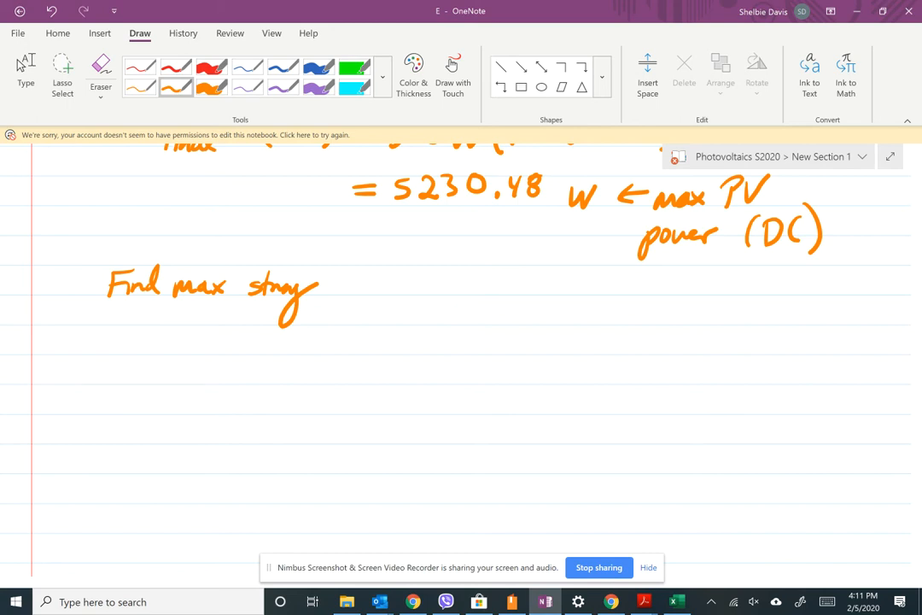
{"action": "mouse_move", "coordinate": [336, 283]}
{"action": "left_mouse_down"}
{"action": "mouse_move", "coordinate": [339, 295]}
{"action": "mouse_move", "coordinate": [365, 288]}
{"action": "mouse_move", "coordinate": [366, 298]}
{"action": "left_mouse_up"}
{"action": "mouse_move", "coordinate": [382, 275]}
{"action": "left_mouse_down"}
{"action": "mouse_move", "coordinate": [376, 295]}
{"action": "mouse_move", "coordinate": [386, 285]}
{"action": "left_mouse_up"}
{"action": "mouse_move", "coordinate": [388, 287]}
{"action": "left_mouse_down"}
{"action": "mouse_move", "coordinate": [398, 290]}
{"action": "mouse_move", "coordinate": [398, 312]}
{"action": "left_mouse_up"}
{"action": "left_click_drag", "start_coordinate": [412, 291], "coordinate": [422, 287]}
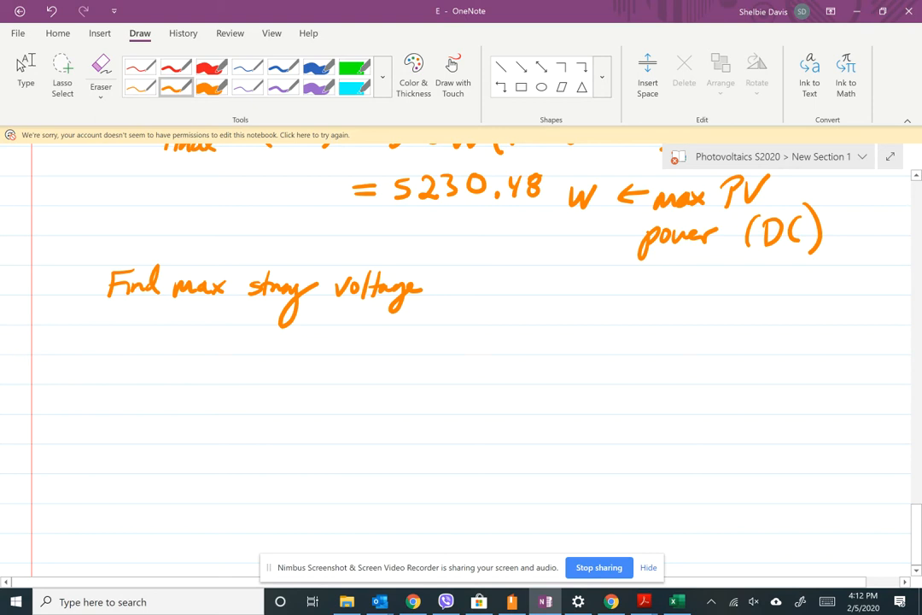
Handwrite "Voc @ STC = 42.7 V" beneath the max string voltage heading
{"action": "mouse_move", "coordinate": [126, 333]}
{"action": "left_mouse_down"}
{"action": "mouse_move", "coordinate": [141, 332]}
{"action": "mouse_move", "coordinate": [163, 359]}
{"action": "mouse_move", "coordinate": [187, 339]}
{"action": "mouse_move", "coordinate": [205, 341]}
{"action": "mouse_move", "coordinate": [203, 353]}
{"action": "left_mouse_up"}
{"action": "mouse_move", "coordinate": [227, 336]}
{"action": "left_mouse_down"}
{"action": "mouse_move", "coordinate": [227, 354]}
{"action": "mouse_move", "coordinate": [239, 334]}
{"action": "mouse_move", "coordinate": [259, 353]}
{"action": "mouse_move", "coordinate": [288, 340]}
{"action": "mouse_move", "coordinate": [289, 351]}
{"action": "left_mouse_up"}
{"action": "mouse_move", "coordinate": [301, 334]}
{"action": "left_mouse_down"}
{"action": "mouse_move", "coordinate": [309, 353]}
{"action": "mouse_move", "coordinate": [340, 352]}
{"action": "mouse_move", "coordinate": [367, 336]}
{"action": "mouse_move", "coordinate": [361, 357]}
{"action": "left_mouse_up"}
{"action": "left_click", "coordinate": [350, 355]}
{"action": "left_click_drag", "start_coordinate": [376, 335], "coordinate": [394, 334]}
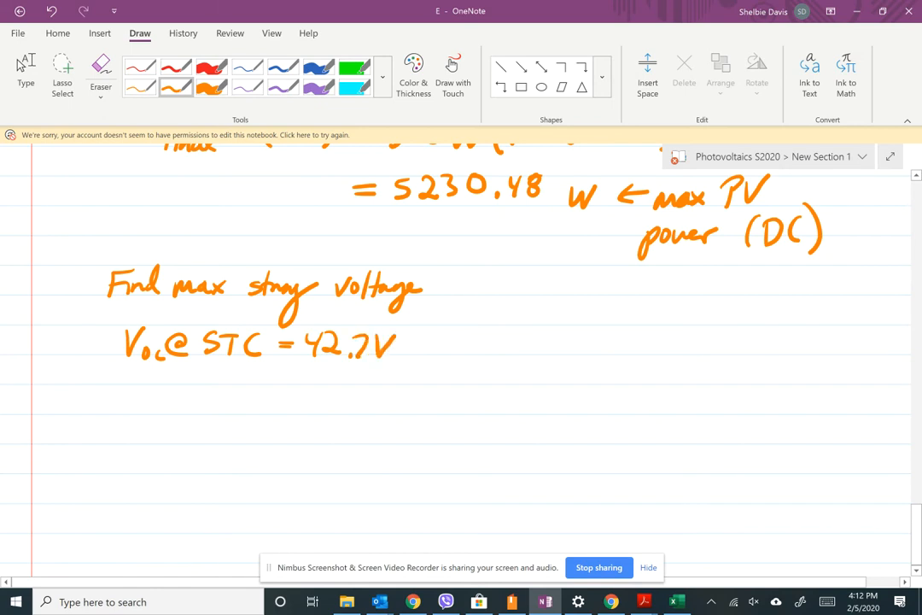
Handwrite the expression "Voc @ (-5 °C) = 42.7 V (1 - 0.0027)" below the STC voltage line
{"action": "scroll", "coordinate": [461, 341], "scroll_direction": "down", "scroll_amount": 1}
{"action": "mouse_move", "coordinate": [125, 362]}
{"action": "left_mouse_down"}
{"action": "mouse_move", "coordinate": [128, 381]}
{"action": "mouse_move", "coordinate": [145, 362]}
{"action": "left_mouse_up"}
{"action": "left_click_drag", "start_coordinate": [152, 379], "coordinate": [208, 389]}
{"action": "mouse_move", "coordinate": [219, 377]}
{"action": "left_mouse_down"}
{"action": "mouse_move", "coordinate": [236, 386]}
{"action": "mouse_move", "coordinate": [257, 366]}
{"action": "mouse_move", "coordinate": [285, 392]}
{"action": "mouse_move", "coordinate": [317, 375]}
{"action": "mouse_move", "coordinate": [368, 376]}
{"action": "mouse_move", "coordinate": [362, 386]}
{"action": "left_mouse_up"}
{"action": "mouse_move", "coordinate": [369, 366]}
{"action": "left_mouse_down"}
{"action": "mouse_move", "coordinate": [382, 385]}
{"action": "mouse_move", "coordinate": [401, 386]}
{"action": "mouse_move", "coordinate": [466, 354]}
{"action": "mouse_move", "coordinate": [463, 392]}
{"action": "left_mouse_up"}
{"action": "mouse_move", "coordinate": [484, 350]}
{"action": "left_mouse_down"}
{"action": "mouse_move", "coordinate": [485, 391]}
{"action": "mouse_move", "coordinate": [518, 363]}
{"action": "mouse_move", "coordinate": [538, 384]}
{"action": "mouse_move", "coordinate": [553, 363]}
{"action": "mouse_move", "coordinate": [573, 363]}
{"action": "mouse_move", "coordinate": [607, 389]}
{"action": "left_mouse_up"}
{"action": "left_click_drag", "start_coordinate": [618, 345], "coordinate": [619, 395]}
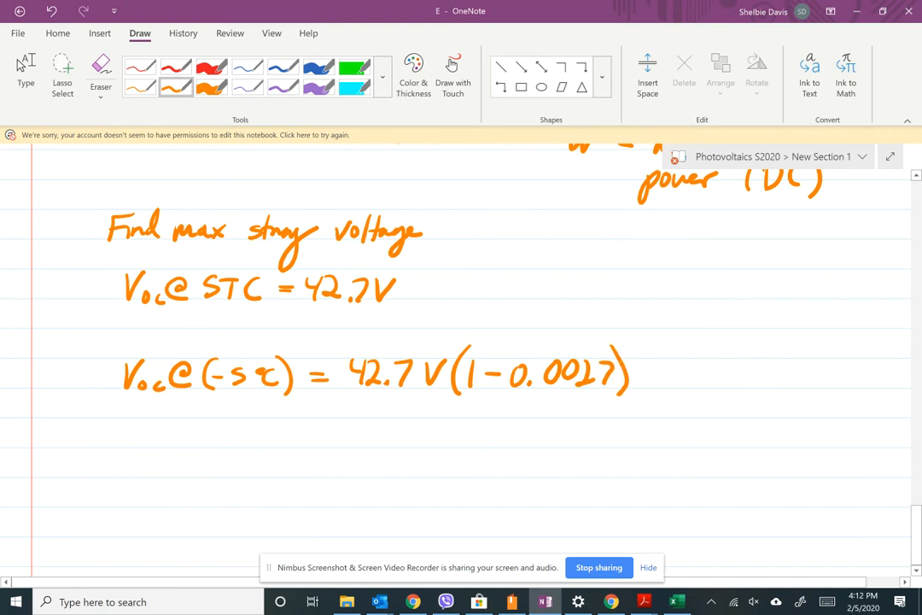
Complete the Voc expression with the exponent "(-5 - 25)" and "* 13 modules", and write "= 602 V" beneath it
{"action": "mouse_move", "coordinate": [623, 316]}
{"action": "left_mouse_down"}
{"action": "mouse_move", "coordinate": [621, 342]}
{"action": "mouse_move", "coordinate": [637, 329]}
{"action": "left_mouse_up"}
{"action": "mouse_move", "coordinate": [649, 322]}
{"action": "left_mouse_down"}
{"action": "mouse_move", "coordinate": [647, 339]}
{"action": "mouse_move", "coordinate": [671, 332]}
{"action": "mouse_move", "coordinate": [689, 340]}
{"action": "left_mouse_up"}
{"action": "mouse_move", "coordinate": [705, 322]}
{"action": "left_mouse_down"}
{"action": "mouse_move", "coordinate": [695, 340]}
{"action": "mouse_move", "coordinate": [713, 343]}
{"action": "mouse_move", "coordinate": [755, 381]}
{"action": "mouse_move", "coordinate": [734, 382]}
{"action": "left_mouse_up"}
{"action": "left_click_drag", "start_coordinate": [732, 373], "coordinate": [778, 384]}
{"action": "mouse_move", "coordinate": [786, 364]}
{"action": "left_mouse_down"}
{"action": "mouse_move", "coordinate": [792, 382]}
{"action": "mouse_move", "coordinate": [870, 363]}
{"action": "mouse_move", "coordinate": [869, 384]}
{"action": "left_mouse_up"}
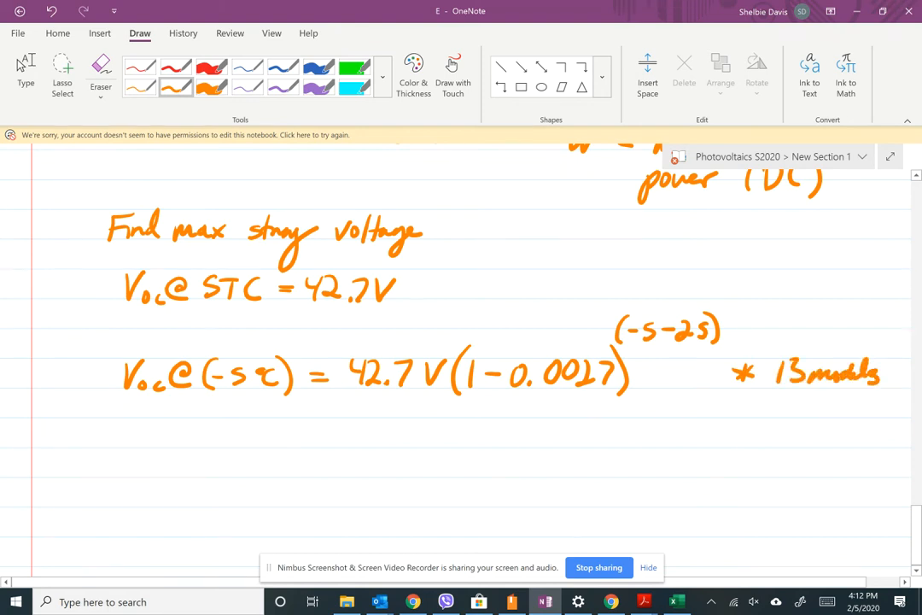
{"action": "mouse_move", "coordinate": [308, 431]}
{"action": "left_mouse_down"}
{"action": "mouse_move", "coordinate": [345, 441]}
{"action": "mouse_move", "coordinate": [368, 427]}
{"action": "mouse_move", "coordinate": [398, 444]}
{"action": "mouse_move", "coordinate": [424, 422]}
{"action": "left_mouse_up"}
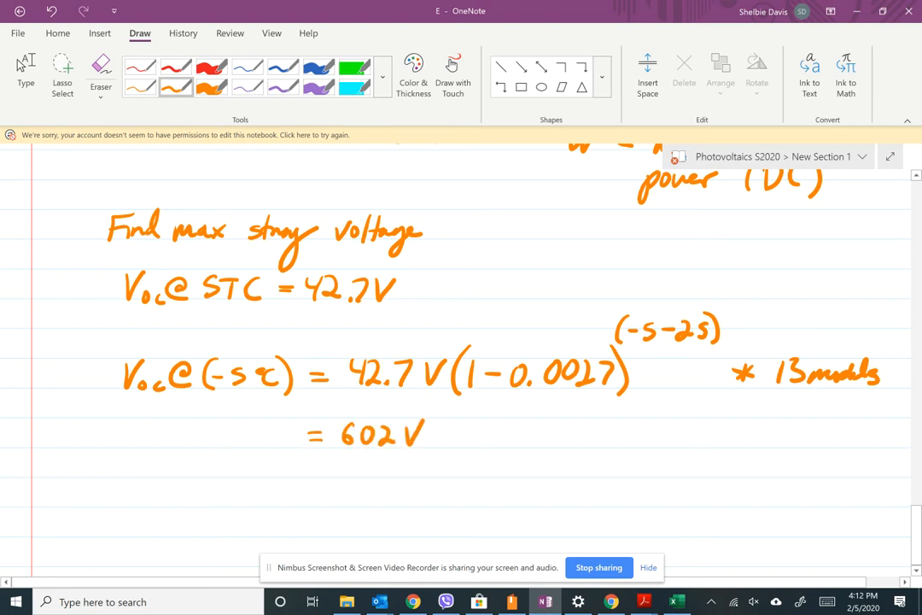
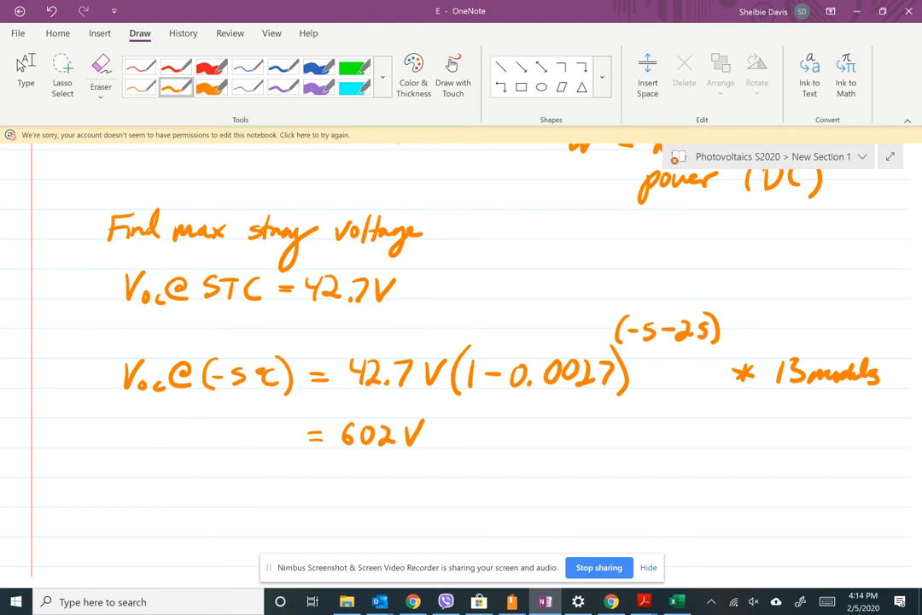
{"action": "scroll", "coordinate": [461, 359], "scroll_direction": "down", "scroll_amount": 2}
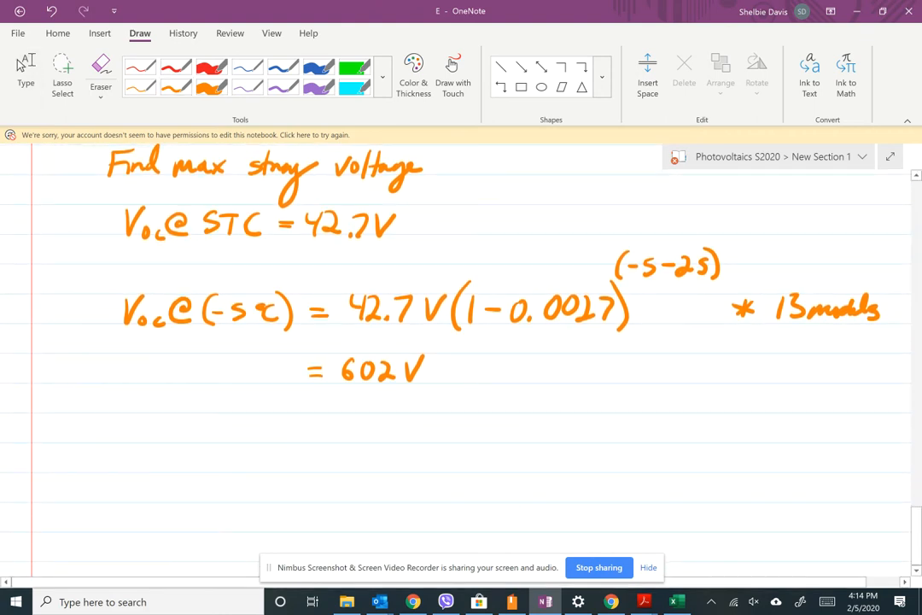
{"action": "left_click", "coordinate": [21, 65]}
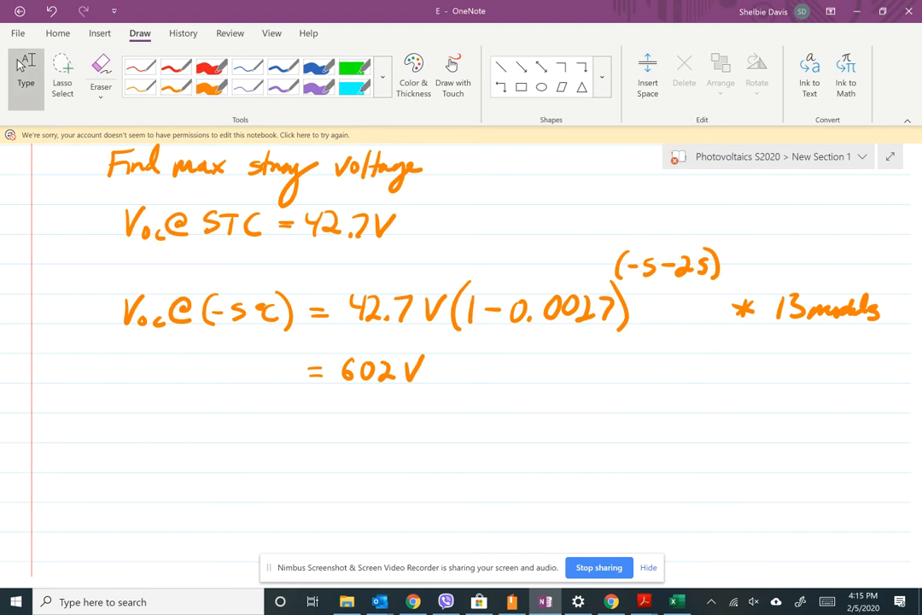
{"action": "scroll", "coordinate": [21, 65], "scroll_direction": "down", "scroll_amount": 1}
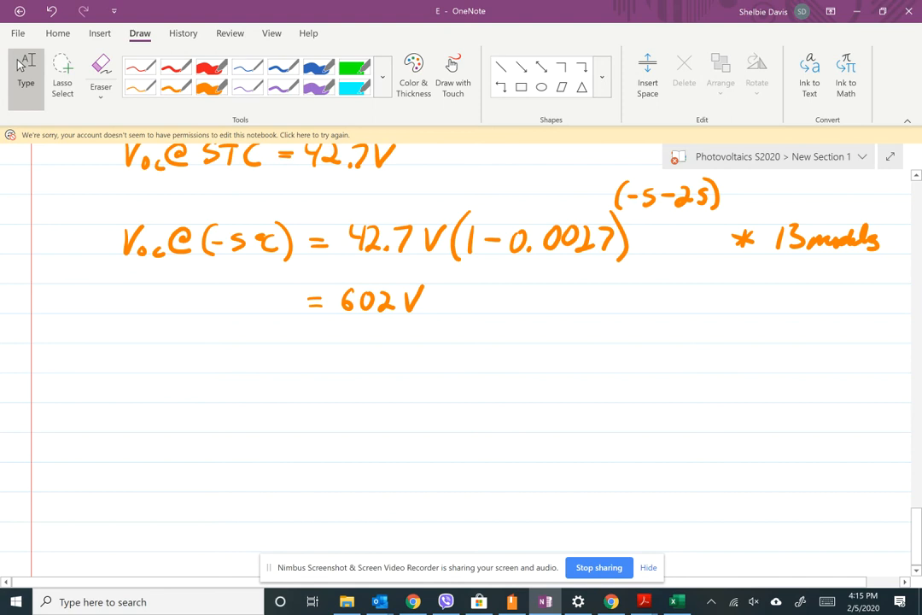
{"action": "scroll", "coordinate": [461, 359], "scroll_direction": "down", "scroll_amount": 1}
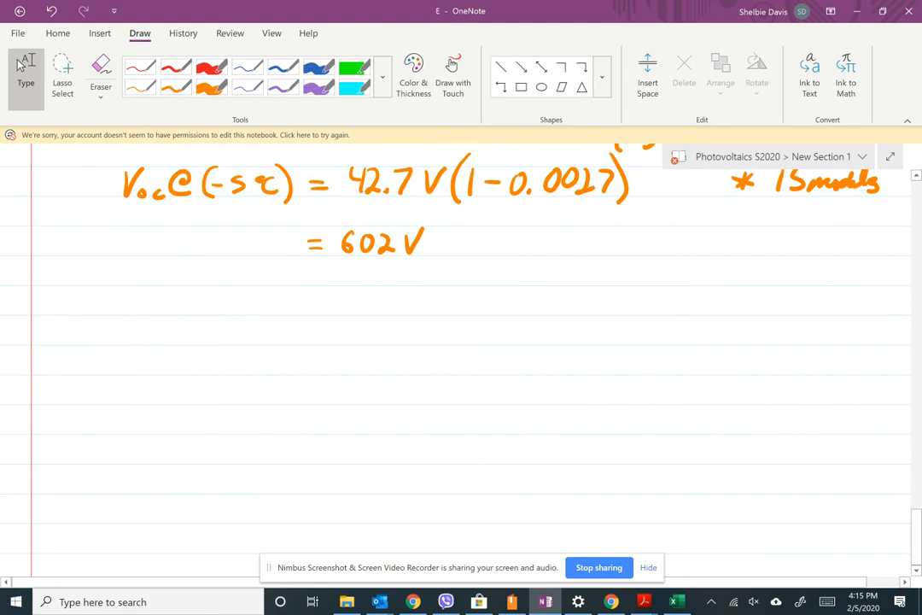
Switch to the SMA Sunny Boy inverter datasheet in Acrobat Reader and check the maximum DC voltage against the calculated string voltage
{"action": "scroll", "coordinate": [461, 359], "scroll_direction": "up", "scroll_amount": 1}
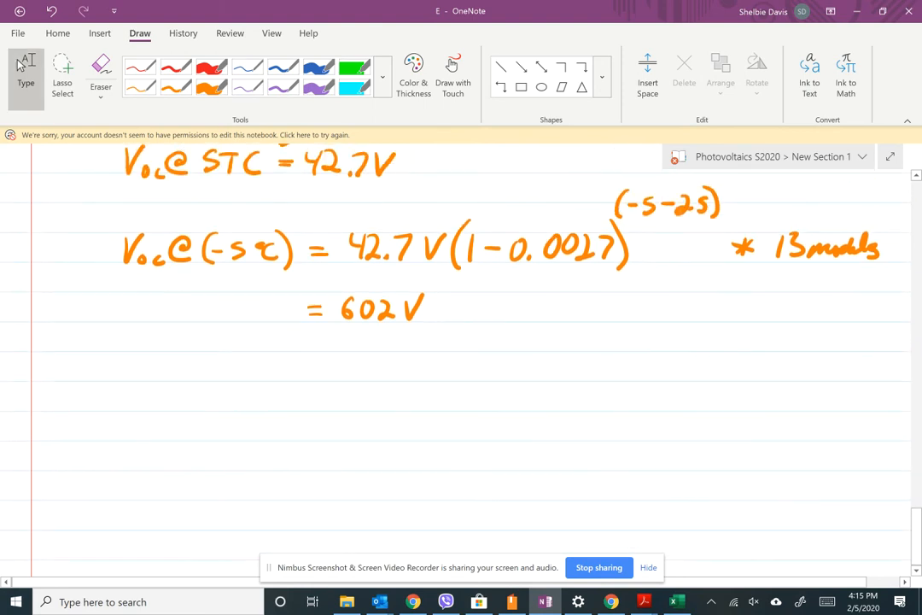
{"action": "scroll", "coordinate": [461, 359], "scroll_direction": "down", "scroll_amount": 1}
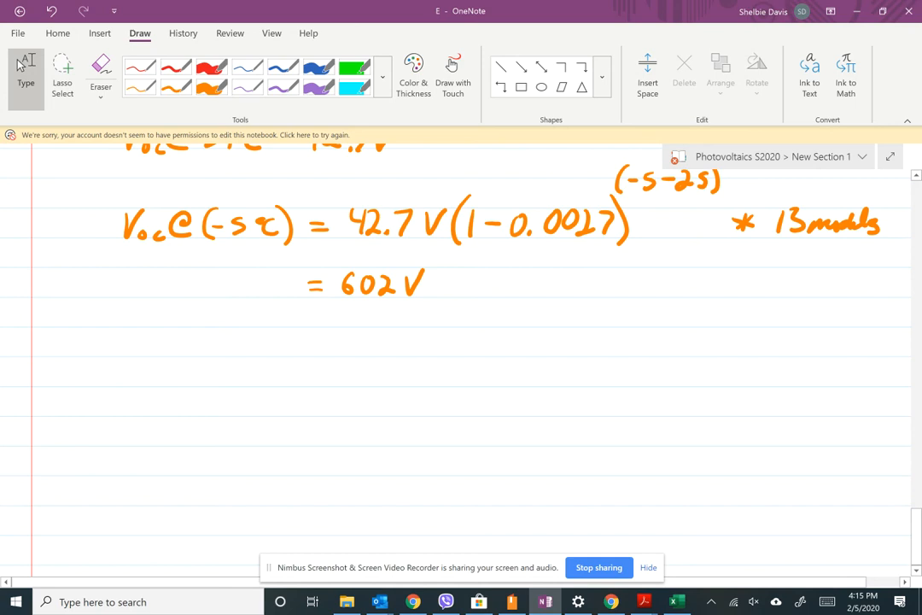
{"action": "left_click", "coordinate": [644, 602]}
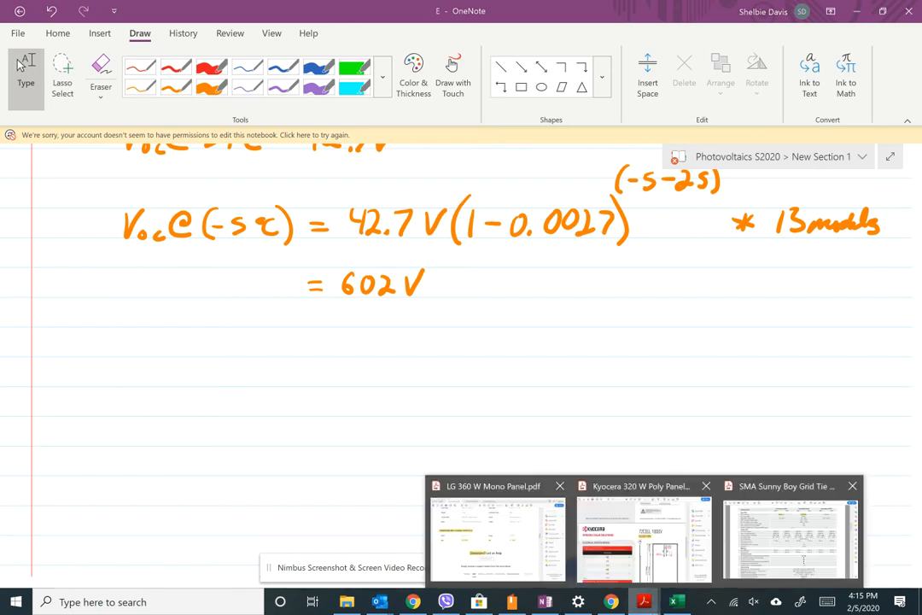
{"action": "left_click", "coordinate": [790, 531]}
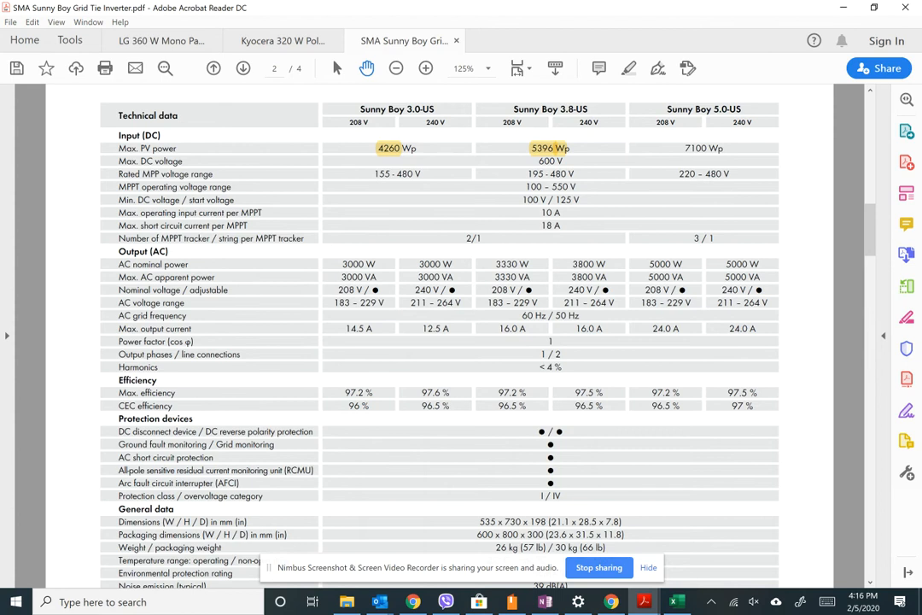
Return to OneNote and handwrite "OK" with a bold check mark beside the 602 V result in orange ink
{"action": "key", "text": "alt+Tab"}
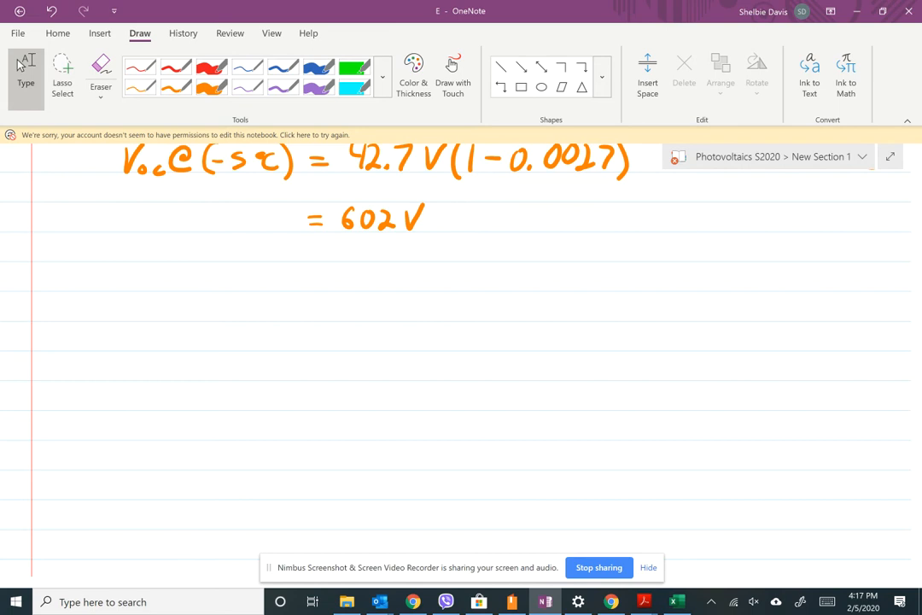
{"action": "left_click", "coordinate": [176, 86]}
{"action": "left_click_drag", "start_coordinate": [492, 224], "coordinate": [504, 246]}
{"action": "left_click_drag", "start_coordinate": [524, 224], "coordinate": [527, 245]}
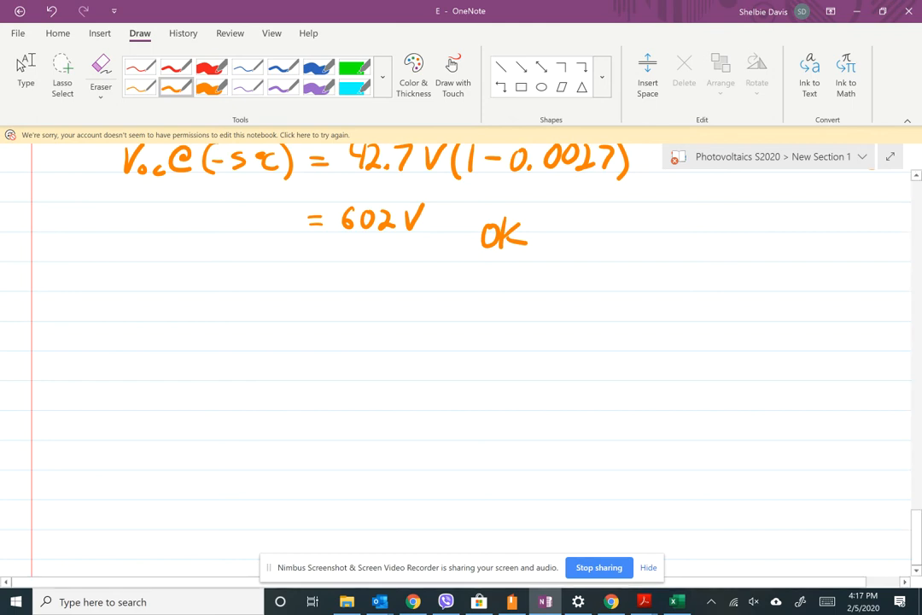
{"action": "mouse_move", "coordinate": [588, 219]}
{"action": "left_mouse_down"}
{"action": "mouse_move", "coordinate": [594, 230]}
{"action": "mouse_move", "coordinate": [640, 203]}
{"action": "left_mouse_up"}
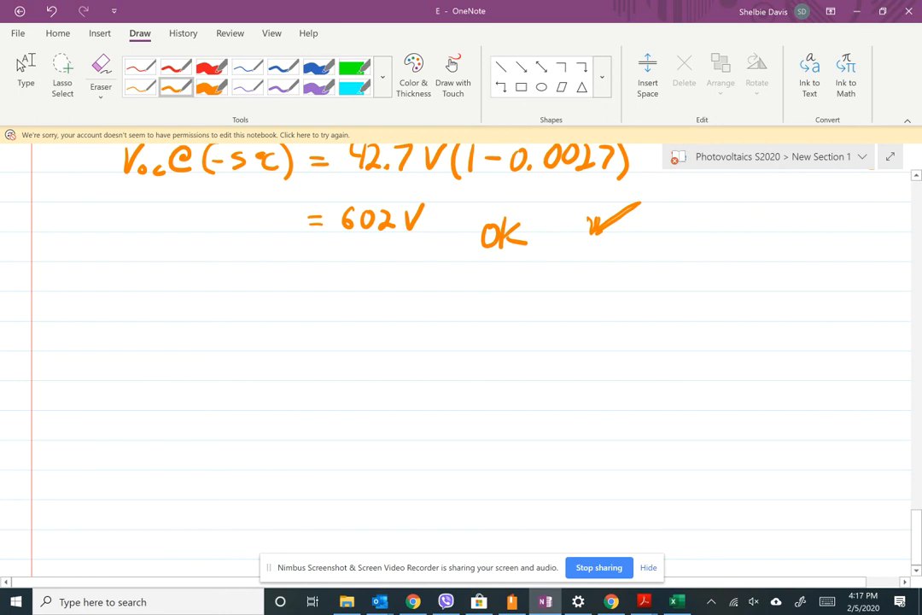
{"action": "mouse_move", "coordinate": [589, 224]}
{"action": "left_mouse_down"}
{"action": "mouse_move", "coordinate": [599, 229]}
{"action": "mouse_move", "coordinate": [636, 206]}
{"action": "left_mouse_up"}
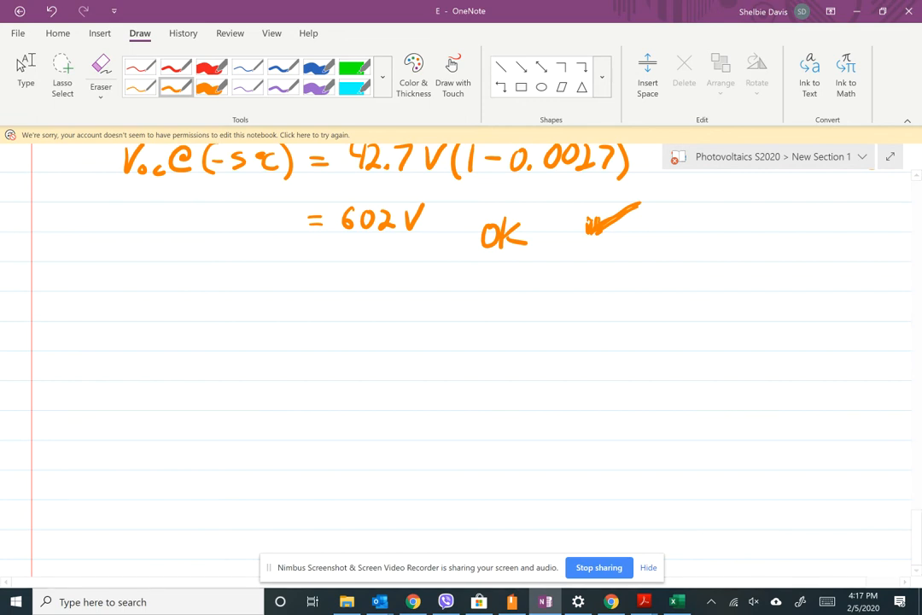
Handwrite "Vmpp @ NOCT = 36.4 V" below the 602 V result and underline "Vmpp @ NOCT"
{"action": "mouse_move", "coordinate": [127, 324]}
{"action": "left_mouse_down"}
{"action": "mouse_move", "coordinate": [147, 322]}
{"action": "mouse_move", "coordinate": [154, 362]}
{"action": "mouse_move", "coordinate": [173, 373]}
{"action": "left_mouse_up"}
{"action": "left_click_drag", "start_coordinate": [172, 346], "coordinate": [182, 352]}
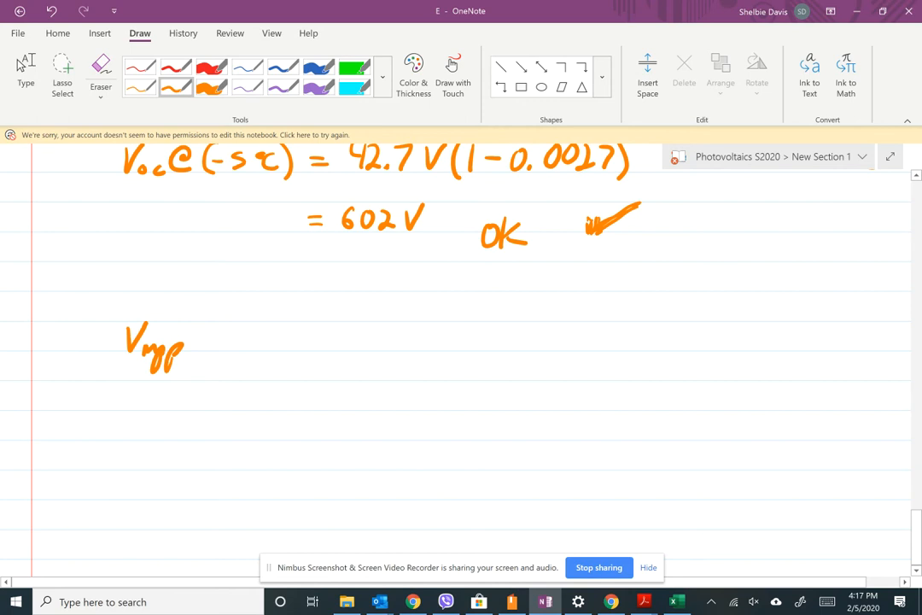
{"action": "mouse_move", "coordinate": [208, 337]}
{"action": "left_mouse_down"}
{"action": "mouse_move", "coordinate": [250, 330]}
{"action": "mouse_move", "coordinate": [308, 349]}
{"action": "left_mouse_up"}
{"action": "left_click_drag", "start_coordinate": [294, 330], "coordinate": [331, 328]}
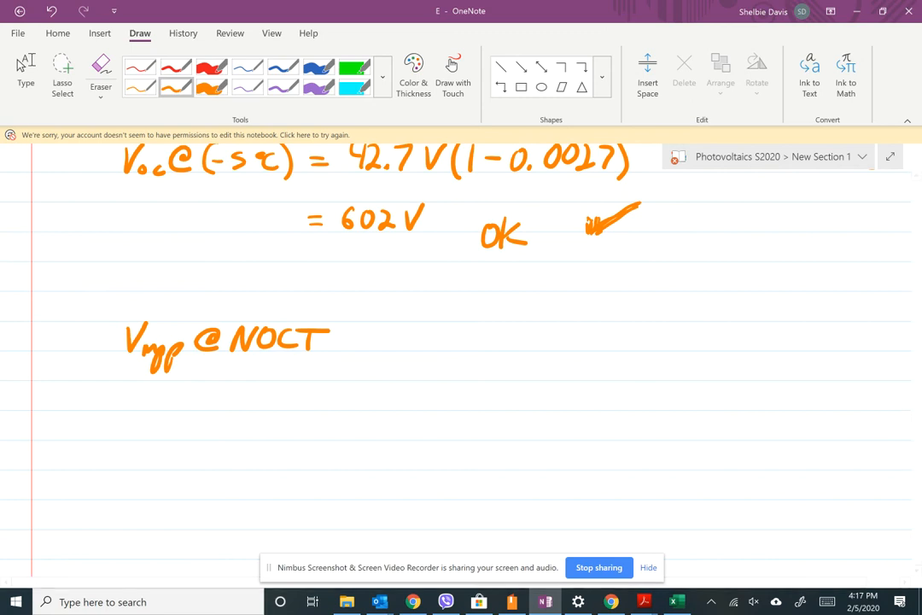
{"action": "mouse_move", "coordinate": [349, 335]}
{"action": "left_mouse_down"}
{"action": "mouse_move", "coordinate": [367, 334]}
{"action": "mouse_move", "coordinate": [383, 349]}
{"action": "mouse_move", "coordinate": [442, 332]}
{"action": "left_mouse_up"}
{"action": "left_click_drag", "start_coordinate": [439, 322], "coordinate": [439, 341]}
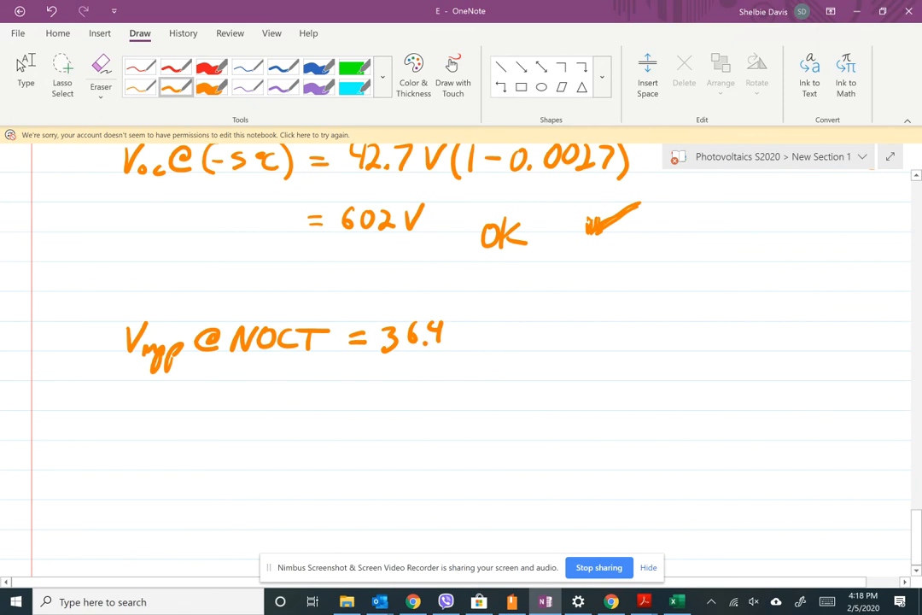
{"action": "left_click_drag", "start_coordinate": [462, 327], "coordinate": [481, 324]}
{"action": "left_click_drag", "start_coordinate": [115, 374], "coordinate": [318, 369]}
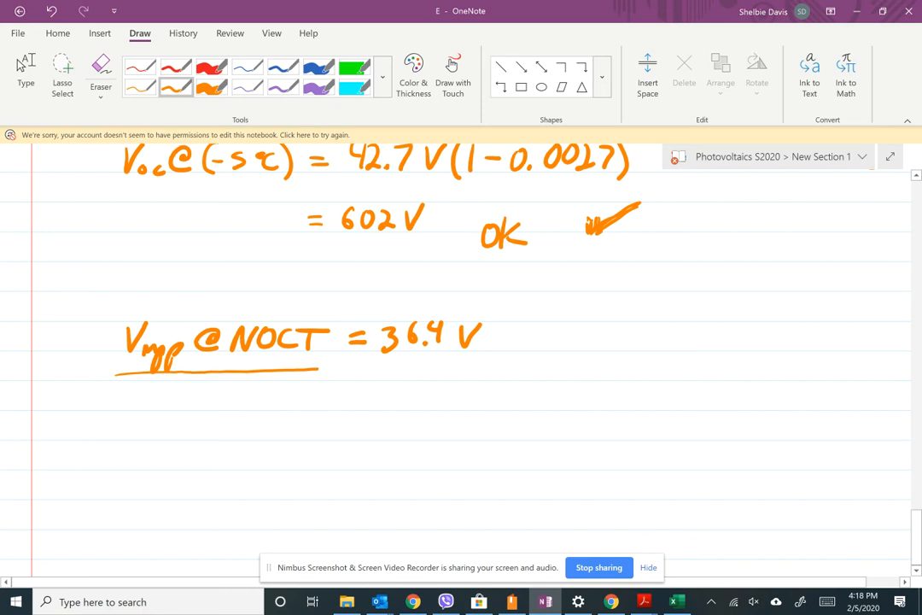
Extend the Vmpp line with "* 13 modules" and write "= 473.2 Volt" beneath it with a double underline
{"action": "left_click_drag", "start_coordinate": [512, 329], "coordinate": [519, 341]}
{"action": "mouse_move", "coordinate": [519, 332]}
{"action": "left_mouse_down"}
{"action": "mouse_move", "coordinate": [505, 342]}
{"action": "mouse_move", "coordinate": [681, 344]}
{"action": "left_mouse_up"}
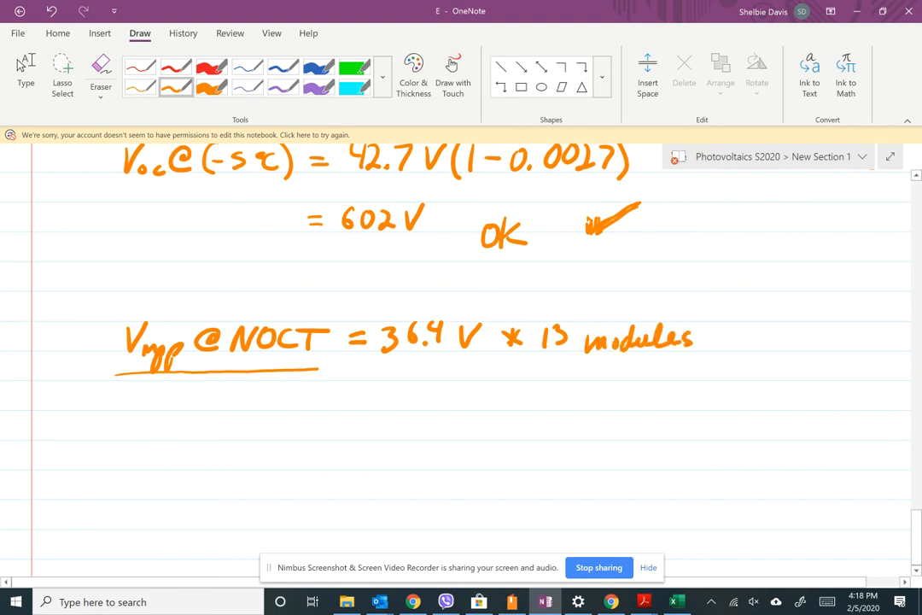
{"action": "mouse_move", "coordinate": [357, 389]}
{"action": "left_mouse_down"}
{"action": "mouse_move", "coordinate": [373, 388]}
{"action": "mouse_move", "coordinate": [374, 400]}
{"action": "mouse_move", "coordinate": [413, 396]}
{"action": "mouse_move", "coordinate": [409, 406]}
{"action": "left_mouse_up"}
{"action": "mouse_move", "coordinate": [421, 386]}
{"action": "left_mouse_down"}
{"action": "mouse_move", "coordinate": [429, 386]}
{"action": "mouse_move", "coordinate": [421, 406]}
{"action": "mouse_move", "coordinate": [437, 405]}
{"action": "left_mouse_up"}
{"action": "mouse_move", "coordinate": [457, 404]}
{"action": "left_mouse_down"}
{"action": "mouse_move", "coordinate": [482, 405]}
{"action": "mouse_move", "coordinate": [528, 384]}
{"action": "mouse_move", "coordinate": [543, 409]}
{"action": "left_mouse_up"}
{"action": "mouse_move", "coordinate": [555, 385]}
{"action": "left_mouse_down"}
{"action": "mouse_move", "coordinate": [553, 410]}
{"action": "mouse_move", "coordinate": [563, 393]}
{"action": "left_mouse_up"}
{"action": "left_click_drag", "start_coordinate": [380, 427], "coordinate": [547, 431]}
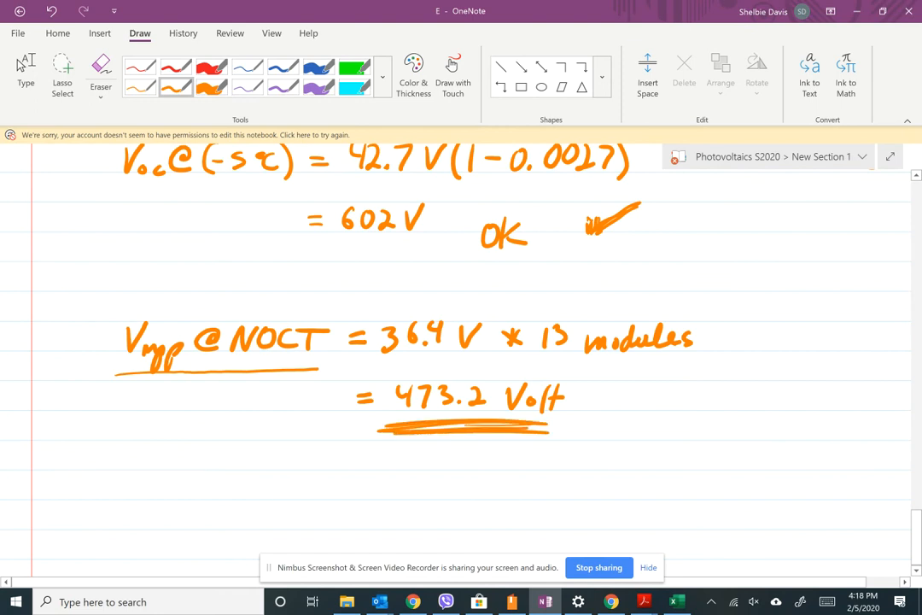
Handwrite "< 600 max DC" beside the 473.2 Volt result, with "OK" below it
{"action": "mouse_move", "coordinate": [640, 384]}
{"action": "left_mouse_down"}
{"action": "mouse_move", "coordinate": [638, 408]}
{"action": "mouse_move", "coordinate": [687, 386]}
{"action": "mouse_move", "coordinate": [768, 406]}
{"action": "left_mouse_up"}
{"action": "mouse_move", "coordinate": [731, 429]}
{"action": "left_mouse_down"}
{"action": "mouse_move", "coordinate": [738, 413]}
{"action": "mouse_move", "coordinate": [792, 456]}
{"action": "left_mouse_up"}
{"action": "mouse_move", "coordinate": [807, 452]}
{"action": "left_mouse_down"}
{"action": "mouse_move", "coordinate": [805, 484]}
{"action": "mouse_move", "coordinate": [833, 483]}
{"action": "left_mouse_up"}
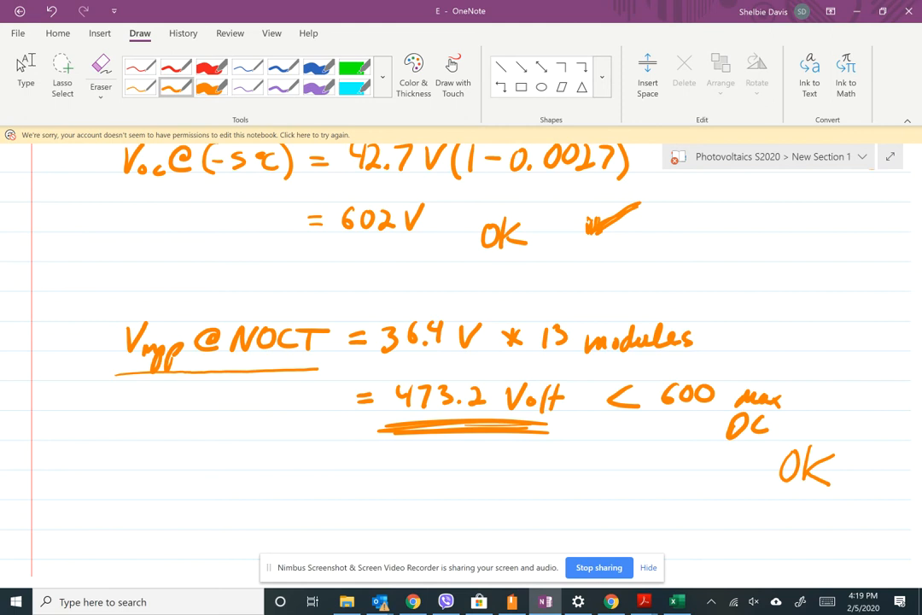
Sketch a series string of orange module boxes below the Vmpp calculation, using dots for the omitted modules between the end boxes
{"action": "scroll", "coordinate": [22, 66], "scroll_direction": "down", "scroll_amount": 4}
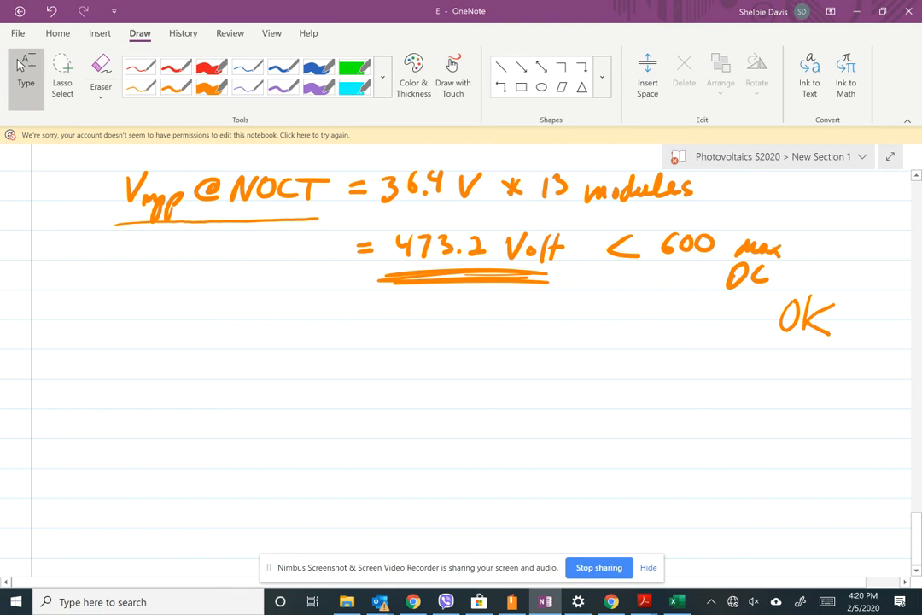
{"action": "left_click", "coordinate": [176, 87]}
{"action": "mouse_move", "coordinate": [172, 341]}
{"action": "left_mouse_down"}
{"action": "mouse_move", "coordinate": [176, 386]}
{"action": "mouse_move", "coordinate": [231, 340]}
{"action": "mouse_move", "coordinate": [258, 362]}
{"action": "left_mouse_up"}
{"action": "mouse_move", "coordinate": [272, 345]}
{"action": "left_mouse_down"}
{"action": "mouse_move", "coordinate": [275, 385]}
{"action": "mouse_move", "coordinate": [273, 343]}
{"action": "left_mouse_up"}
{"action": "left_click_drag", "start_coordinate": [329, 363], "coordinate": [349, 362]}
{"action": "left_click", "coordinate": [376, 362]}
{"action": "left_click", "coordinate": [395, 365]}
{"action": "left_click", "coordinate": [408, 364]}
{"action": "left_click", "coordinate": [424, 364]}
{"action": "mouse_move", "coordinate": [463, 344]}
{"action": "left_mouse_down"}
{"action": "mouse_move", "coordinate": [465, 380]}
{"action": "mouse_move", "coordinate": [511, 373]}
{"action": "mouse_move", "coordinate": [465, 378]}
{"action": "mouse_move", "coordinate": [563, 346]}
{"action": "mouse_move", "coordinate": [549, 375]}
{"action": "left_mouse_up"}
Draw a curly brace under the module string and label it 13
{"action": "mouse_move", "coordinate": [168, 406]}
{"action": "left_mouse_down"}
{"action": "mouse_move", "coordinate": [177, 426]}
{"action": "mouse_move", "coordinate": [391, 421]}
{"action": "mouse_move", "coordinate": [512, 401]}
{"action": "left_mouse_up"}
{"action": "left_click_drag", "start_coordinate": [329, 452], "coordinate": [331, 472]}
{"action": "left_click_drag", "start_coordinate": [338, 454], "coordinate": [340, 472]}
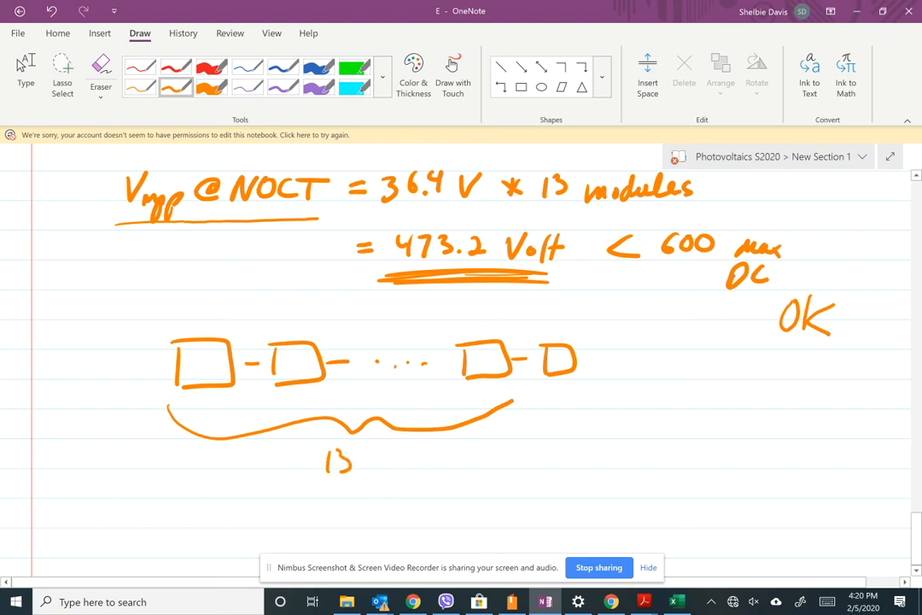
Sketch a row of six series-connected module boxes in orange ink below the string labelled 13
{"action": "scroll", "coordinate": [461, 358], "scroll_direction": "down", "scroll_amount": 3}
{"action": "left_click", "coordinate": [176, 86]}
{"action": "mouse_move", "coordinate": [219, 429]}
{"action": "left_mouse_down"}
{"action": "mouse_move", "coordinate": [244, 396]}
{"action": "mouse_move", "coordinate": [221, 429]}
{"action": "mouse_move", "coordinate": [350, 397]}
{"action": "mouse_move", "coordinate": [313, 431]}
{"action": "mouse_move", "coordinate": [427, 396]}
{"action": "mouse_move", "coordinate": [389, 430]}
{"action": "mouse_move", "coordinate": [449, 412]}
{"action": "mouse_move", "coordinate": [461, 425]}
{"action": "mouse_move", "coordinate": [520, 412]}
{"action": "mouse_move", "coordinate": [526, 427]}
{"action": "mouse_move", "coordinate": [587, 406]}
{"action": "mouse_move", "coordinate": [606, 427]}
{"action": "left_mouse_up"}
Sketch a second row of six linked module boxes directly beneath the first row
{"action": "mouse_move", "coordinate": [222, 457]}
{"action": "left_mouse_down"}
{"action": "mouse_move", "coordinate": [223, 493]}
{"action": "mouse_move", "coordinate": [261, 461]}
{"action": "left_mouse_up"}
{"action": "left_click_drag", "start_coordinate": [303, 457], "coordinate": [303, 484]}
{"action": "mouse_move", "coordinate": [303, 459]}
{"action": "left_mouse_down"}
{"action": "mouse_move", "coordinate": [346, 470]}
{"action": "mouse_move", "coordinate": [305, 487]}
{"action": "left_mouse_up"}
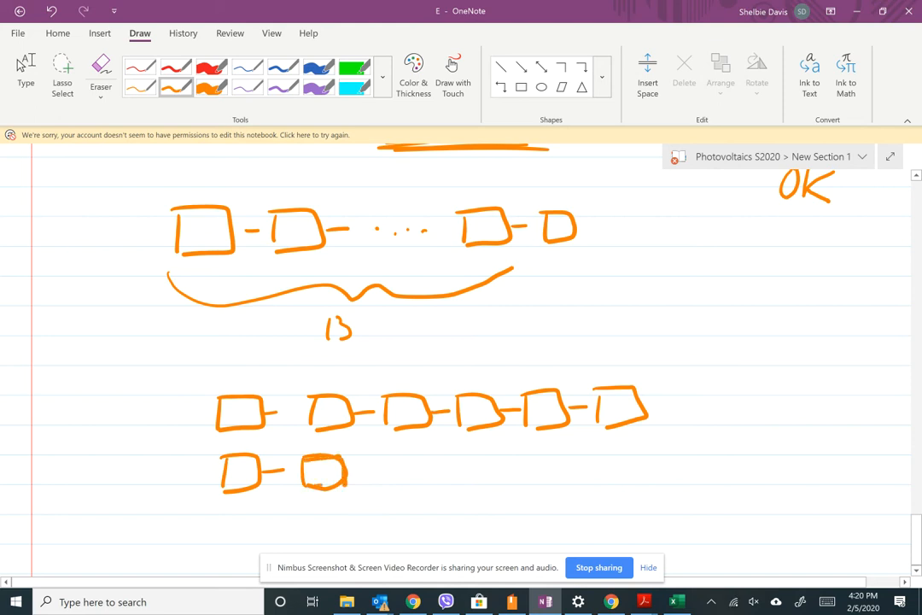
{"action": "left_click_drag", "start_coordinate": [305, 472], "coordinate": [367, 472]}
{"action": "mouse_move", "coordinate": [381, 457]}
{"action": "left_mouse_down"}
{"action": "mouse_move", "coordinate": [383, 489]}
{"action": "mouse_move", "coordinate": [445, 472]}
{"action": "mouse_move", "coordinate": [462, 490]}
{"action": "mouse_move", "coordinate": [523, 472]}
{"action": "left_mouse_up"}
{"action": "mouse_move", "coordinate": [527, 488]}
{"action": "left_mouse_down"}
{"action": "mouse_move", "coordinate": [560, 459]}
{"action": "mouse_move", "coordinate": [529, 488]}
{"action": "mouse_move", "coordinate": [589, 471]}
{"action": "left_mouse_up"}
{"action": "left_click_drag", "start_coordinate": [602, 459], "coordinate": [602, 488]}
{"action": "mouse_move", "coordinate": [603, 459]}
{"action": "left_mouse_down"}
{"action": "mouse_move", "coordinate": [619, 458]}
{"action": "mouse_move", "coordinate": [605, 488]}
{"action": "left_mouse_up"}
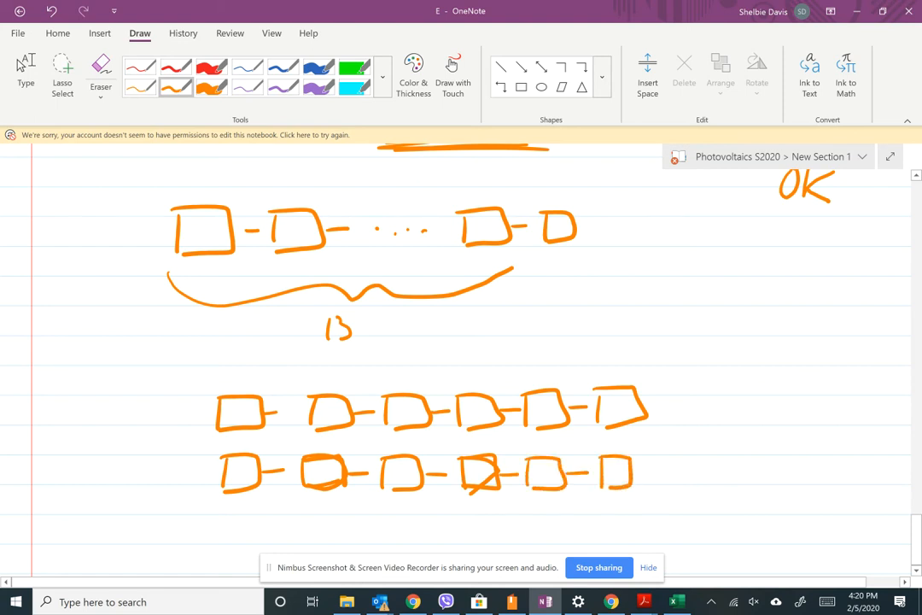
Join the ends of the two module rows in parallel and draw one common output line from the junction
{"action": "left_click_drag", "start_coordinate": [646, 401], "coordinate": [686, 399]}
{"action": "mouse_move", "coordinate": [634, 471]}
{"action": "left_mouse_down"}
{"action": "mouse_move", "coordinate": [675, 471]}
{"action": "mouse_move", "coordinate": [686, 399]}
{"action": "mouse_move", "coordinate": [818, 433]}
{"action": "left_mouse_up"}
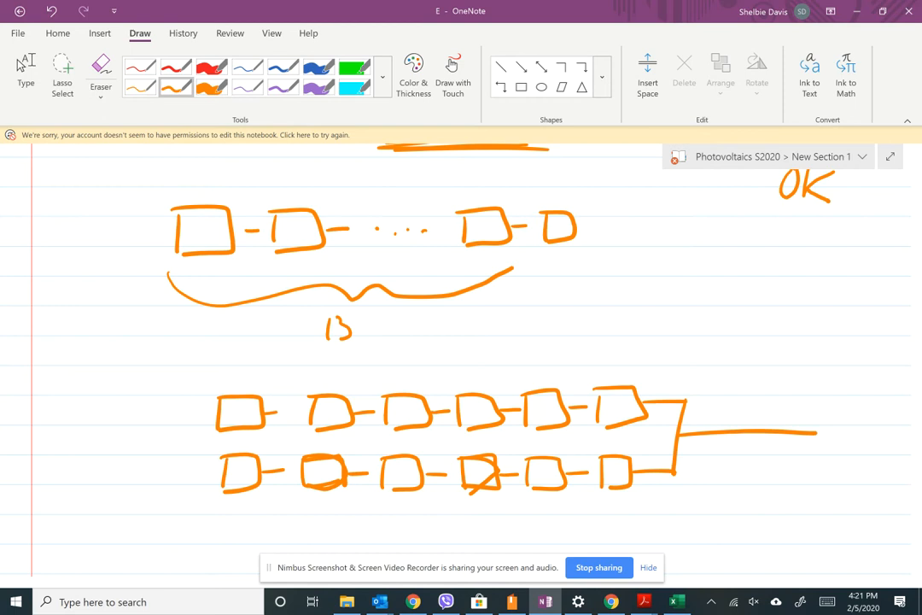
{"action": "scroll", "coordinate": [21, 64], "scroll_direction": "down", "scroll_amount": 3}
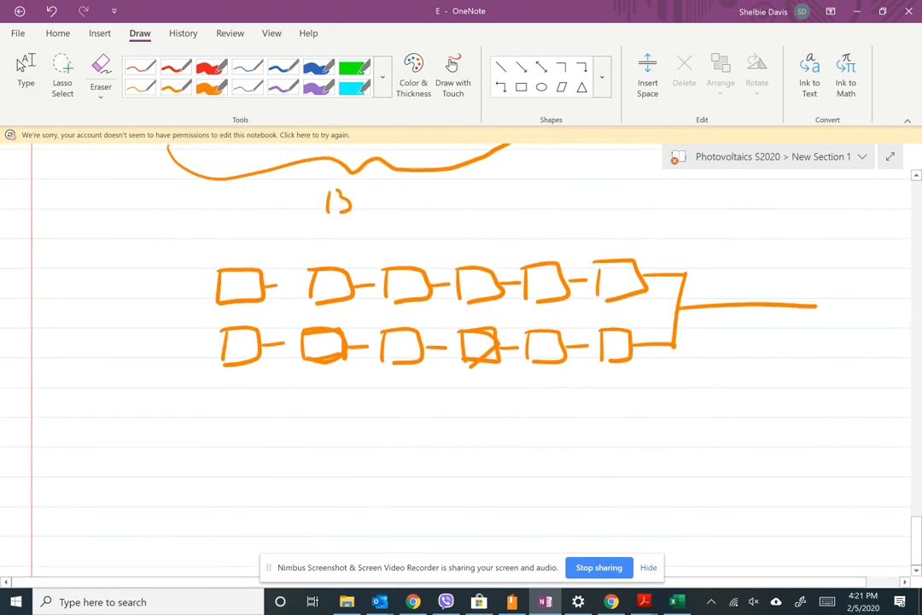
{"action": "scroll", "coordinate": [22, 65], "scroll_direction": "down", "scroll_amount": 1}
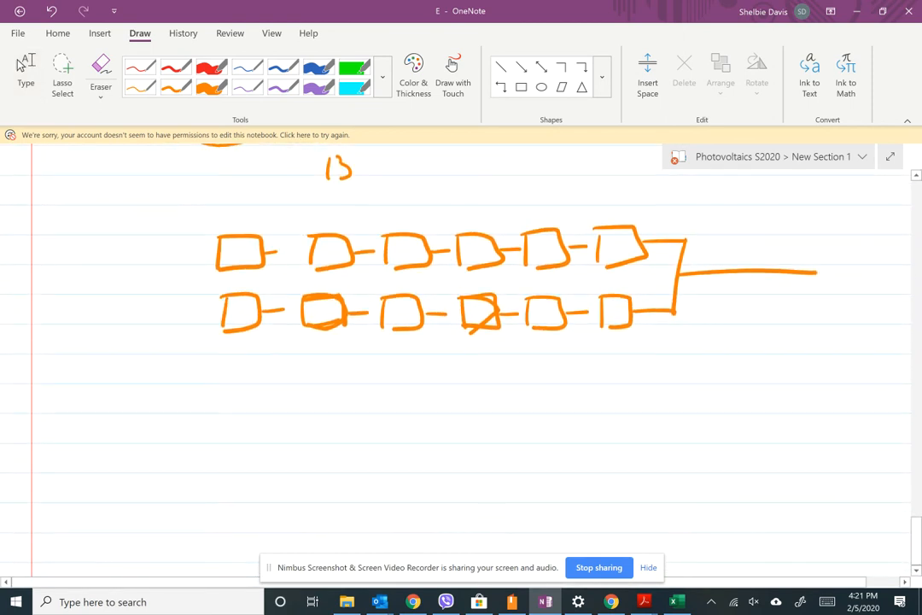
{"action": "scroll", "coordinate": [461, 342], "scroll_direction": "down", "scroll_amount": 1}
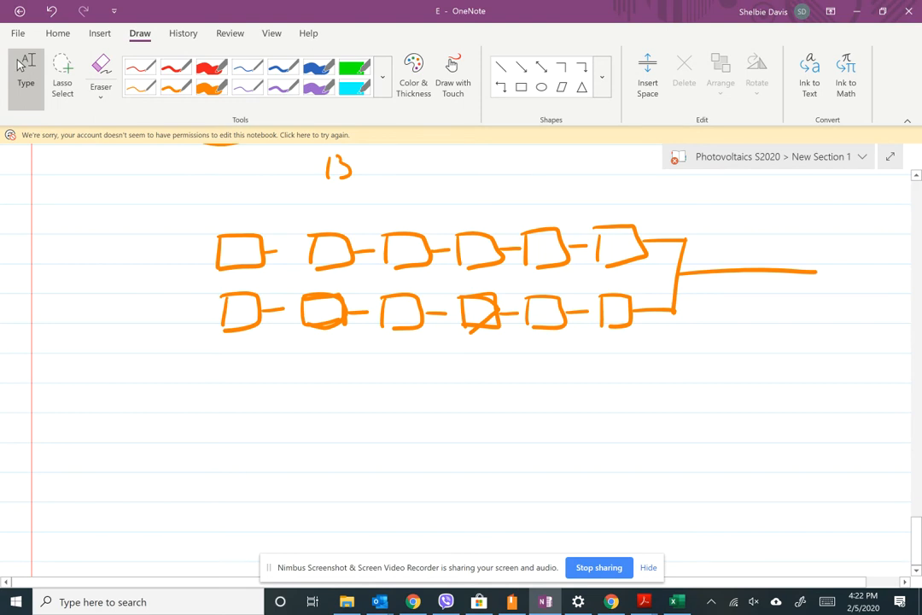
Add a second orange underline beneath "Vmpp @ NOCT"
{"action": "scroll", "coordinate": [462, 350], "scroll_direction": "up", "scroll_amount": 5}
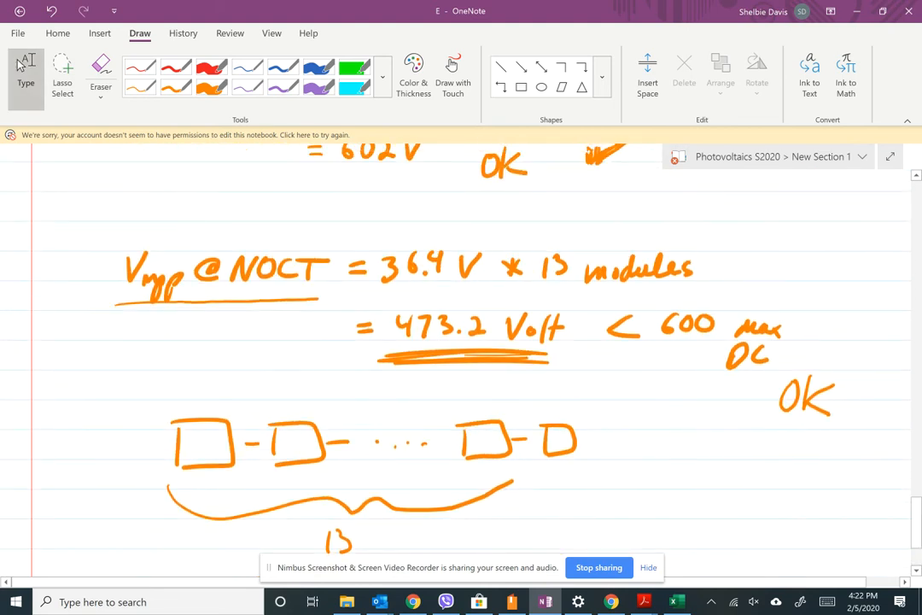
{"action": "left_click", "coordinate": [707, 438]}
{"action": "left_click", "coordinate": [176, 88]}
{"action": "left_click_drag", "start_coordinate": [115, 305], "coordinate": [318, 300]}
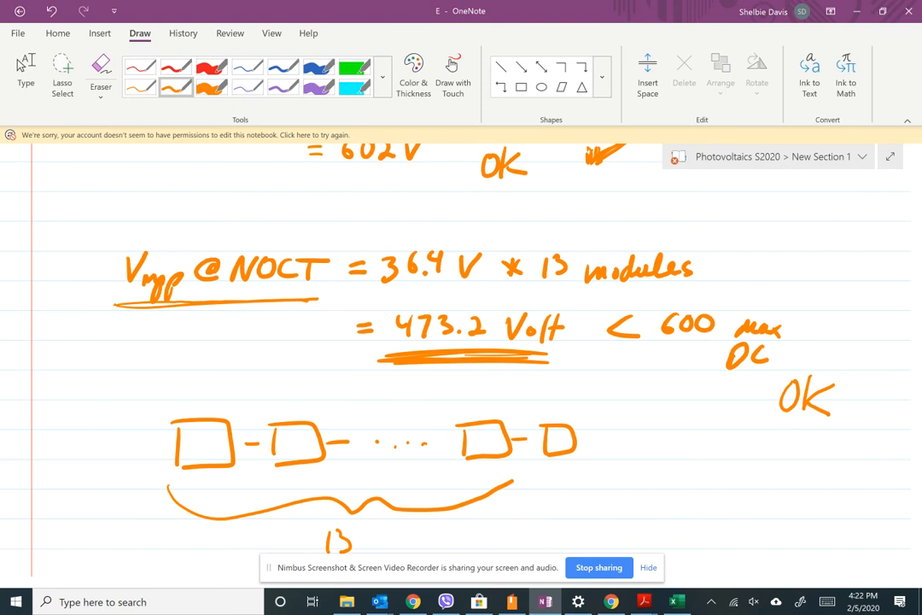
Switch to the SMA Sunny Boy inverter PDF in Acrobat Reader and highlight the Sunny Boy 3.8-US rated MPP voltage range
{"action": "left_click", "coordinate": [644, 601]}
{"action": "left_click", "coordinate": [794, 538]}
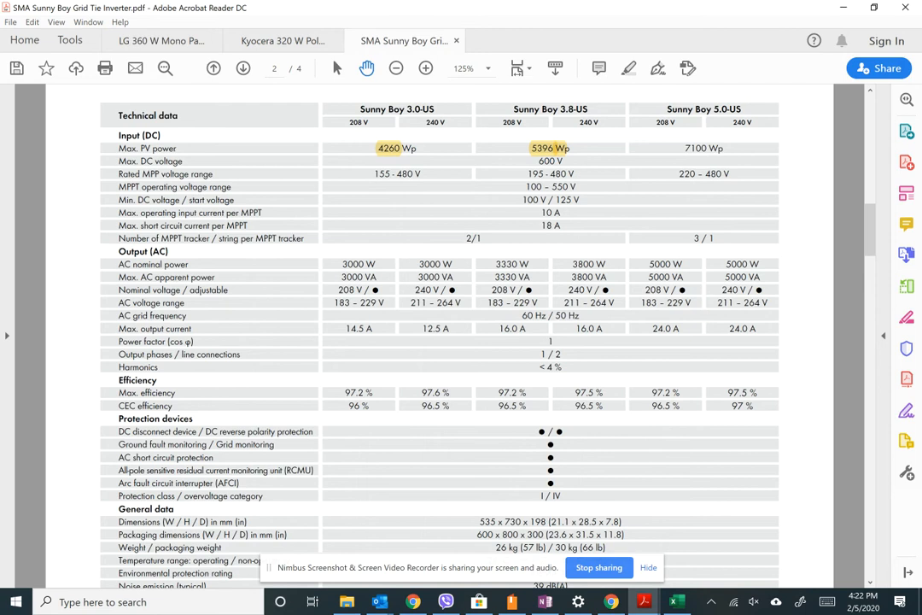
{"action": "left_click_drag", "start_coordinate": [576, 176], "coordinate": [528, 175]}
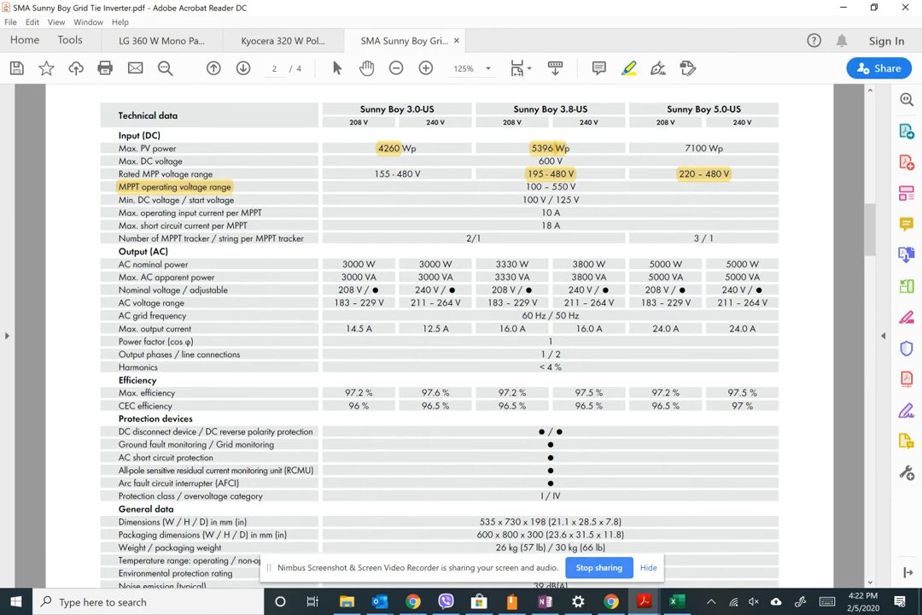
Switch back to the OneNote calculation page, at the blank space beneath the two module rows
{"action": "key", "text": "alt+Tab"}
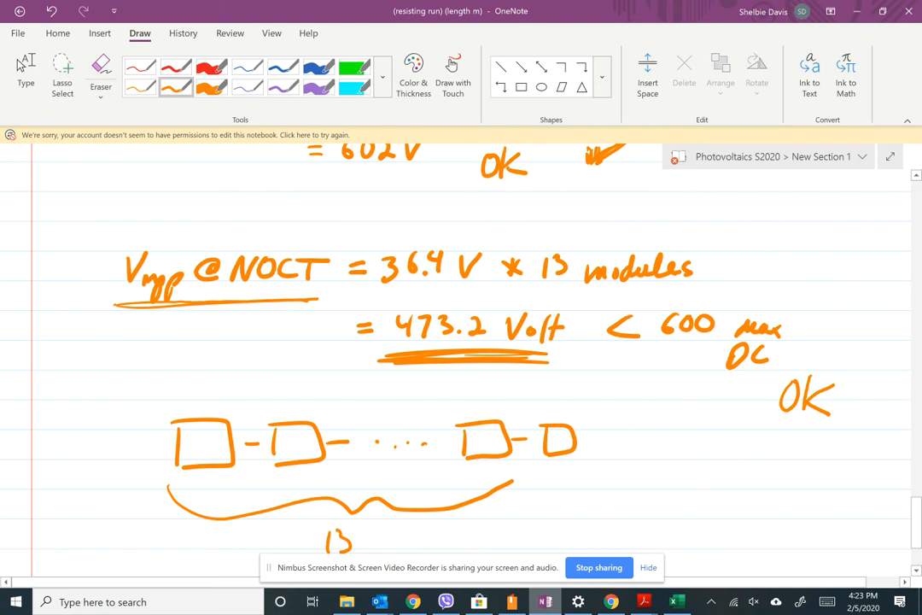
{"action": "scroll", "coordinate": [843, 461], "scroll_direction": "down", "scroll_amount": 1}
{"action": "scroll", "coordinate": [843, 461], "scroll_direction": "down", "scroll_amount": 2}
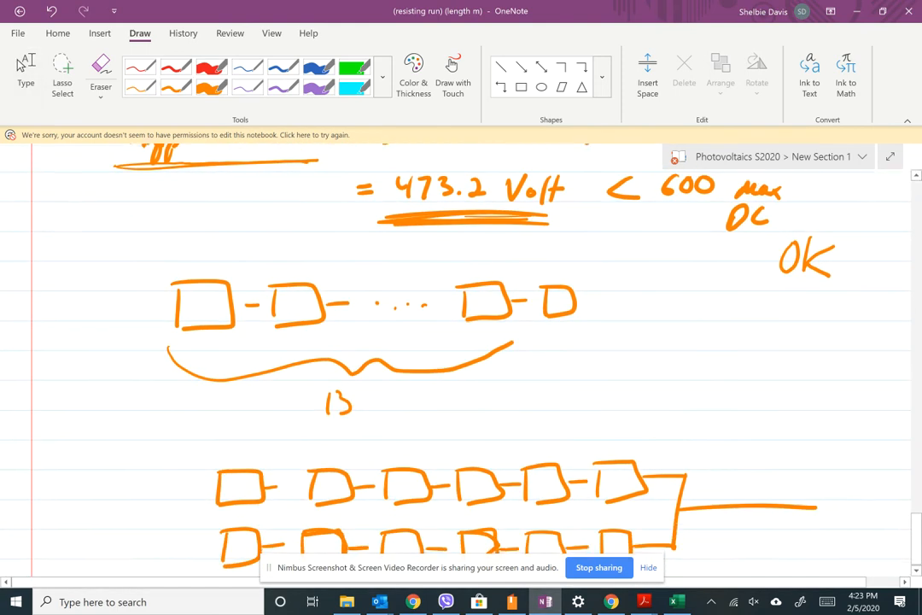
{"action": "scroll", "coordinate": [843, 461], "scroll_direction": "down", "scroll_amount": 1}
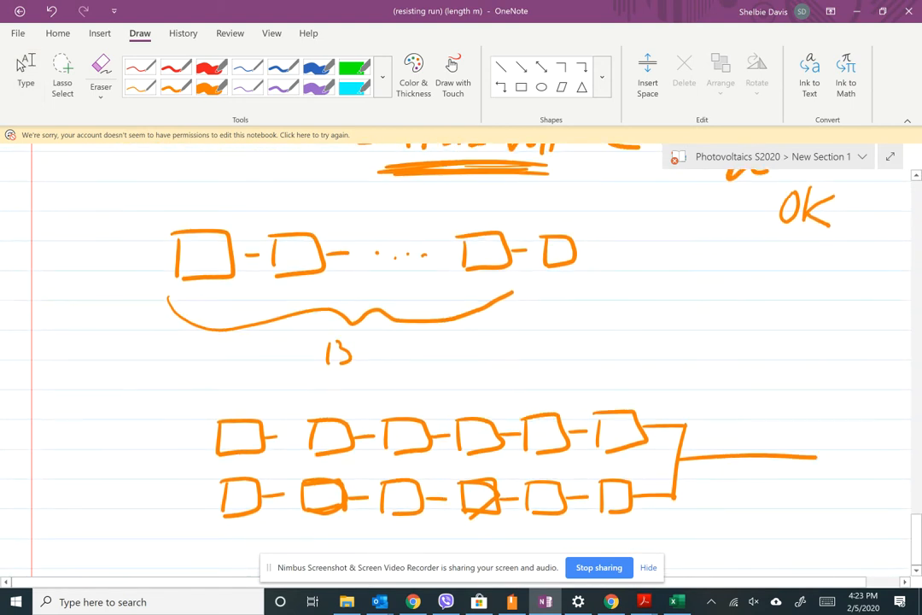
{"action": "scroll", "coordinate": [461, 342], "scroll_direction": "down", "scroll_amount": 1}
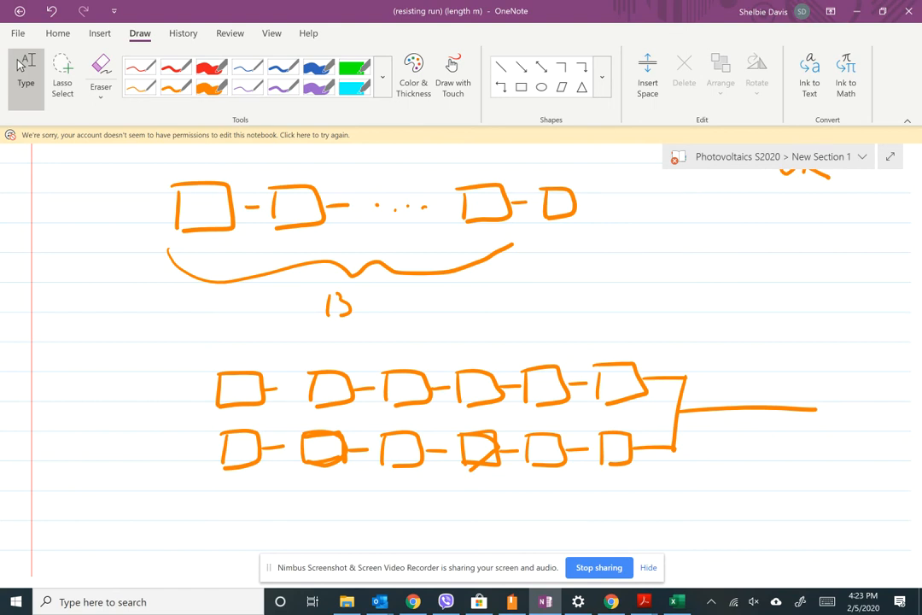
{"action": "scroll", "coordinate": [23, 67], "scroll_direction": "down", "scroll_amount": 3}
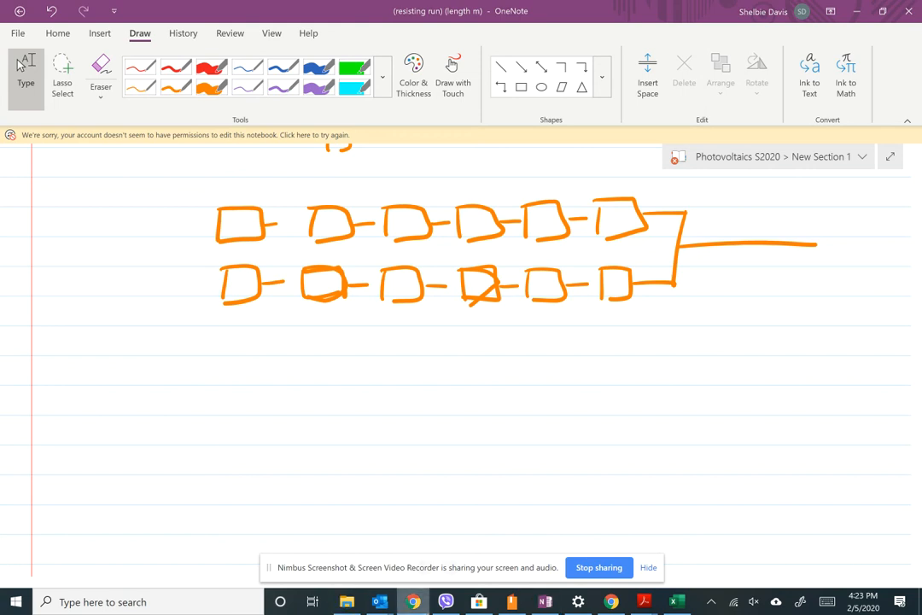
{"action": "right_click", "coordinate": [413, 602]}
{"action": "key", "text": "Escape"}
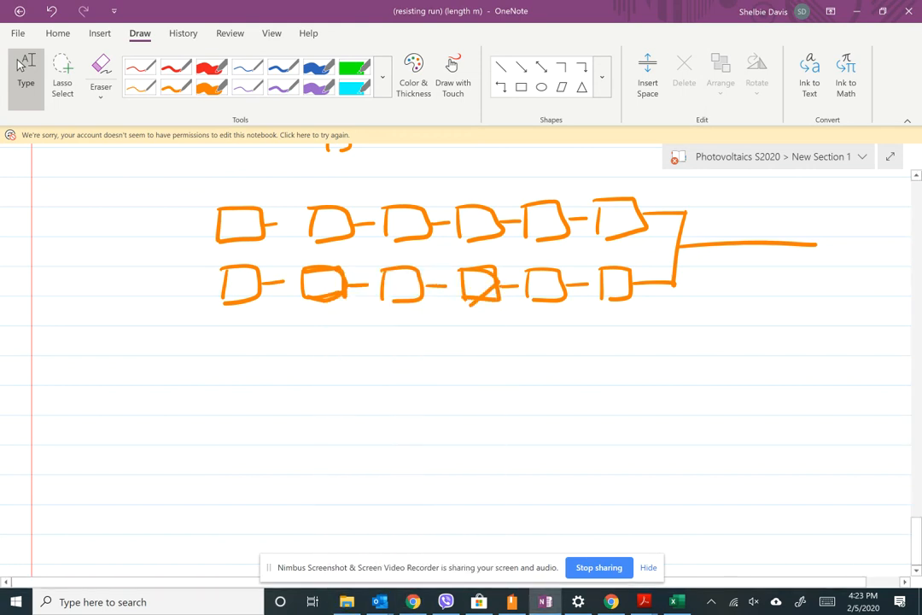
Handwrite "Vmpp @ NOCT = 36.4 V" in orange ink below the two module rows
{"action": "scroll", "coordinate": [461, 359], "scroll_direction": "down", "scroll_amount": 1}
{"action": "left_click", "coordinate": [176, 88]}
{"action": "mouse_move", "coordinate": [158, 286]}
{"action": "left_mouse_down"}
{"action": "mouse_move", "coordinate": [176, 285]}
{"action": "mouse_move", "coordinate": [170, 312]}
{"action": "mouse_move", "coordinate": [201, 334]}
{"action": "mouse_move", "coordinate": [210, 317]}
{"action": "left_mouse_up"}
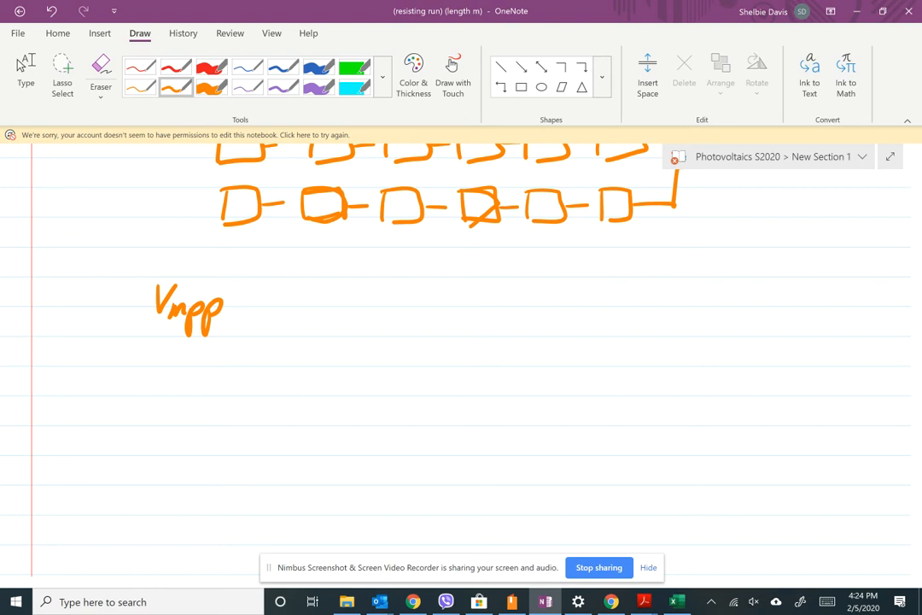
{"action": "mouse_move", "coordinate": [252, 293]}
{"action": "left_mouse_down"}
{"action": "mouse_move", "coordinate": [256, 311]}
{"action": "mouse_move", "coordinate": [279, 304]}
{"action": "mouse_move", "coordinate": [277, 313]}
{"action": "left_mouse_up"}
{"action": "left_click_drag", "start_coordinate": [280, 290], "coordinate": [307, 287]}
{"action": "mouse_move", "coordinate": [329, 287]}
{"action": "left_mouse_down"}
{"action": "mouse_move", "coordinate": [320, 301]}
{"action": "mouse_move", "coordinate": [331, 303]}
{"action": "left_mouse_up"}
{"action": "mouse_move", "coordinate": [346, 285]}
{"action": "left_mouse_down"}
{"action": "mouse_move", "coordinate": [341, 307]}
{"action": "mouse_move", "coordinate": [362, 282]}
{"action": "mouse_move", "coordinate": [409, 304]}
{"action": "mouse_move", "coordinate": [470, 295]}
{"action": "left_mouse_up"}
{"action": "left_click", "coordinate": [446, 301]}
{"action": "mouse_move", "coordinate": [468, 282]}
{"action": "left_mouse_down"}
{"action": "mouse_move", "coordinate": [468, 307]}
{"action": "mouse_move", "coordinate": [517, 278]}
{"action": "left_mouse_up"}
Mark the 36.4 V value as a datasheet figure by adding an arrow and the word "spec" after it
{"action": "left_click_drag", "start_coordinate": [598, 289], "coordinate": [587, 308]}
{"action": "mouse_move", "coordinate": [602, 300]}
{"action": "left_mouse_down"}
{"action": "mouse_move", "coordinate": [606, 323]}
{"action": "mouse_move", "coordinate": [609, 292]}
{"action": "left_mouse_up"}
{"action": "left_click_drag", "start_coordinate": [612, 299], "coordinate": [633, 304]}
{"action": "left_click_drag", "start_coordinate": [572, 297], "coordinate": [538, 299]}
{"action": "left_click_drag", "start_coordinate": [551, 289], "coordinate": [554, 305]}
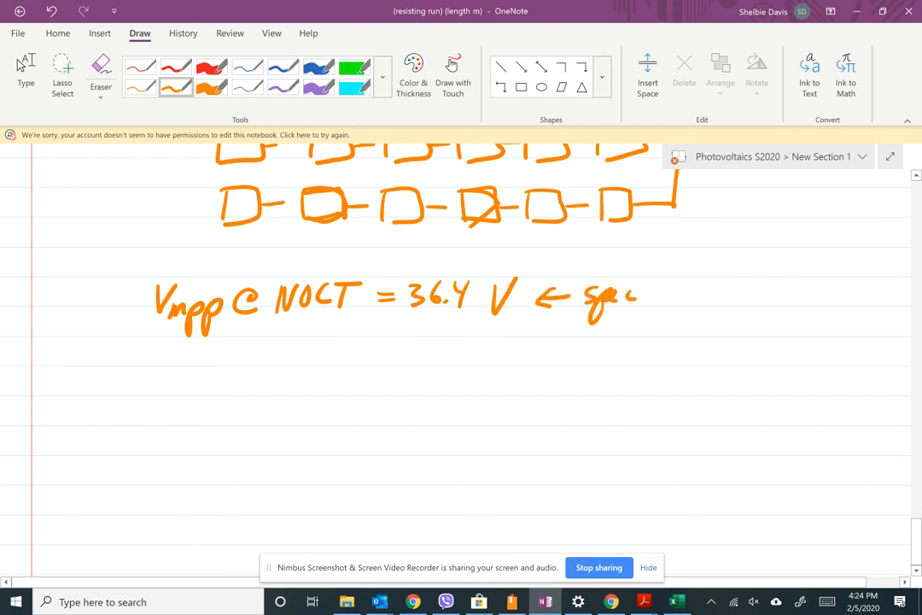
Handwrite "Vmpp @ (68.2°C)" in orange ink below the Vmpp @ NOCT line
{"action": "scroll", "coordinate": [461, 342], "scroll_direction": "down", "scroll_amount": 2}
{"action": "left_click", "coordinate": [175, 85]}
{"action": "mouse_move", "coordinate": [156, 303]}
{"action": "left_mouse_down"}
{"action": "mouse_move", "coordinate": [175, 301]}
{"action": "mouse_move", "coordinate": [195, 348]}
{"action": "left_mouse_up"}
{"action": "left_click_drag", "start_coordinate": [201, 317], "coordinate": [204, 347]}
{"action": "mouse_move", "coordinate": [229, 309]}
{"action": "left_mouse_down"}
{"action": "mouse_move", "coordinate": [230, 324]}
{"action": "mouse_move", "coordinate": [252, 331]}
{"action": "mouse_move", "coordinate": [299, 305]}
{"action": "mouse_move", "coordinate": [329, 303]}
{"action": "mouse_move", "coordinate": [337, 325]}
{"action": "mouse_move", "coordinate": [379, 330]}
{"action": "left_mouse_up"}
{"action": "left_click", "coordinate": [309, 323]}
{"action": "left_click", "coordinate": [347, 302]}
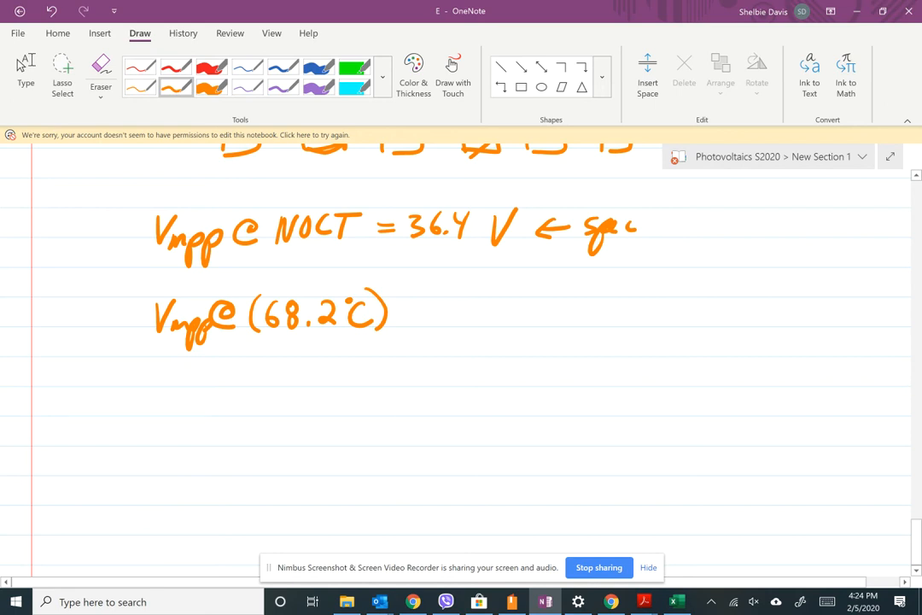
Continue the 68.2°C equation with "= (36.4 V)(1 - 0.0027)"
{"action": "left_click_drag", "start_coordinate": [422, 315], "coordinate": [437, 314]}
{"action": "mouse_move", "coordinate": [423, 324]}
{"action": "left_mouse_down"}
{"action": "mouse_move", "coordinate": [468, 312]}
{"action": "mouse_move", "coordinate": [460, 328]}
{"action": "left_mouse_up"}
{"action": "mouse_move", "coordinate": [484, 308]}
{"action": "left_mouse_down"}
{"action": "mouse_move", "coordinate": [477, 322]}
{"action": "mouse_move", "coordinate": [516, 321]}
{"action": "left_mouse_up"}
{"action": "mouse_move", "coordinate": [513, 306]}
{"action": "left_mouse_down"}
{"action": "mouse_move", "coordinate": [514, 328]}
{"action": "mouse_move", "coordinate": [539, 292]}
{"action": "left_mouse_up"}
{"action": "left_click_drag", "start_coordinate": [457, 293], "coordinate": [455, 335]}
{"action": "left_click_drag", "start_coordinate": [549, 288], "coordinate": [549, 333]}
{"action": "mouse_move", "coordinate": [574, 288]}
{"action": "left_mouse_down"}
{"action": "mouse_move", "coordinate": [573, 331]}
{"action": "mouse_move", "coordinate": [639, 302]}
{"action": "left_mouse_up"}
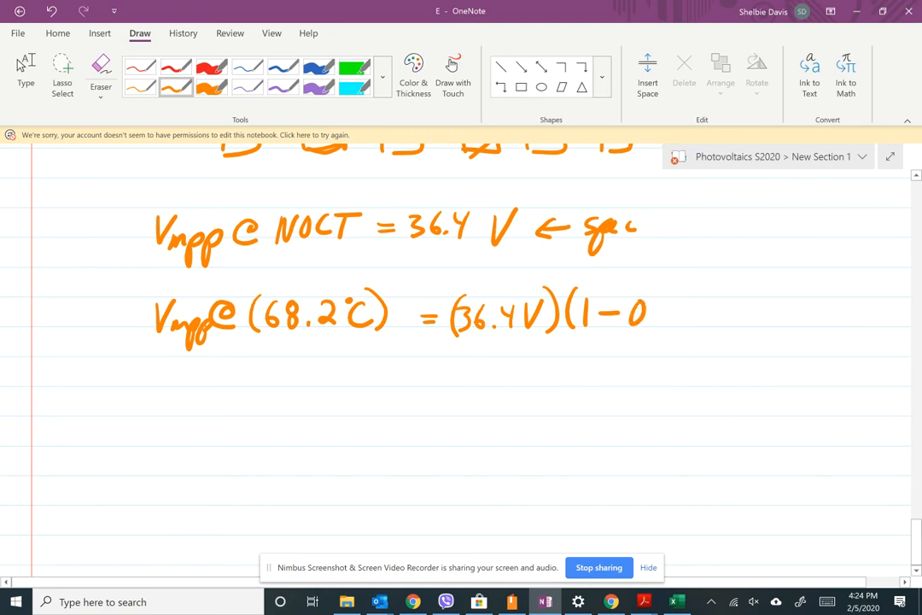
{"action": "mouse_move", "coordinate": [672, 307]}
{"action": "left_mouse_down"}
{"action": "mouse_move", "coordinate": [662, 321]}
{"action": "mouse_move", "coordinate": [672, 307]}
{"action": "left_mouse_up"}
{"action": "left_click_drag", "start_coordinate": [693, 307], "coordinate": [724, 326]}
{"action": "left_click_drag", "start_coordinate": [741, 284], "coordinate": [743, 325]}
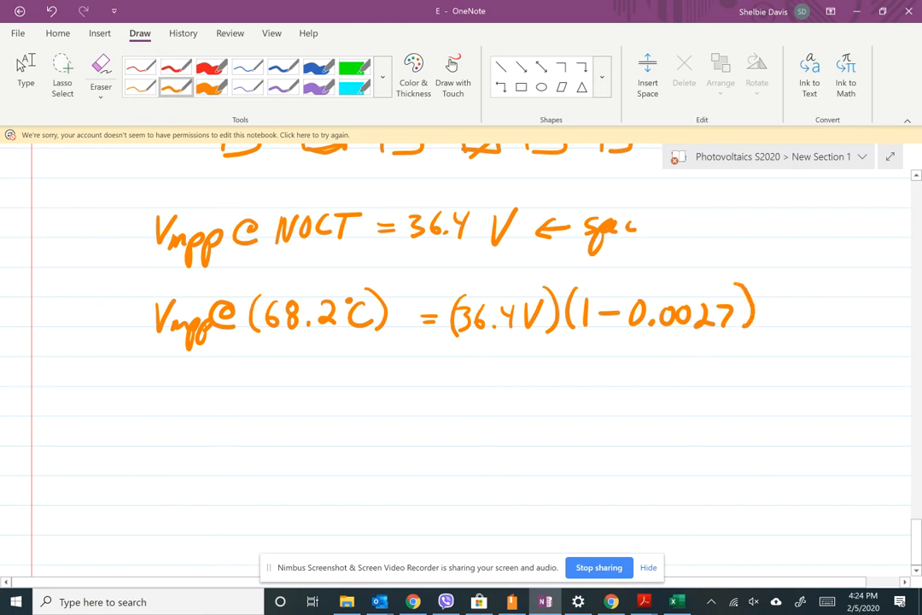
Add the temperature difference "(68.2 - 20)" above the 0.0027 term and append "* 13" to the equation
{"action": "mouse_move", "coordinate": [743, 259]}
{"action": "left_mouse_down"}
{"action": "mouse_move", "coordinate": [735, 269]}
{"action": "mouse_move", "coordinate": [757, 268]}
{"action": "left_mouse_up"}
{"action": "mouse_move", "coordinate": [764, 274]}
{"action": "left_mouse_down"}
{"action": "mouse_move", "coordinate": [814, 260]}
{"action": "mouse_move", "coordinate": [836, 270]}
{"action": "mouse_move", "coordinate": [846, 252]}
{"action": "left_mouse_up"}
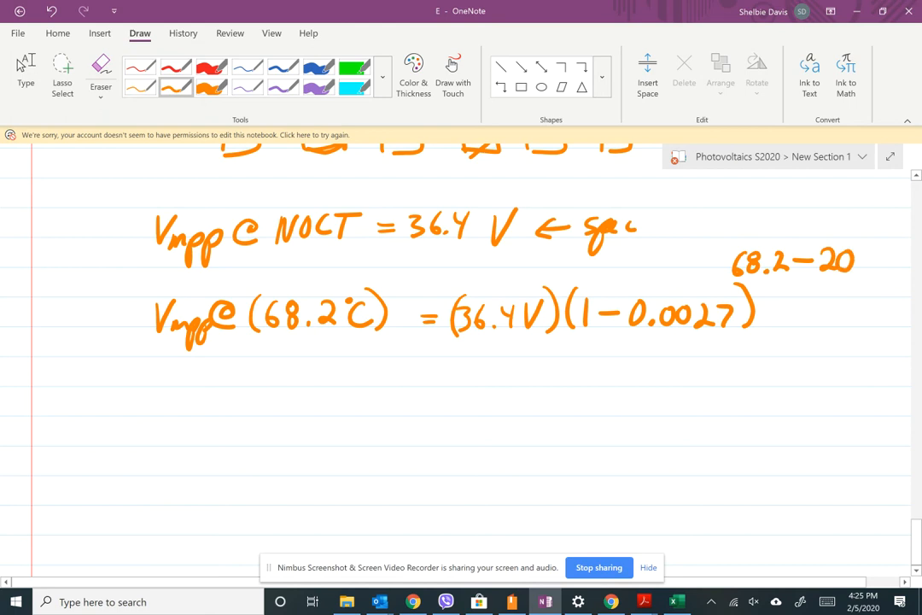
{"action": "mouse_move", "coordinate": [733, 242]}
{"action": "left_mouse_down"}
{"action": "mouse_move", "coordinate": [724, 257]}
{"action": "mouse_move", "coordinate": [733, 286]}
{"action": "left_mouse_up"}
{"action": "left_click_drag", "start_coordinate": [855, 242], "coordinate": [851, 287]}
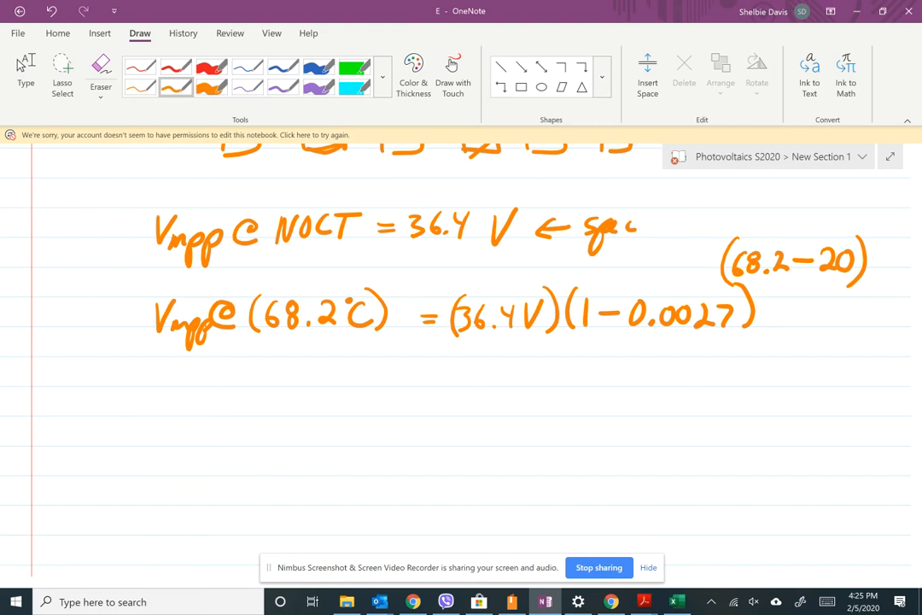
{"action": "left_click_drag", "start_coordinate": [836, 308], "coordinate": [835, 328]}
{"action": "left_click_drag", "start_coordinate": [826, 313], "coordinate": [847, 324]}
{"action": "mouse_move", "coordinate": [847, 311]}
{"action": "left_mouse_down"}
{"action": "mouse_move", "coordinate": [827, 325]}
{"action": "mouse_move", "coordinate": [880, 328]}
{"action": "left_mouse_up"}
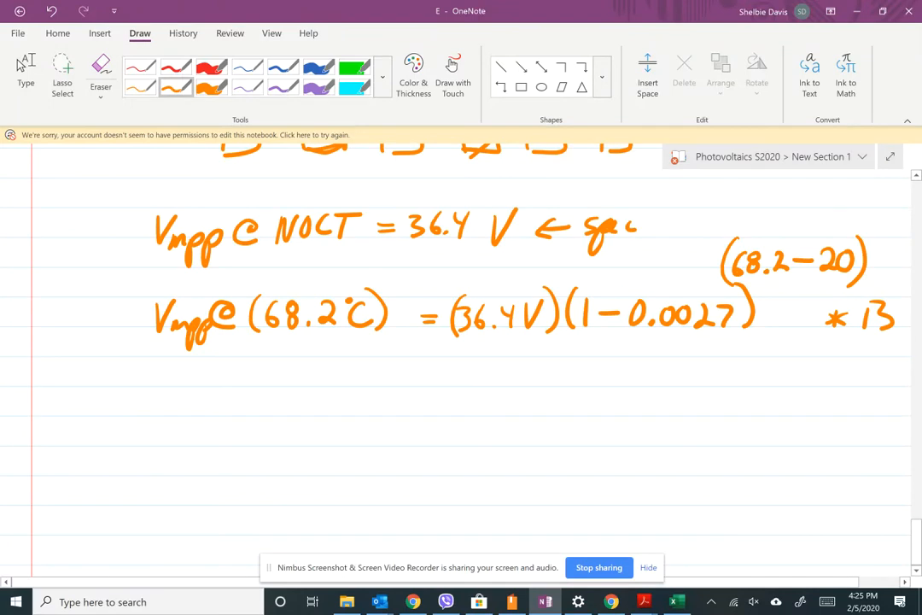
Handwrite the results "= 415.383 V" and "= 383.431 V" on separate lines below the 68.2°C equation
{"action": "left_click_drag", "start_coordinate": [417, 373], "coordinate": [436, 380]}
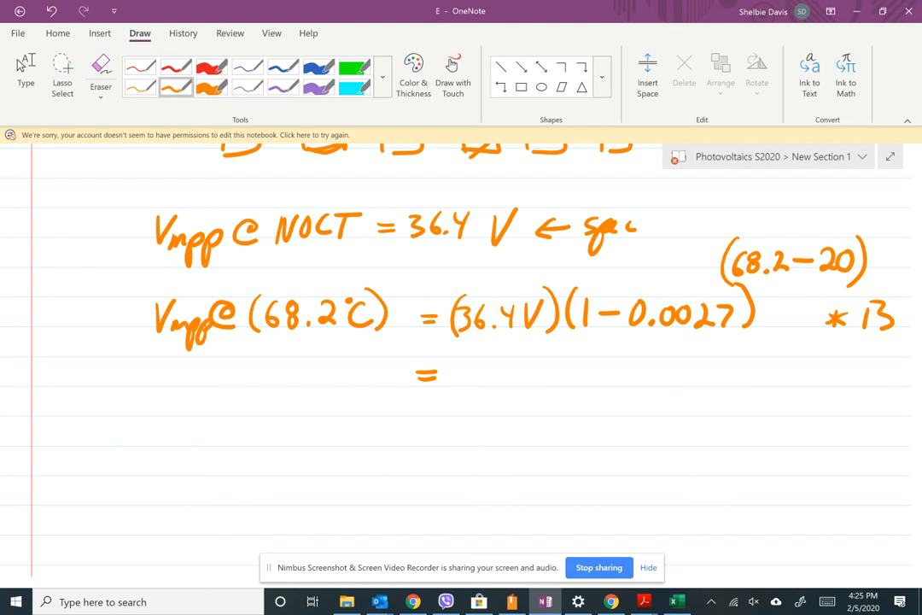
{"action": "mouse_move", "coordinate": [455, 362]}
{"action": "left_mouse_down"}
{"action": "mouse_move", "coordinate": [466, 386]}
{"action": "mouse_move", "coordinate": [566, 370]}
{"action": "mouse_move", "coordinate": [557, 383]}
{"action": "mouse_move", "coordinate": [607, 359]}
{"action": "left_mouse_up"}
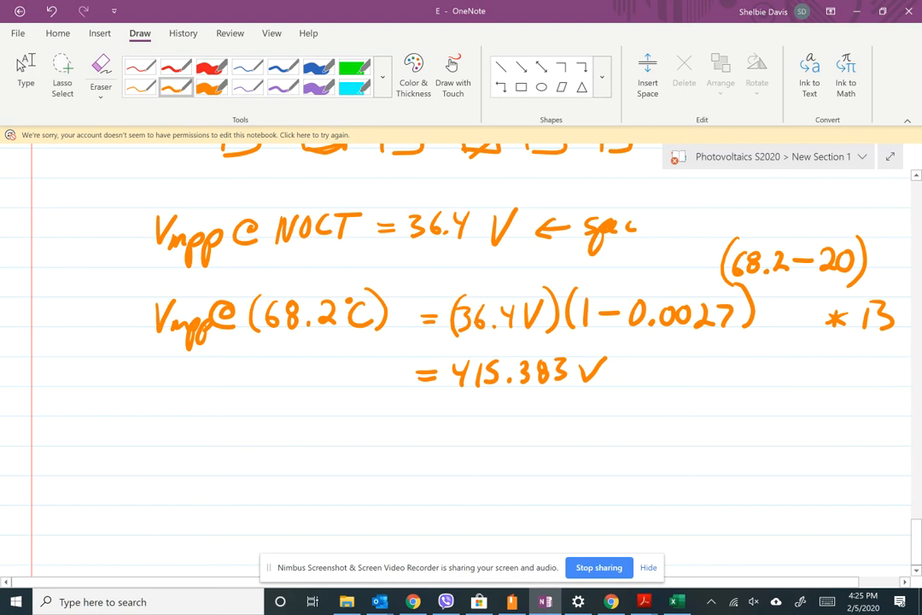
{"action": "left_click", "coordinate": [24, 73]}
{"action": "scroll", "coordinate": [461, 342], "scroll_direction": "down", "scroll_amount": 2}
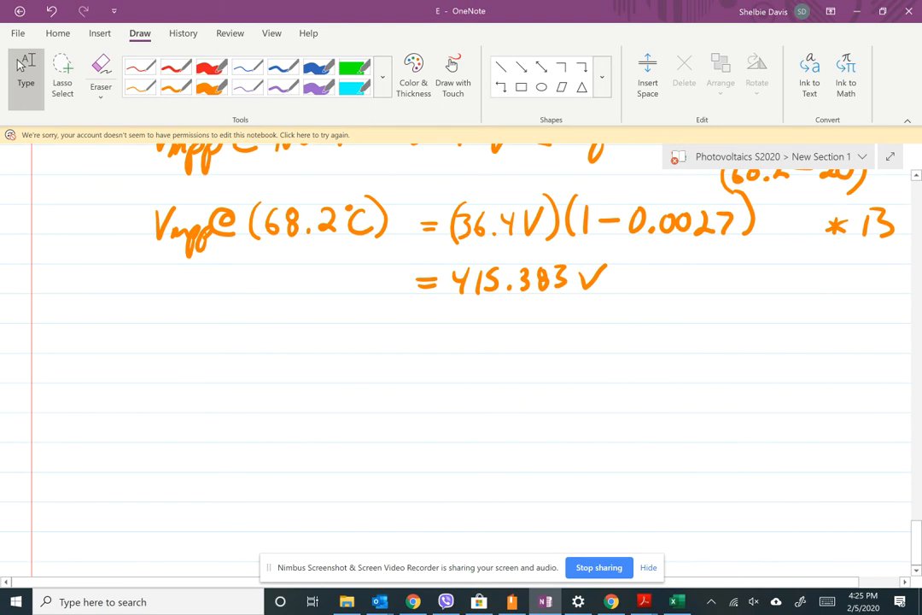
{"action": "left_click_drag", "start_coordinate": [419, 317], "coordinate": [436, 323]}
{"action": "mouse_move", "coordinate": [456, 314]}
{"action": "left_mouse_down"}
{"action": "mouse_move", "coordinate": [468, 319]}
{"action": "mouse_move", "coordinate": [461, 333]}
{"action": "left_mouse_up"}
{"action": "left_click_drag", "start_coordinate": [489, 314], "coordinate": [485, 331]}
{"action": "left_click_drag", "start_coordinate": [499, 314], "coordinate": [501, 333]}
{"action": "mouse_move", "coordinate": [517, 332]}
{"action": "left_mouse_down"}
{"action": "mouse_move", "coordinate": [555, 334]}
{"action": "mouse_move", "coordinate": [603, 310]}
{"action": "left_mouse_up"}
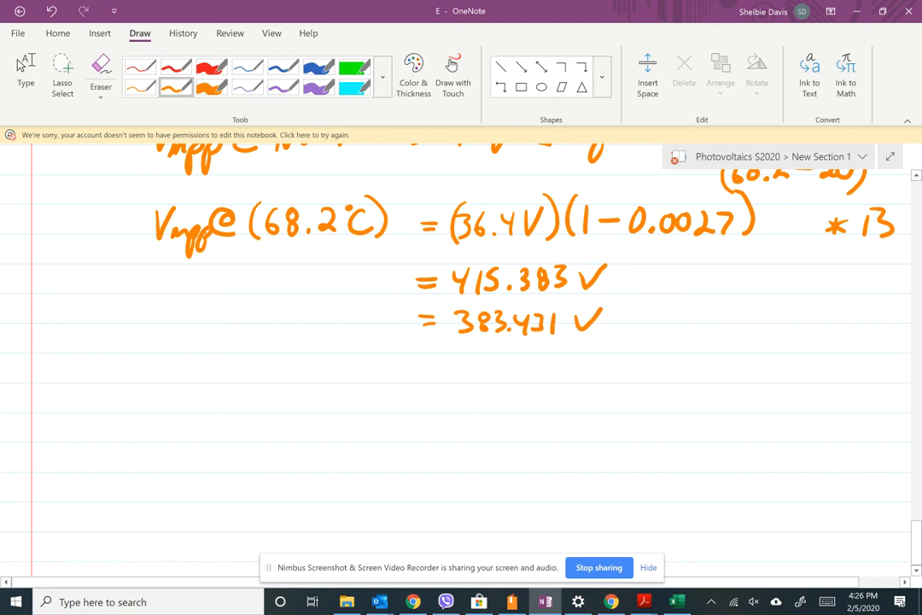
Switch to the SMA Sunny Boy datasheet in Acrobat Reader, enlarge the technical data table and highlight the harmonics value "4 %"
{"action": "scroll", "coordinate": [461, 358], "scroll_direction": "up", "scroll_amount": 2}
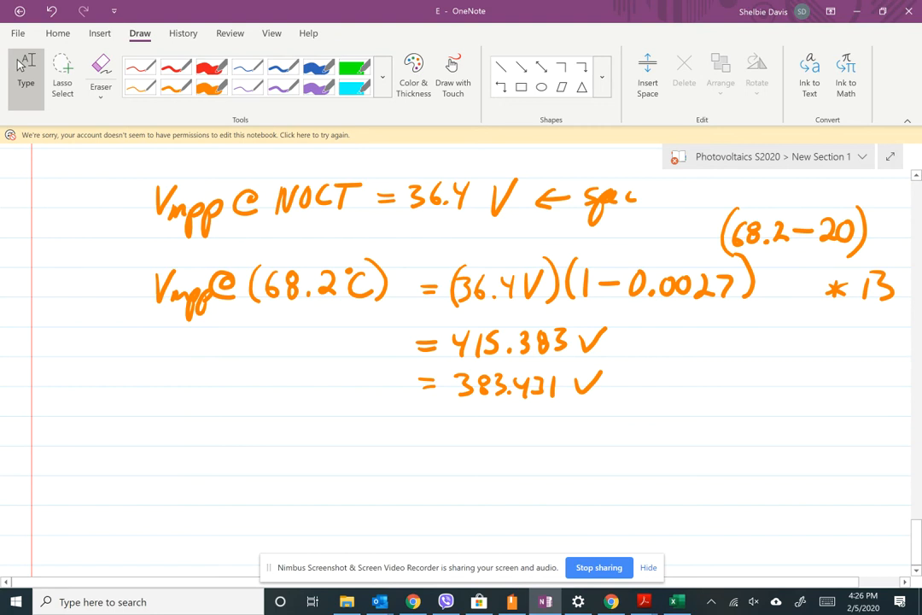
{"action": "mouse_move", "coordinate": [644, 601]}
{"action": "left_click", "coordinate": [797, 534]}
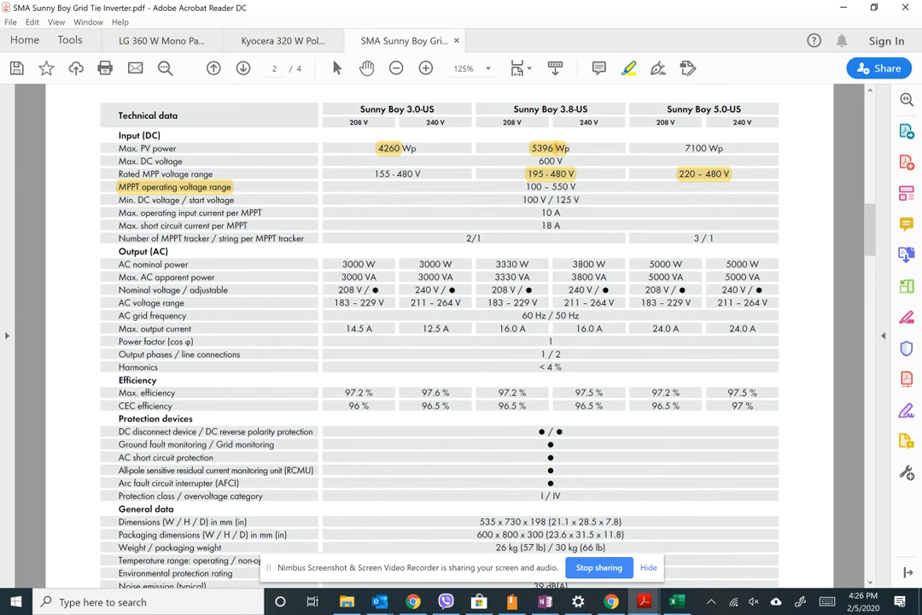
{"action": "scroll", "coordinate": [594, 147], "scroll_direction": "up", "scroll_amount": 5}
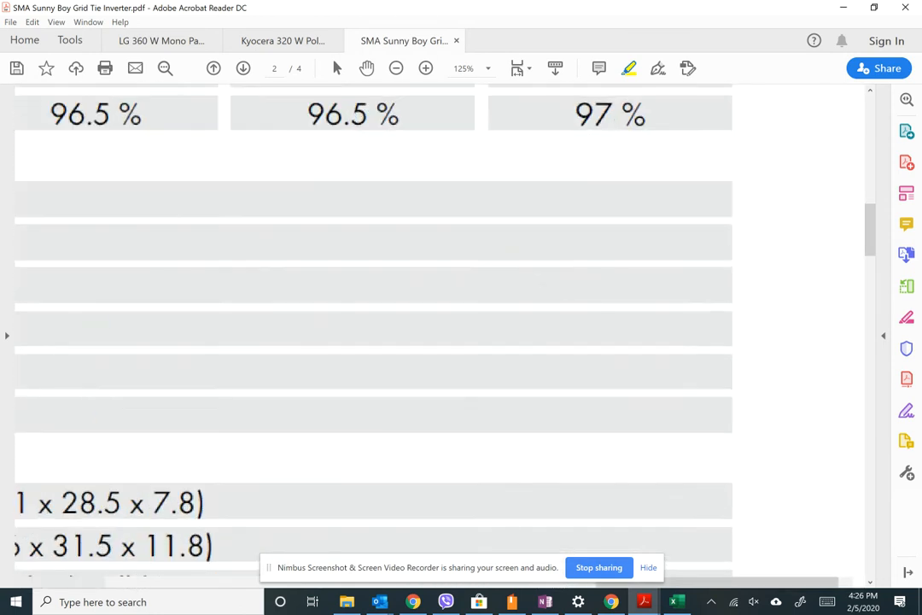
{"action": "scroll", "coordinate": [653, 286], "scroll_direction": "down", "scroll_amount": 3}
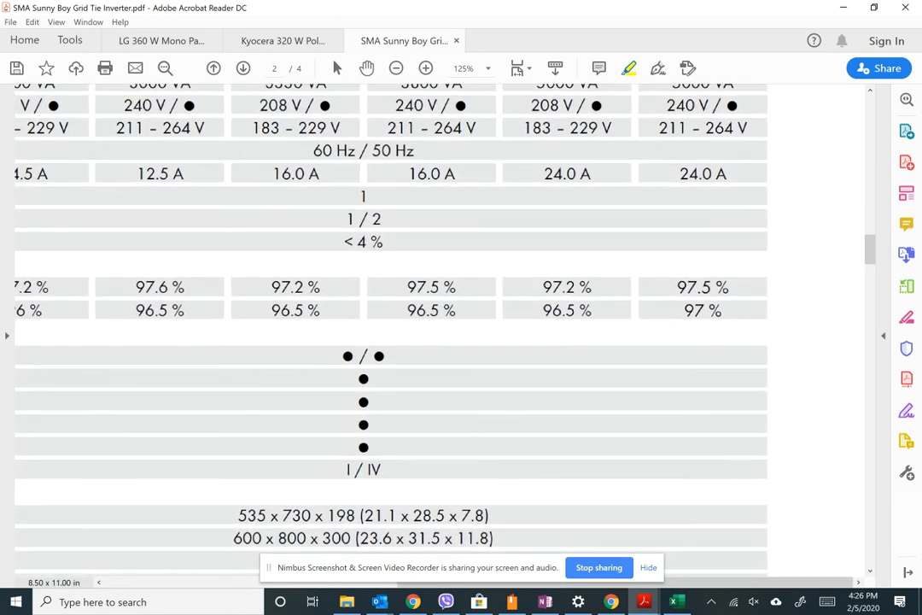
{"action": "mouse_move", "coordinate": [355, 243]}
{"action": "left_mouse_down"}
{"action": "mouse_move", "coordinate": [632, 309]}
{"action": "mouse_move", "coordinate": [724, 309]}
{"action": "mouse_move", "coordinate": [504, 258]}
{"action": "mouse_move", "coordinate": [386, 246]}
{"action": "left_mouse_up"}
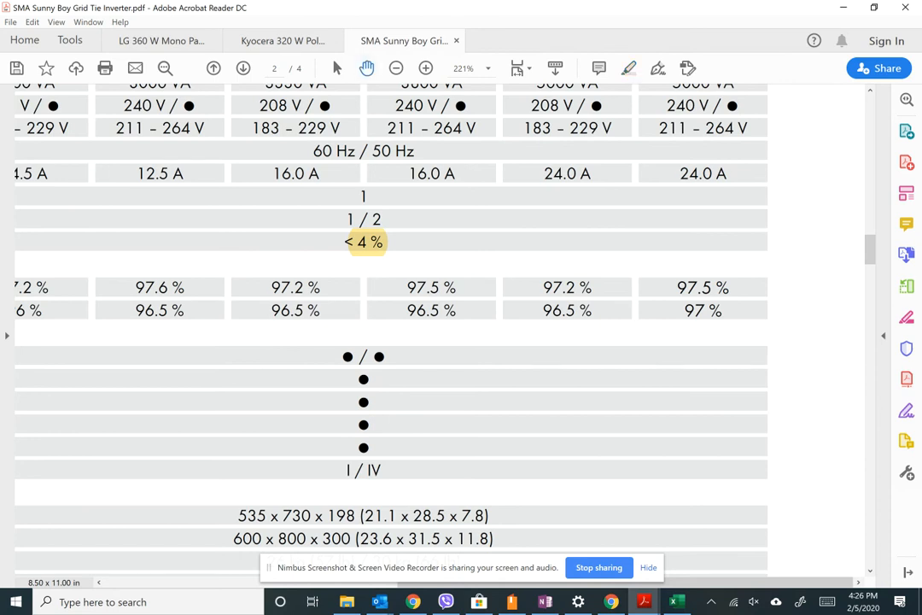
In the Sunny Boy 3.8-US AC nominal power row, highlight the "W" after 3330 and the "3800"
{"action": "scroll", "coordinate": [391, 333], "scroll_direction": "up", "scroll_amount": 5}
{"action": "scroll", "coordinate": [392, 333], "scroll_direction": "up", "scroll_amount": 2}
{"action": "scroll", "coordinate": [391, 333], "scroll_direction": "left", "scroll_amount": 2}
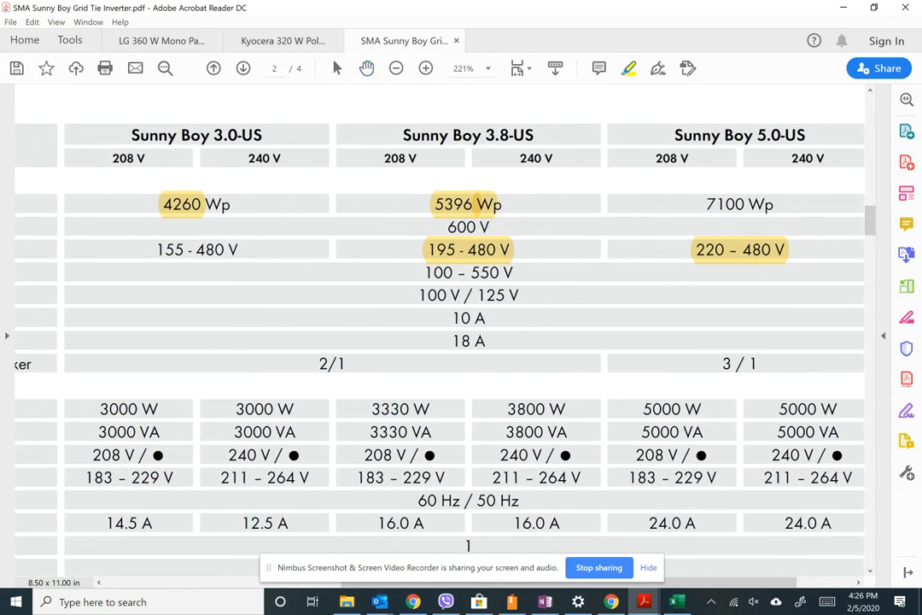
{"action": "left_click", "coordinate": [484, 250]}
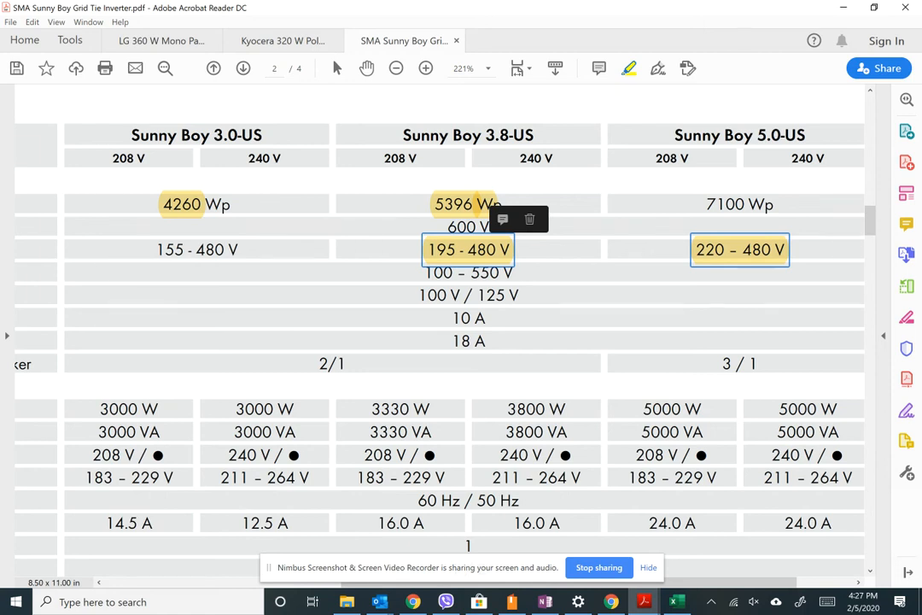
{"action": "left_click_drag", "start_coordinate": [413, 409], "coordinate": [547, 409]}
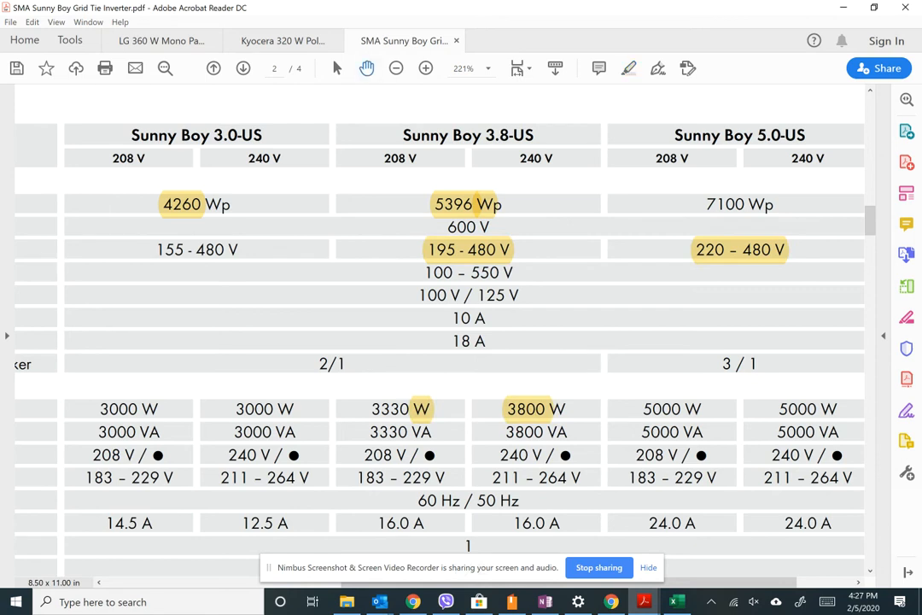
Highlight the lower limit "100" of the MPPT operating voltage range in the datasheet
{"action": "scroll", "coordinate": [440, 342], "scroll_direction": "left", "scroll_amount": 5}
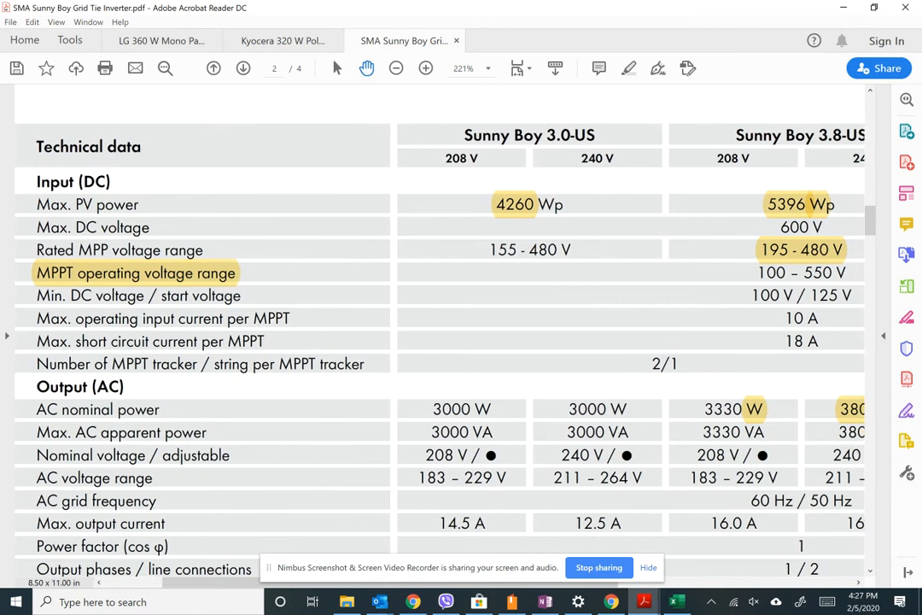
{"action": "scroll", "coordinate": [439, 342], "scroll_direction": "right", "scroll_amount": 2}
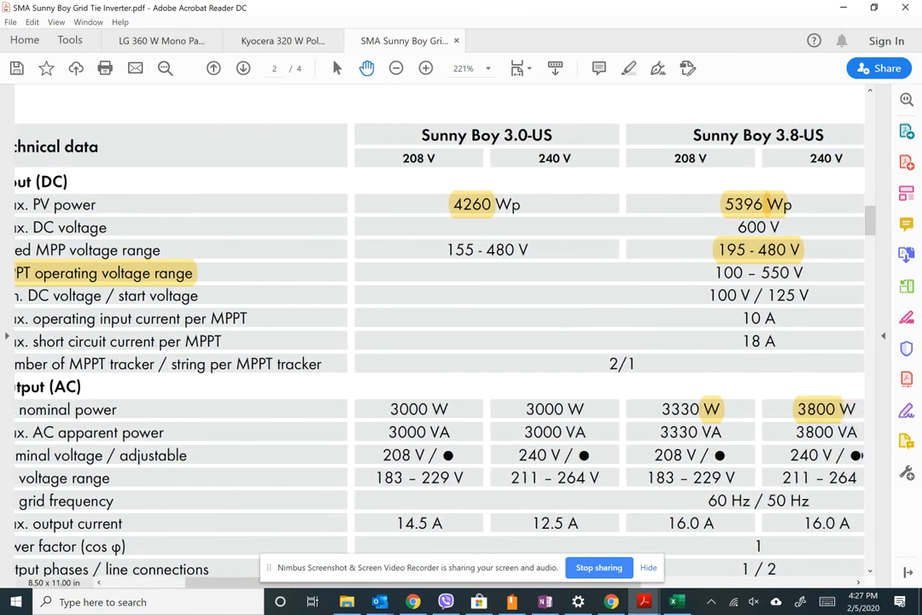
{"action": "scroll", "coordinate": [439, 342], "scroll_direction": "right", "scroll_amount": 6}
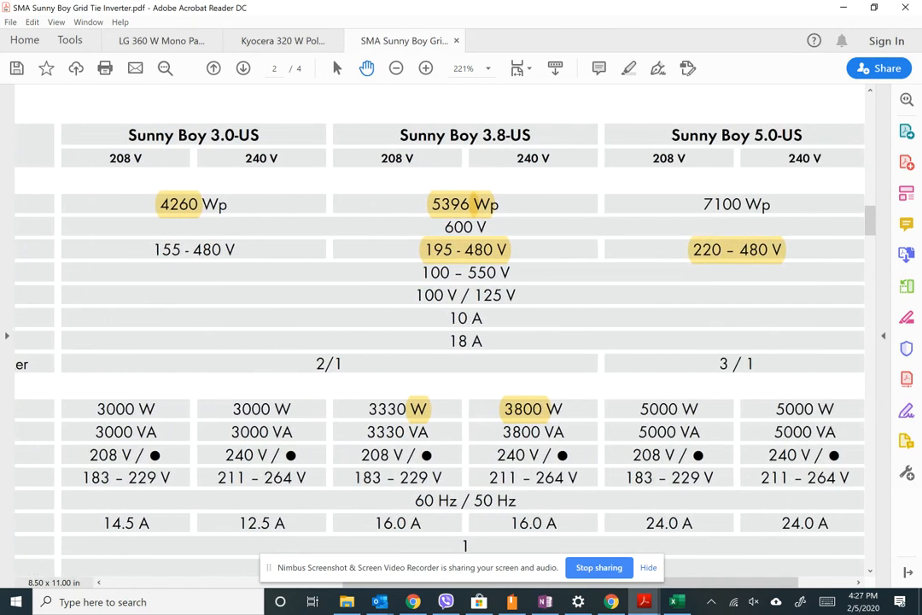
{"action": "left_click_drag", "start_coordinate": [421, 272], "coordinate": [453, 272]}
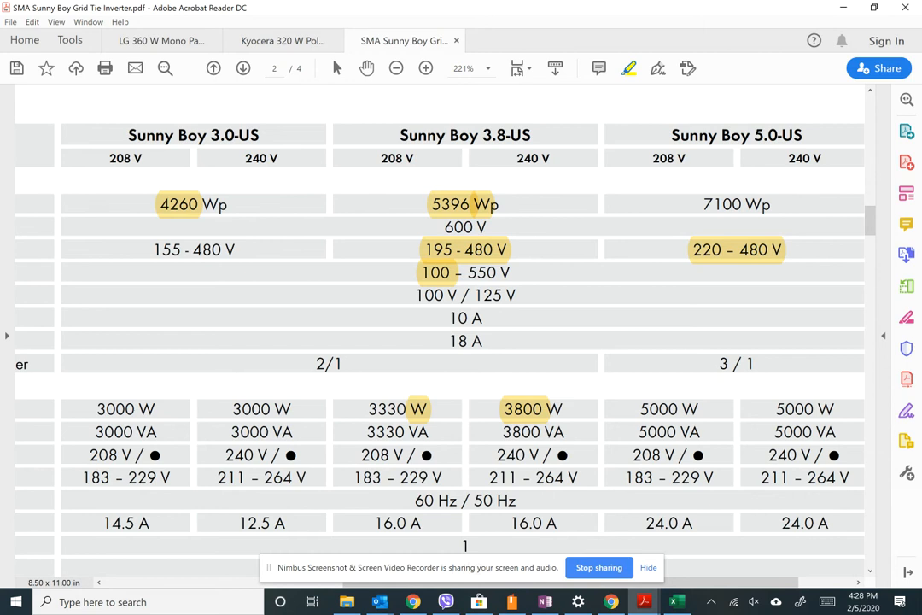
Switch to OneNote and handwrite "> 195 V" beside the 383.431 V result, with an arrow note "MPP operate range"
{"action": "key", "text": "alt+Tab"}
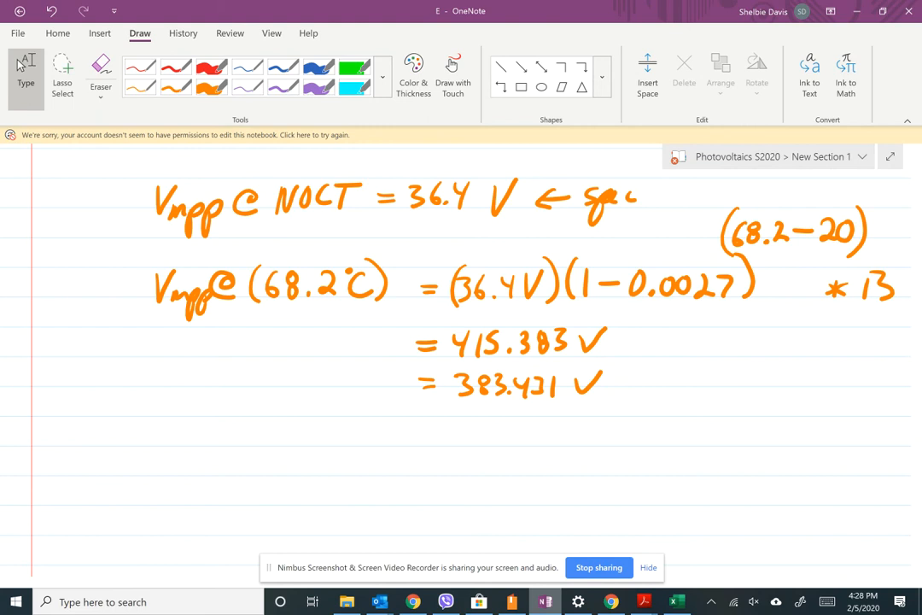
{"action": "left_click_drag", "start_coordinate": [637, 373], "coordinate": [644, 373]}
{"action": "mouse_move", "coordinate": [648, 416]}
{"action": "left_mouse_down"}
{"action": "mouse_move", "coordinate": [649, 437]}
{"action": "mouse_move", "coordinate": [724, 439]}
{"action": "left_mouse_up"}
{"action": "mouse_move", "coordinate": [755, 409]}
{"action": "left_mouse_down"}
{"action": "mouse_move", "coordinate": [768, 436]}
{"action": "mouse_move", "coordinate": [785, 408]}
{"action": "left_mouse_up"}
{"action": "mouse_move", "coordinate": [735, 454]}
{"action": "left_mouse_down"}
{"action": "mouse_move", "coordinate": [749, 476]}
{"action": "mouse_move", "coordinate": [744, 460]}
{"action": "mouse_move", "coordinate": [773, 474]}
{"action": "mouse_move", "coordinate": [776, 497]}
{"action": "mouse_move", "coordinate": [780, 478]}
{"action": "left_mouse_up"}
{"action": "left_click_drag", "start_coordinate": [795, 467], "coordinate": [791, 477]}
{"action": "mouse_move", "coordinate": [760, 510]}
{"action": "left_mouse_down"}
{"action": "mouse_move", "coordinate": [815, 510]}
{"action": "mouse_move", "coordinate": [773, 536]}
{"action": "mouse_move", "coordinate": [799, 534]}
{"action": "mouse_move", "coordinate": [821, 555]}
{"action": "mouse_move", "coordinate": [840, 532]}
{"action": "left_mouse_up"}
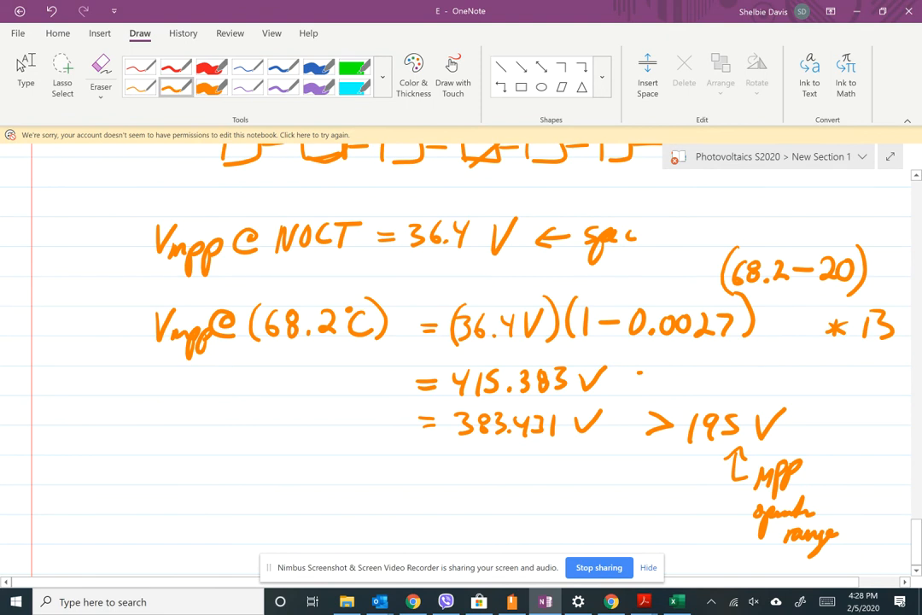
Return to the Sunny Boy datasheet in Acrobat Reader and highlight 3800 W through 5000 W plus Max. AC apparent power through 3330 VA
{"action": "scroll", "coordinate": [21, 66], "scroll_direction": "down", "scroll_amount": 3}
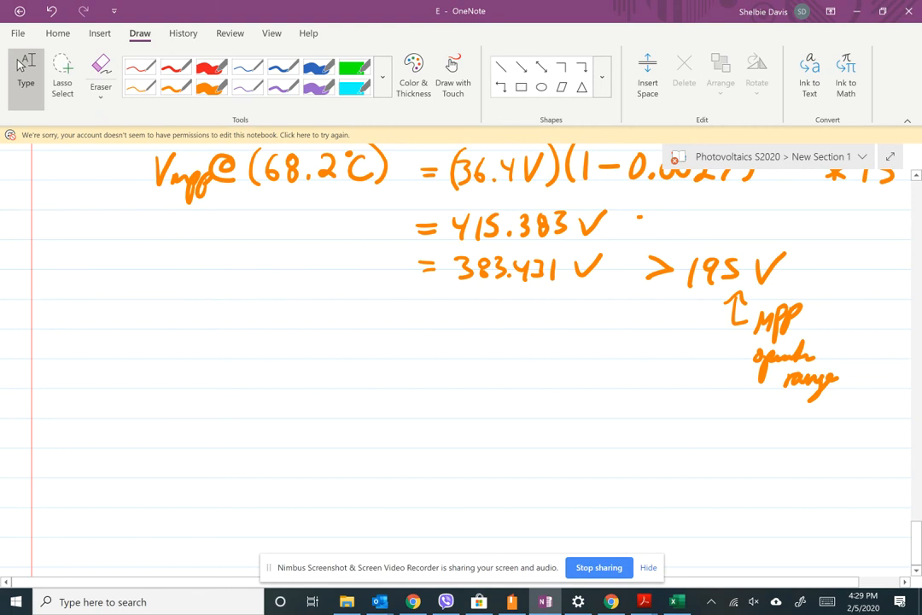
{"action": "left_click", "coordinate": [599, 568]}
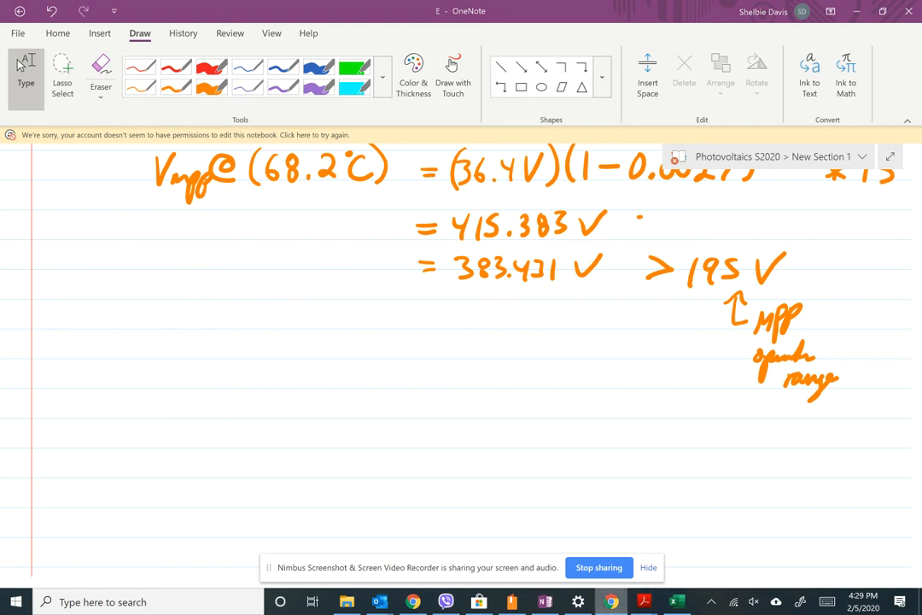
{"action": "left_click", "coordinate": [644, 602]}
{"action": "left_click", "coordinate": [790, 536]}
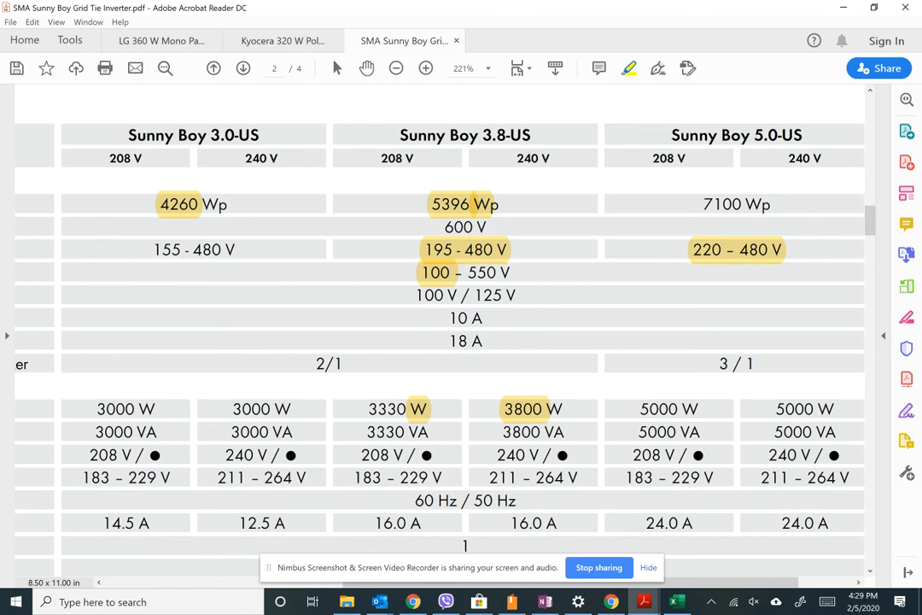
{"action": "scroll", "coordinate": [440, 329], "scroll_direction": "down", "scroll_amount": 2}
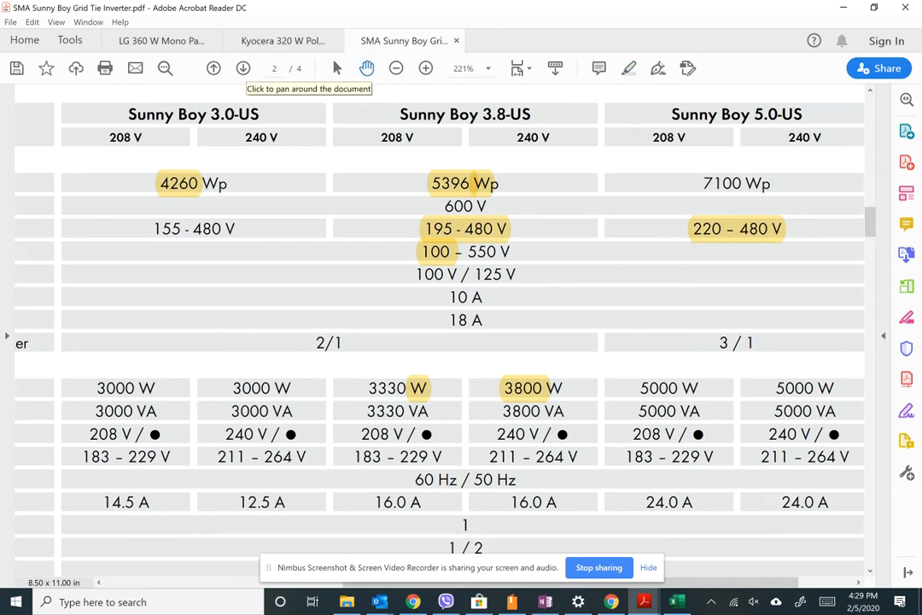
{"action": "scroll", "coordinate": [440, 329], "scroll_direction": "up", "scroll_amount": 2}
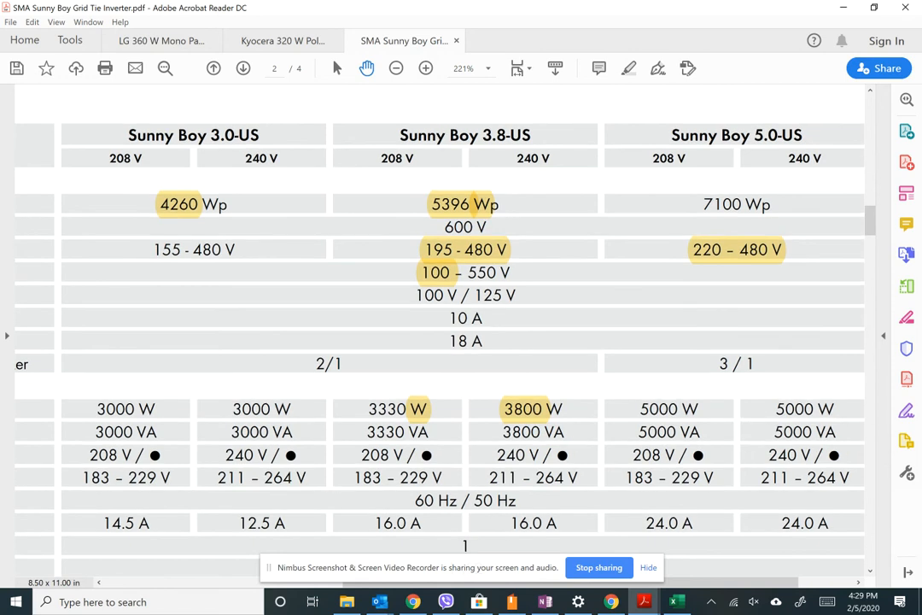
{"action": "scroll", "coordinate": [440, 329], "scroll_direction": "left", "scroll_amount": 3}
{"action": "scroll", "coordinate": [440, 329], "scroll_direction": "left", "scroll_amount": 3}
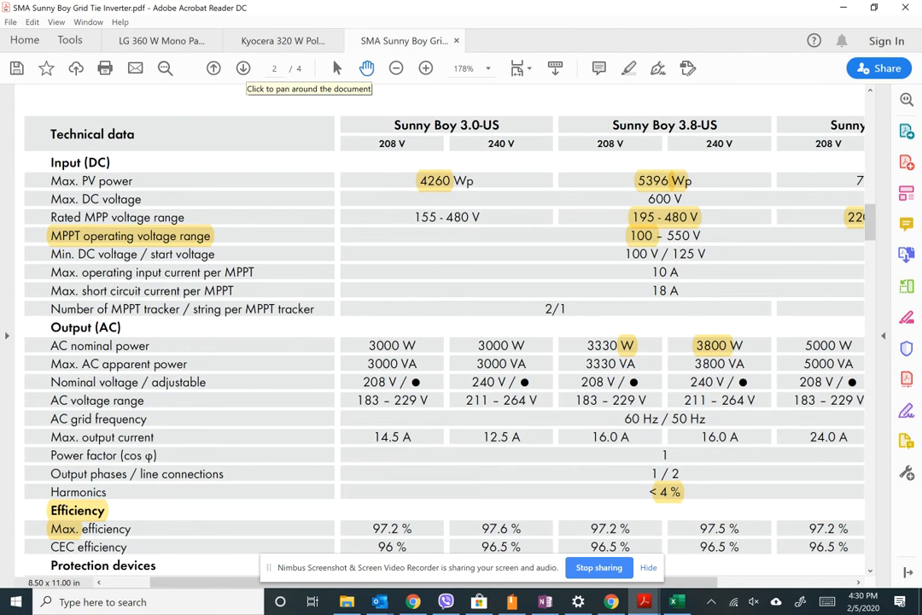
{"action": "mouse_move", "coordinate": [694, 357]}
{"action": "left_mouse_down"}
{"action": "mouse_move", "coordinate": [731, 346]}
{"action": "mouse_move", "coordinate": [697, 346]}
{"action": "mouse_move", "coordinate": [743, 346]}
{"action": "mouse_move", "coordinate": [697, 346]}
{"action": "left_mouse_up"}
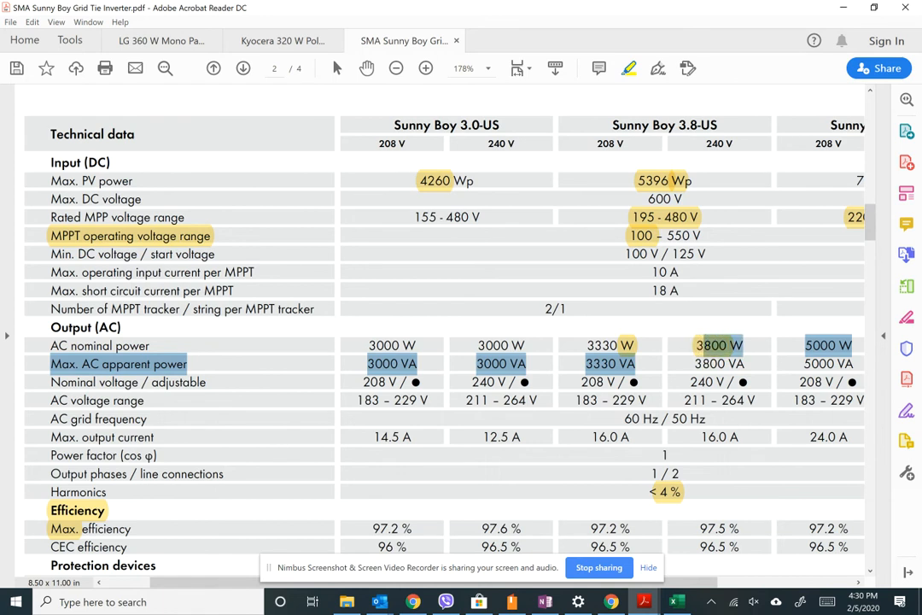
{"action": "mouse_move", "coordinate": [697, 347]}
{"action": "left_mouse_down"}
{"action": "mouse_move", "coordinate": [731, 347]}
{"action": "mouse_move", "coordinate": [696, 347]}
{"action": "mouse_move", "coordinate": [731, 347]}
{"action": "mouse_move", "coordinate": [696, 347]}
{"action": "mouse_move", "coordinate": [731, 347]}
{"action": "mouse_move", "coordinate": [704, 347]}
{"action": "left_mouse_up"}
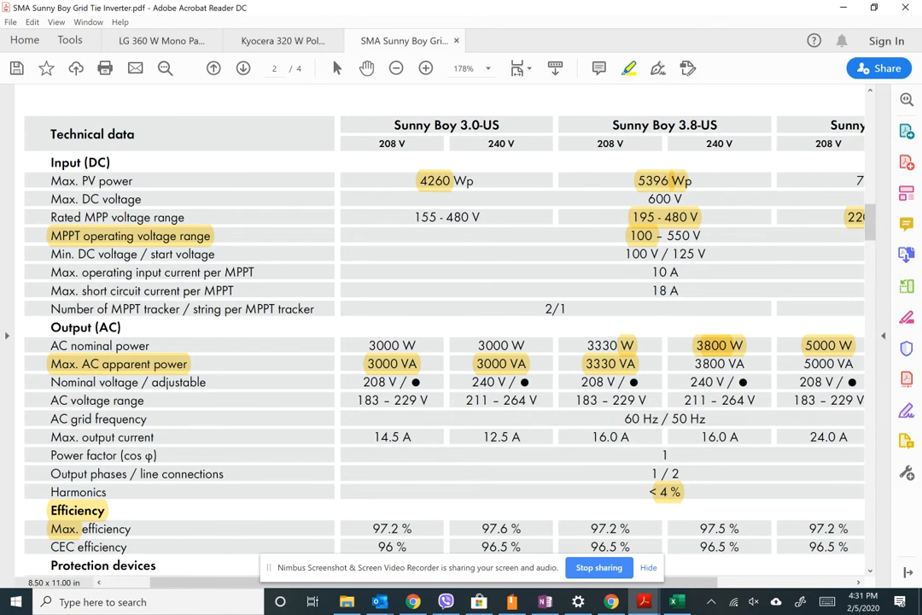
Switch to OneNote and handwrite "13 panels x 360 W =" in orange ink below the voltage results
{"action": "key", "text": "alt+Tab"}
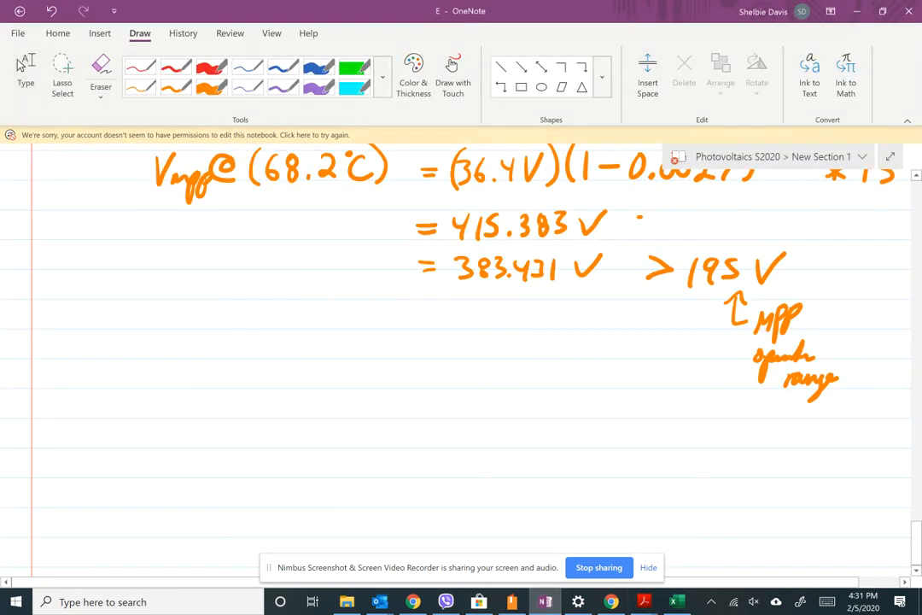
{"action": "scroll", "coordinate": [452, 359], "scroll_direction": "down", "scroll_amount": 2}
{"action": "left_click", "coordinate": [176, 87]}
{"action": "left_click_drag", "start_coordinate": [147, 316], "coordinate": [147, 346]}
{"action": "mouse_move", "coordinate": [158, 319]}
{"action": "left_mouse_down"}
{"action": "mouse_move", "coordinate": [159, 344]}
{"action": "mouse_move", "coordinate": [182, 368]}
{"action": "mouse_move", "coordinate": [210, 337]}
{"action": "mouse_move", "coordinate": [248, 335]}
{"action": "mouse_move", "coordinate": [247, 343]}
{"action": "left_mouse_up"}
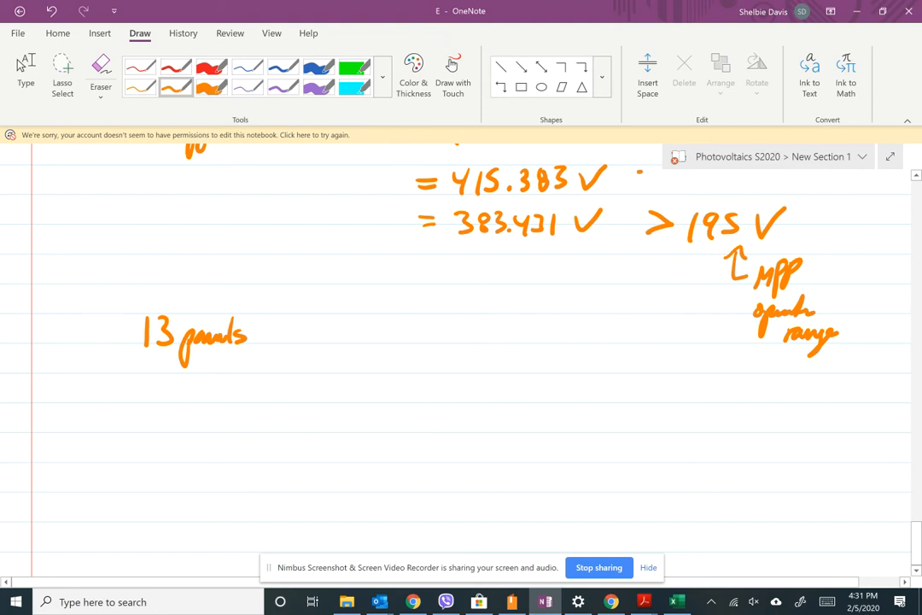
{"action": "mouse_move", "coordinate": [279, 326]}
{"action": "left_mouse_down"}
{"action": "mouse_move", "coordinate": [294, 342]}
{"action": "mouse_move", "coordinate": [280, 341]}
{"action": "mouse_move", "coordinate": [310, 343]}
{"action": "mouse_move", "coordinate": [349, 326]}
{"action": "mouse_move", "coordinate": [422, 326]}
{"action": "mouse_move", "coordinate": [422, 334]}
{"action": "left_mouse_up"}
{"action": "left_click", "coordinate": [348, 326]}
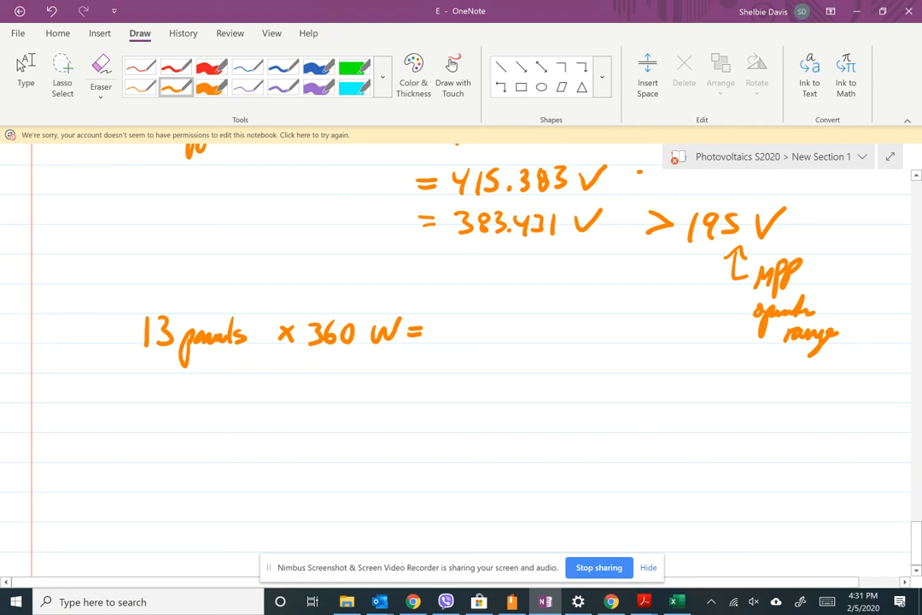
Complete the panel power equation with "4680 W", write "= 4.68 kW" beneath it and double-underline that result
{"action": "left_click_drag", "start_coordinate": [450, 319], "coordinate": [460, 342]}
{"action": "mouse_move", "coordinate": [479, 319]}
{"action": "left_mouse_down"}
{"action": "mouse_move", "coordinate": [471, 333]}
{"action": "mouse_move", "coordinate": [504, 319]}
{"action": "mouse_move", "coordinate": [570, 319]}
{"action": "left_mouse_up"}
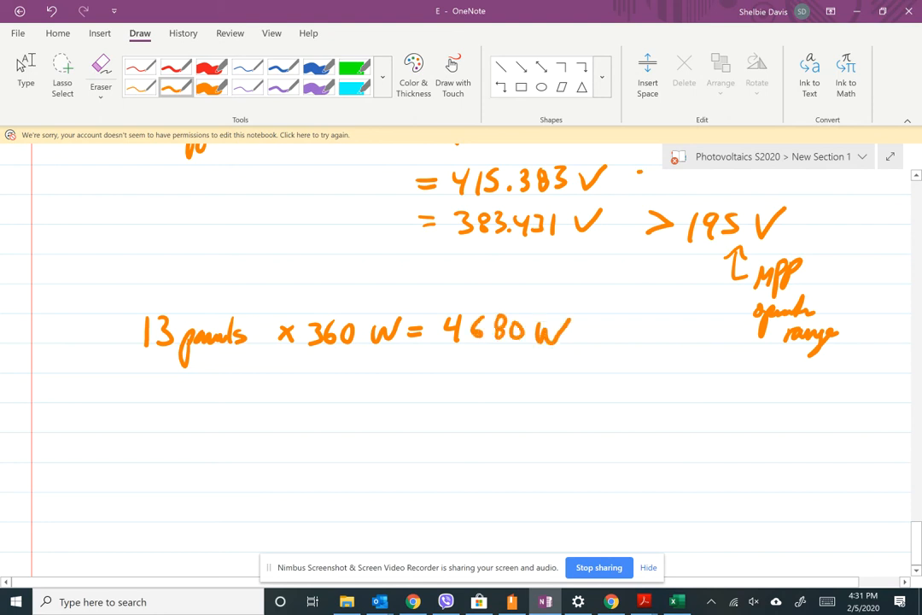
{"action": "left_click_drag", "start_coordinate": [440, 359], "coordinate": [483, 366]}
{"action": "mouse_move", "coordinate": [481, 354]}
{"action": "left_mouse_down"}
{"action": "mouse_move", "coordinate": [482, 371]}
{"action": "mouse_move", "coordinate": [510, 361]}
{"action": "mouse_move", "coordinate": [508, 369]}
{"action": "left_mouse_up"}
{"action": "left_click", "coordinate": [494, 369]}
{"action": "mouse_move", "coordinate": [526, 354]}
{"action": "left_mouse_down"}
{"action": "mouse_move", "coordinate": [521, 362]}
{"action": "mouse_move", "coordinate": [544, 372]}
{"action": "left_mouse_up"}
{"action": "mouse_move", "coordinate": [557, 354]}
{"action": "left_mouse_down"}
{"action": "mouse_move", "coordinate": [559, 371]}
{"action": "mouse_move", "coordinate": [589, 348]}
{"action": "left_mouse_up"}
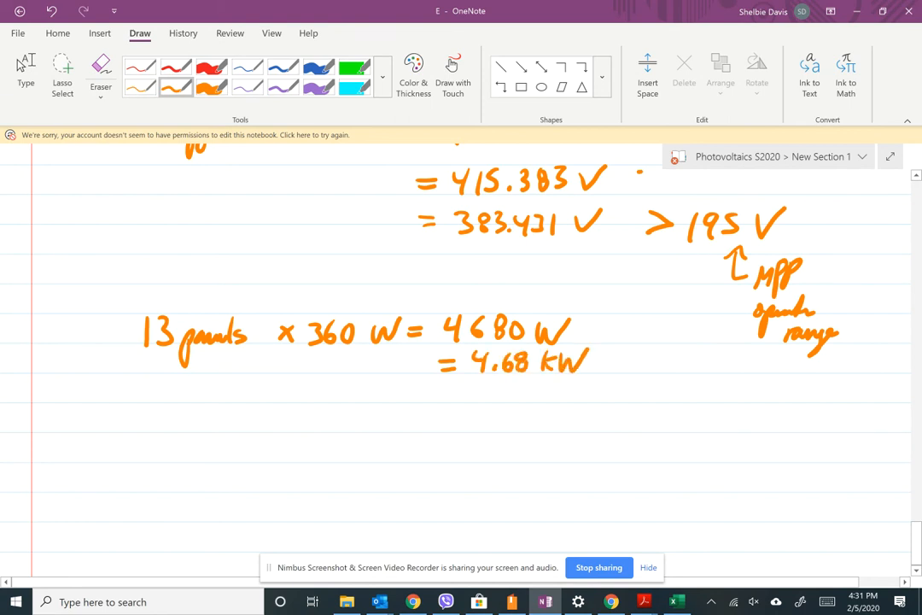
{"action": "left_click_drag", "start_coordinate": [459, 387], "coordinate": [578, 388]}
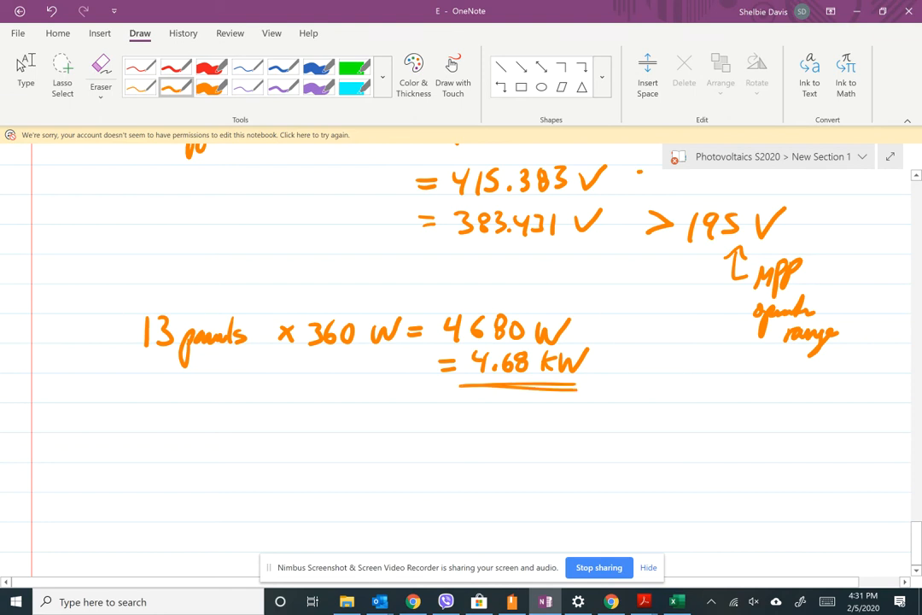
Switch to the PVWatts results page in Chrome and go back to the system info page
{"action": "left_click", "coordinate": [600, 568]}
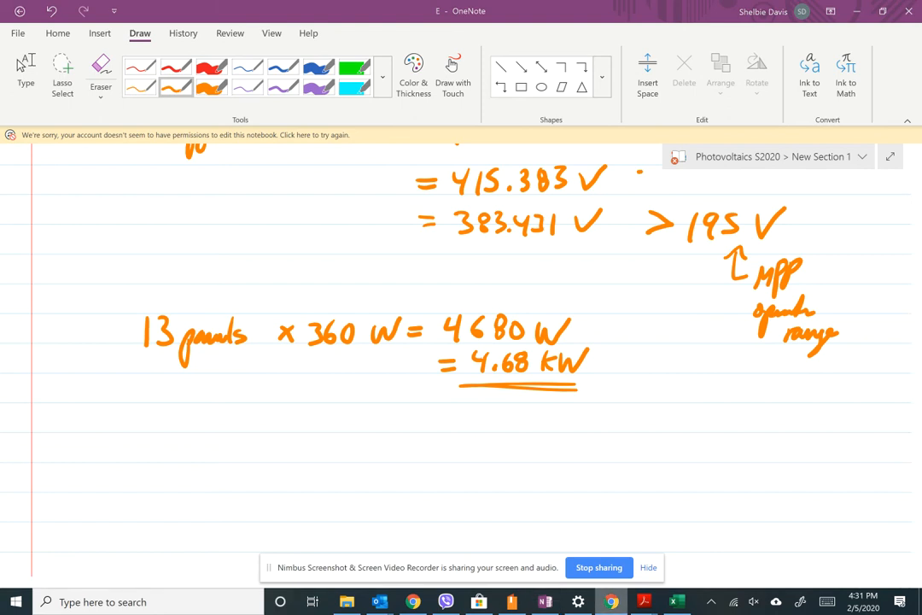
{"action": "left_click", "coordinate": [413, 602]}
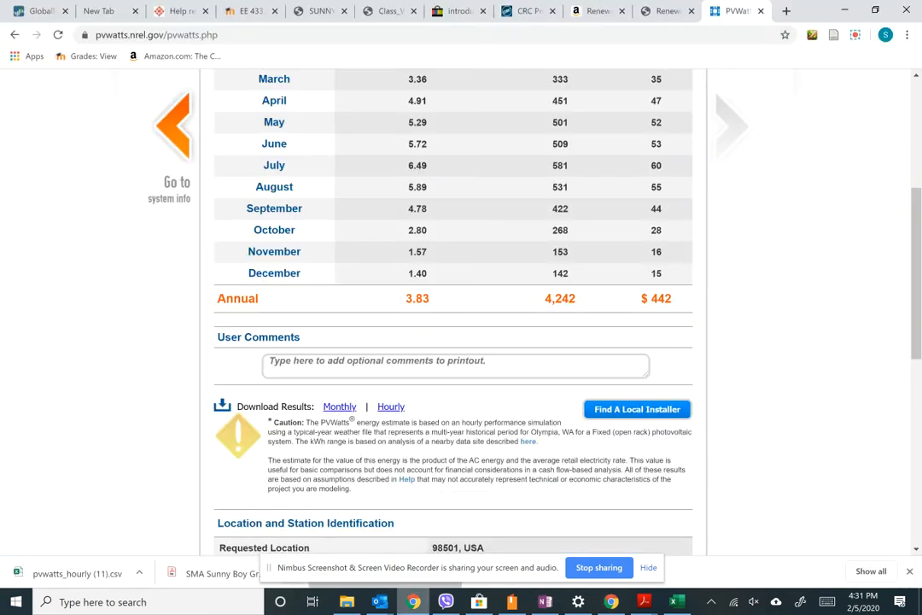
{"action": "left_click", "coordinate": [172, 141]}
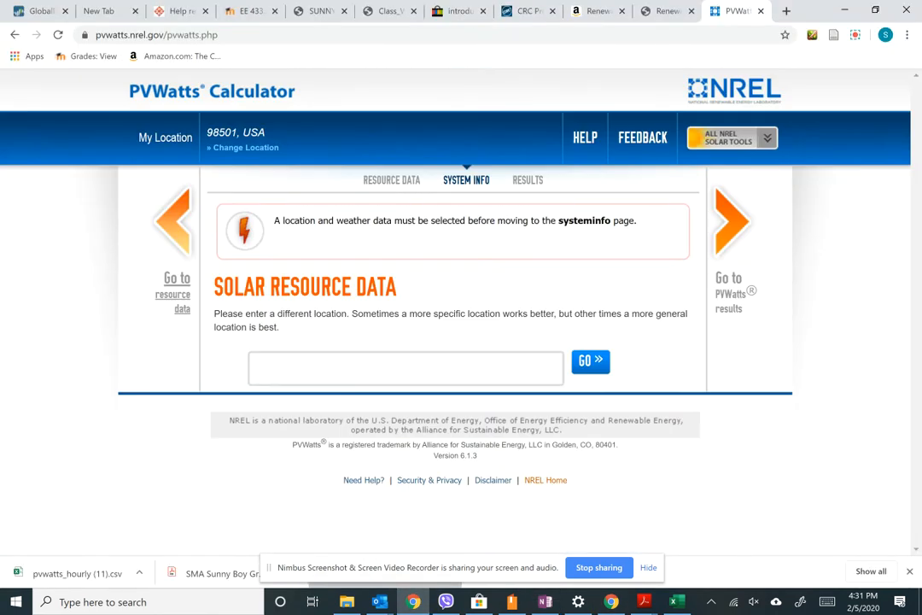
Enter ZIP code 98501 as the PVWatts location and submit it to load the solar resource data
{"action": "left_click", "coordinate": [406, 368]}
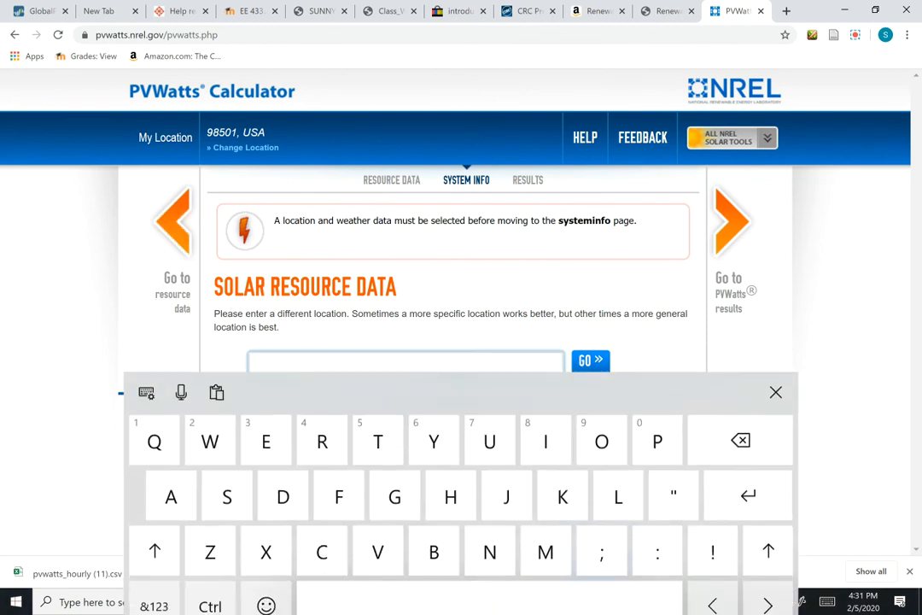
{"action": "left_click", "coordinate": [154, 585]}
{"action": "left_click", "coordinate": [685, 530]}
{"action": "left_click", "coordinate": [630, 530]}
{"action": "left_click", "coordinate": [602, 586]}
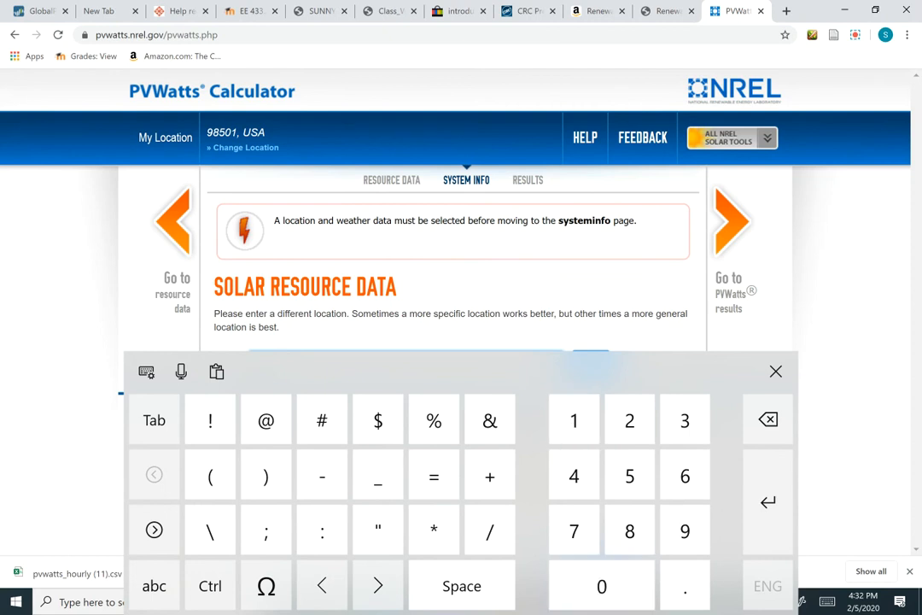
{"action": "left_click", "coordinate": [775, 370]}
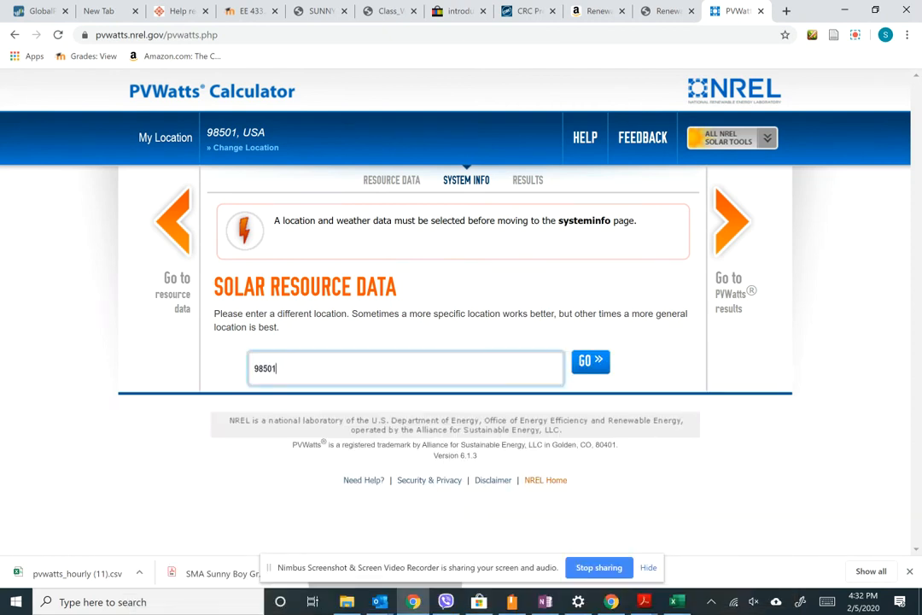
{"action": "left_click", "coordinate": [590, 362]}
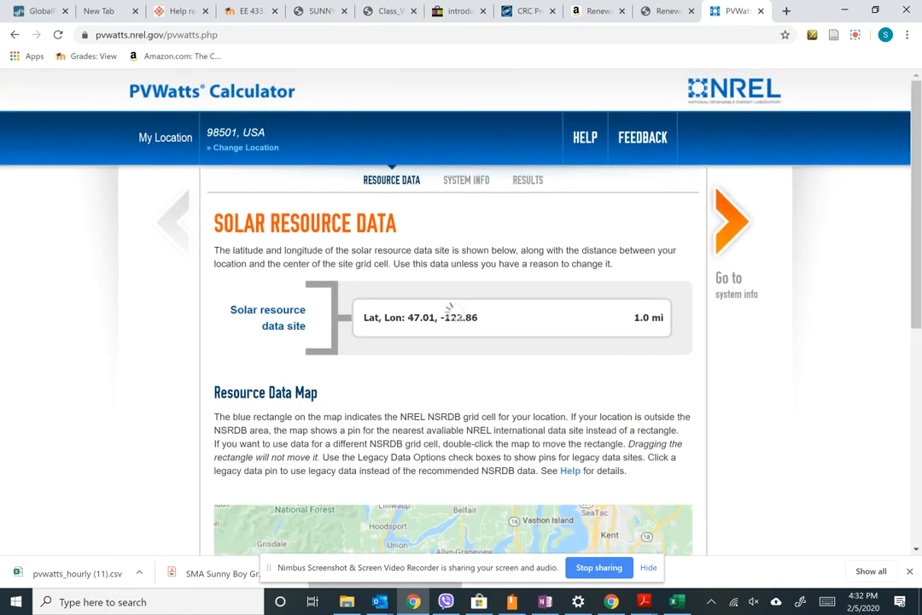
Go to the system info page, then set the DC system size to 4.68 kW and the array type to Fixed (roof mount)
{"action": "left_click", "coordinate": [750, 290]}
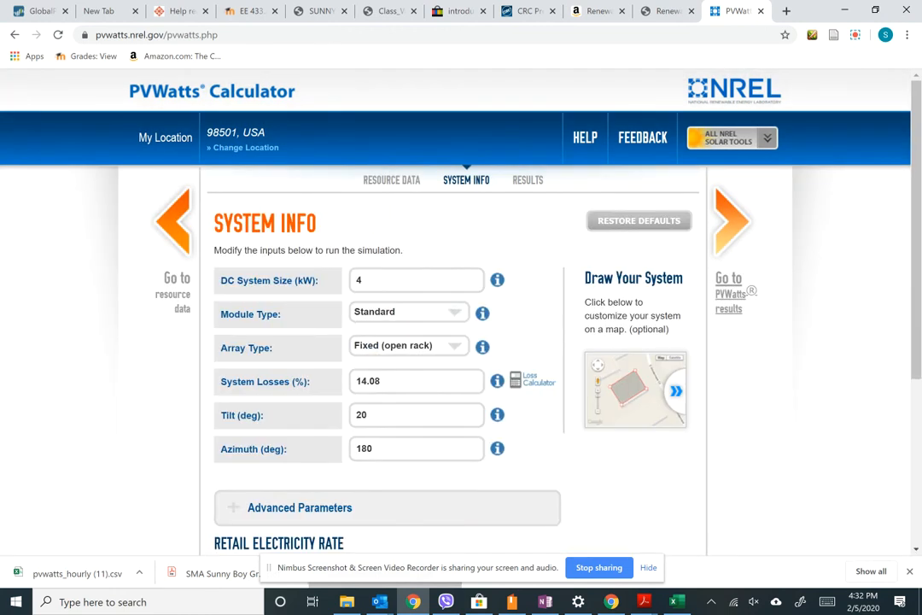
{"action": "left_click", "coordinate": [360, 280]}
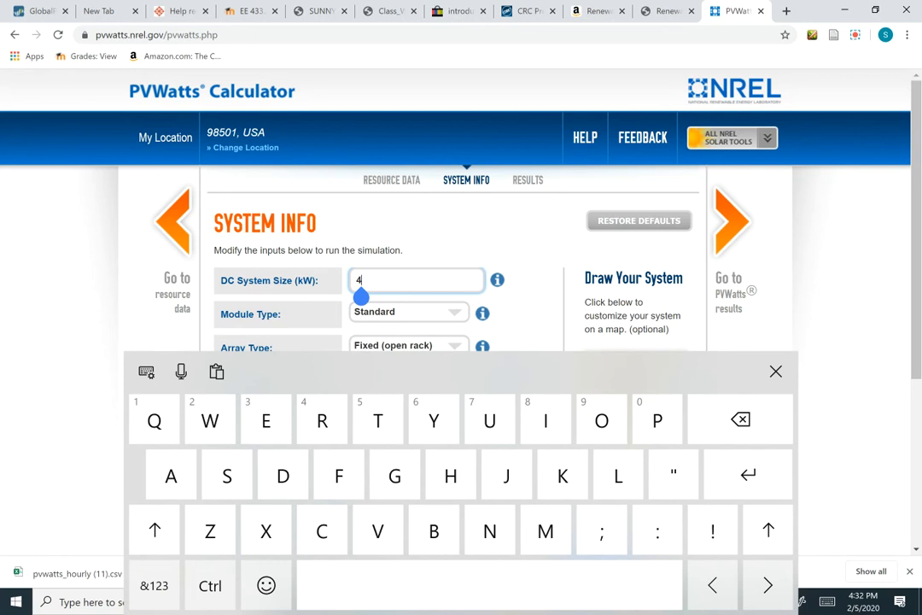
{"action": "left_click", "coordinate": [154, 586]}
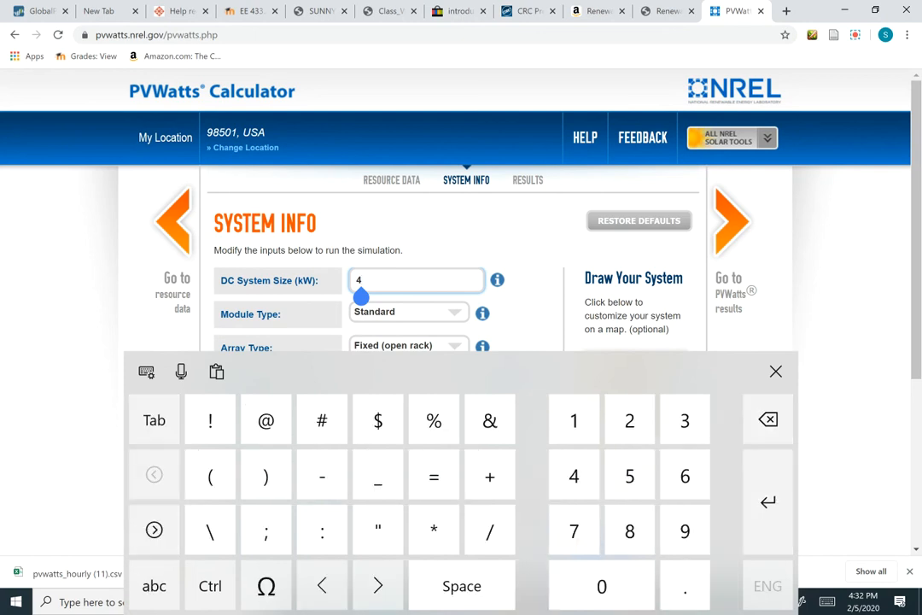
{"action": "type", "text": ".68"}
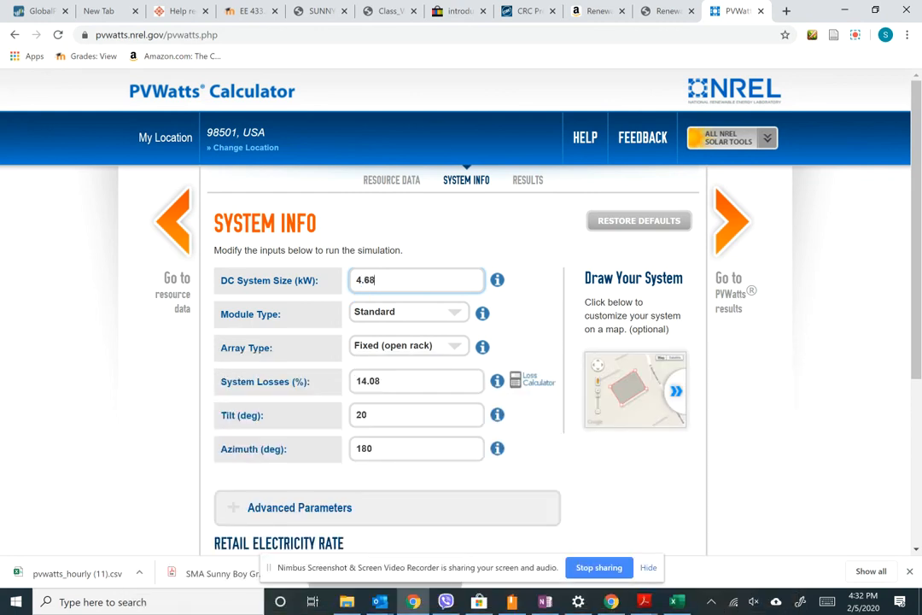
{"action": "left_click", "coordinate": [410, 346]}
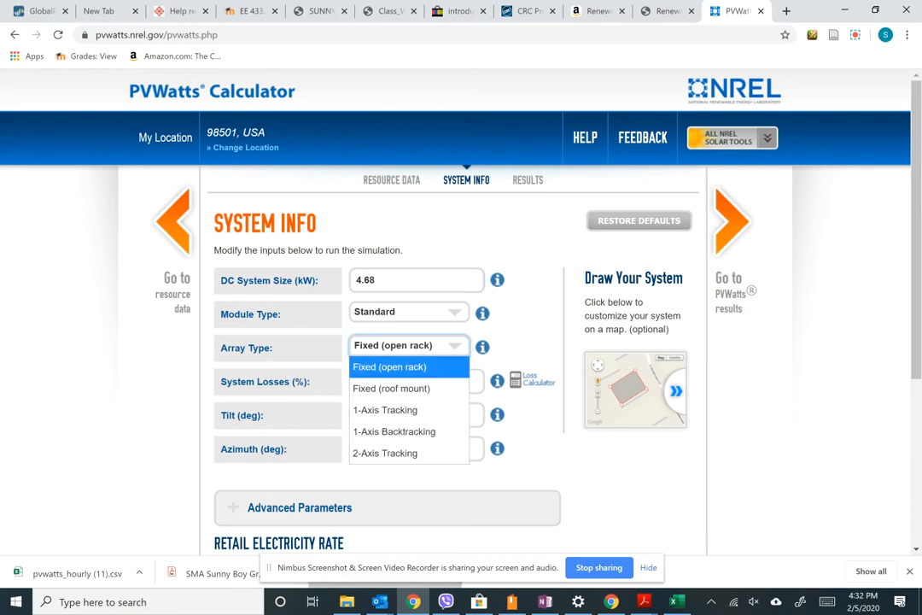
{"action": "left_click", "coordinate": [391, 388]}
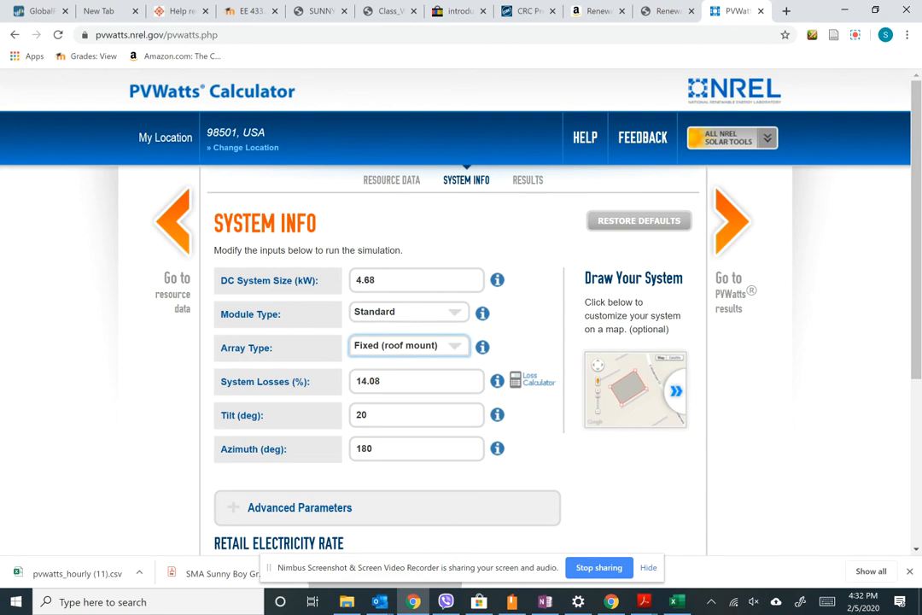
Set the array tilt to 30 degrees
{"action": "left_click", "coordinate": [376, 415]}
{"action": "left_click", "coordinate": [154, 530]}
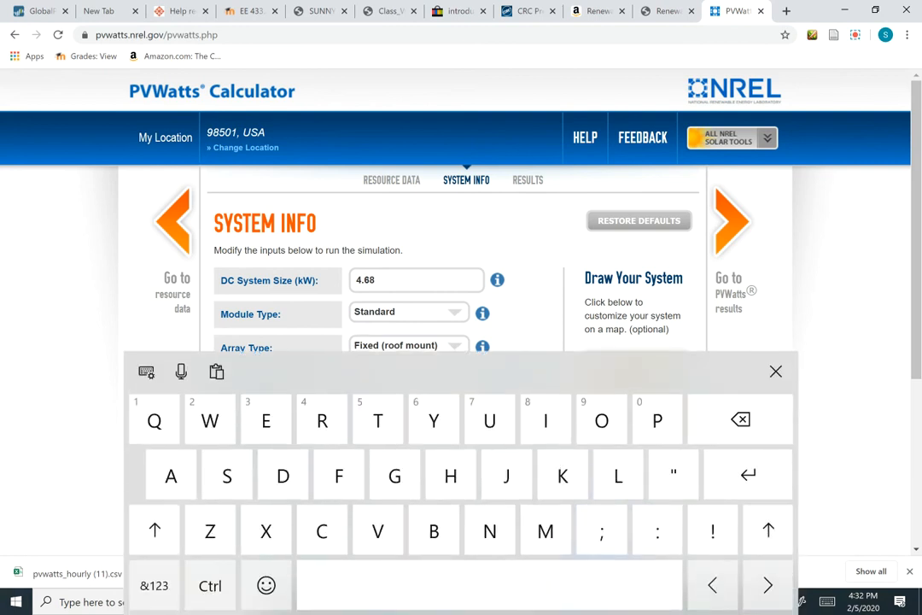
{"action": "left_click", "coordinate": [154, 586]}
{"action": "left_click", "coordinate": [775, 372]}
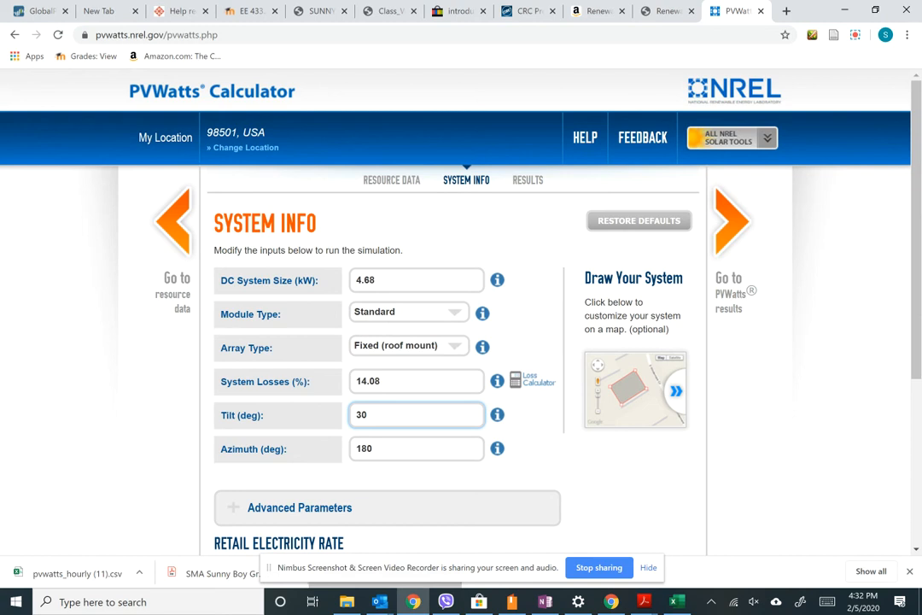
Run the PVWatts simulation, download the hourly results and open the file in Excel
{"action": "key", "text": "Return"}
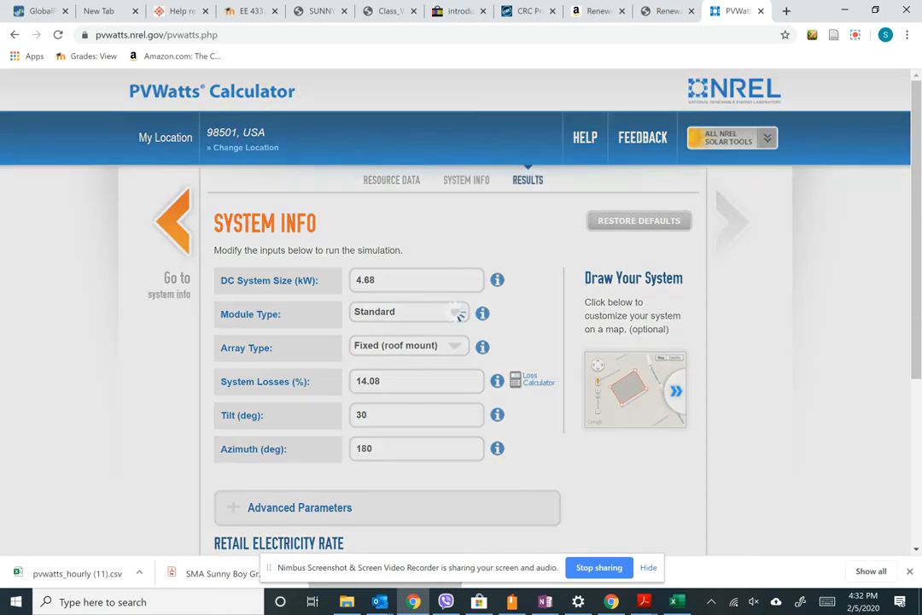
{"action": "scroll", "coordinate": [461, 342], "scroll_direction": "down", "scroll_amount": 5}
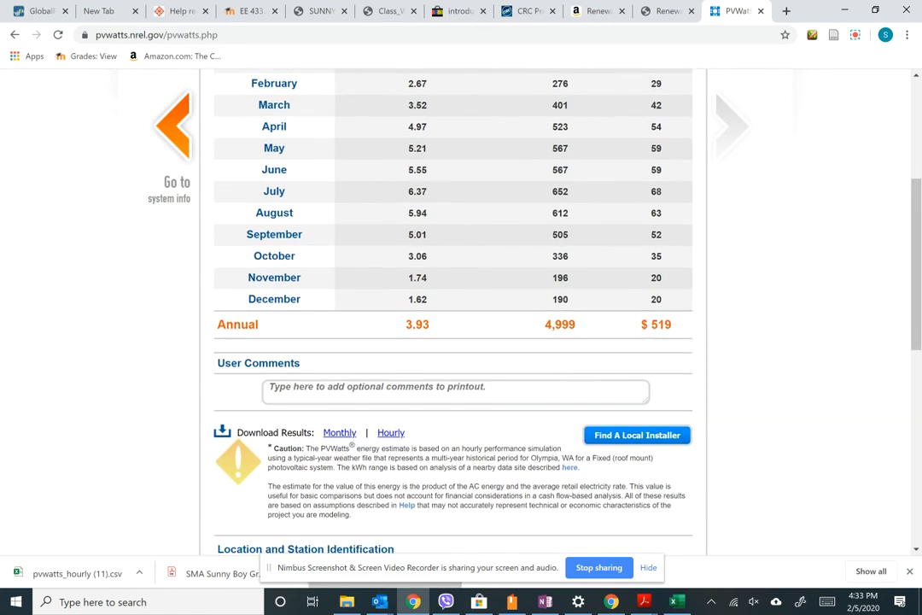
{"action": "left_click", "coordinate": [391, 433]}
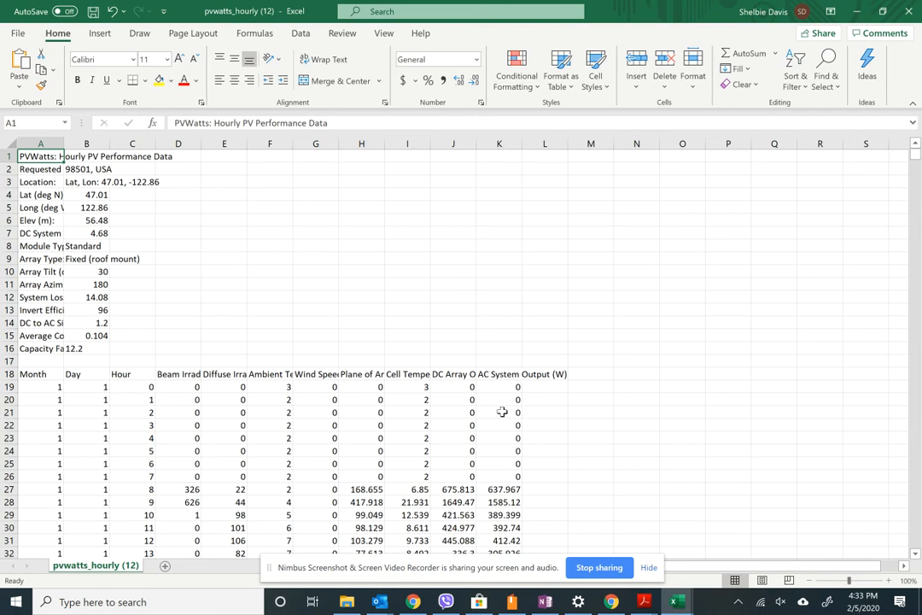
{"action": "left_click_drag", "start_coordinate": [510, 387], "coordinate": [530, 475]}
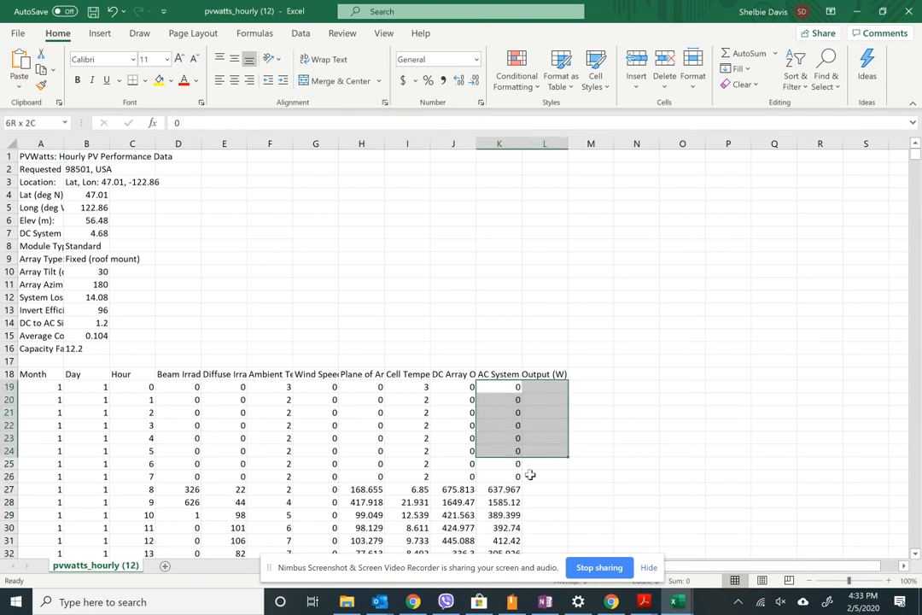
{"action": "left_click", "coordinate": [544, 397]}
{"action": "left_click_drag", "start_coordinate": [502, 391], "coordinate": [517, 453]}
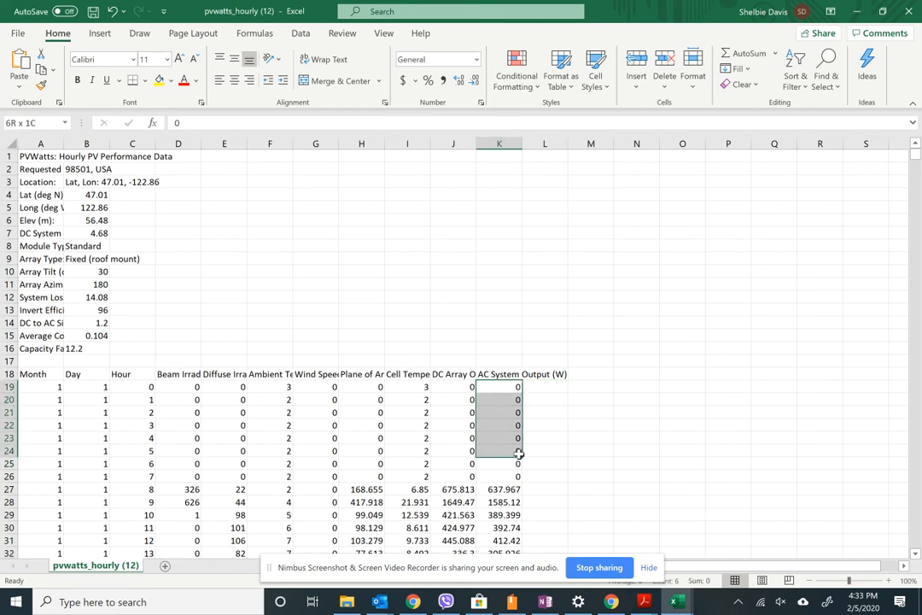
{"action": "left_click", "coordinate": [589, 362]}
{"action": "left_click", "coordinate": [627, 246]}
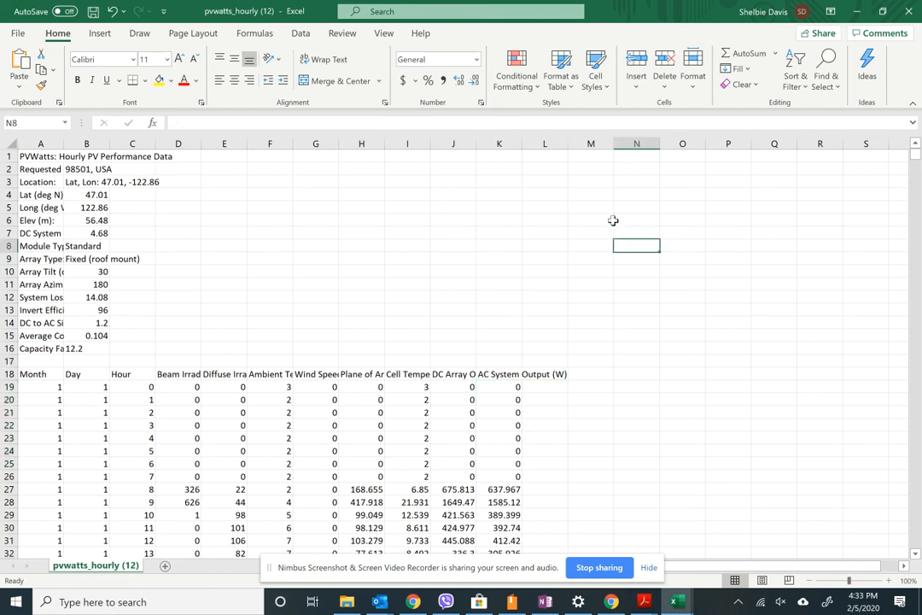
{"action": "left_click", "coordinate": [548, 386]}
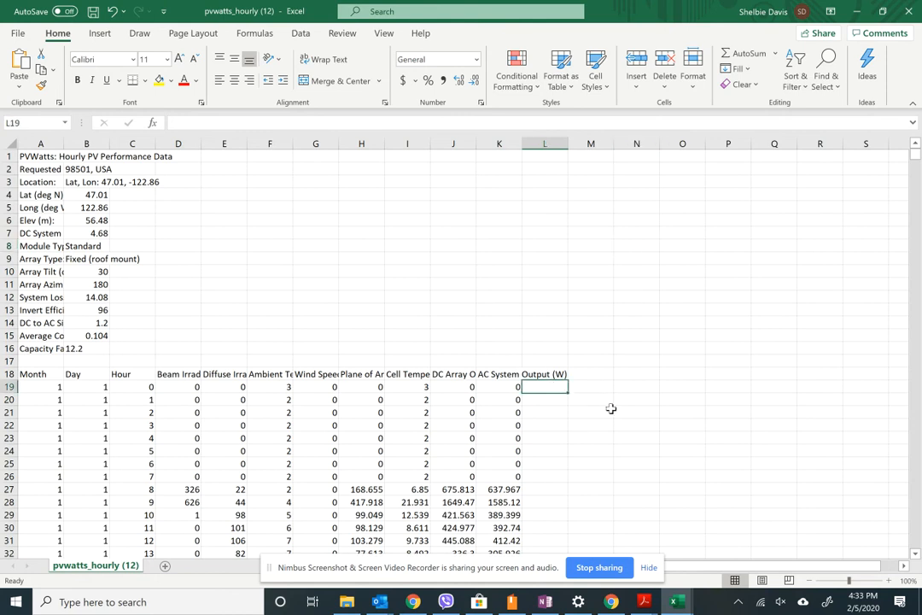
Enter the heading "Above 3000" in cell N18, in line with the hourly data headers
{"action": "left_click", "coordinate": [639, 376]}
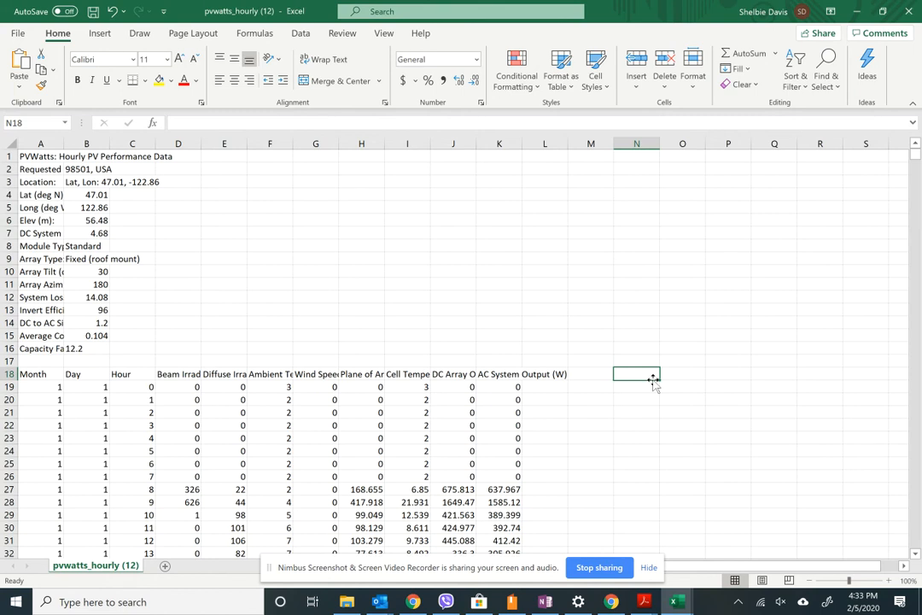
{"action": "type", "text": "Above"}
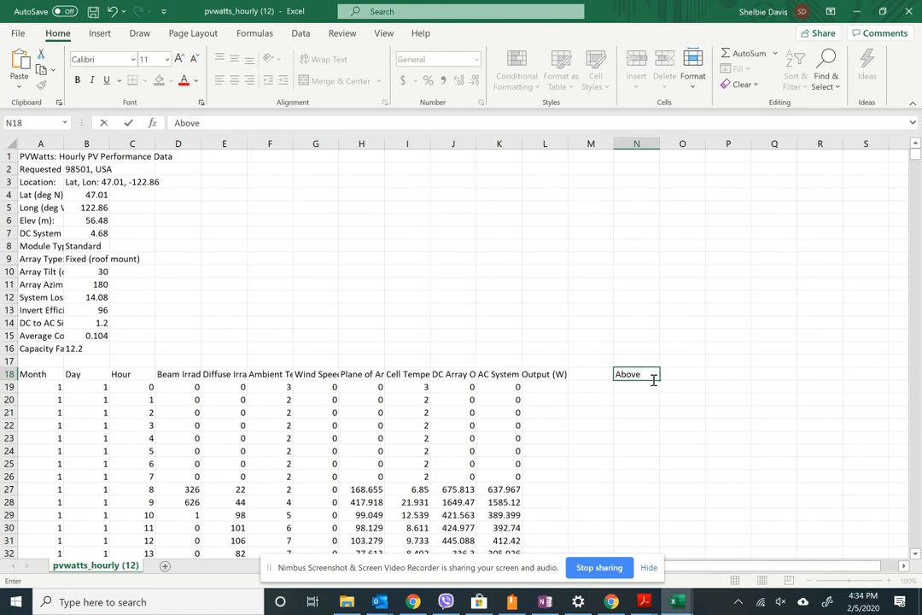
{"action": "type", "text": "3000"}
{"action": "key", "text": "Return"}
Write the formula =if(K19>3000,1,0) in cell N19 to flag the first hour's AC system output
{"action": "scroll", "coordinate": [637, 474], "scroll_direction": "down", "scroll_amount": 1}
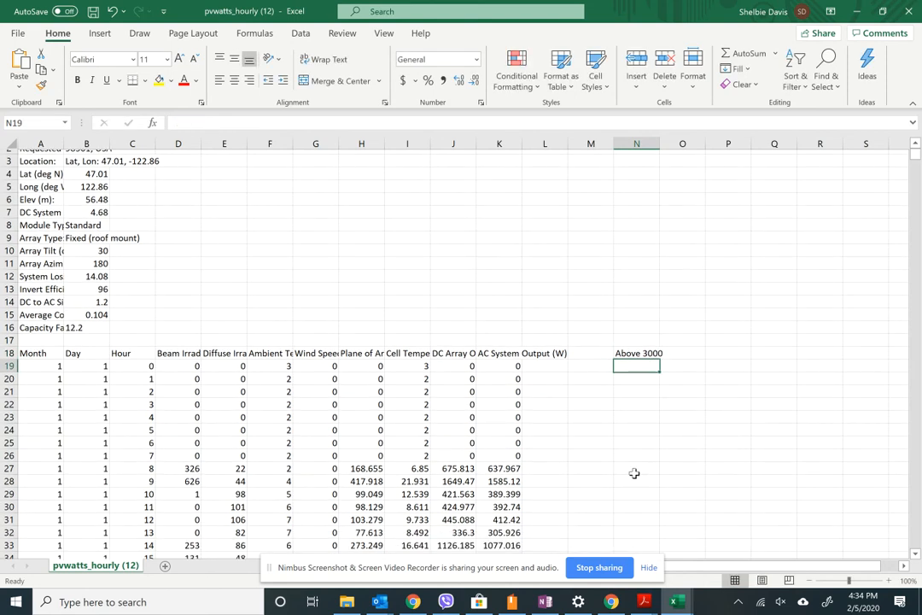
{"action": "scroll", "coordinate": [638, 473], "scroll_direction": "down", "scroll_amount": 4}
{"action": "scroll", "coordinate": [623, 468], "scroll_direction": "down", "scroll_amount": 1}
{"action": "scroll", "coordinate": [645, 423], "scroll_direction": "up", "scroll_amount": 5}
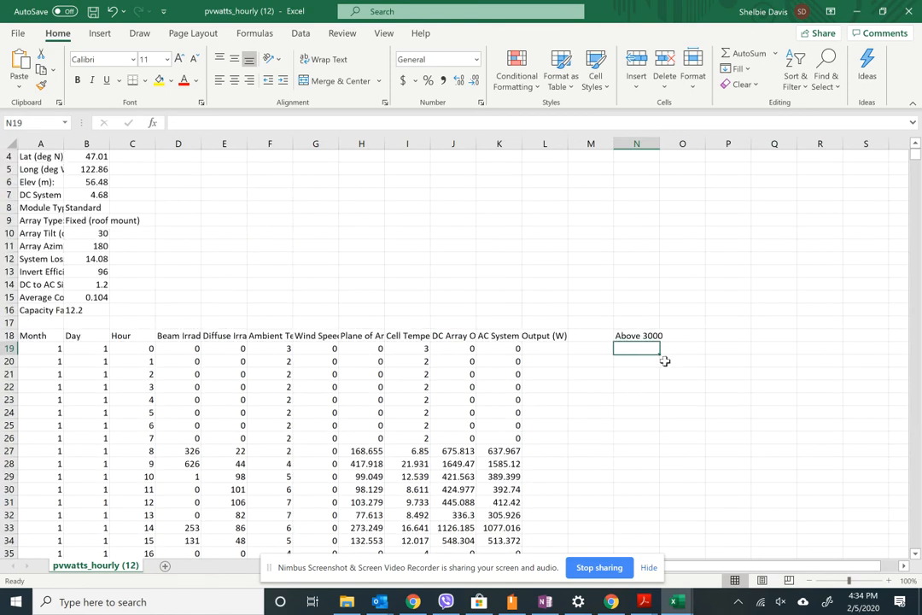
{"action": "type", "text": "=if("}
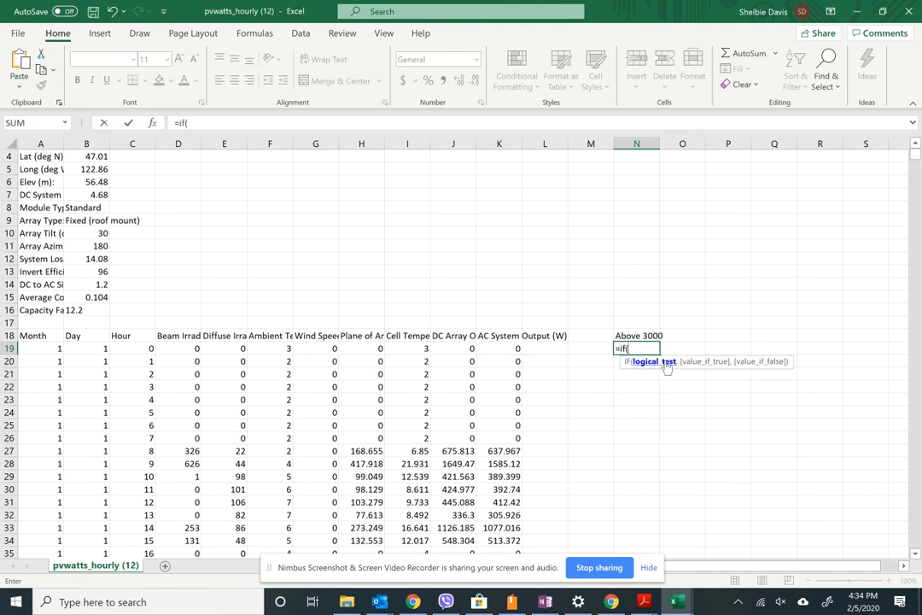
{"action": "left_click", "coordinate": [495, 350]}
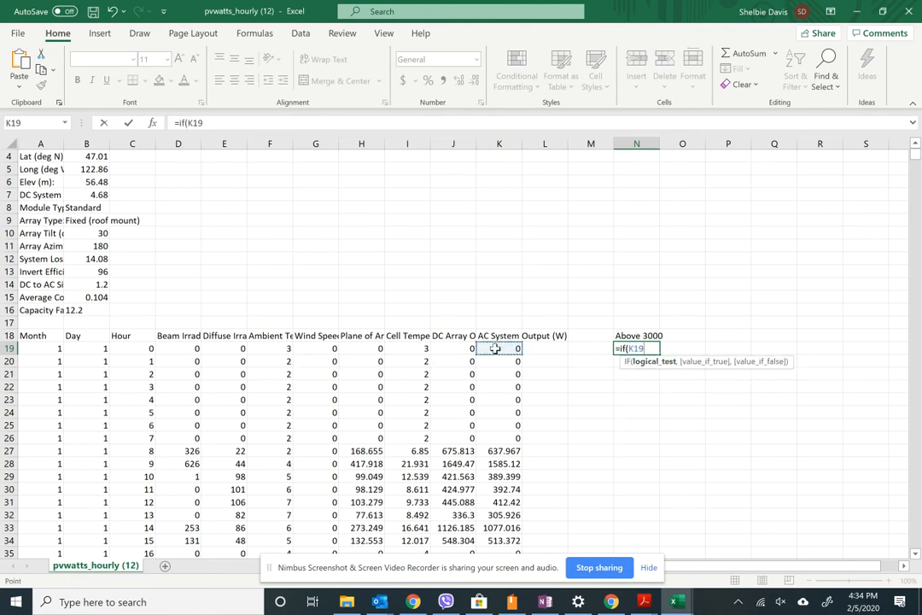
{"action": "type", "text": "<"}
{"action": "key", "text": "BackSpace"}
{"action": "type", "text": ">3000,1,0)"}
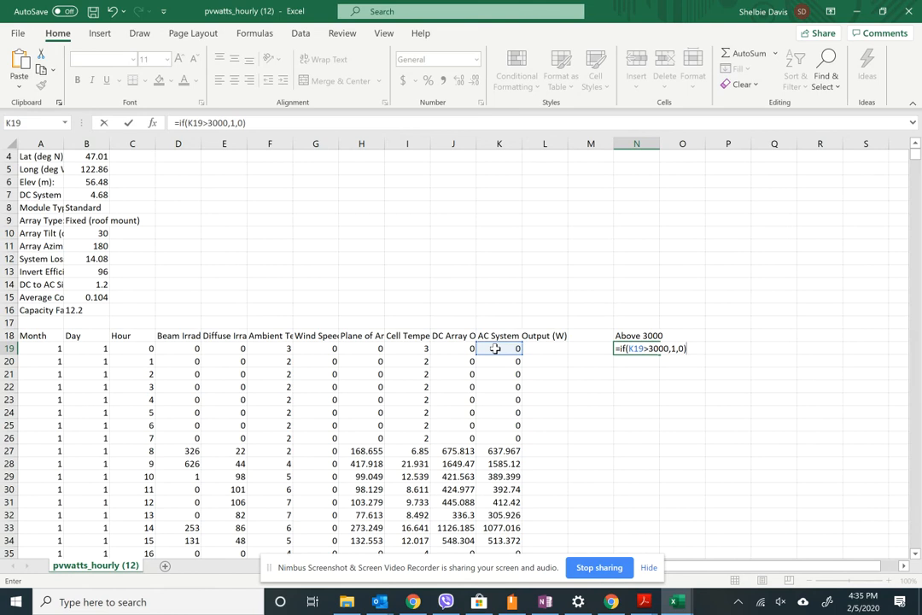
Change the threshold in the N19 IF formula to 3800 and commit the formula
{"action": "left_click", "coordinate": [672, 351]}
{"action": "left_click", "coordinate": [660, 350]}
{"action": "key", "text": "BackSpace"}
{"action": "type", "text": "9"}
{"action": "key", "text": "BackSpace"}
{"action": "type", "text": "8)"}
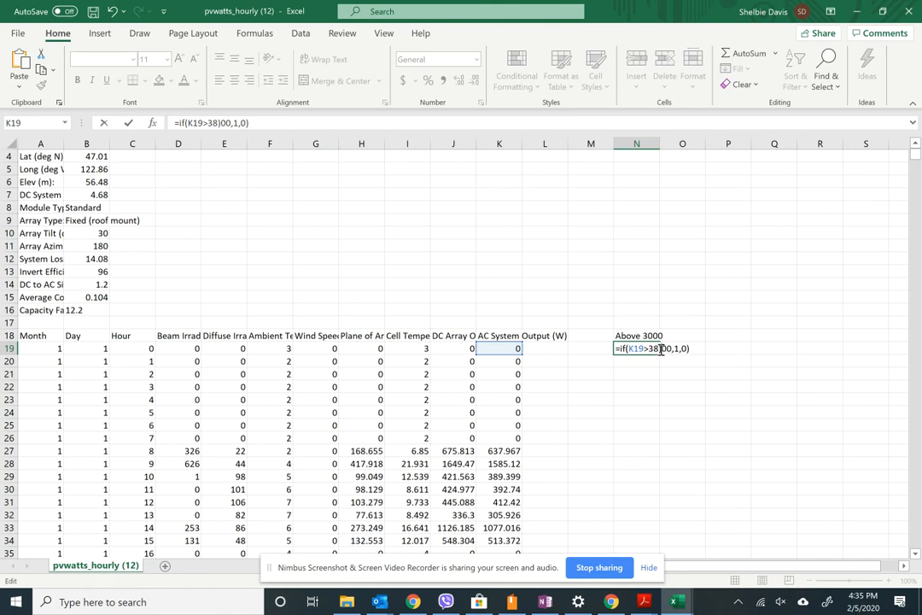
{"action": "key", "text": "BackSpace"}
{"action": "key", "text": "Return"}
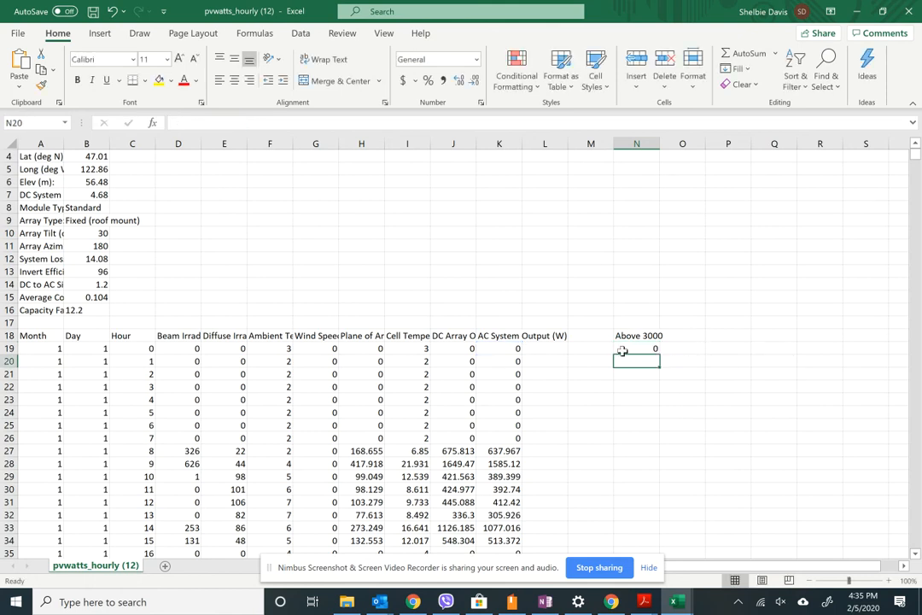
Fill the IF formula from N19 down through N23
{"action": "left_click", "coordinate": [642, 344]}
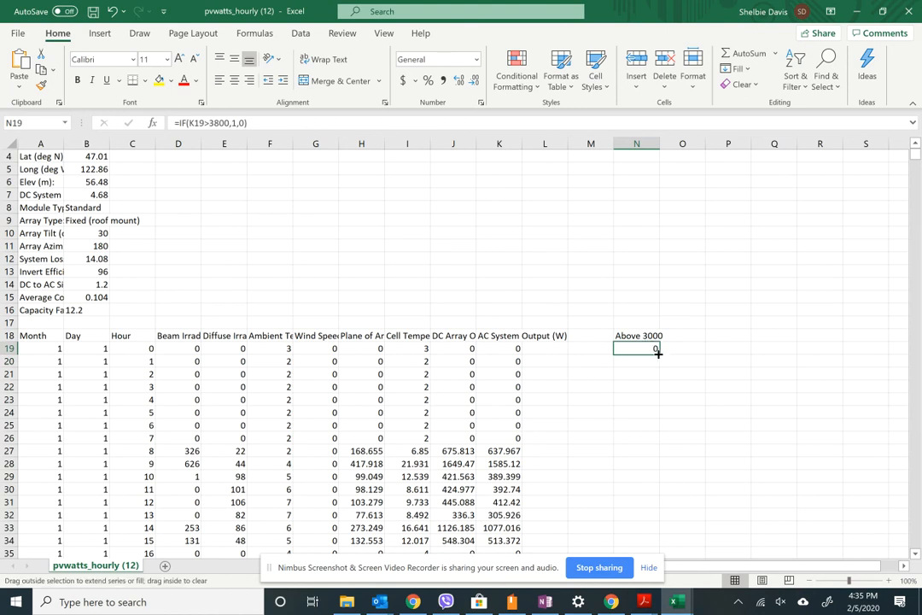
{"action": "left_click_drag", "start_coordinate": [658, 352], "coordinate": [663, 402]}
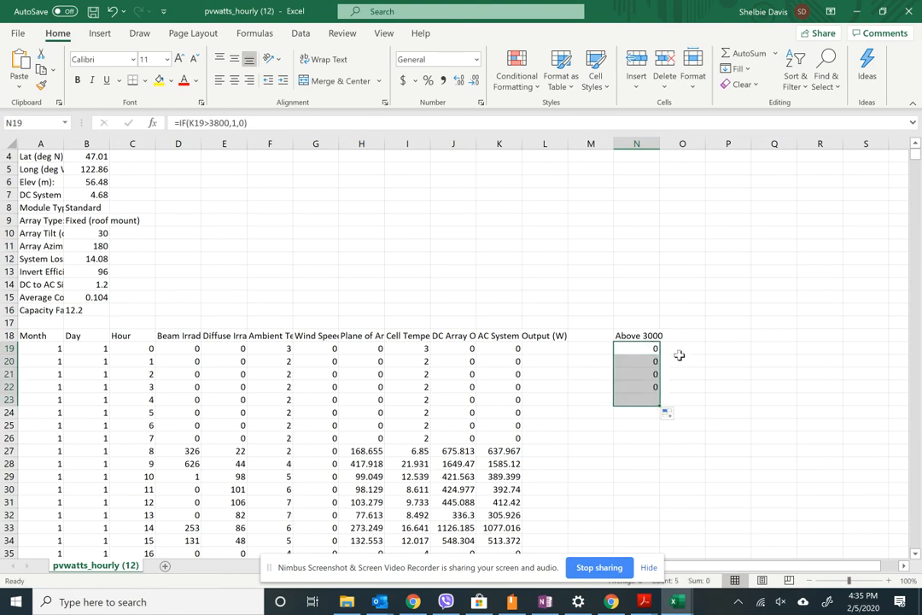
{"action": "left_click", "coordinate": [667, 349]}
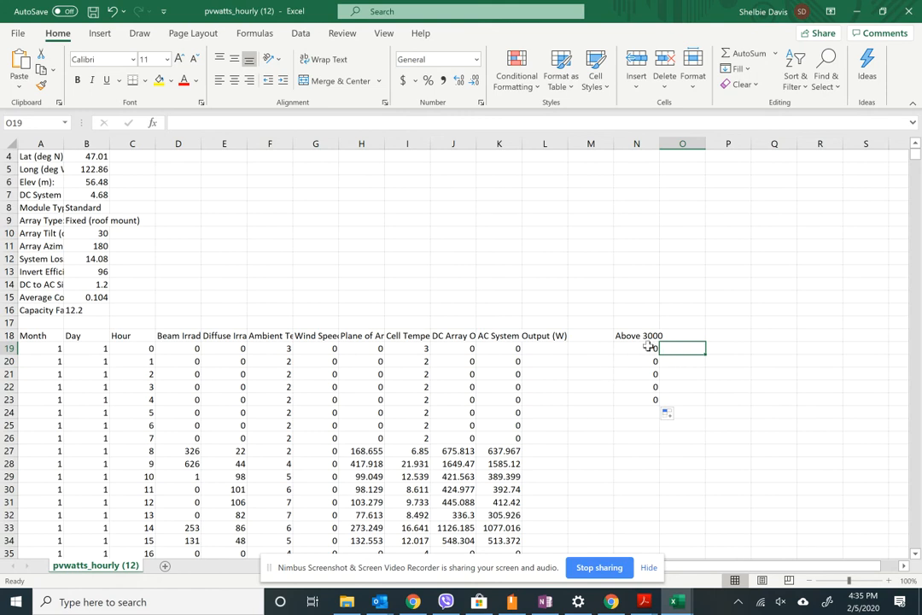
{"action": "left_click", "coordinate": [683, 236]}
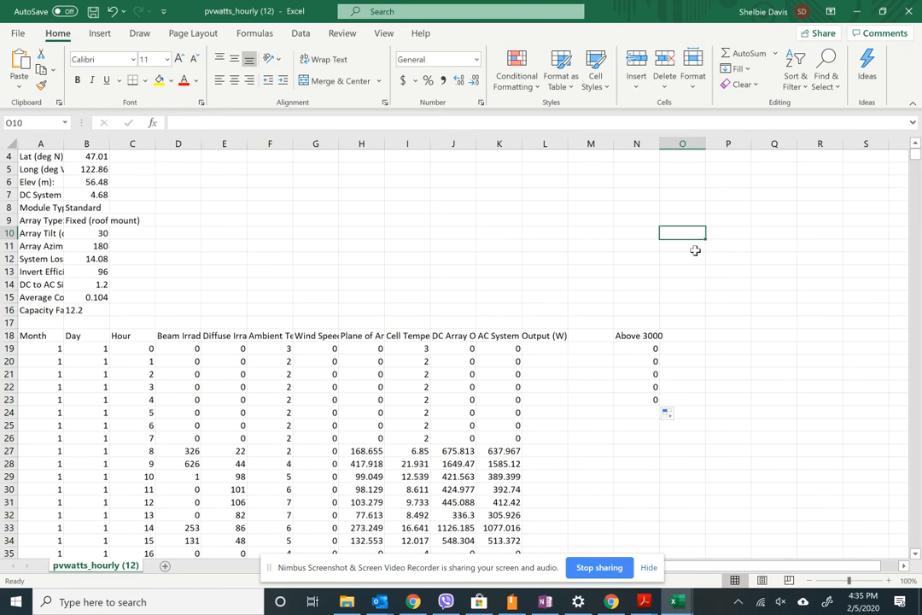
{"action": "left_click", "coordinate": [649, 348]}
{"action": "left_click", "coordinate": [651, 373]}
{"action": "left_click", "coordinate": [655, 398]}
{"action": "left_click", "coordinate": [650, 347]}
{"action": "left_click", "coordinate": [655, 398]}
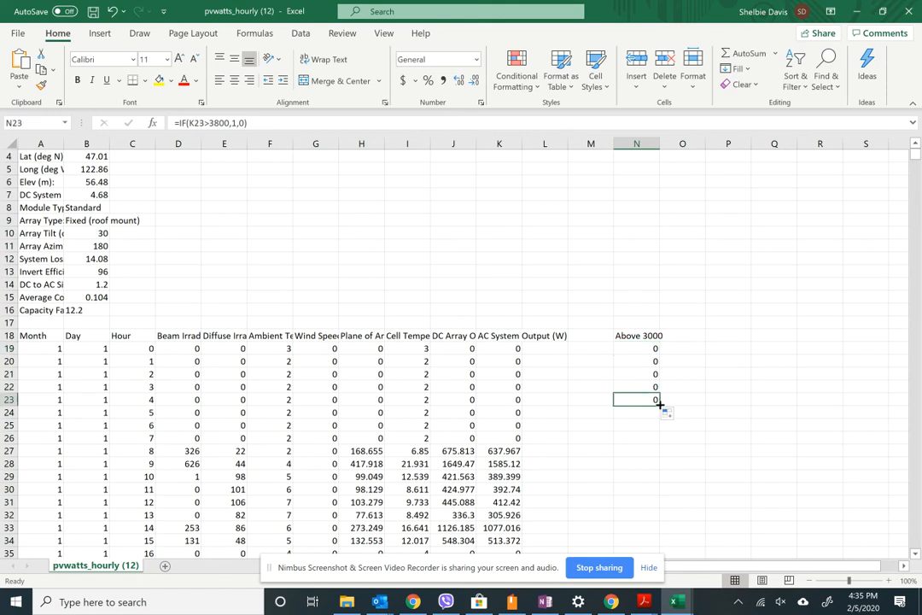
Change the heading in cell N18 to "Above 3800"
{"action": "left_click", "coordinate": [636, 337]}
{"action": "left_click", "coordinate": [216, 123]}
{"action": "key", "text": "BackSpace"}
{"action": "type", "text": "8"}
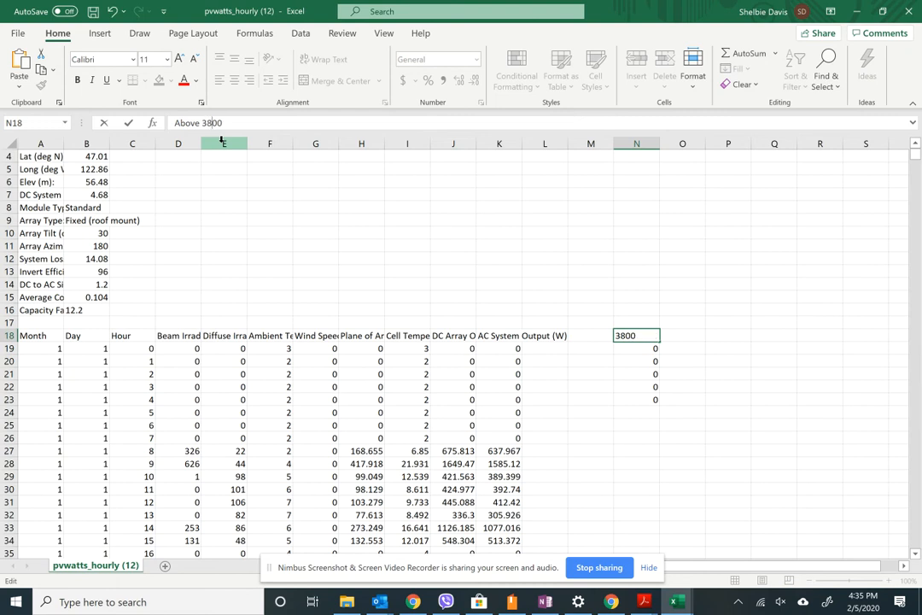
{"action": "key", "text": "Return"}
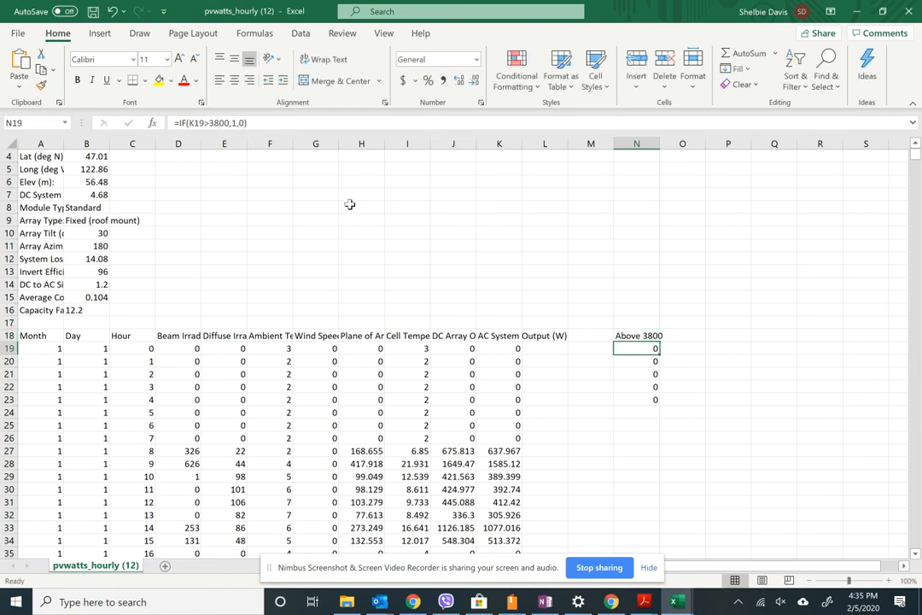
{"action": "left_click", "coordinate": [649, 336]}
{"action": "left_click", "coordinate": [633, 356]}
{"action": "left_click", "coordinate": [642, 336]}
{"action": "left_click", "coordinate": [641, 349]}
{"action": "left_click", "coordinate": [657, 401]}
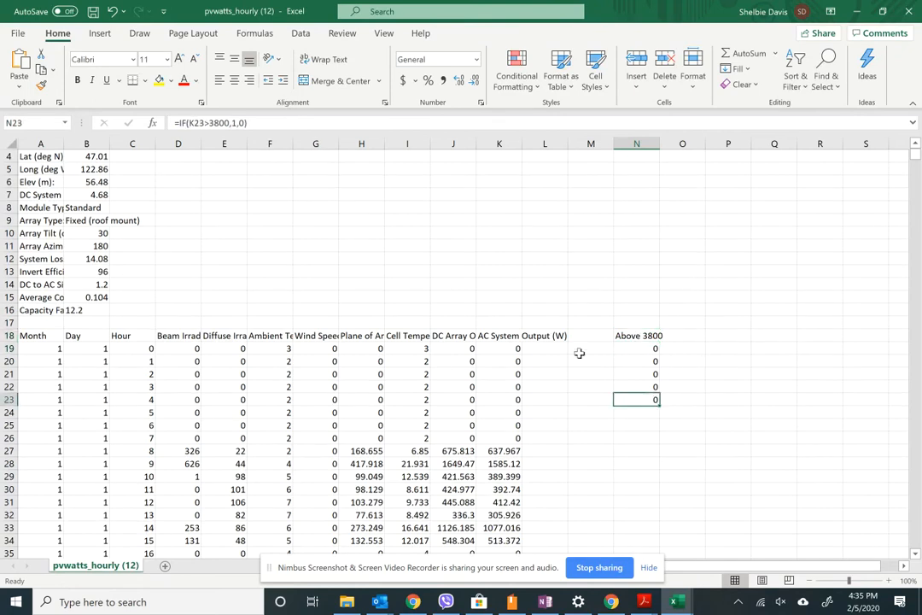
{"action": "left_click", "coordinate": [493, 349]}
Begin a MAX formula in cell L10 with K19, the first hour's AC system output, as its starting reference
{"action": "left_click", "coordinate": [559, 232]}
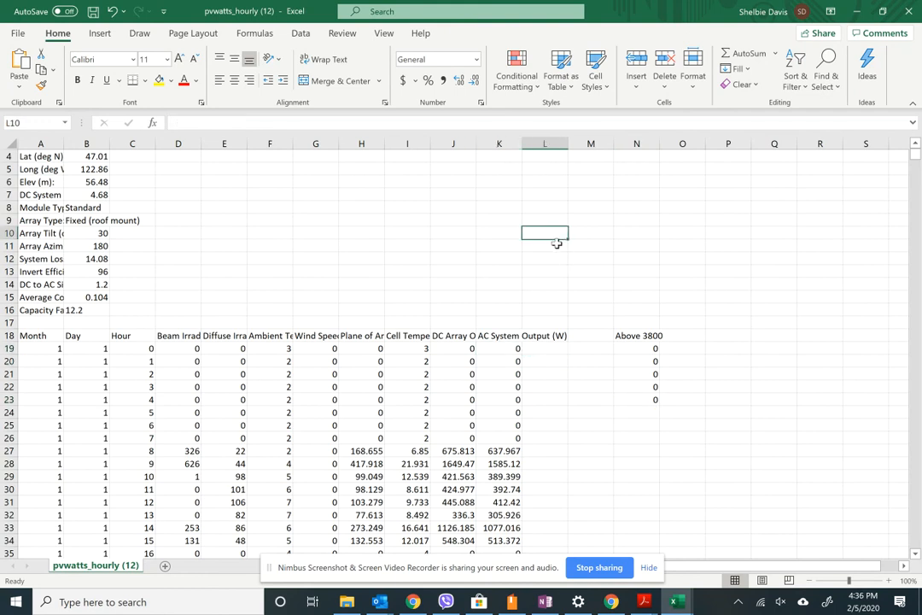
{"action": "type", "text": "=ma"}
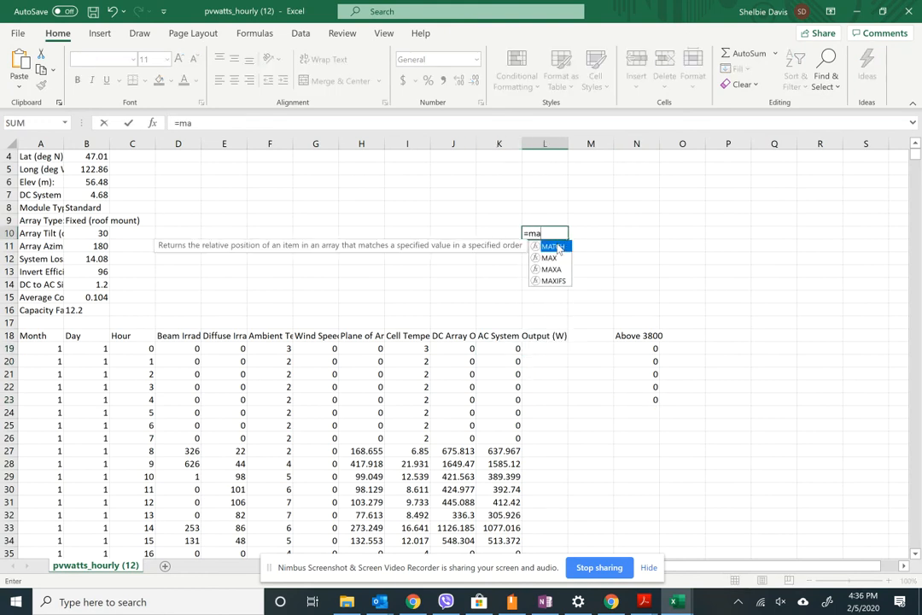
{"action": "type", "text": "x("}
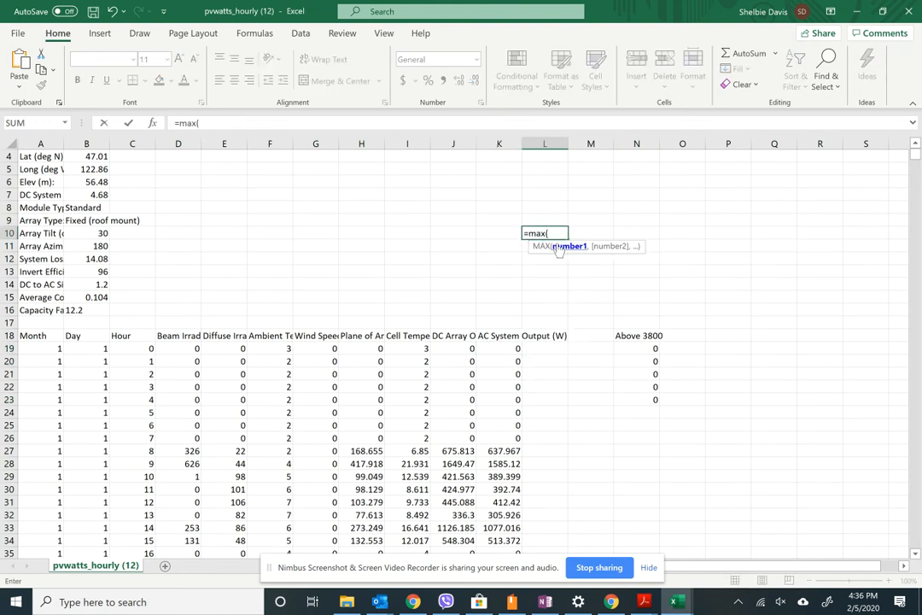
{"action": "left_click", "coordinate": [491, 345]}
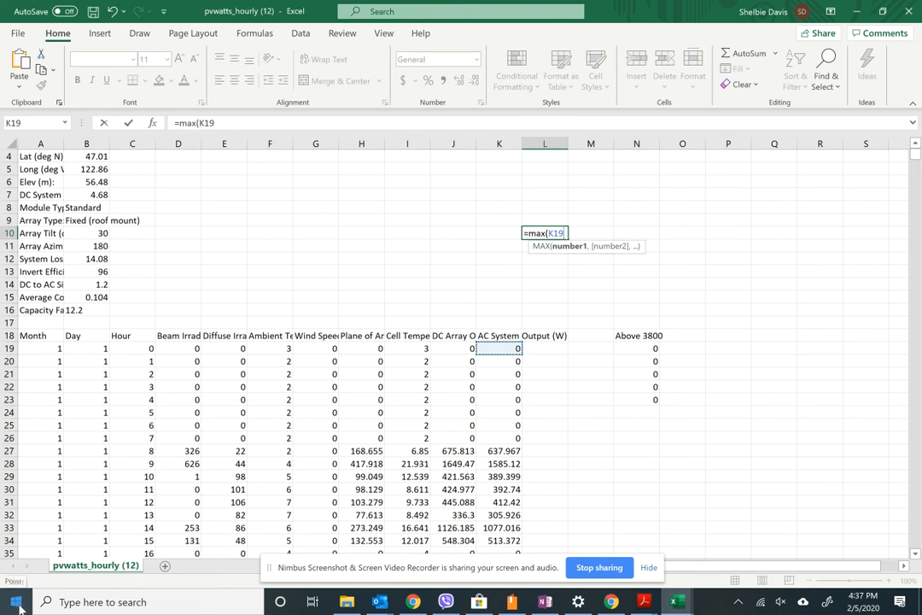
Launch System Advisor Model and skip its registration for now
{"action": "left_click", "coordinate": [16, 602]}
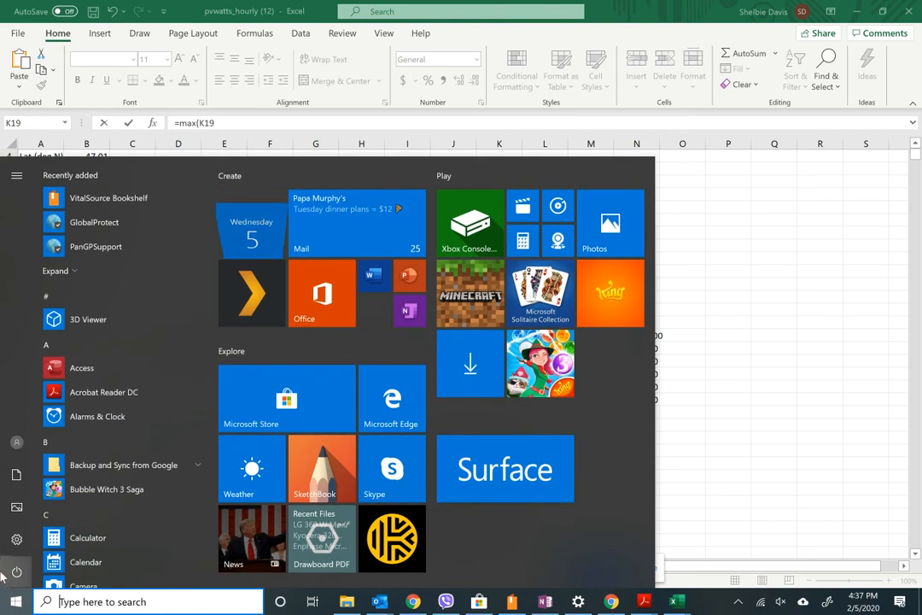
{"action": "scroll", "coordinate": [151, 419], "scroll_direction": "down", "scroll_amount": 10}
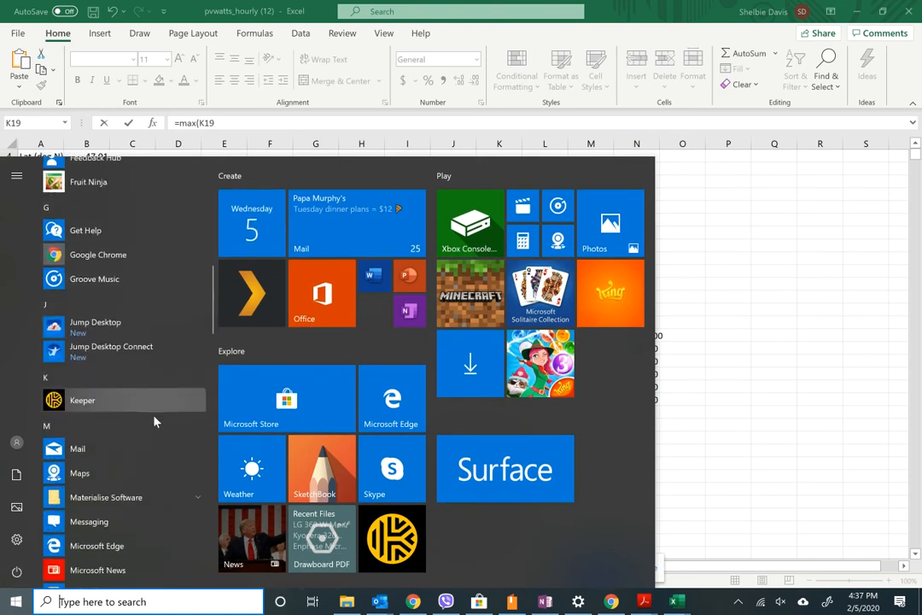
{"action": "scroll", "coordinate": [150, 427], "scroll_direction": "down", "scroll_amount": 8}
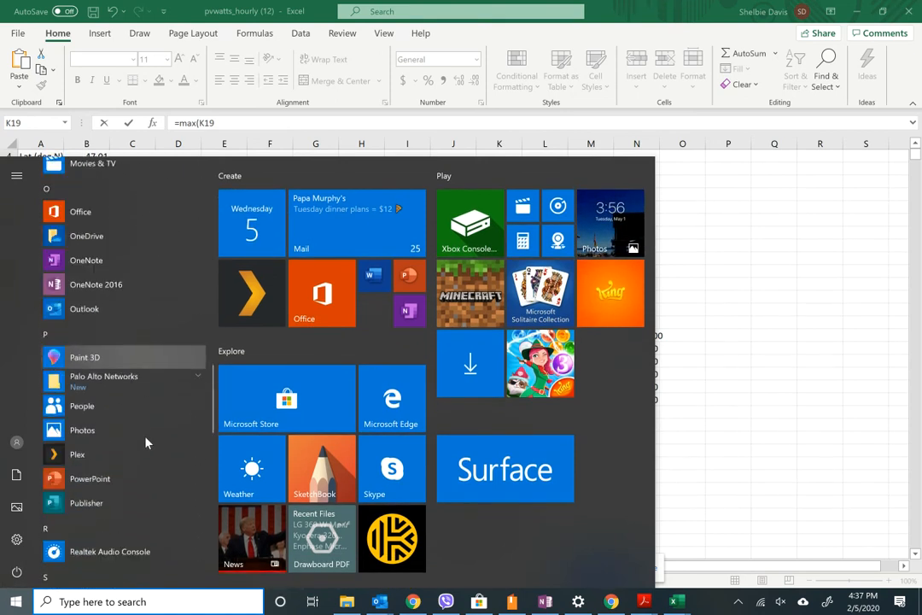
{"action": "scroll", "coordinate": [147, 444], "scroll_direction": "down", "scroll_amount": 6}
{"action": "scroll", "coordinate": [149, 451], "scroll_direction": "down", "scroll_amount": 2}
{"action": "left_click", "coordinate": [149, 450]}
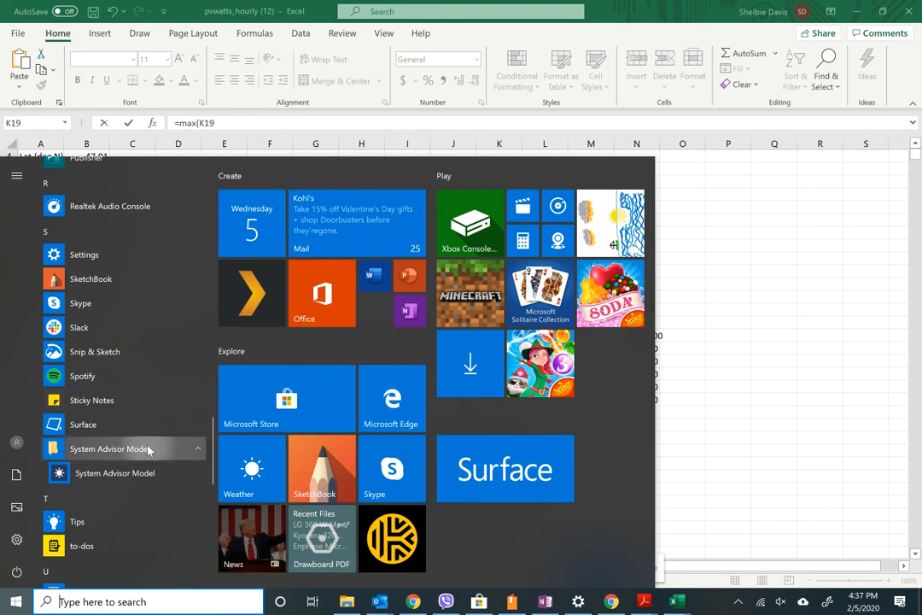
{"action": "left_click", "coordinate": [144, 477]}
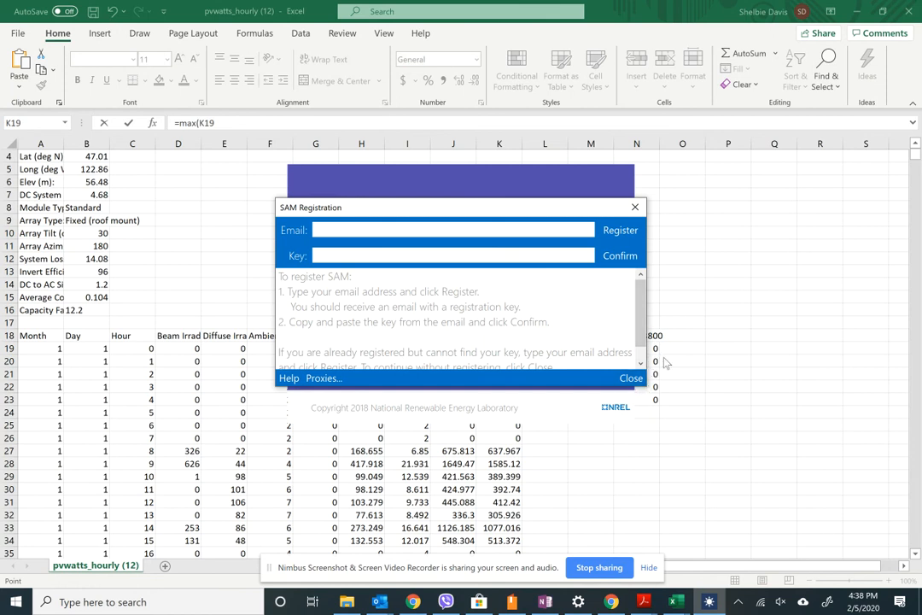
{"action": "left_click", "coordinate": [642, 384]}
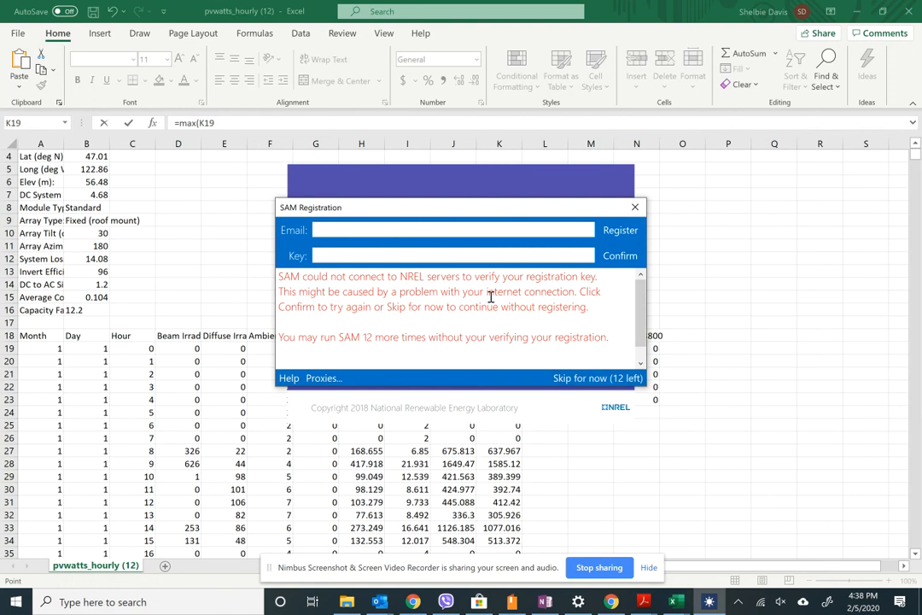
{"action": "left_click", "coordinate": [588, 378]}
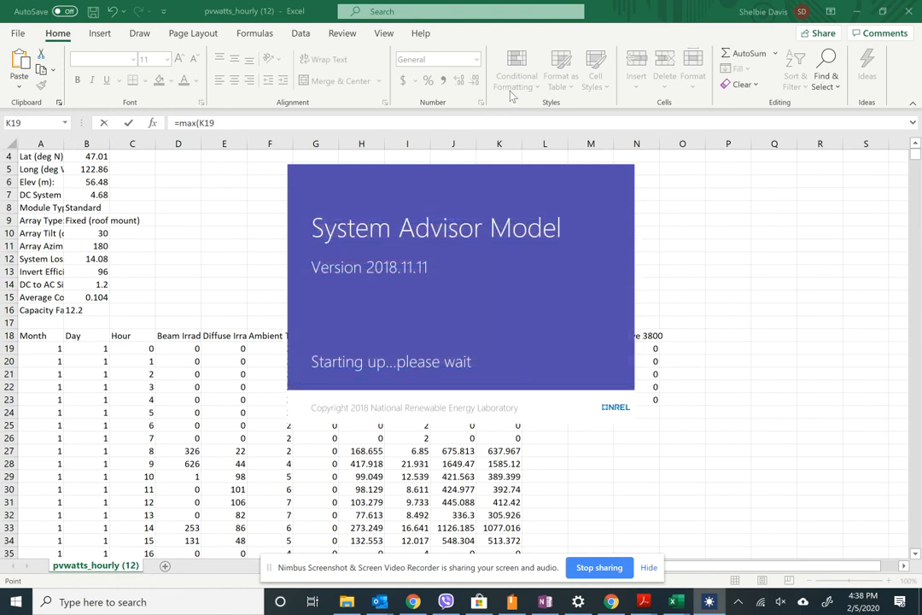
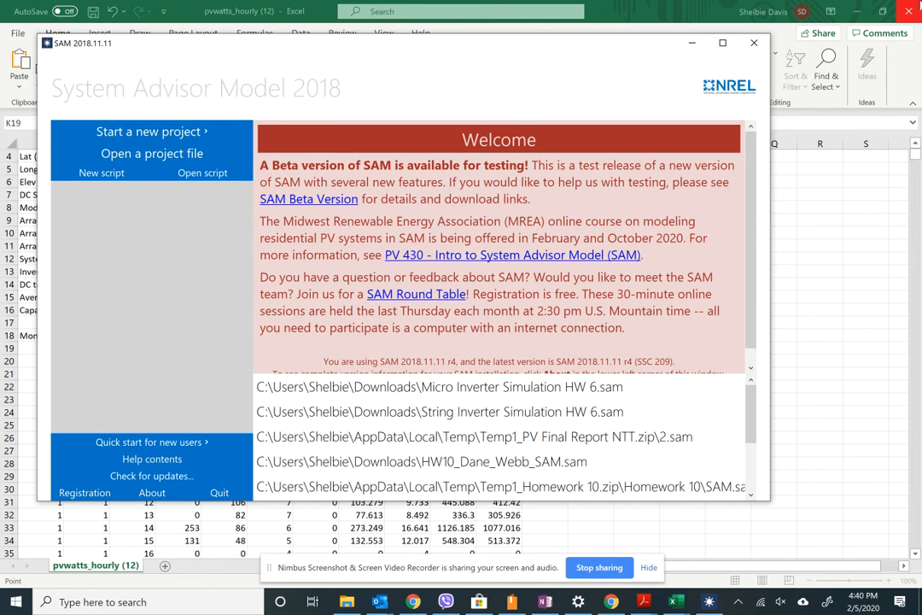
Start a new project with the Photovoltaic (detailed) performance model and Residential (distributed) financial model, and maximize the project window
{"action": "left_click", "coordinate": [205, 143]}
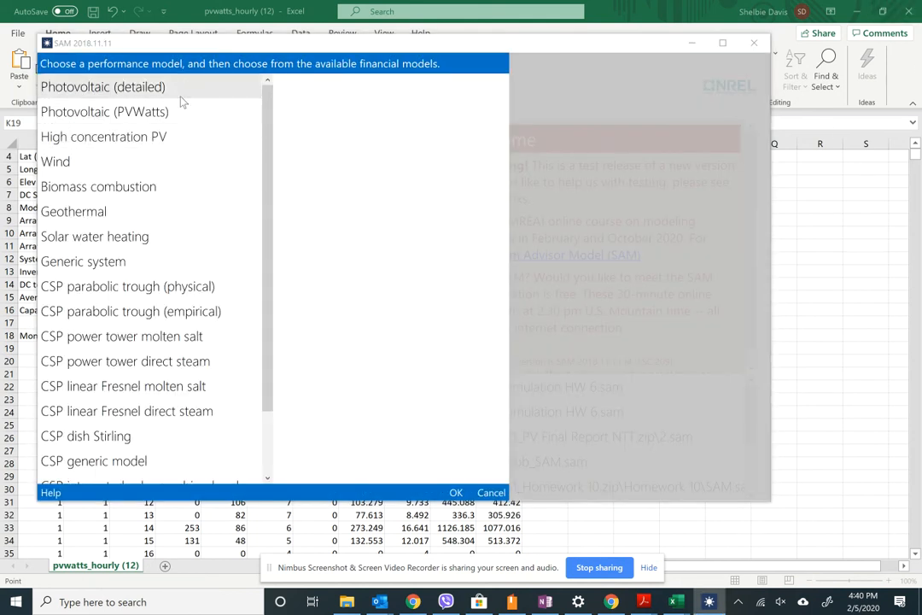
{"action": "scroll", "coordinate": [193, 427], "scroll_direction": "down", "scroll_amount": 1}
{"action": "scroll", "coordinate": [230, 398], "scroll_direction": "up", "scroll_amount": 1}
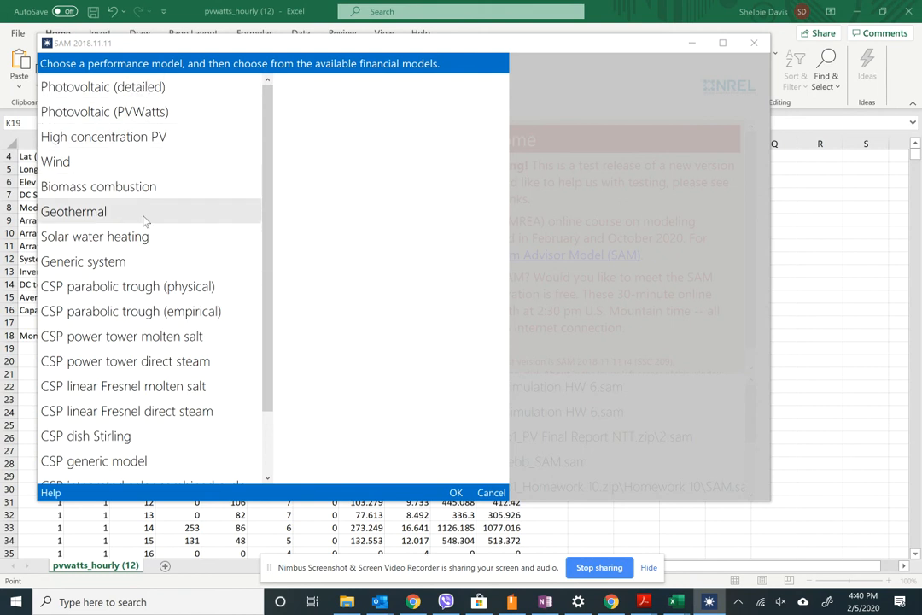
{"action": "left_click", "coordinate": [157, 94]}
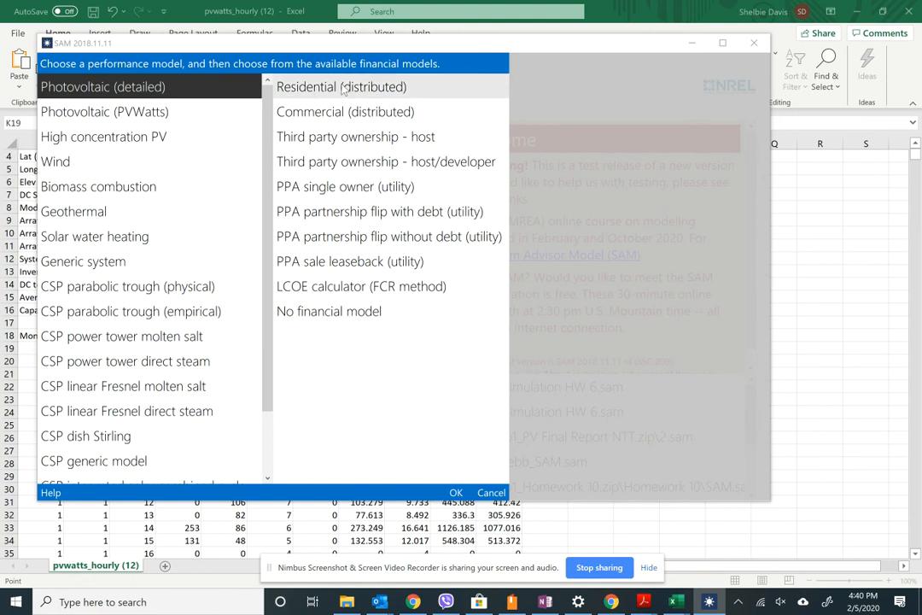
{"action": "left_click", "coordinate": [342, 89]}
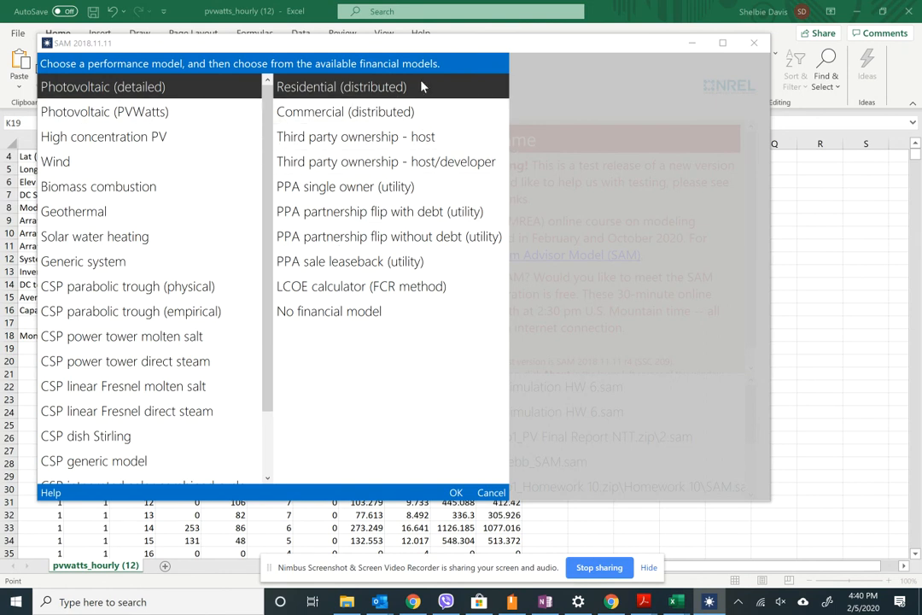
{"action": "left_click", "coordinate": [458, 493]}
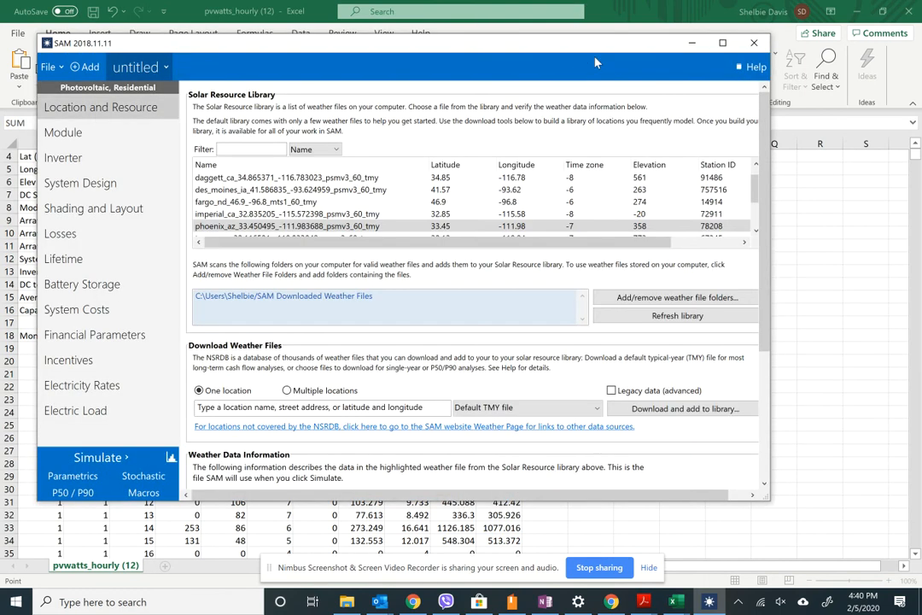
{"action": "left_click", "coordinate": [723, 43]}
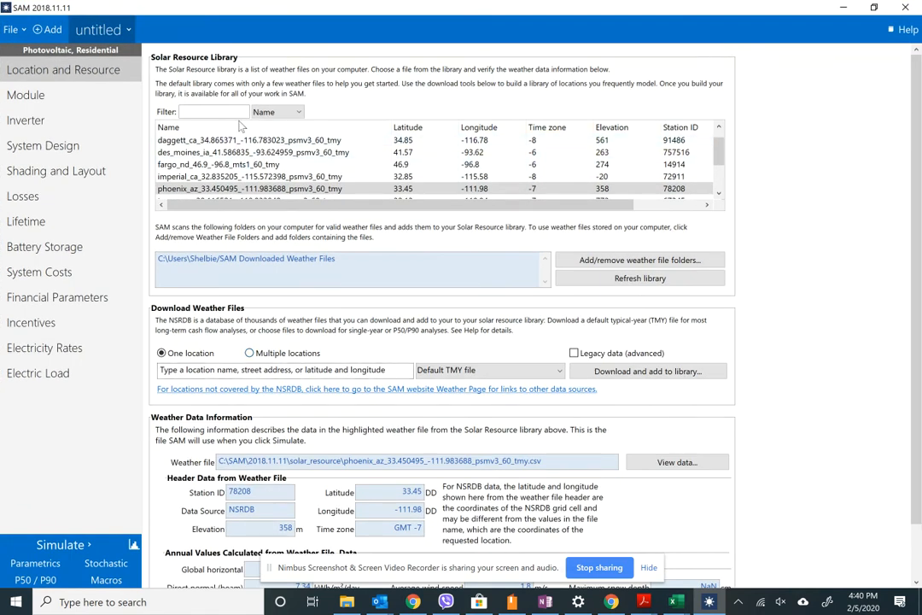
Filter the Solar Resource Library by "olympia" and select the olympia_47.035534_-122.900827_psmv3_60_tmy weather file
{"action": "scroll", "coordinate": [239, 171], "scroll_direction": "down", "scroll_amount": 2}
{"action": "scroll", "coordinate": [287, 216], "scroll_direction": "down", "scroll_amount": 1}
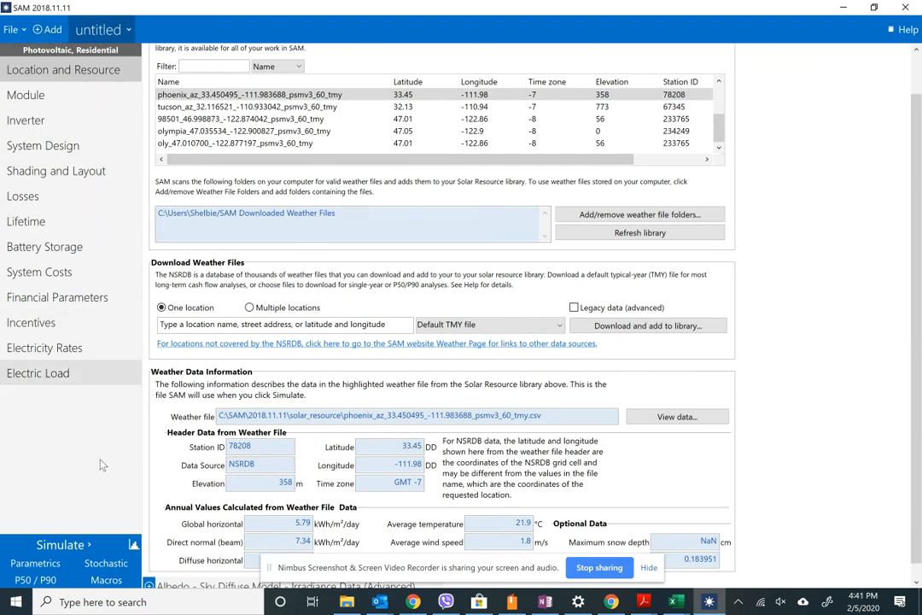
{"action": "left_click", "coordinate": [76, 75]}
{"action": "left_click", "coordinate": [210, 70]}
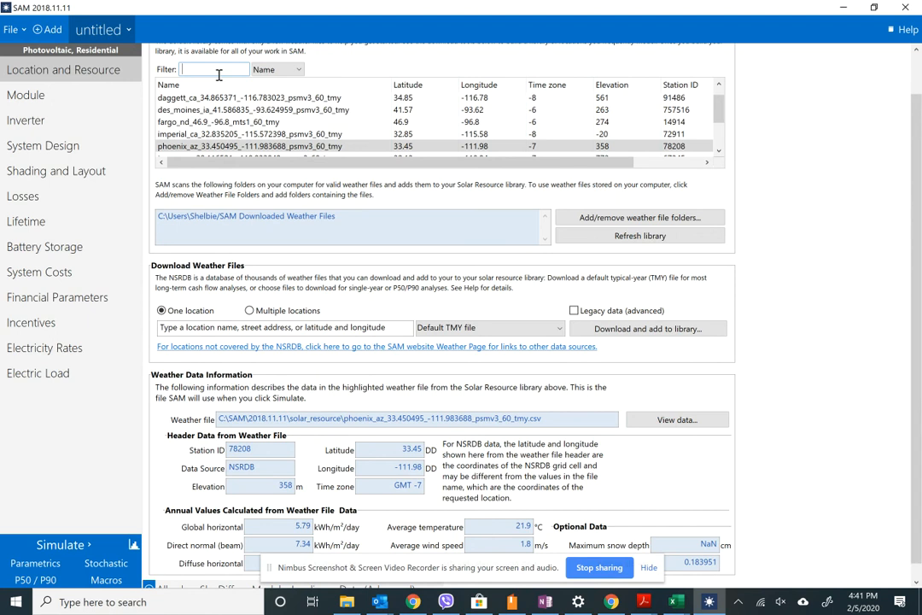
{"action": "type", "text": "olympia"}
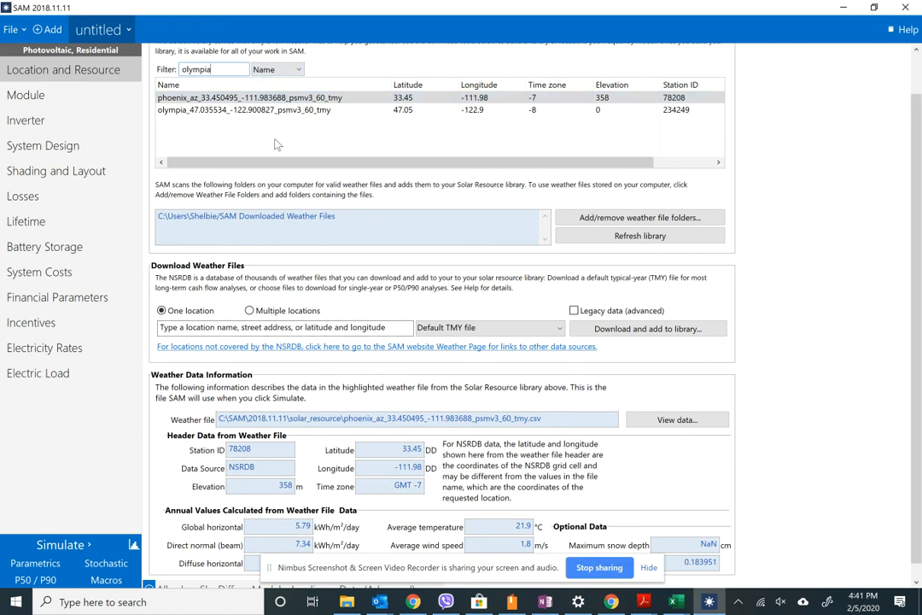
{"action": "left_click", "coordinate": [168, 111]}
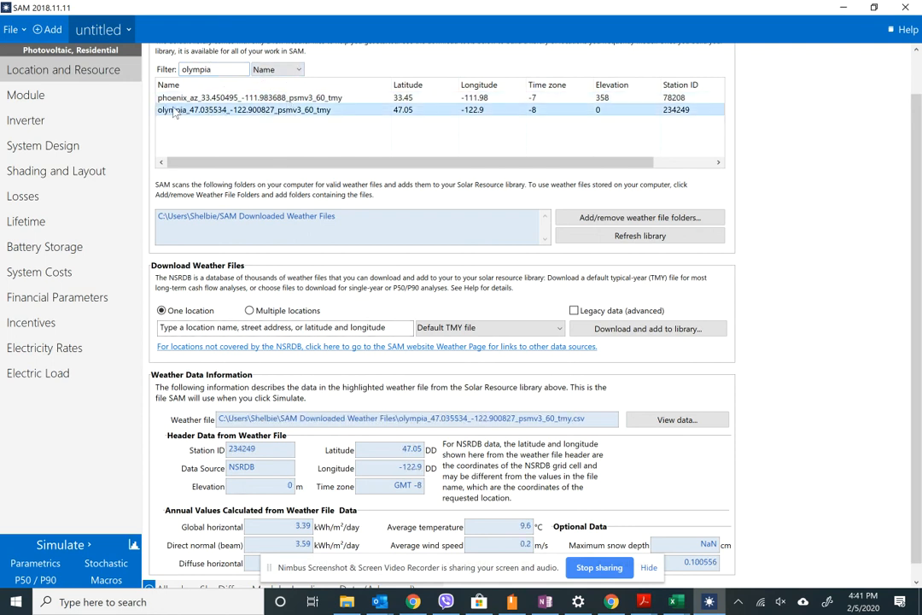
Download the default TMY weather file for "olympia" into the library without opening the log, and select it
{"action": "left_click", "coordinate": [188, 327]}
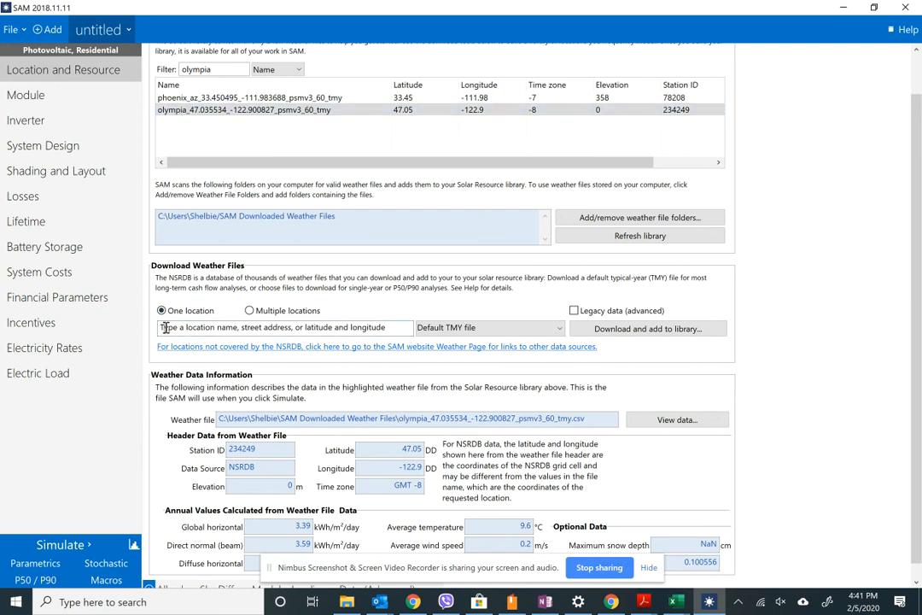
{"action": "left_click_drag", "start_coordinate": [196, 336], "coordinate": [412, 342]}
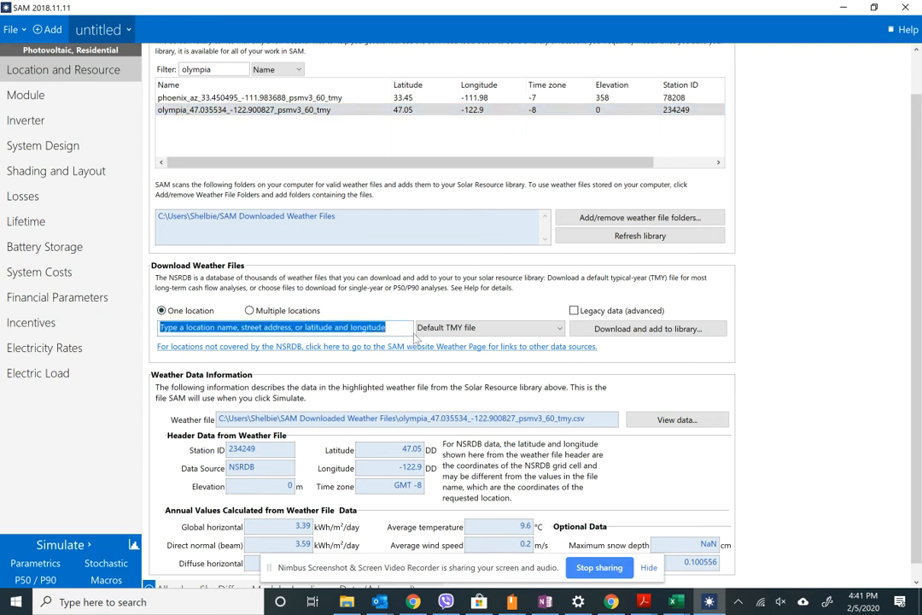
{"action": "type", "text": "olympia"}
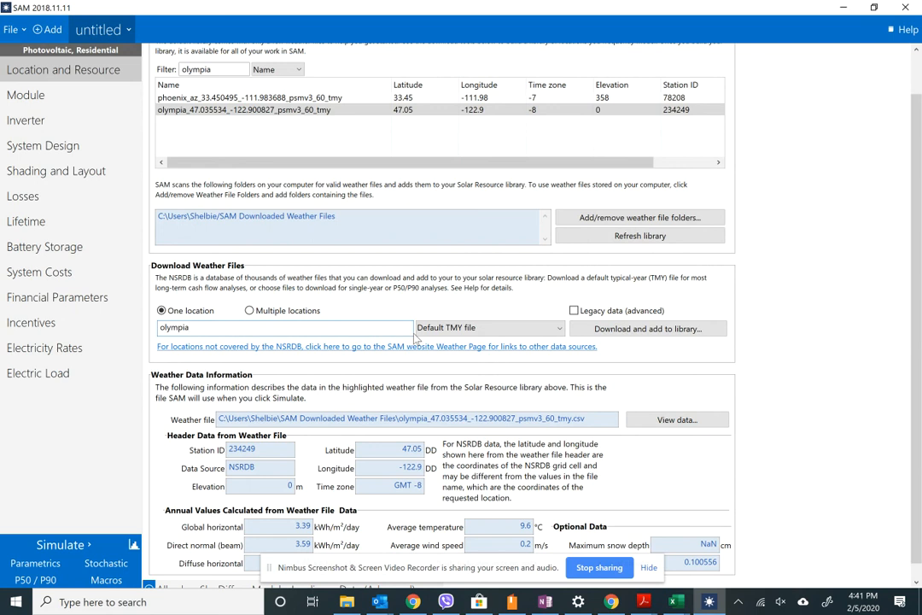
{"action": "left_click", "coordinate": [627, 333]}
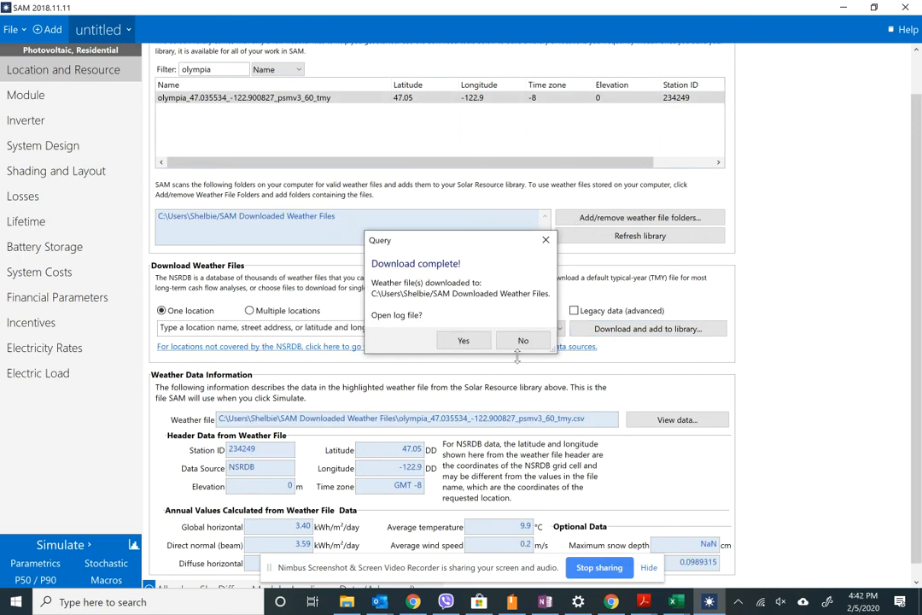
{"action": "left_click", "coordinate": [547, 240]}
{"action": "left_click", "coordinate": [314, 99]}
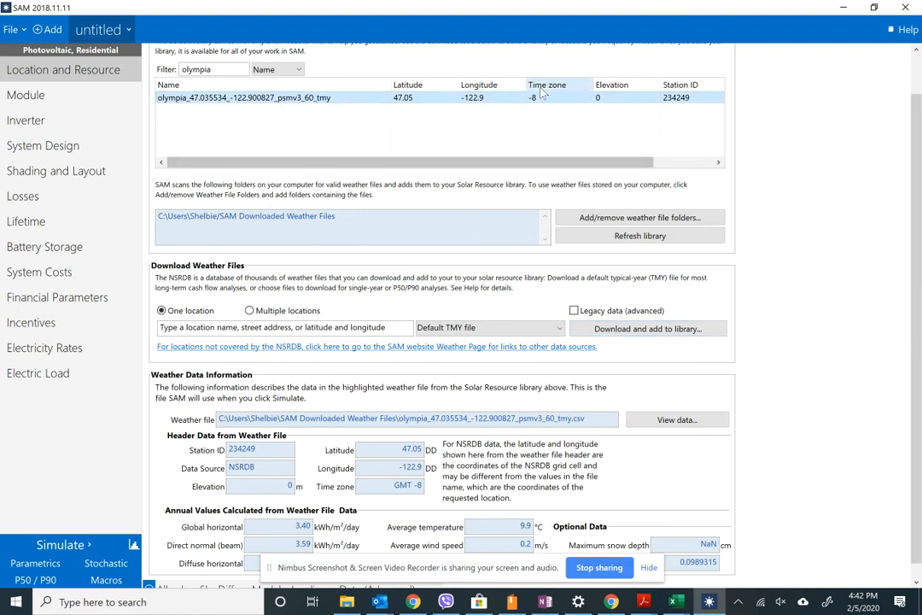
{"action": "scroll", "coordinate": [626, 124], "scroll_direction": "right", "scroll_amount": 1}
{"action": "scroll", "coordinate": [776, 317], "scroll_direction": "down", "scroll_amount": 1}
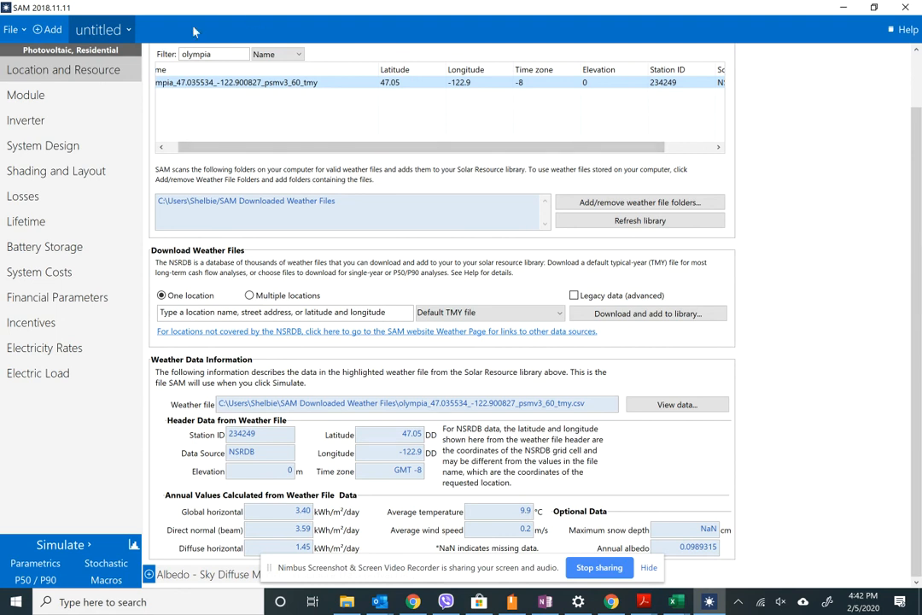
Open the Module settings and browse the available modules in the CEC Performance Model database
{"action": "left_click", "coordinate": [62, 96]}
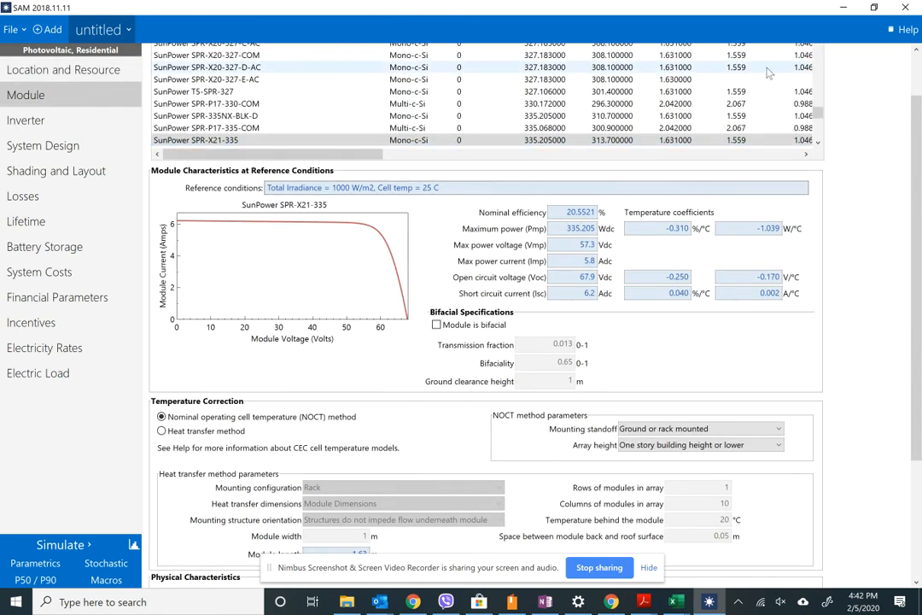
{"action": "left_click_drag", "start_coordinate": [921, 128], "coordinate": [920, 85]}
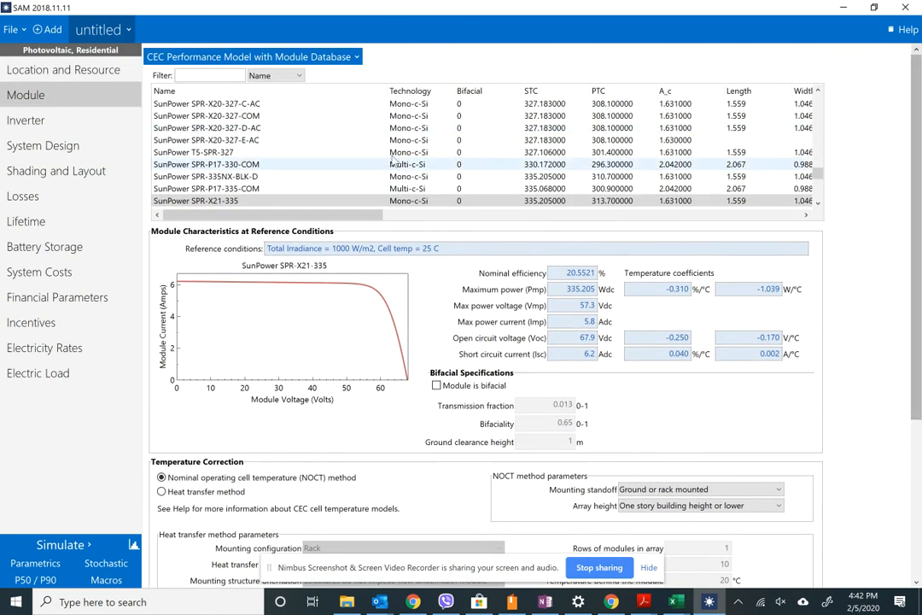
{"action": "scroll", "coordinate": [326, 138], "scroll_direction": "up", "scroll_amount": 3}
{"action": "scroll", "coordinate": [375, 144], "scroll_direction": "down", "scroll_amount": 5}
{"action": "scroll", "coordinate": [507, 174], "scroll_direction": "down", "scroll_amount": 15}
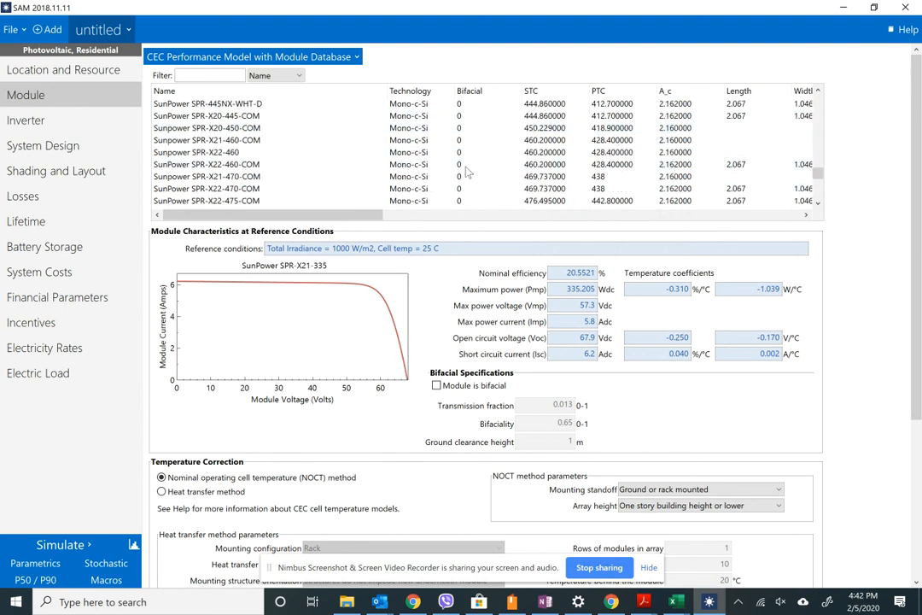
{"action": "scroll", "coordinate": [521, 162], "scroll_direction": "down", "scroll_amount": 15}
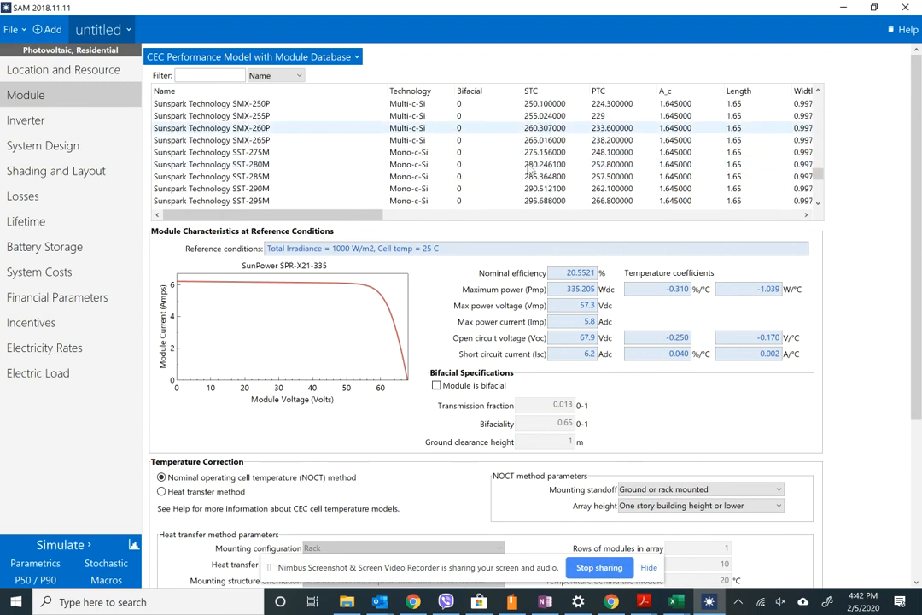
{"action": "scroll", "coordinate": [339, 141], "scroll_direction": "down", "scroll_amount": 15}
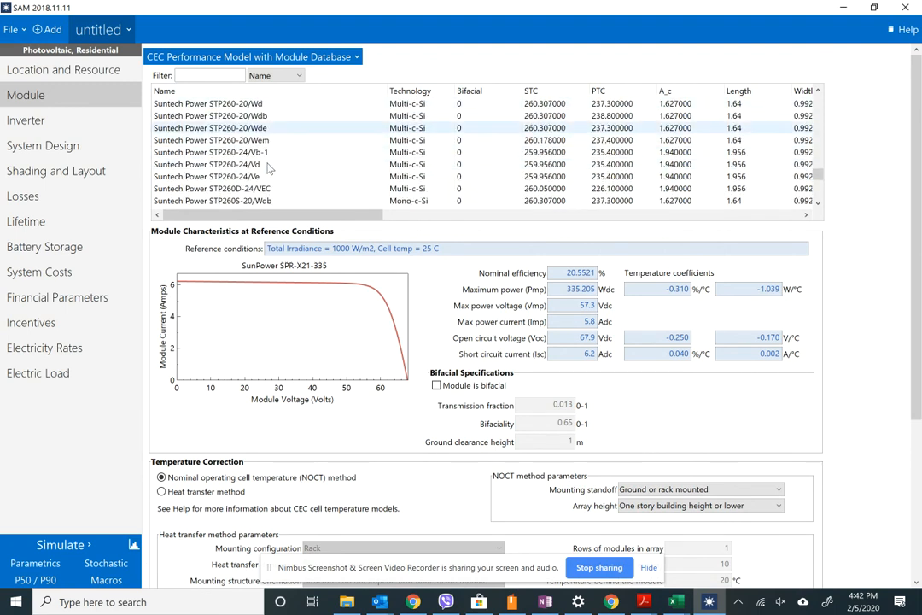
{"action": "scroll", "coordinate": [271, 162], "scroll_direction": "down", "scroll_amount": 10}
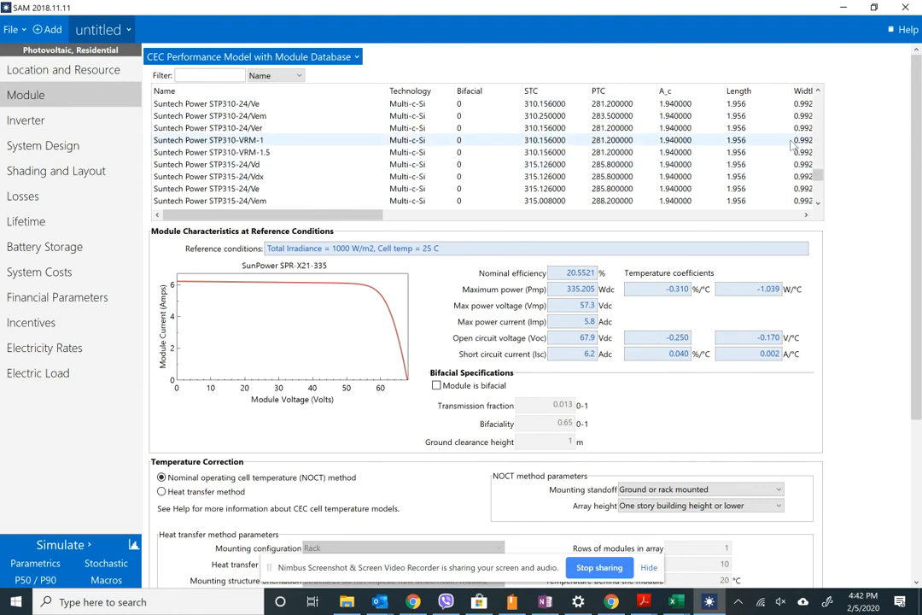
{"action": "left_click_drag", "start_coordinate": [819, 178], "coordinate": [819, 101]}
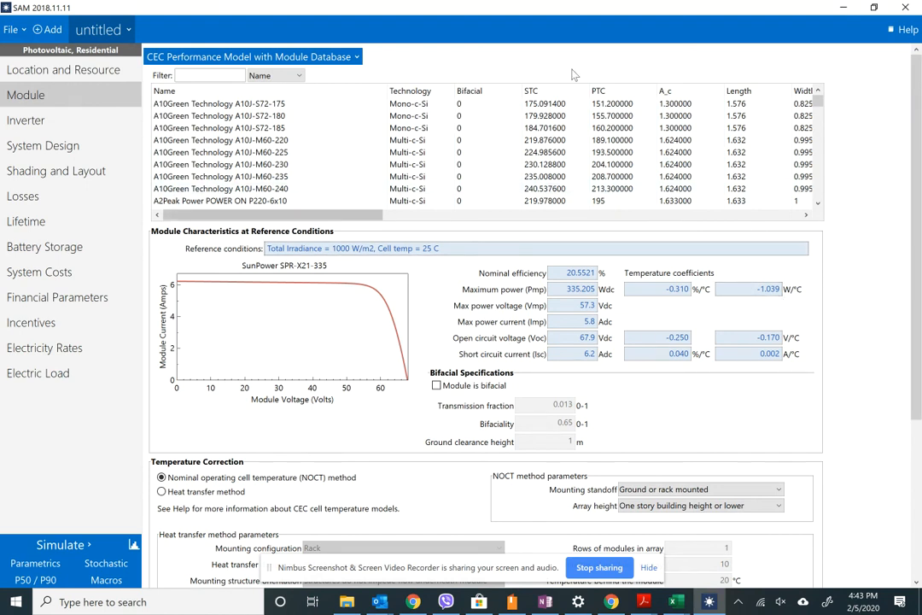
Try to filter the module database by the name "lg", and clear the filter
{"action": "left_click", "coordinate": [187, 74]}
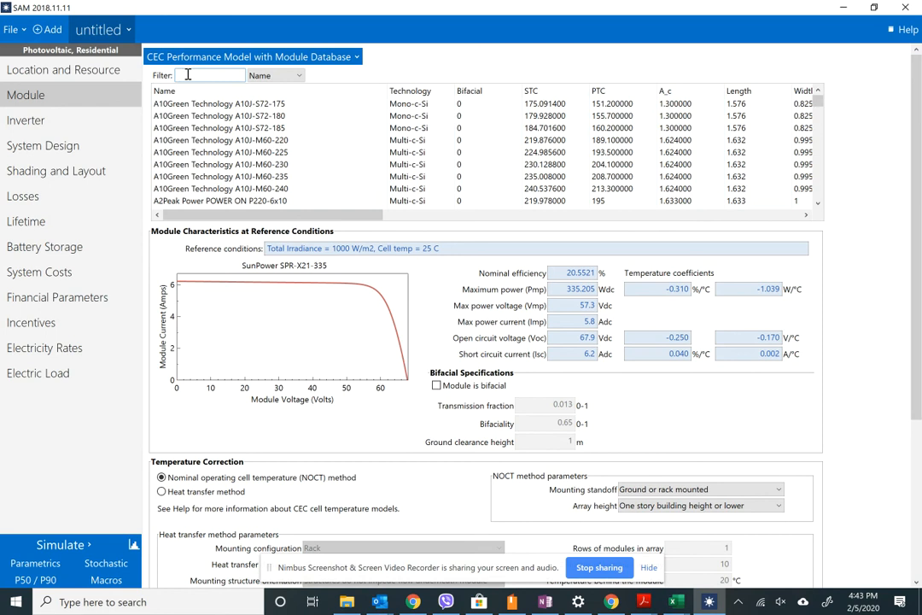
{"action": "type", "text": "s"}
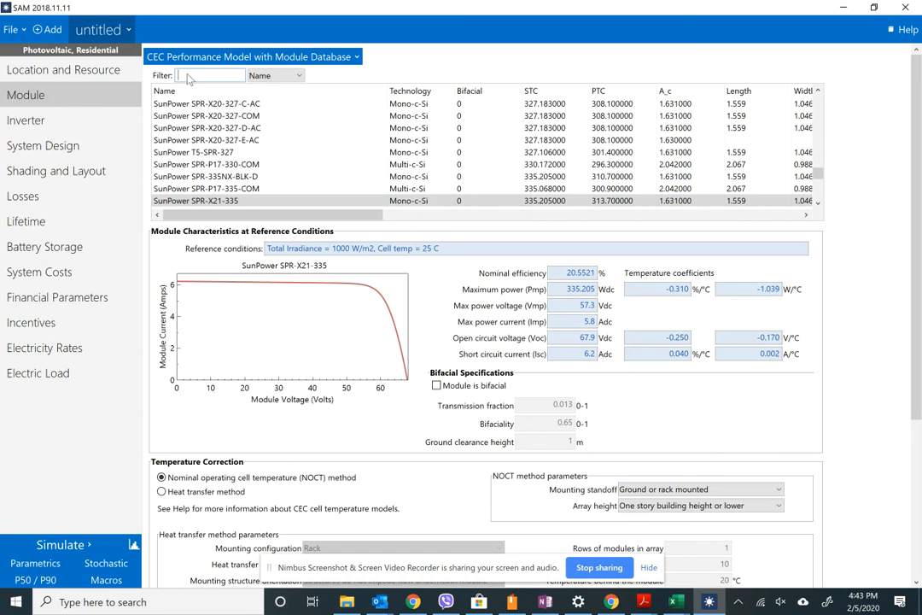
{"action": "type", "text": "lg"}
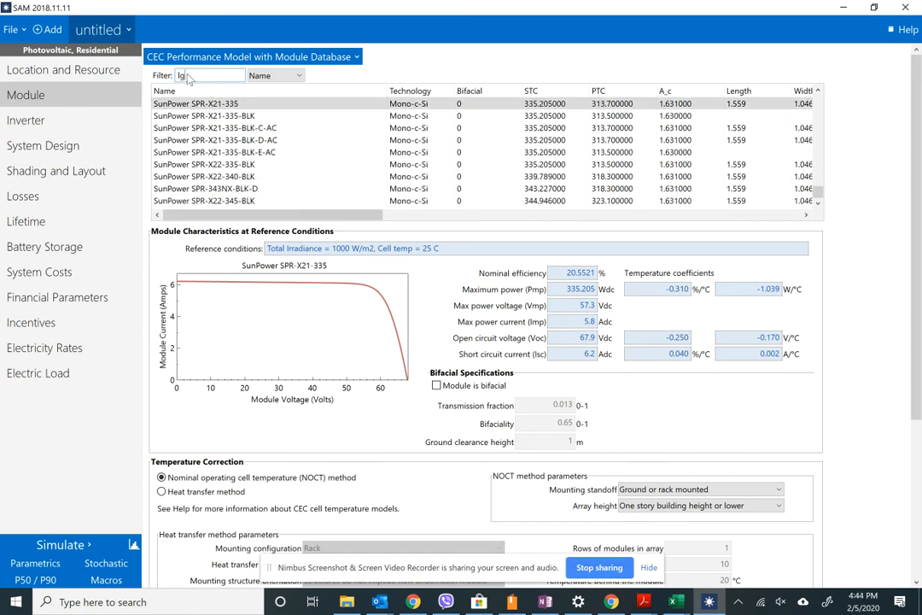
{"action": "key", "text": "BackSpace"}
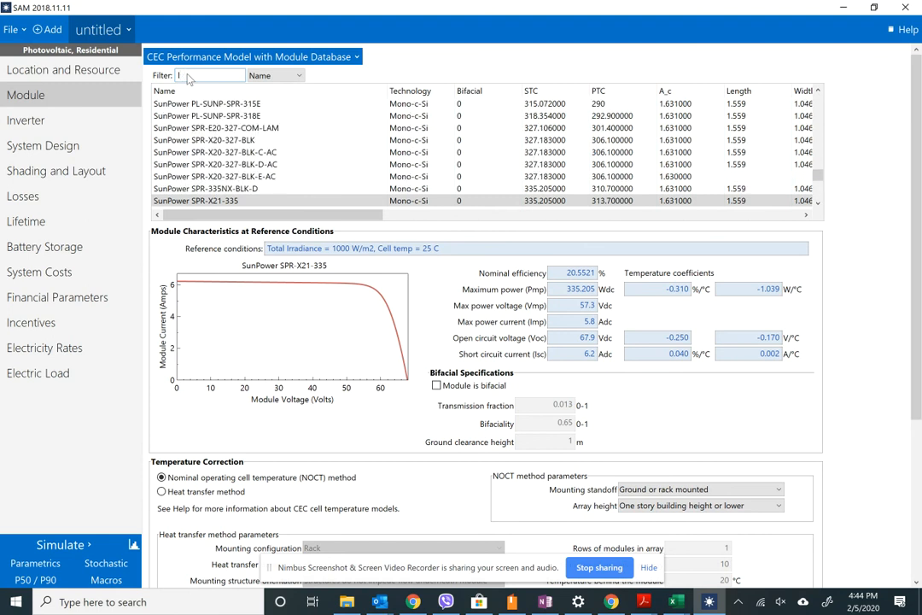
{"action": "type", "text": "g"}
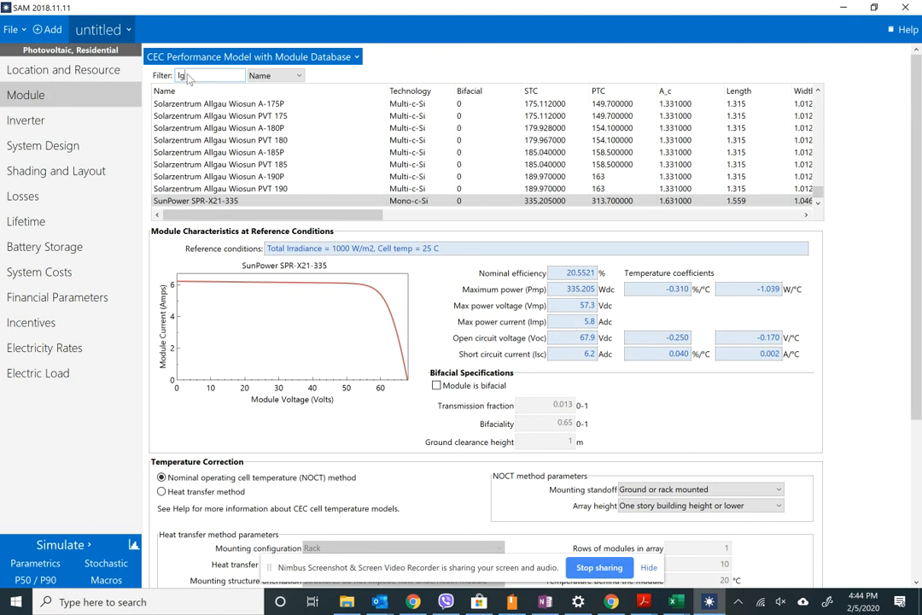
{"action": "key", "text": "BackSpace"}
{"action": "key", "text": "BackSpace"}
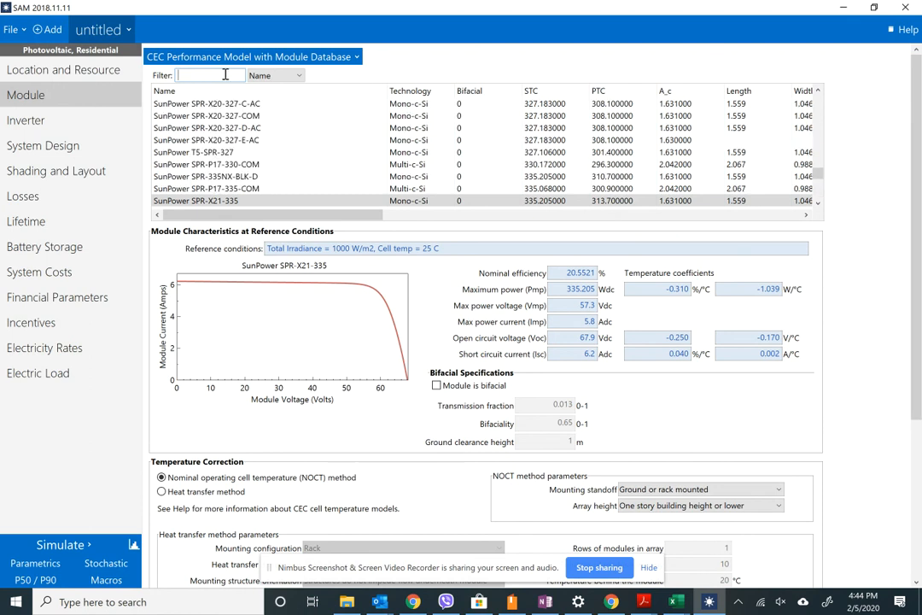
Browse the LG Electronics modules in the unfiltered module database
{"action": "left_click_drag", "start_coordinate": [818, 172], "coordinate": [825, 144]}
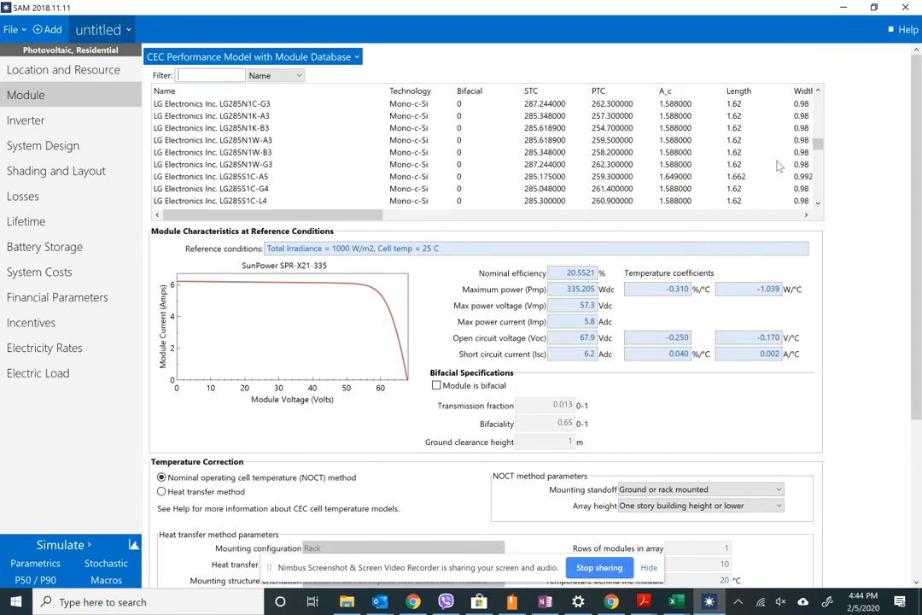
{"action": "scroll", "coordinate": [435, 145], "scroll_direction": "up", "scroll_amount": 5}
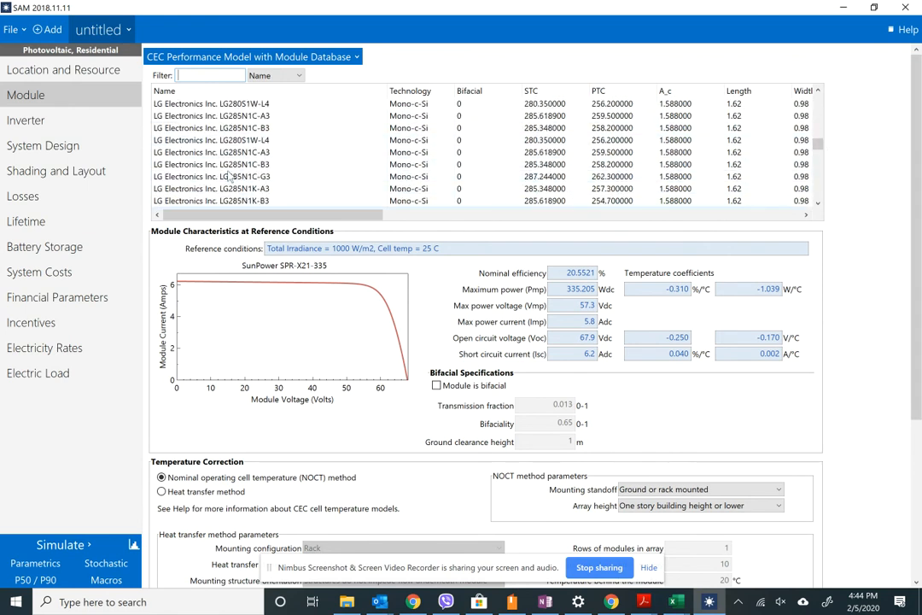
{"action": "scroll", "coordinate": [239, 167], "scroll_direction": "down", "scroll_amount": 5}
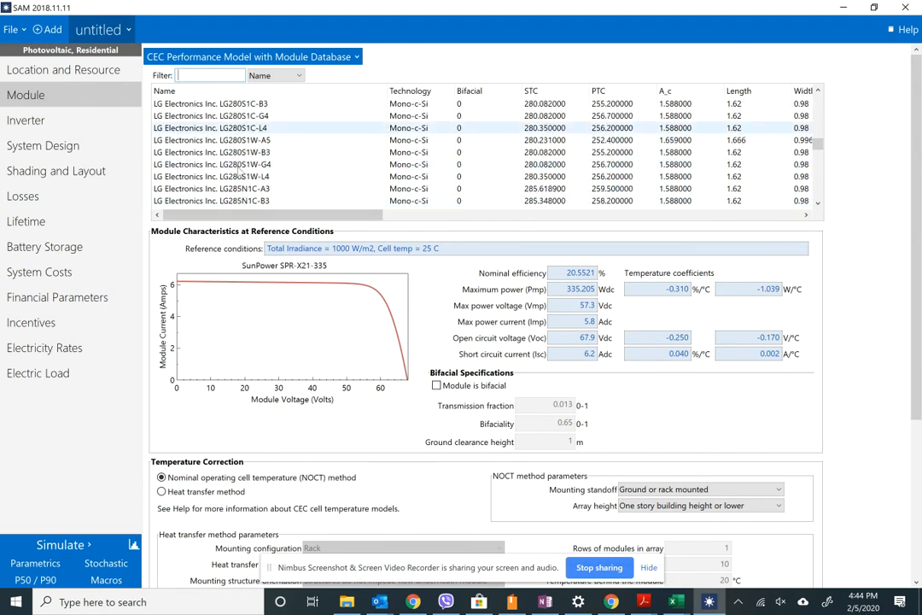
{"action": "scroll", "coordinate": [245, 168], "scroll_direction": "down", "scroll_amount": 2}
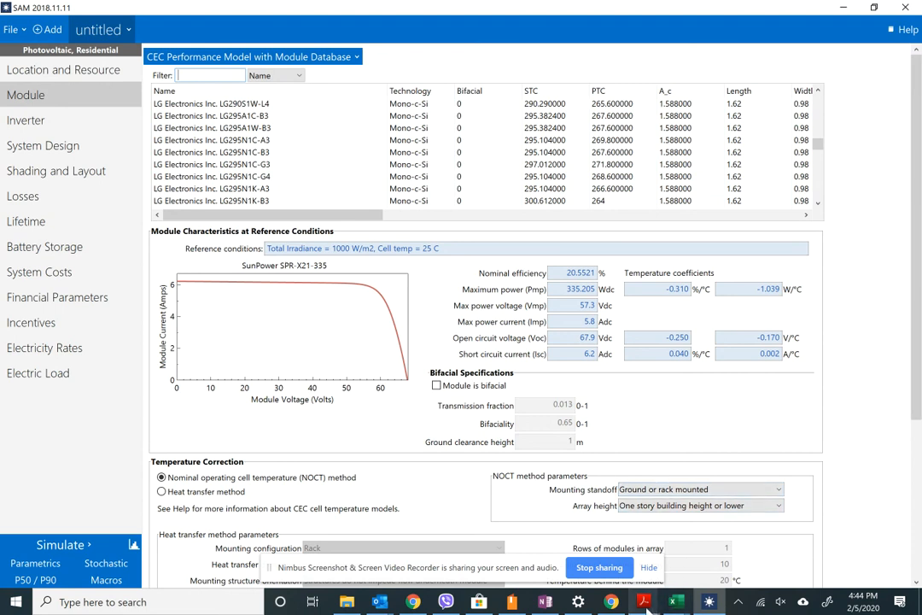
Switch to Chrome and look up the specified LG module's model number in Class_Work_3_PV.pdf
{"action": "left_click", "coordinate": [413, 602]}
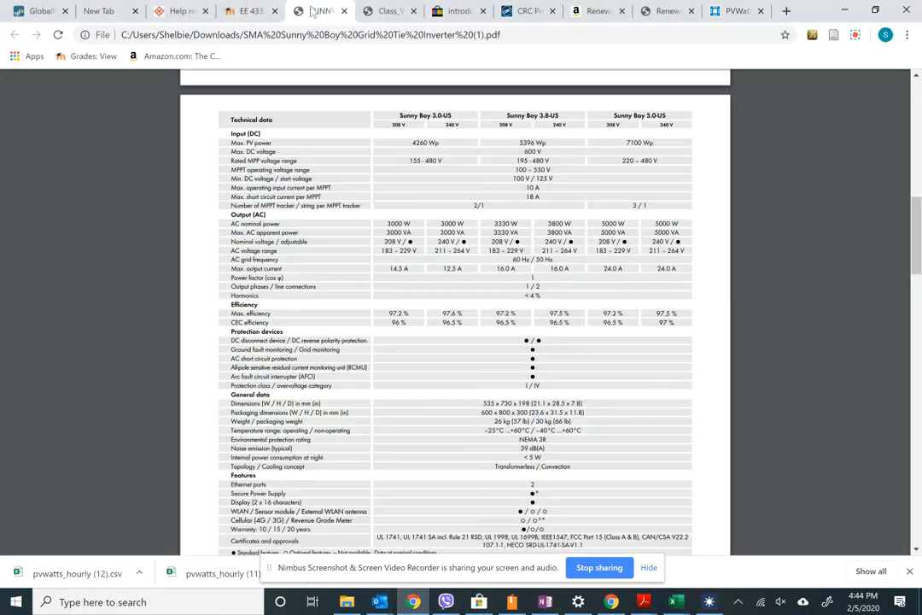
{"action": "left_click", "coordinate": [303, 11]}
{"action": "left_click", "coordinate": [252, 11]}
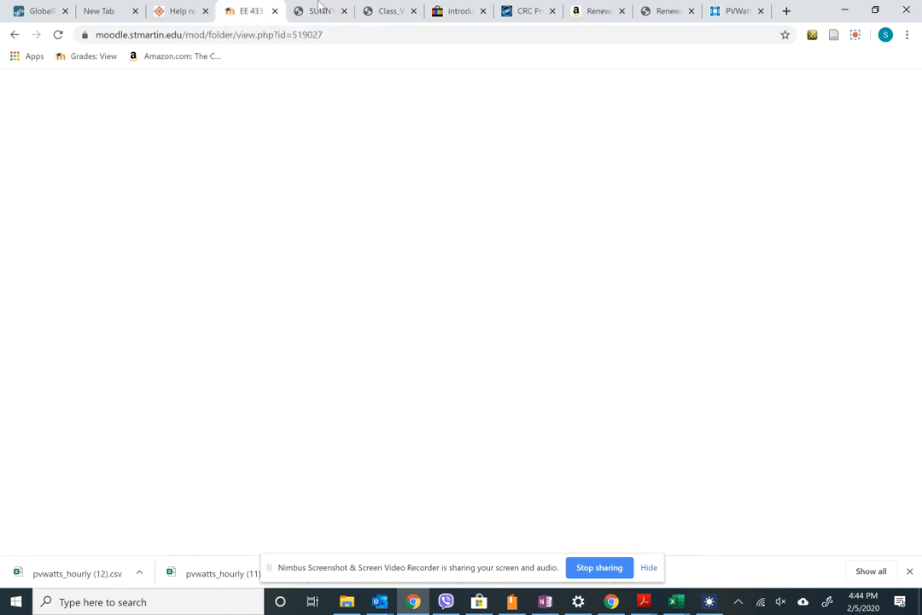
{"action": "left_click", "coordinate": [390, 12]}
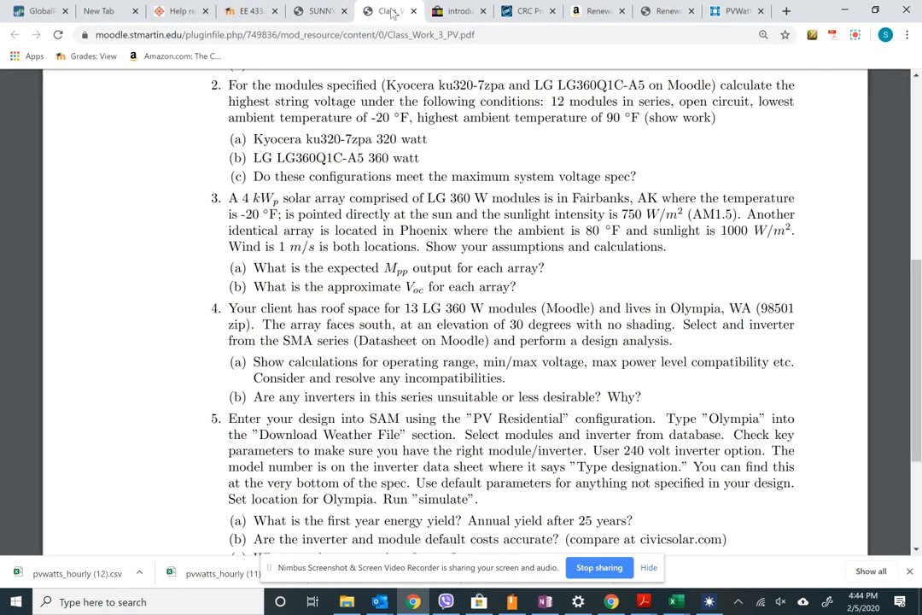
{"action": "scroll", "coordinate": [709, 190], "scroll_direction": "up", "scroll_amount": 2}
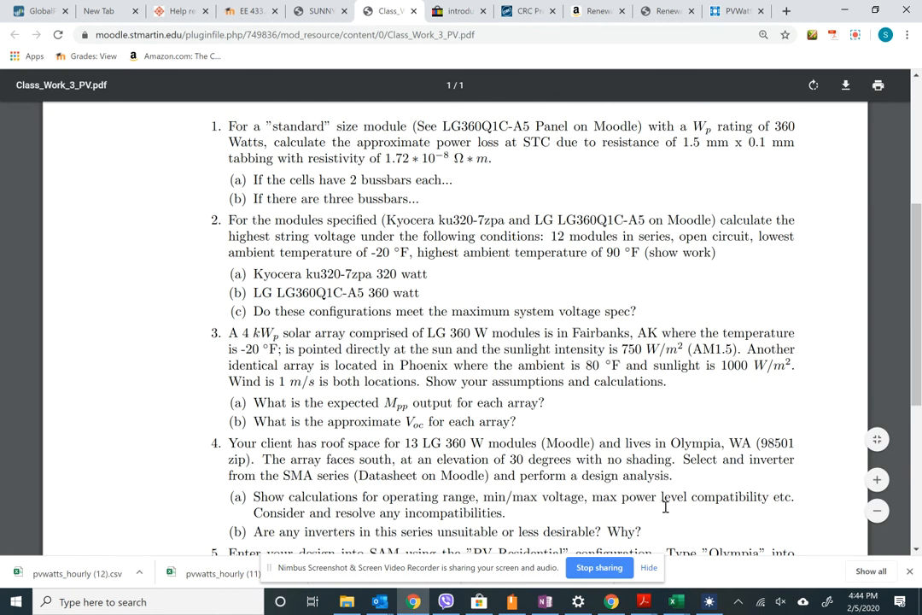
Return to SAM and select the LG Electronics Inc. LG360Q1C-A5 module from the database
{"action": "left_click", "coordinate": [708, 602]}
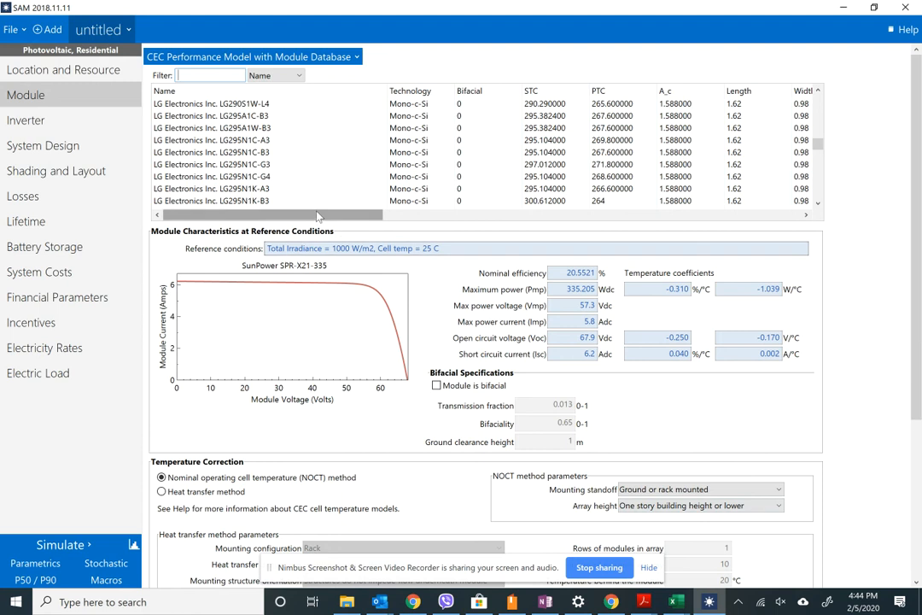
{"action": "scroll", "coordinate": [276, 192], "scroll_direction": "down", "scroll_amount": 1}
{"action": "scroll", "coordinate": [276, 192], "scroll_direction": "down", "scroll_amount": 6}
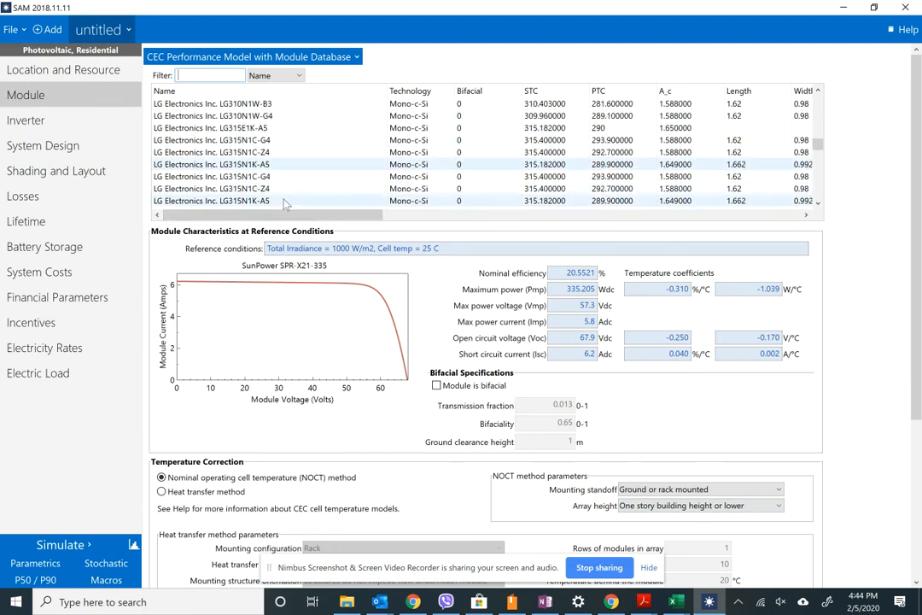
{"action": "scroll", "coordinate": [289, 196], "scroll_direction": "down", "scroll_amount": 6}
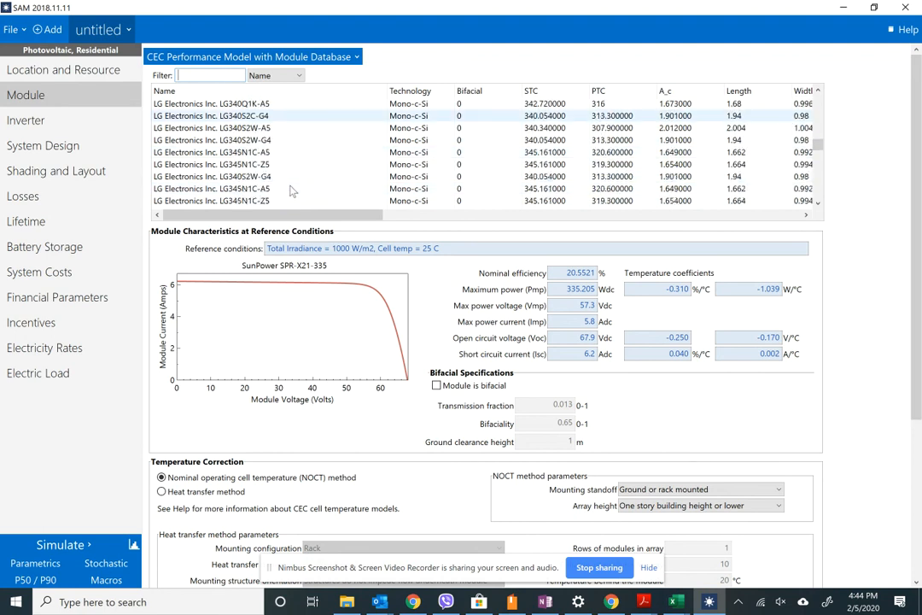
{"action": "scroll", "coordinate": [290, 191], "scroll_direction": "down", "scroll_amount": 3}
{"action": "scroll", "coordinate": [291, 191], "scroll_direction": "down", "scroll_amount": 4}
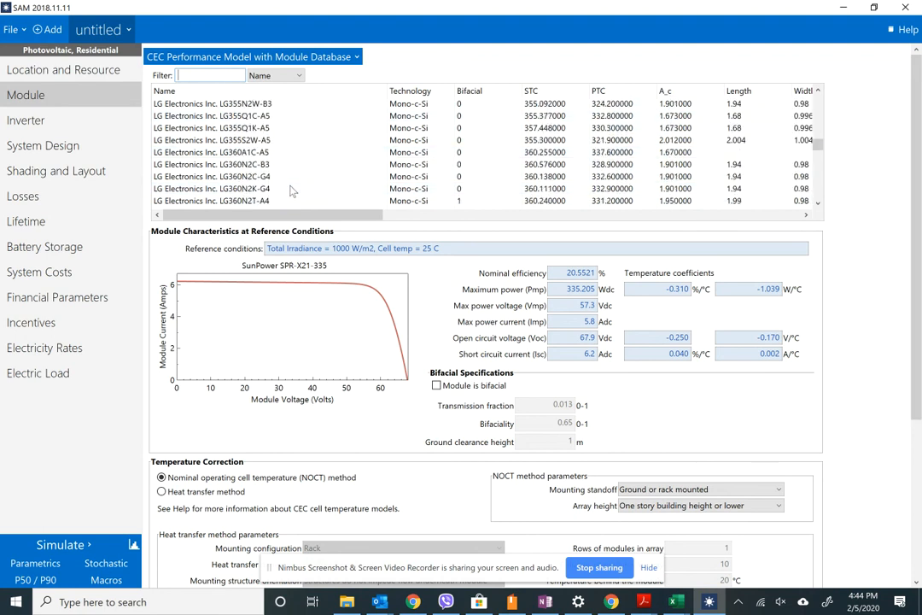
{"action": "scroll", "coordinate": [290, 192], "scroll_direction": "down", "scroll_amount": 1}
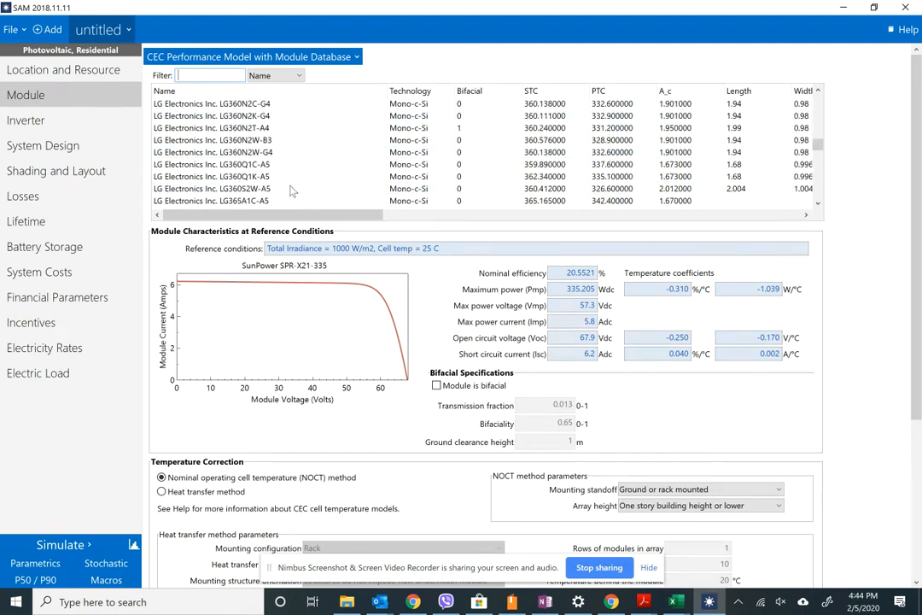
{"action": "scroll", "coordinate": [291, 191], "scroll_direction": "down", "scroll_amount": 2}
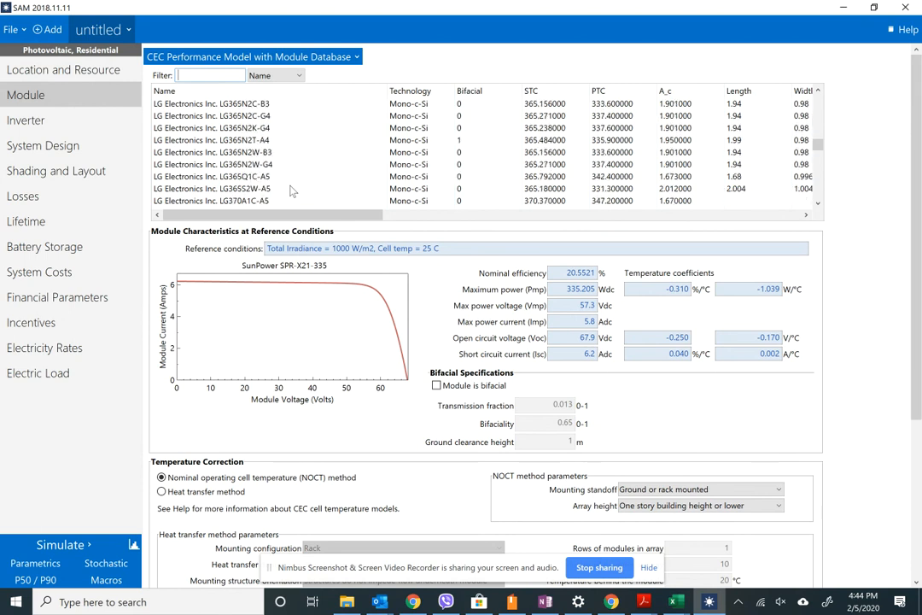
{"action": "scroll", "coordinate": [253, 148], "scroll_direction": "up", "scroll_amount": 1}
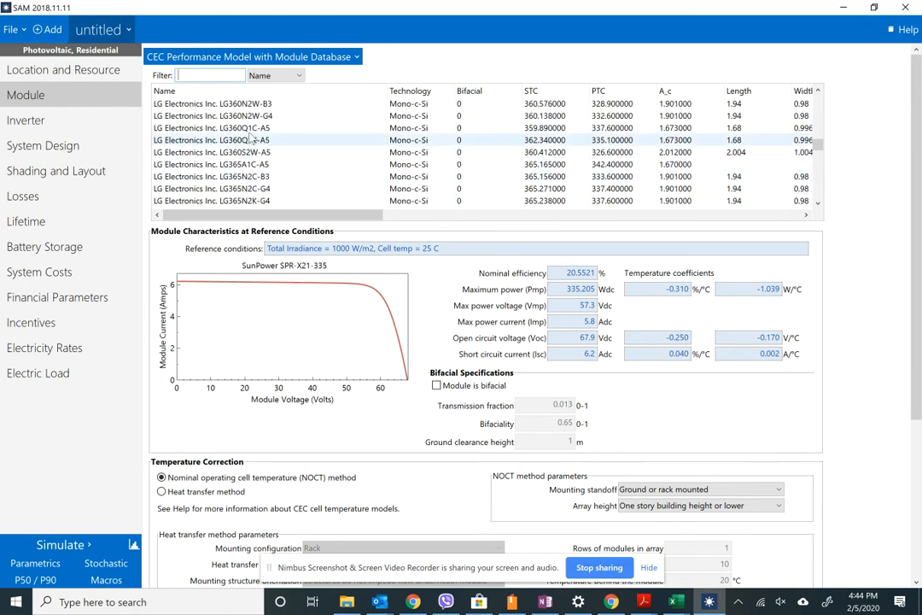
{"action": "left_click", "coordinate": [253, 128]}
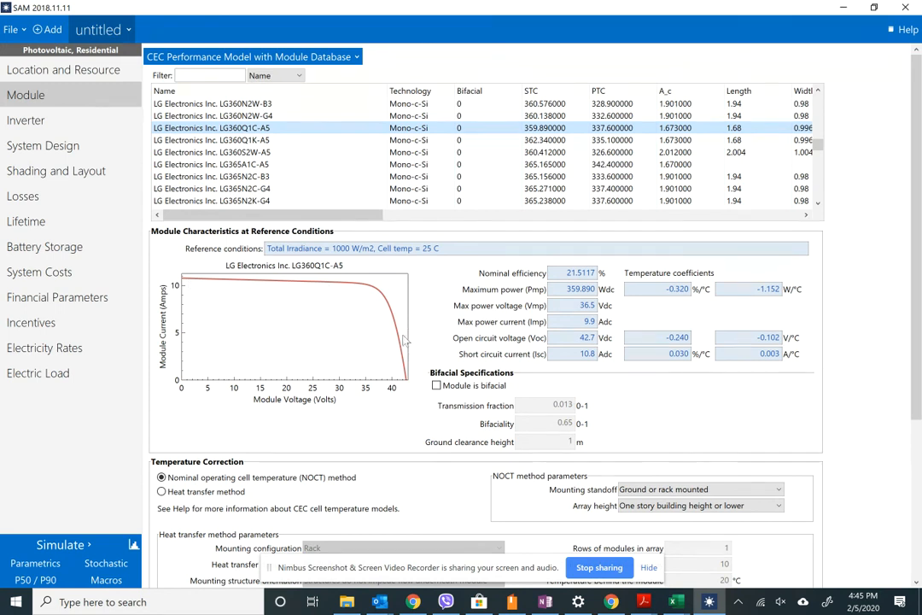
Review the selected module's temperature correction, physical characteristics and additional parameters
{"action": "scroll", "coordinate": [729, 415], "scroll_direction": "down", "scroll_amount": 2}
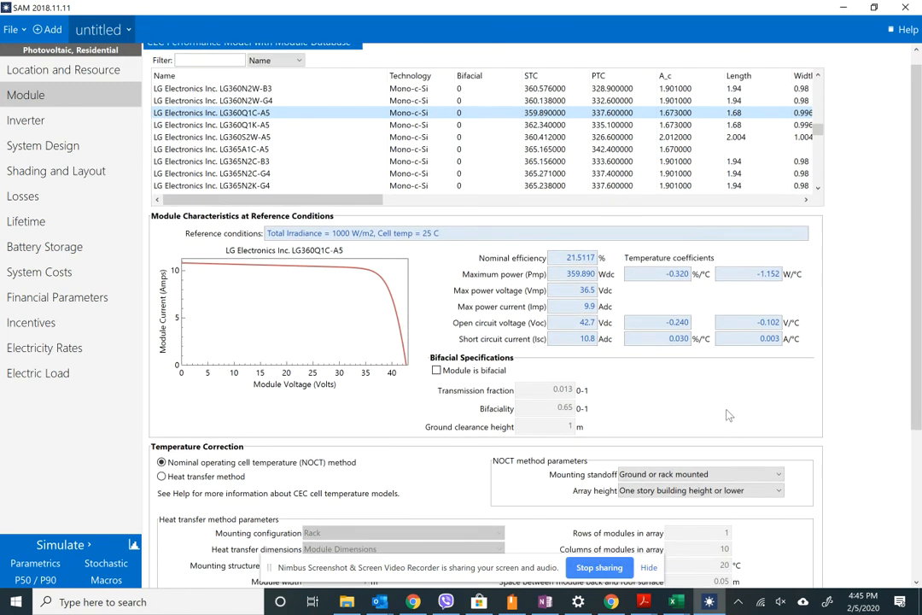
{"action": "scroll", "coordinate": [730, 418], "scroll_direction": "down", "scroll_amount": 4}
{"action": "left_click_drag", "start_coordinate": [916, 344], "coordinate": [919, 482]}
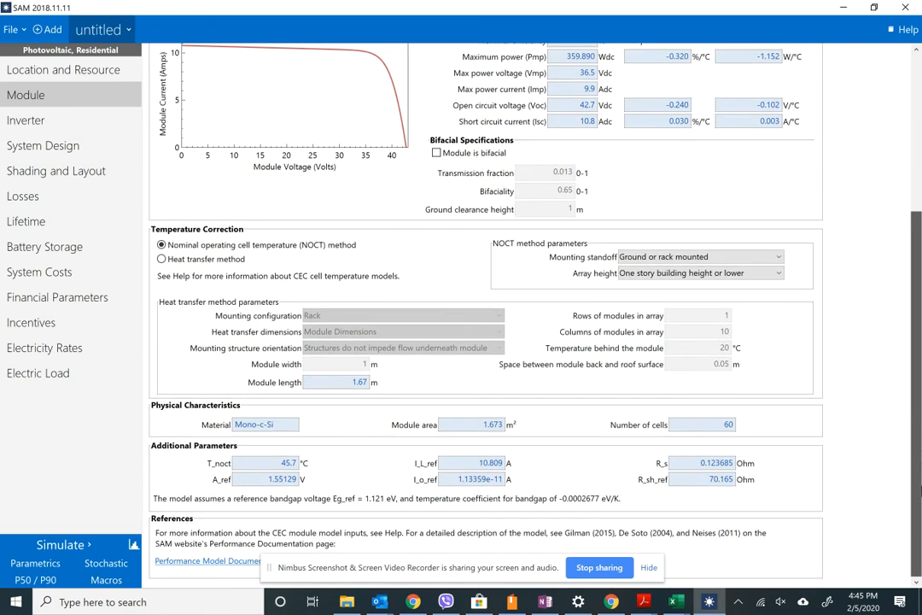
{"action": "left_click_drag", "start_coordinate": [919, 482], "coordinate": [901, 234]}
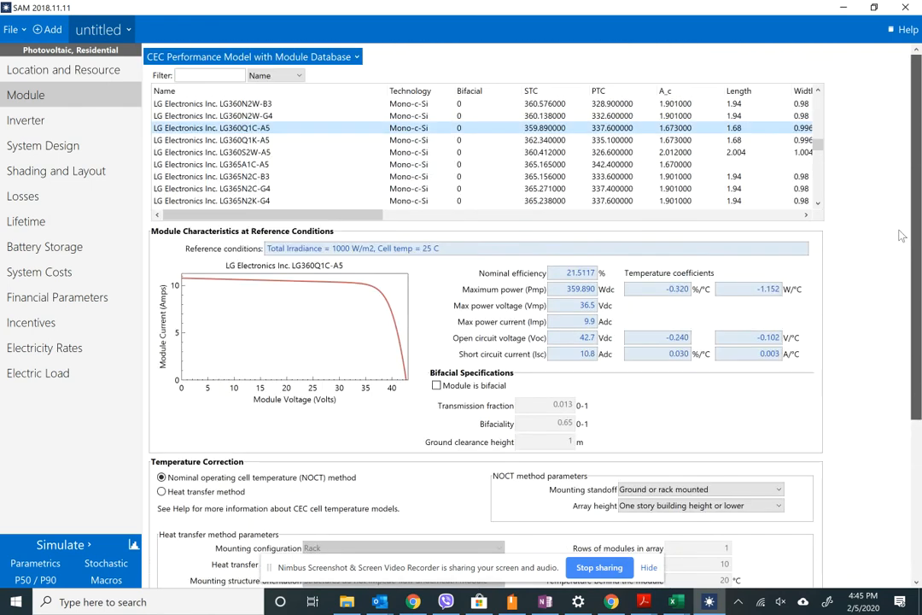
Examine the SMA America SB3800TL-US-22 [240V] inverter and compare it with neighbouring SMA models in the inverter database
{"action": "left_click", "coordinate": [62, 119]}
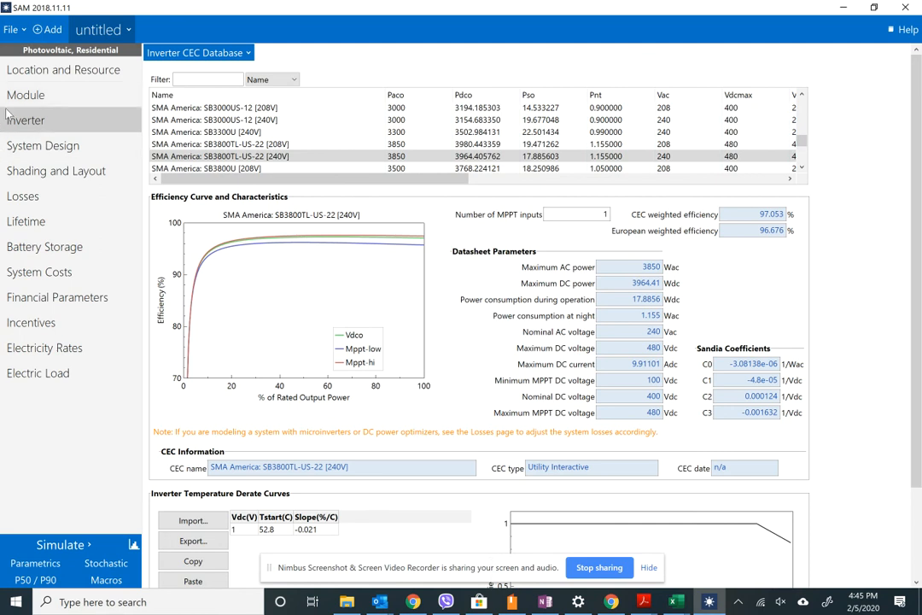
{"action": "left_click", "coordinate": [234, 157]}
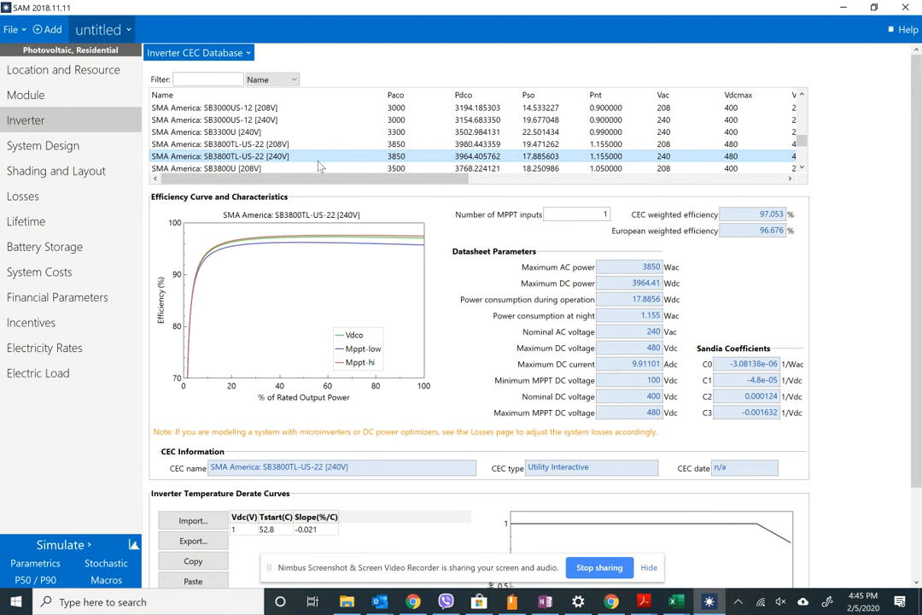
{"action": "scroll", "coordinate": [294, 152], "scroll_direction": "down", "scroll_amount": 1}
{"action": "scroll", "coordinate": [305, 164], "scroll_direction": "down", "scroll_amount": 1}
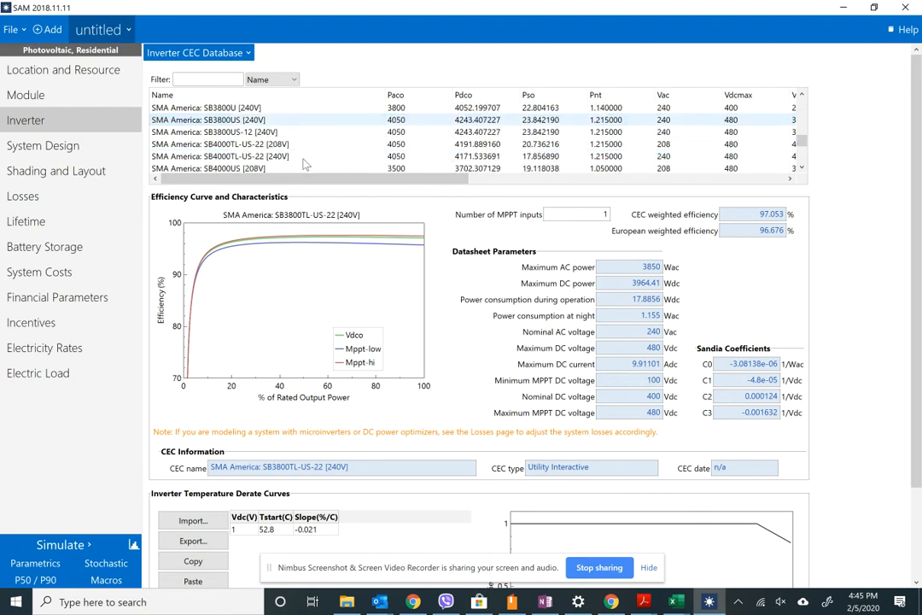
{"action": "scroll", "coordinate": [305, 164], "scroll_direction": "down", "scroll_amount": 2}
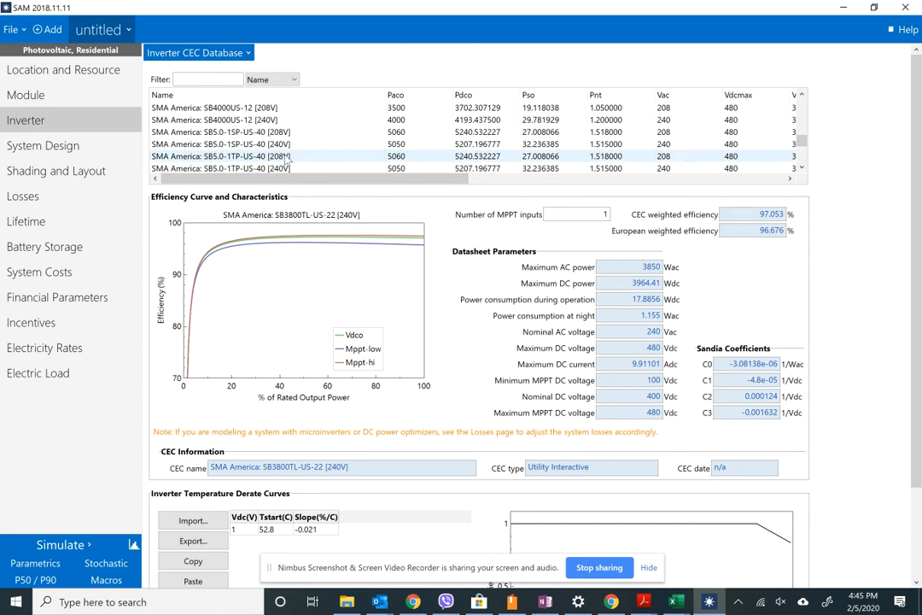
{"action": "scroll", "coordinate": [286, 162], "scroll_direction": "up", "scroll_amount": 3}
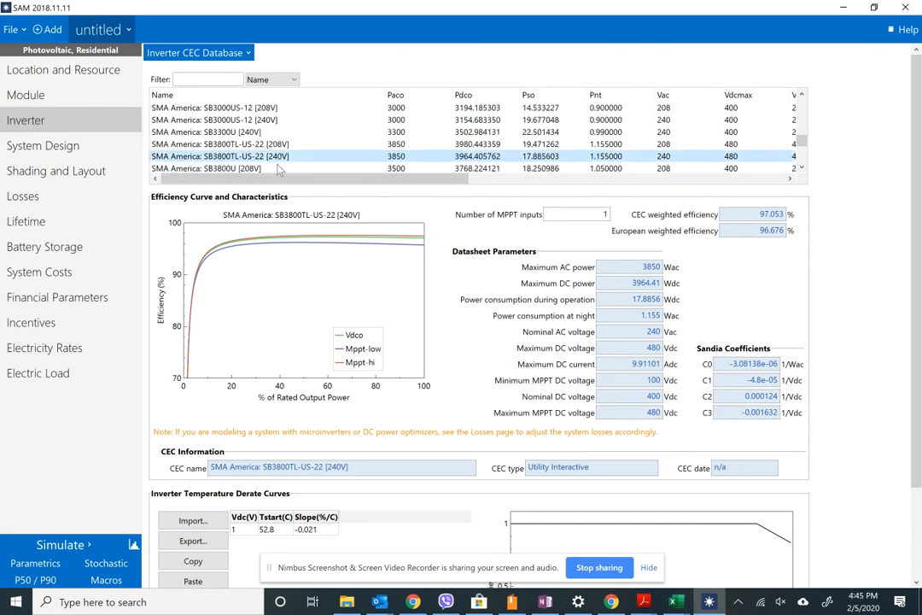
{"action": "scroll", "coordinate": [280, 170], "scroll_direction": "up", "scroll_amount": 1}
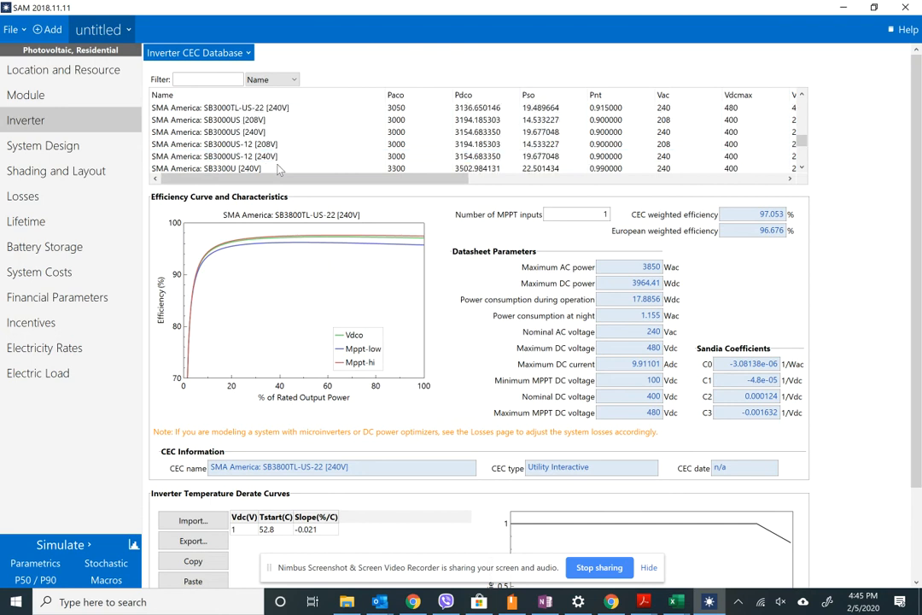
{"action": "scroll", "coordinate": [281, 167], "scroll_direction": "down", "scroll_amount": 1}
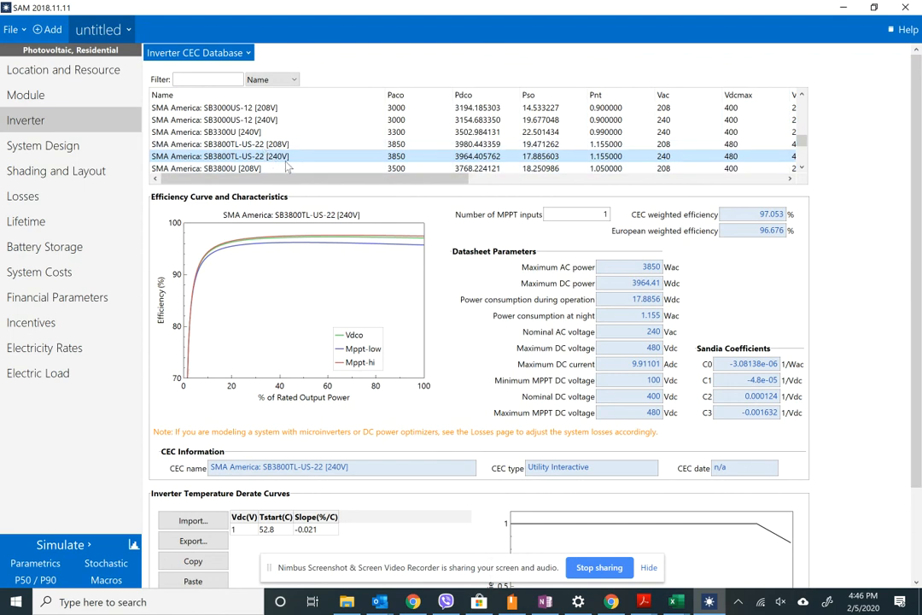
{"action": "scroll", "coordinate": [243, 141], "scroll_direction": "down", "scroll_amount": 1}
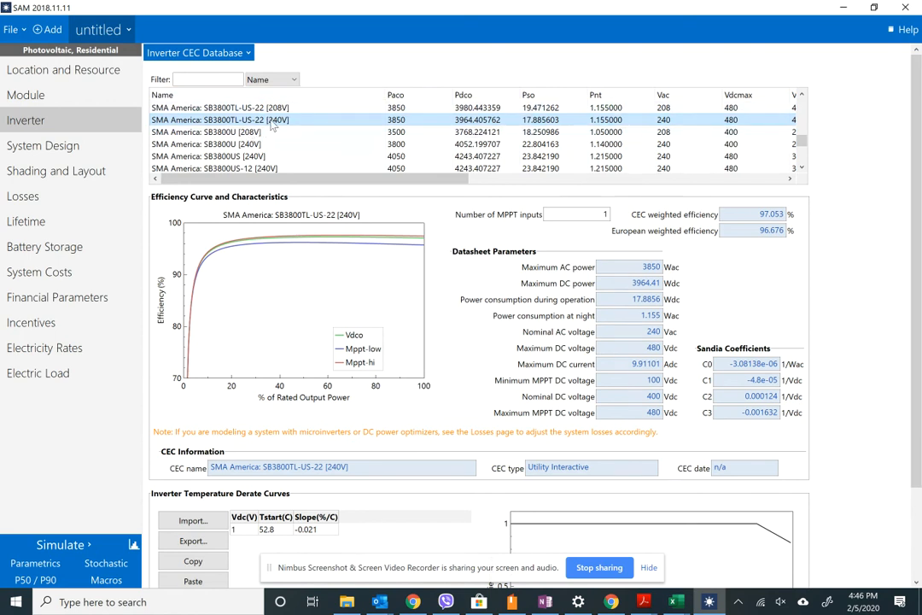
Browse the higher-capacity SMA America inverters and return to the 3 to 3.8 kW models
{"action": "scroll", "coordinate": [282, 136], "scroll_direction": "down", "scroll_amount": 10}
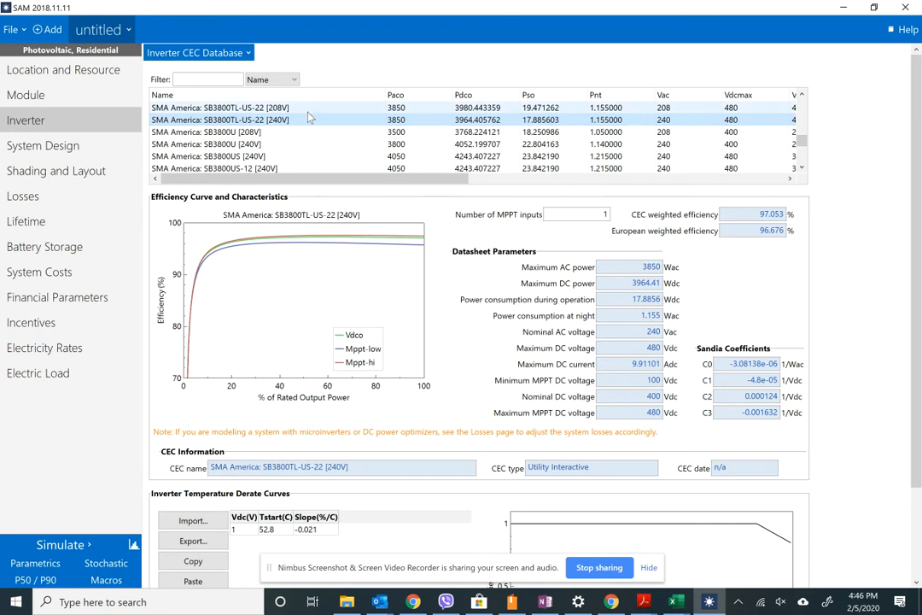
{"action": "scroll", "coordinate": [297, 154], "scroll_direction": "down", "scroll_amount": 6}
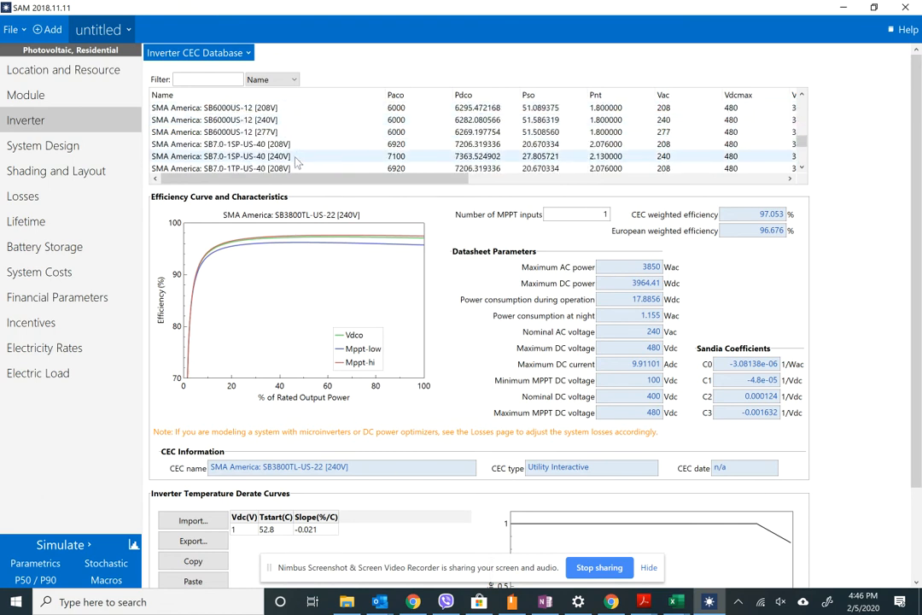
{"action": "scroll", "coordinate": [299, 158], "scroll_direction": "up", "scroll_amount": 2}
{"action": "scroll", "coordinate": [299, 176], "scroll_direction": "down", "scroll_amount": 3}
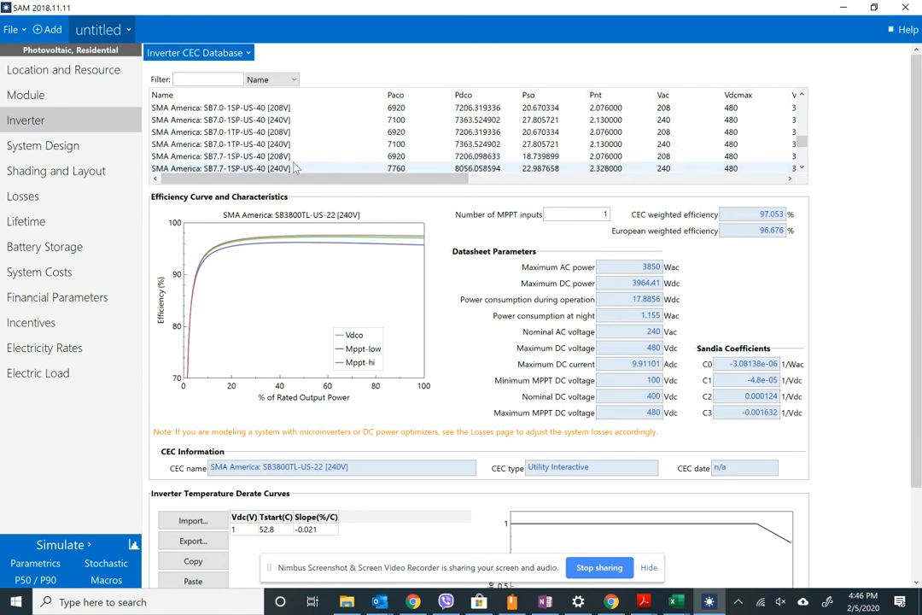
{"action": "scroll", "coordinate": [292, 162], "scroll_direction": "down", "scroll_amount": 5}
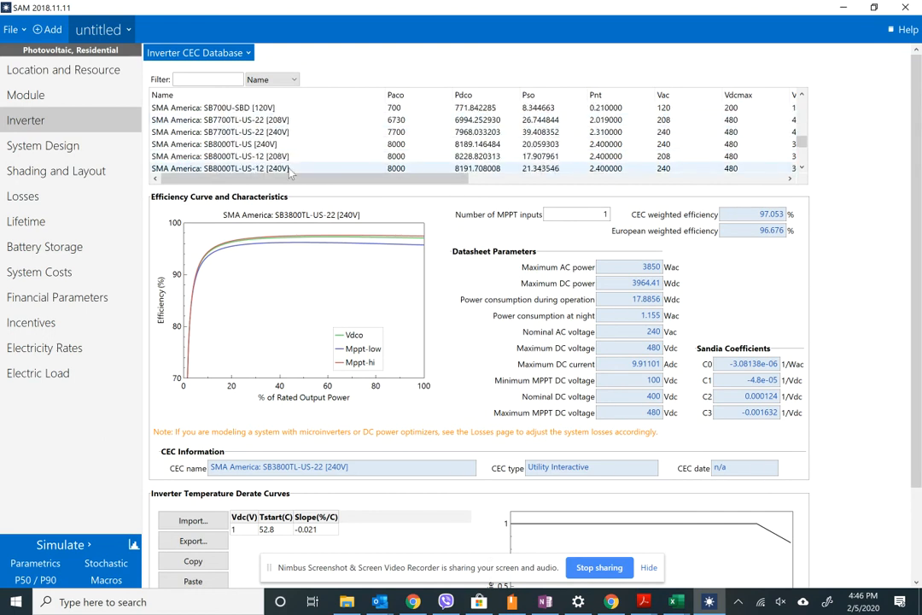
{"action": "scroll", "coordinate": [292, 171], "scroll_direction": "up", "scroll_amount": 5}
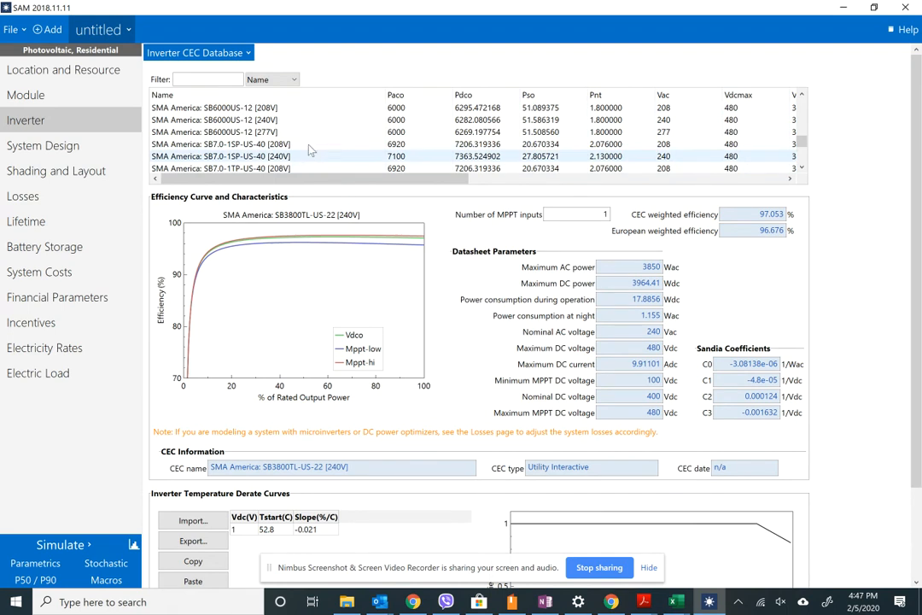
{"action": "scroll", "coordinate": [311, 151], "scroll_direction": "up", "scroll_amount": 4}
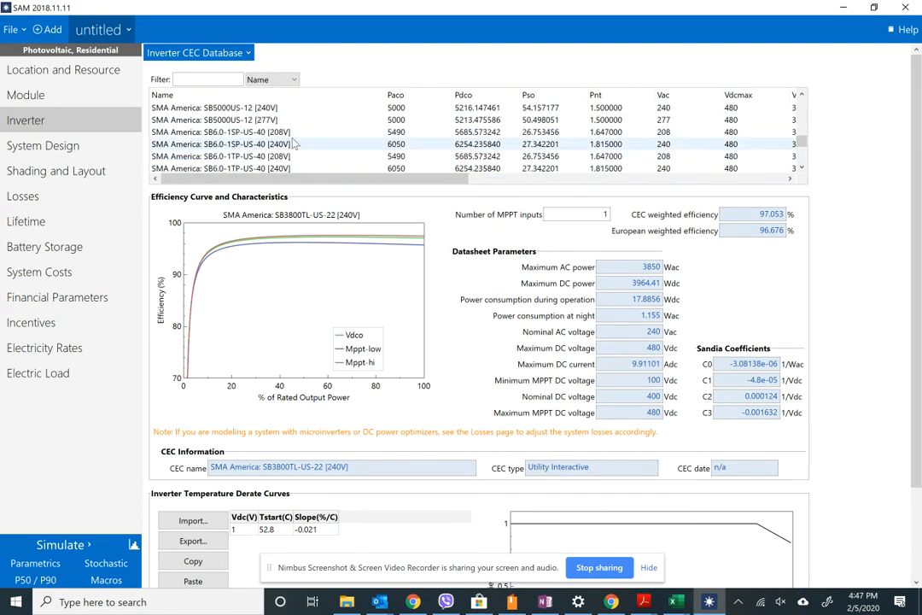
{"action": "scroll", "coordinate": [295, 147], "scroll_direction": "up", "scroll_amount": 3}
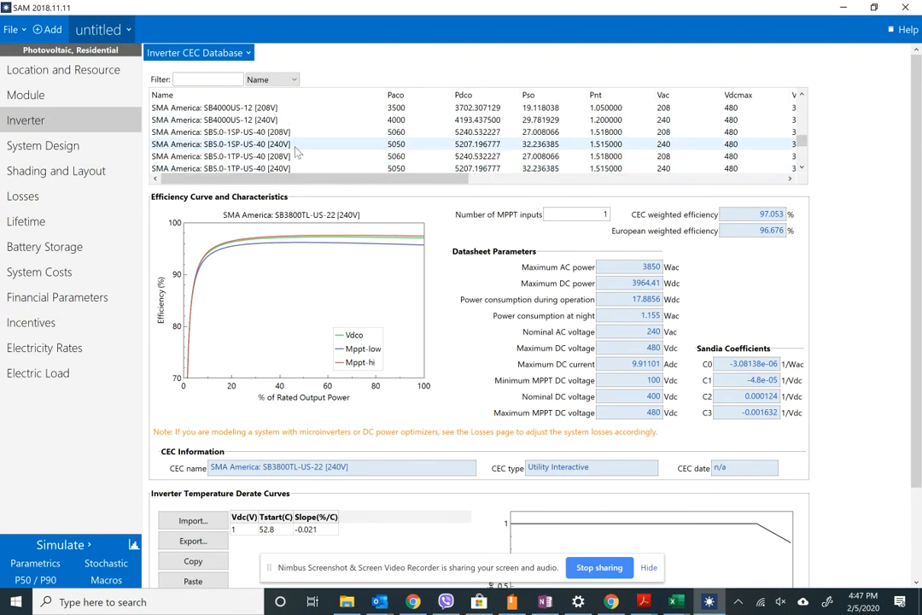
{"action": "scroll", "coordinate": [296, 150], "scroll_direction": "up", "scroll_amount": 5}
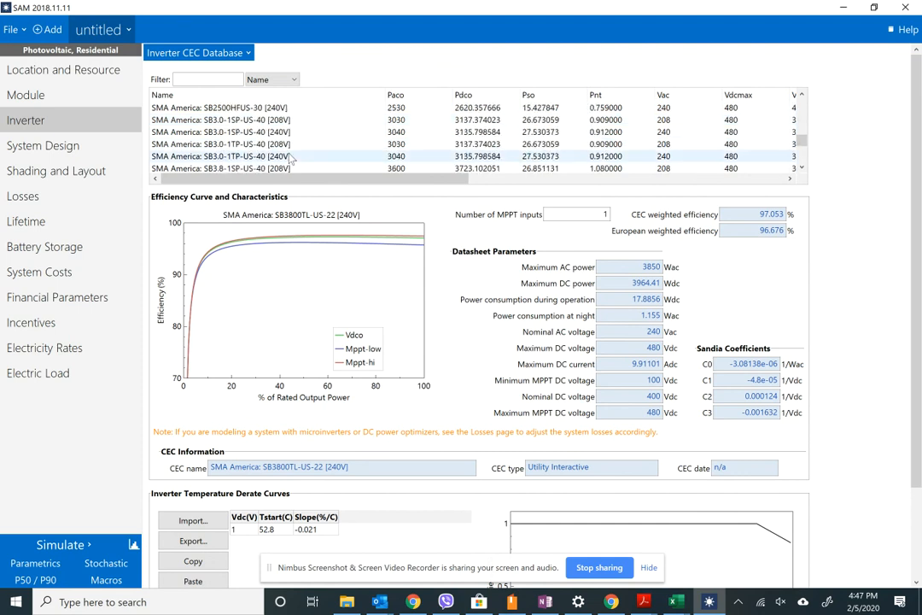
Compare the SB3.8 variants and select the SMA America SB3.8-1TP-US-40 [240V] inverter
{"action": "left_click", "coordinate": [307, 167]}
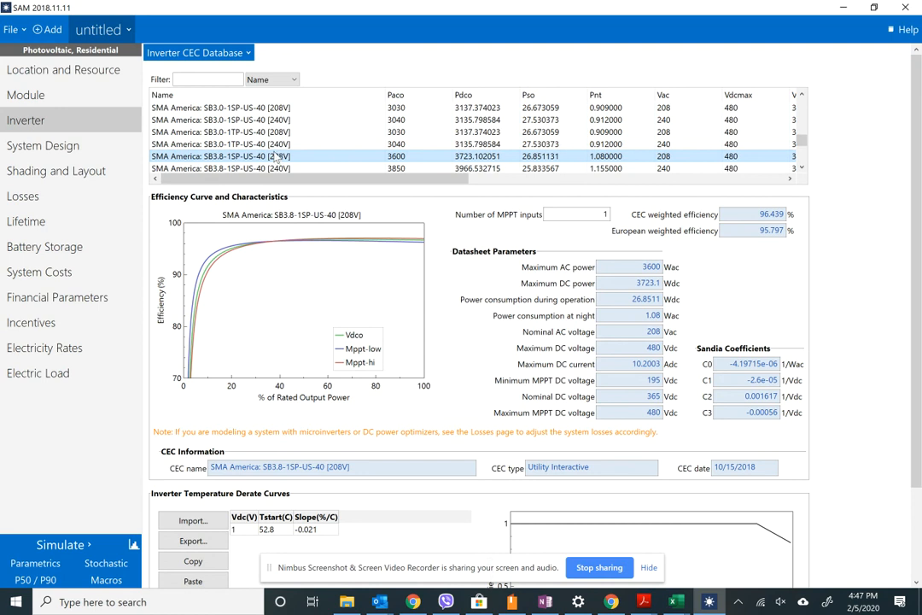
{"action": "scroll", "coordinate": [267, 169], "scroll_direction": "down", "scroll_amount": 1}
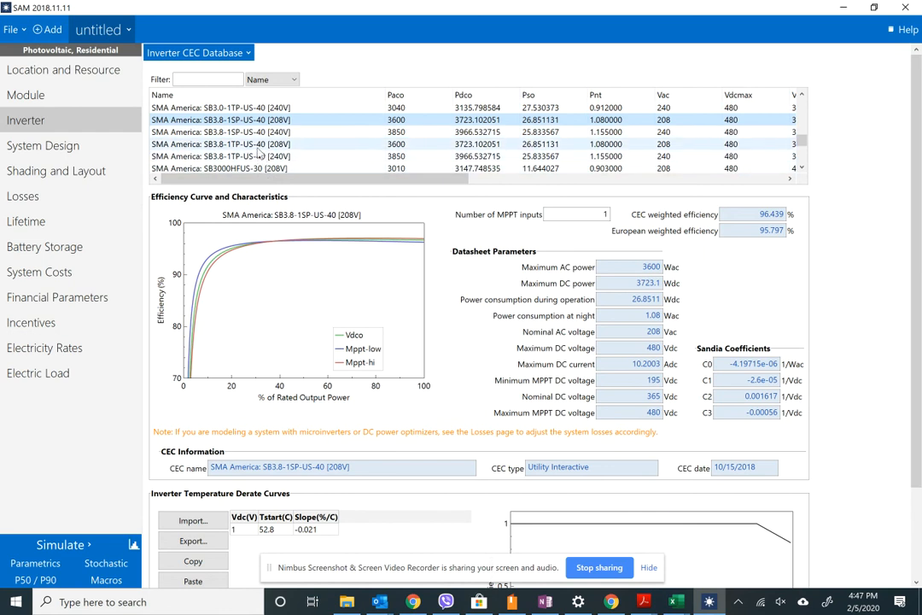
{"action": "left_click", "coordinate": [264, 158]}
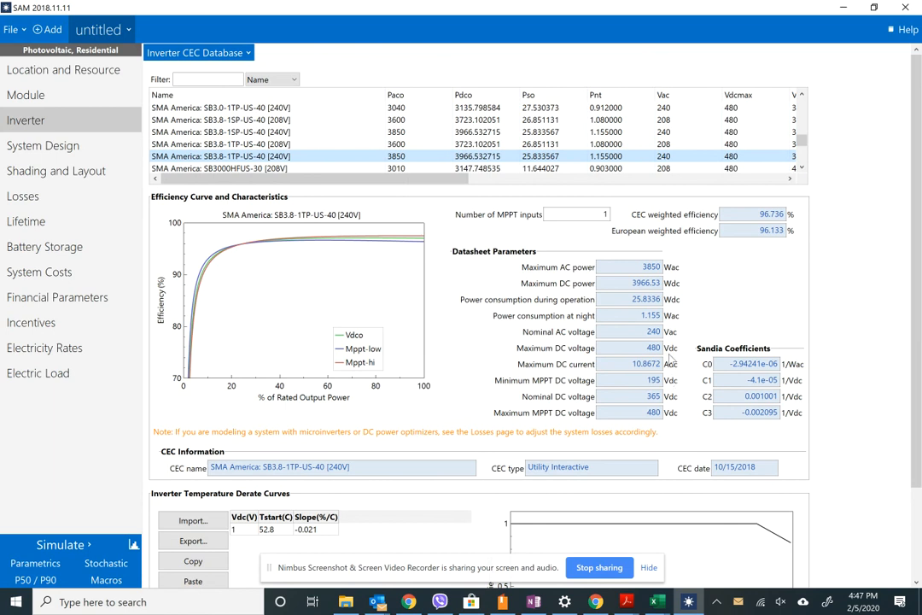
{"action": "left_click", "coordinate": [310, 145]}
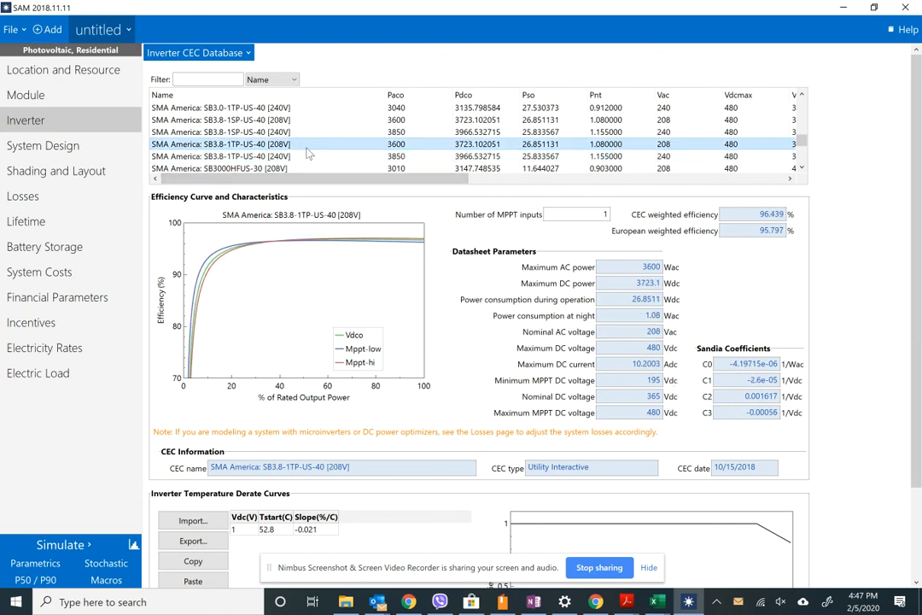
{"action": "left_click", "coordinate": [307, 157]}
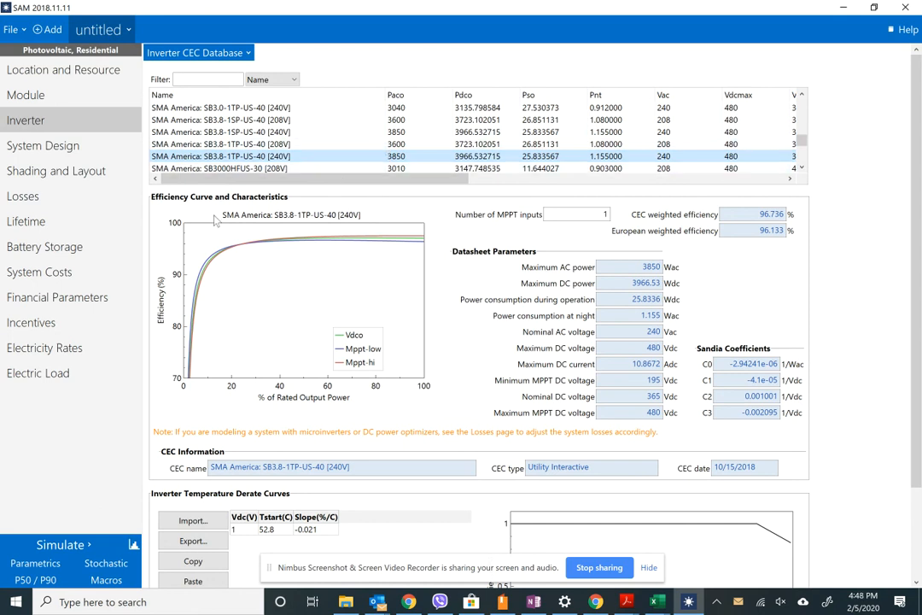
In the system design, configure Subarray 1 with 1 string in parallel and 13 modules per string
{"action": "left_click", "coordinate": [89, 148]}
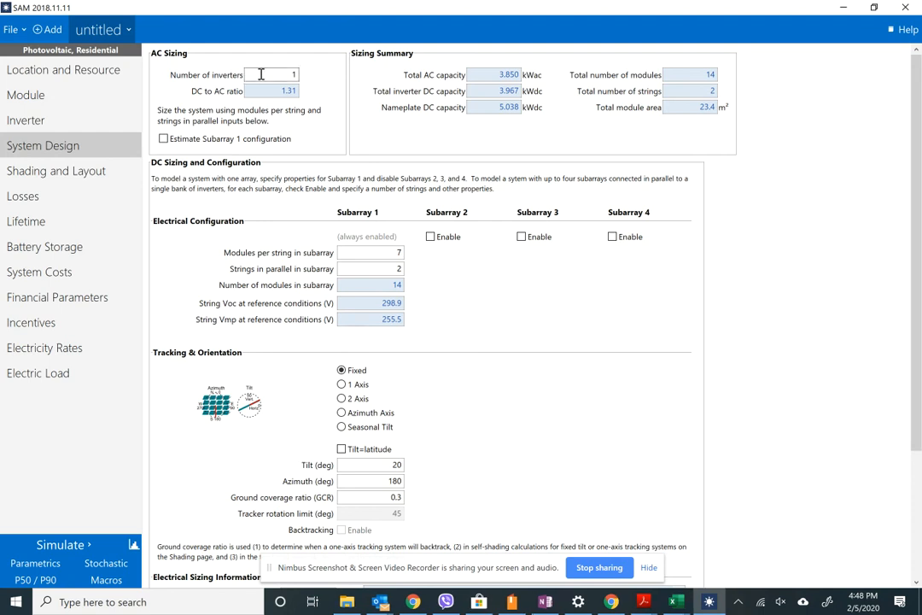
{"action": "left_click", "coordinate": [396, 252]}
{"action": "left_click", "coordinate": [385, 268]}
{"action": "left_click_drag", "start_coordinate": [384, 268], "coordinate": [419, 284]}
{"action": "type", "text": "1"}
{"action": "key", "text": "shift+Tab"}
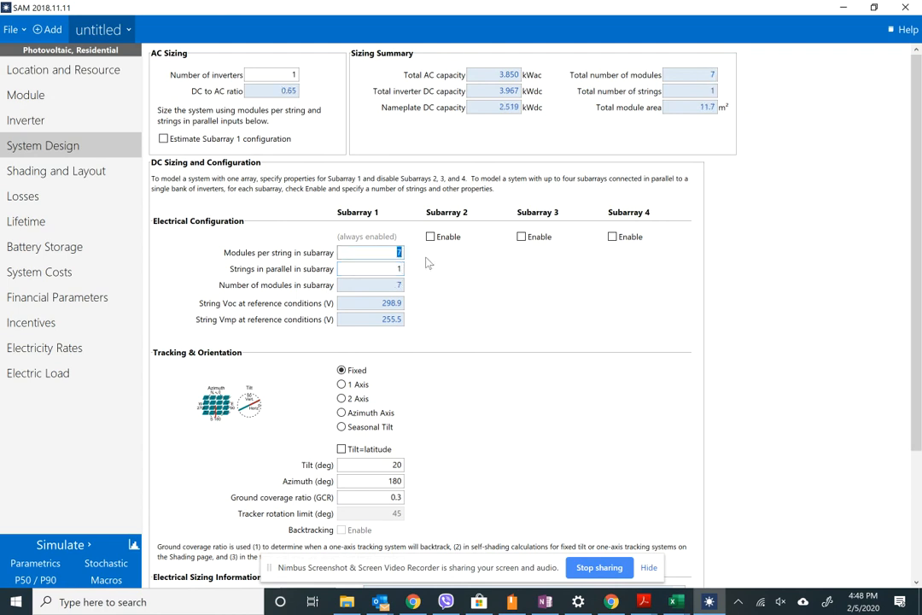
{"action": "type", "text": "13"}
Set the Subarray 1 tilt to 30 degrees and check the electrical sizing information
{"action": "scroll", "coordinate": [467, 481], "scroll_direction": "down", "scroll_amount": 1}
{"action": "left_click", "coordinate": [393, 448]}
{"action": "double_click", "coordinate": [394, 447]}
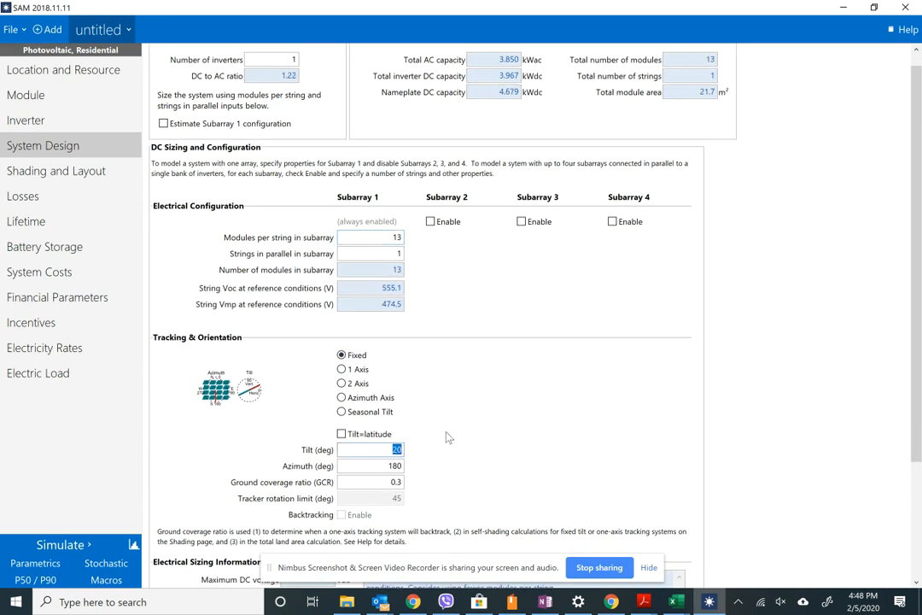
{"action": "type", "text": "30"}
{"action": "scroll", "coordinate": [491, 472], "scroll_direction": "down", "scroll_amount": 1}
{"action": "scroll", "coordinate": [491, 472], "scroll_direction": "down", "scroll_amount": 3}
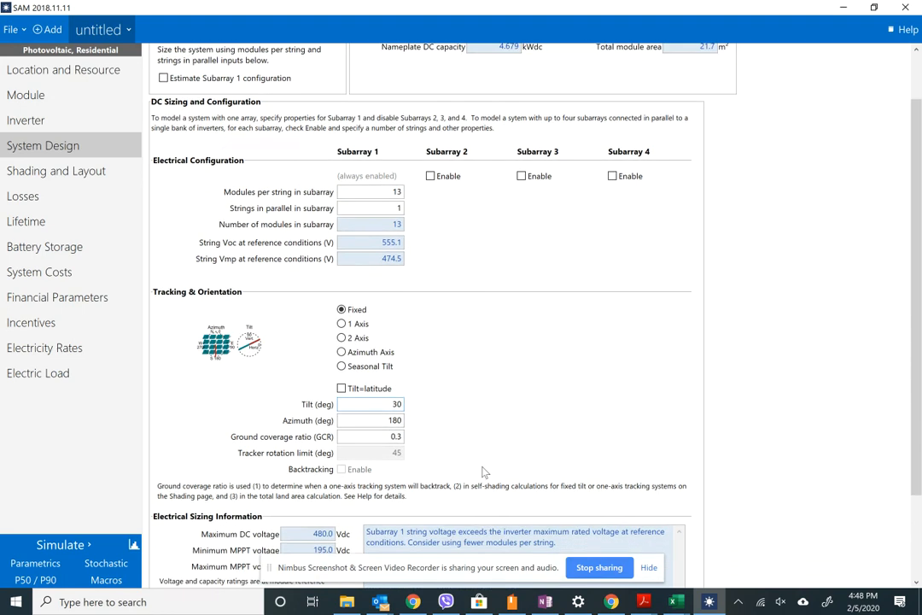
{"action": "scroll", "coordinate": [504, 468], "scroll_direction": "down", "scroll_amount": 2}
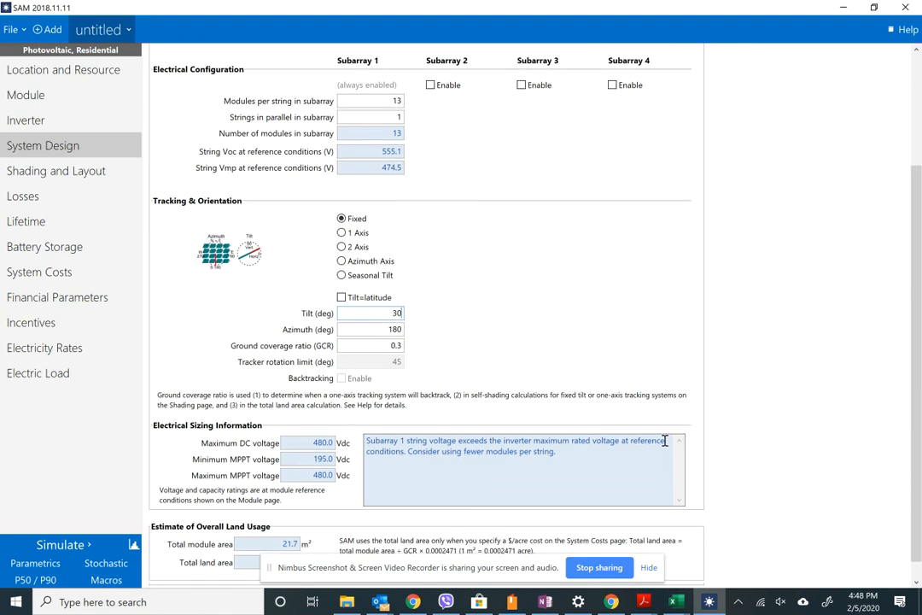
{"action": "scroll", "coordinate": [651, 376], "scroll_direction": "up", "scroll_amount": 1}
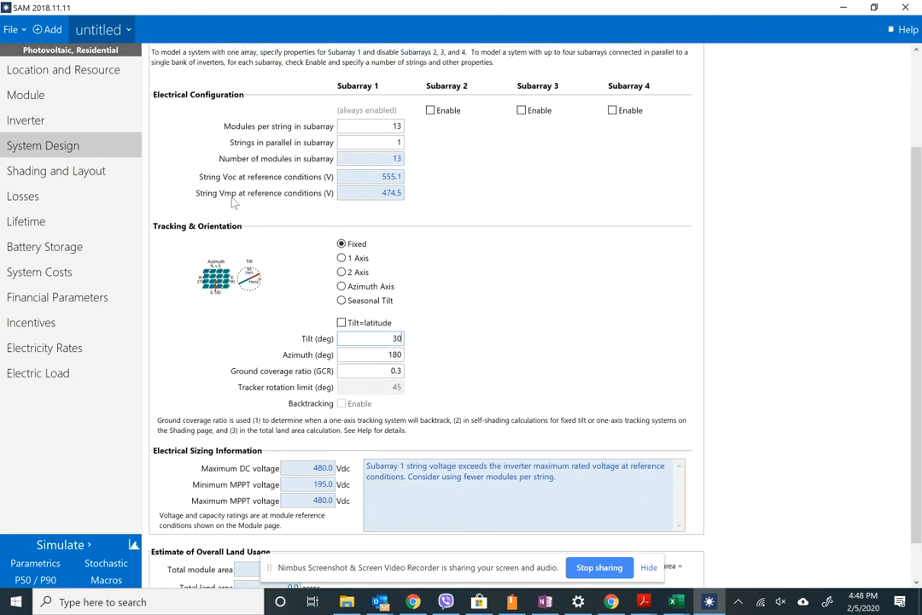
Review the shading, losses, lifetime, system costs, financial, incentives and electricity rate inputs
{"action": "left_click", "coordinate": [74, 174]}
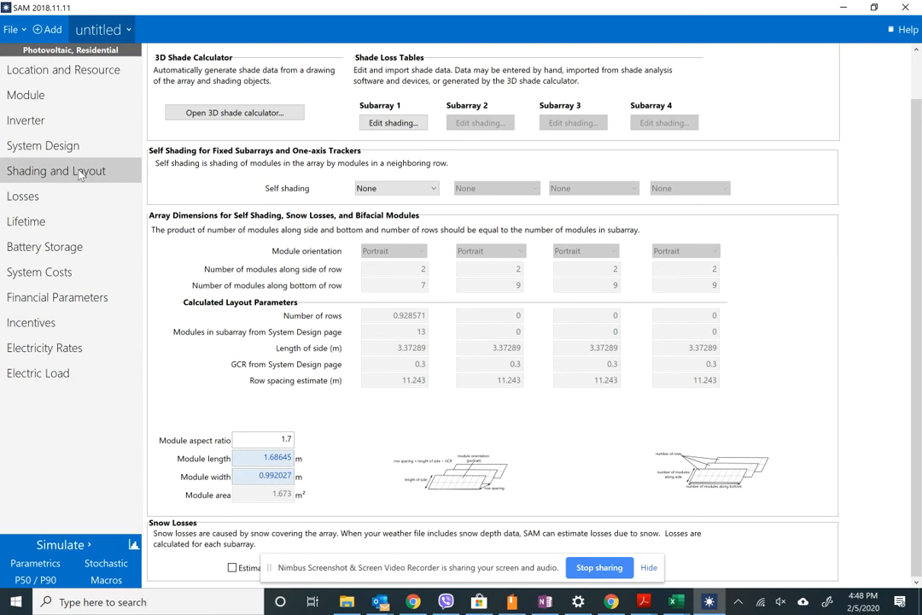
{"action": "left_click", "coordinate": [86, 197]}
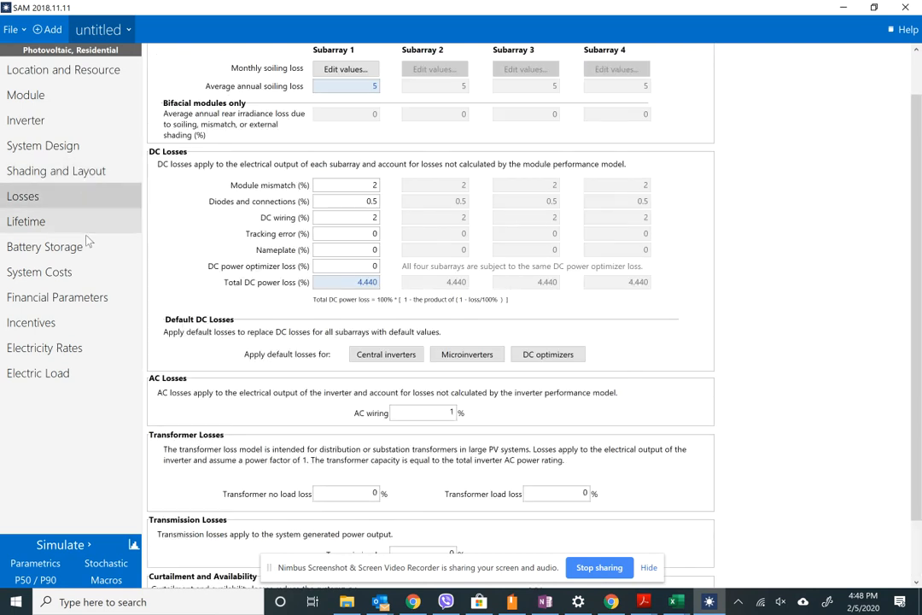
{"action": "left_click", "coordinate": [87, 239]}
{"action": "left_click", "coordinate": [87, 231]}
{"action": "left_click", "coordinate": [86, 265]}
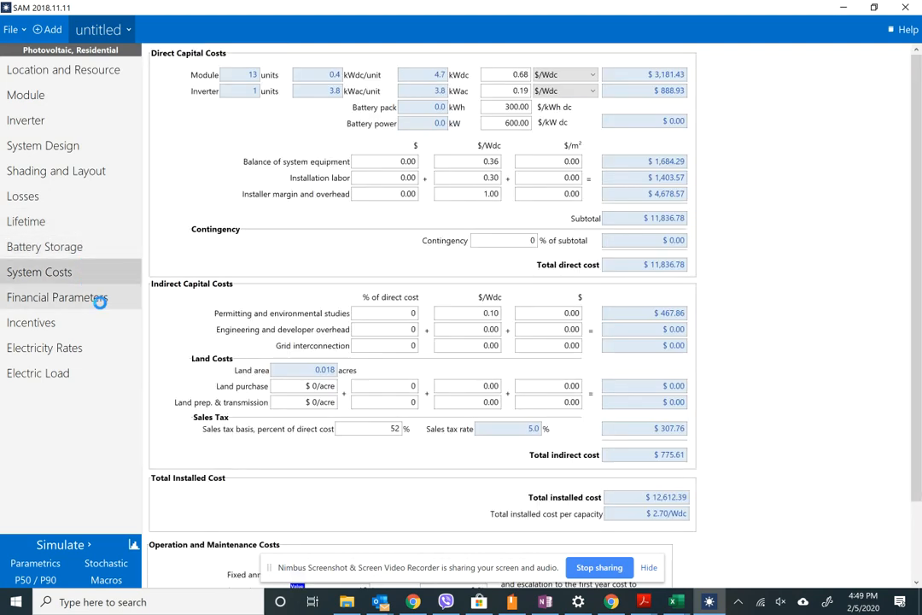
{"action": "left_click", "coordinate": [75, 296]}
{"action": "left_click", "coordinate": [82, 322]}
{"action": "left_click", "coordinate": [96, 358]}
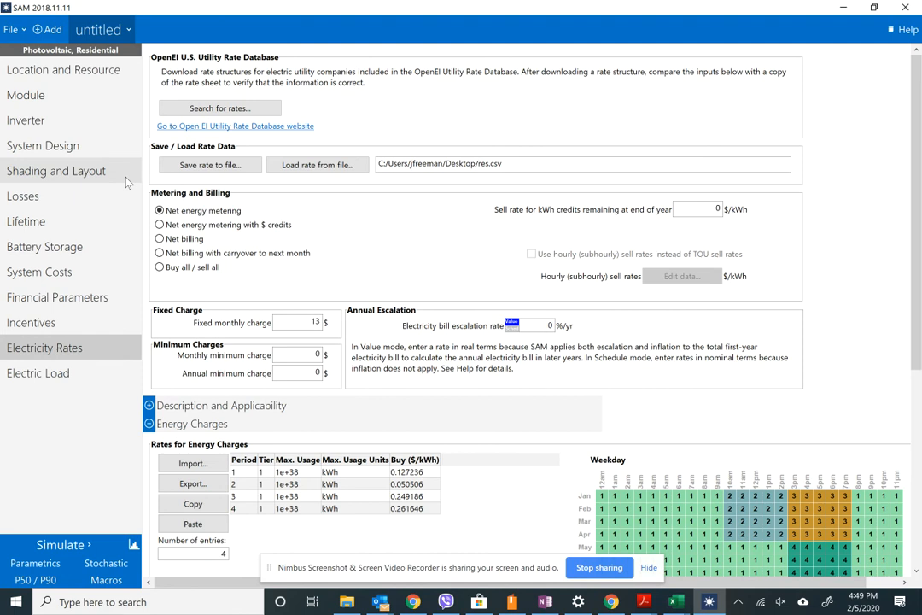
Run the simulation for the residential PV case and acknowledge its notices
{"action": "left_click", "coordinate": [80, 548]}
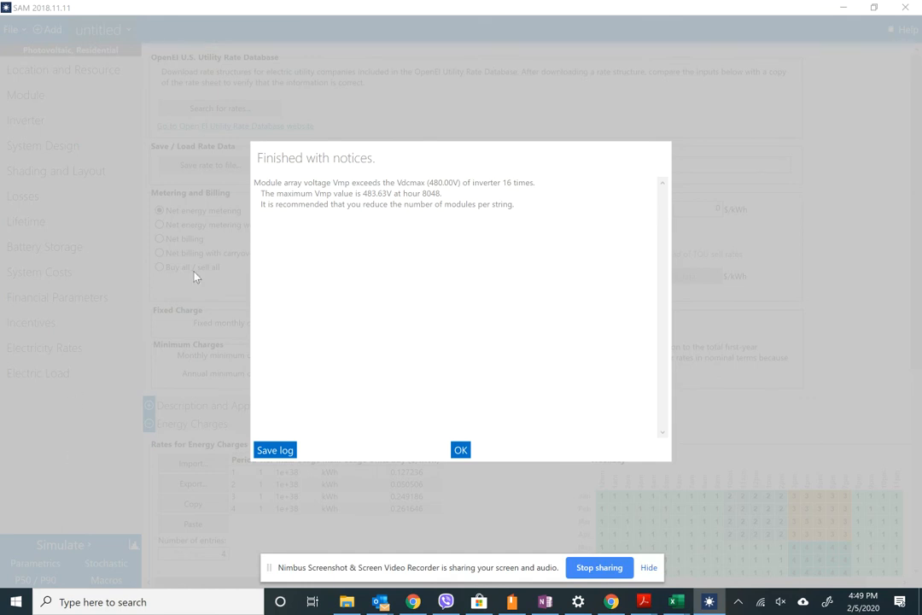
{"action": "left_click", "coordinate": [460, 451]}
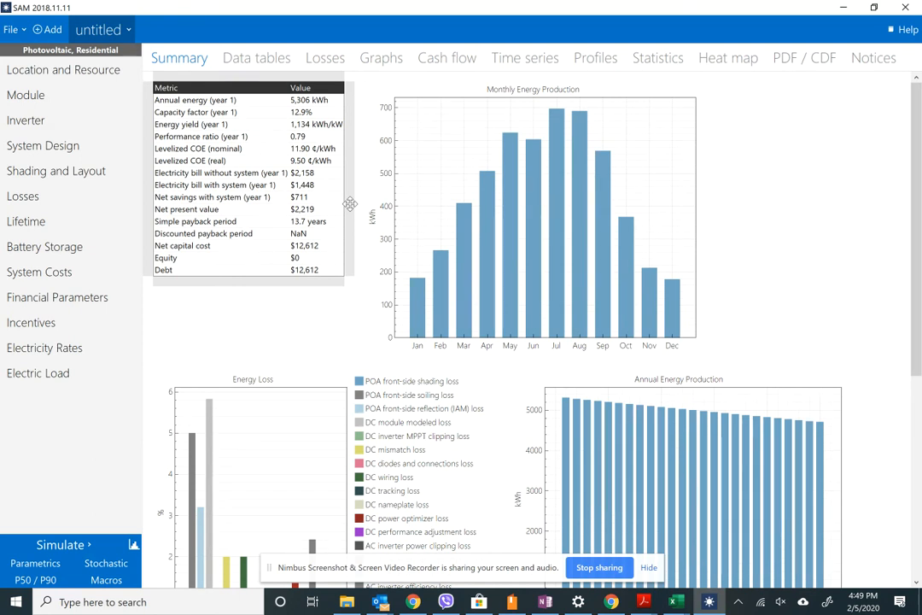
Examine the system's energy loss diagram in the simulation results, including the nominal DC energy losses
{"action": "left_click", "coordinate": [257, 57]}
{"action": "left_click", "coordinate": [323, 64]}
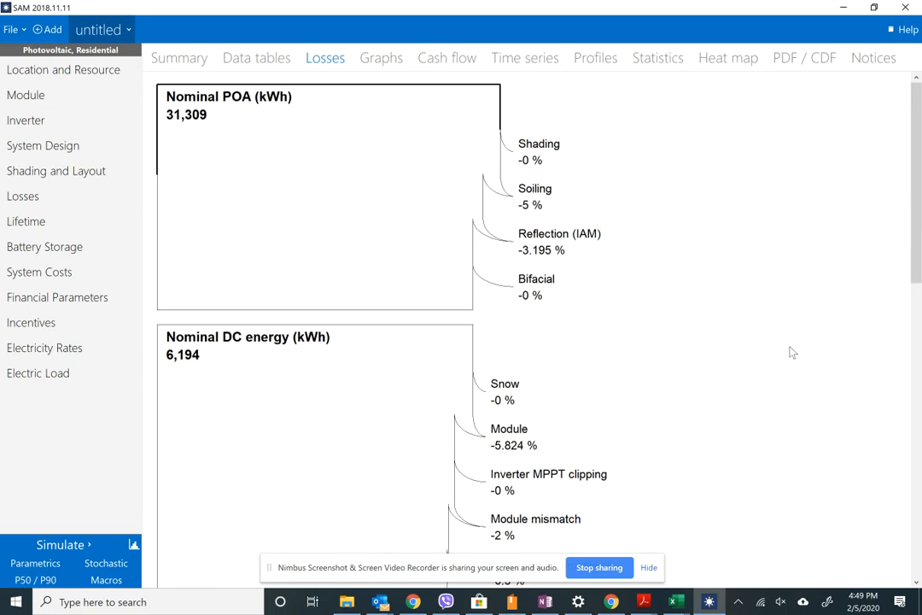
{"action": "scroll", "coordinate": [651, 323], "scroll_direction": "down", "scroll_amount": 1}
{"action": "left_click_drag", "start_coordinate": [918, 195], "coordinate": [918, 227]}
{"action": "left_click_drag", "start_coordinate": [919, 227], "coordinate": [918, 280]}
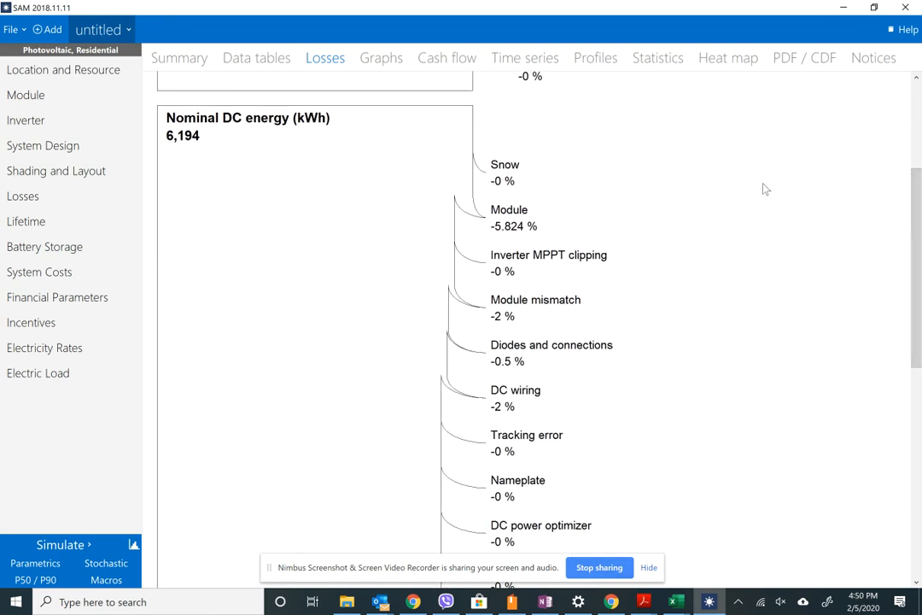
Examine the nominal POA losses at the start of the simulation's energy loss diagram
{"action": "left_click_drag", "start_coordinate": [920, 230], "coordinate": [868, 151]}
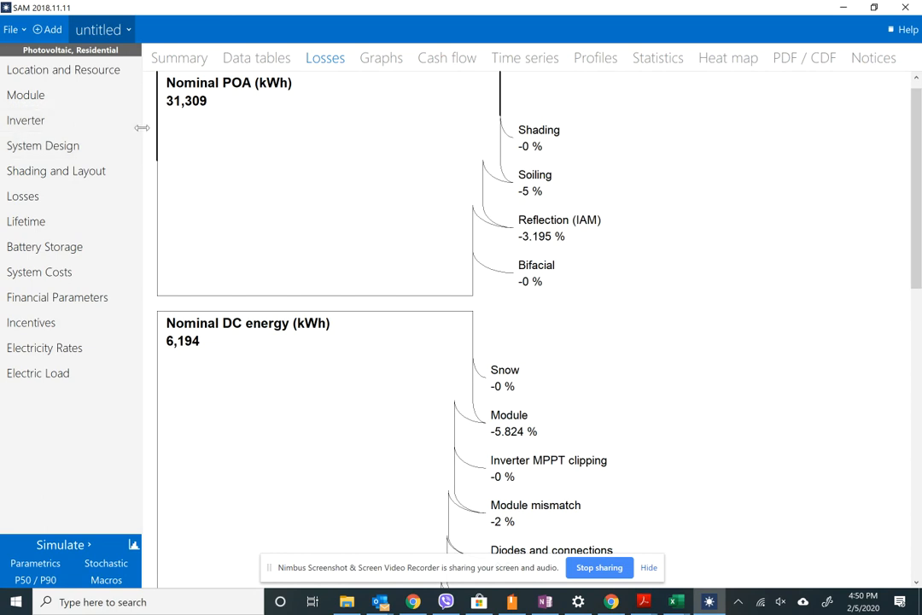
{"action": "scroll", "coordinate": [590, 227], "scroll_direction": "up", "scroll_amount": 4}
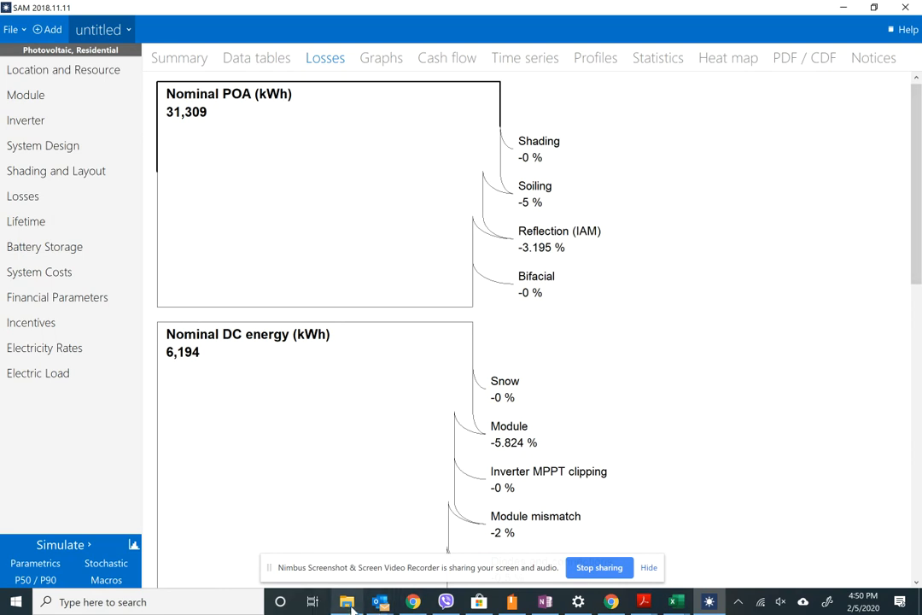
Switch to Chrome and return from the HW 3 and Class Work 3 Resources folder to the Moodle course page
{"action": "left_click", "coordinate": [413, 602]}
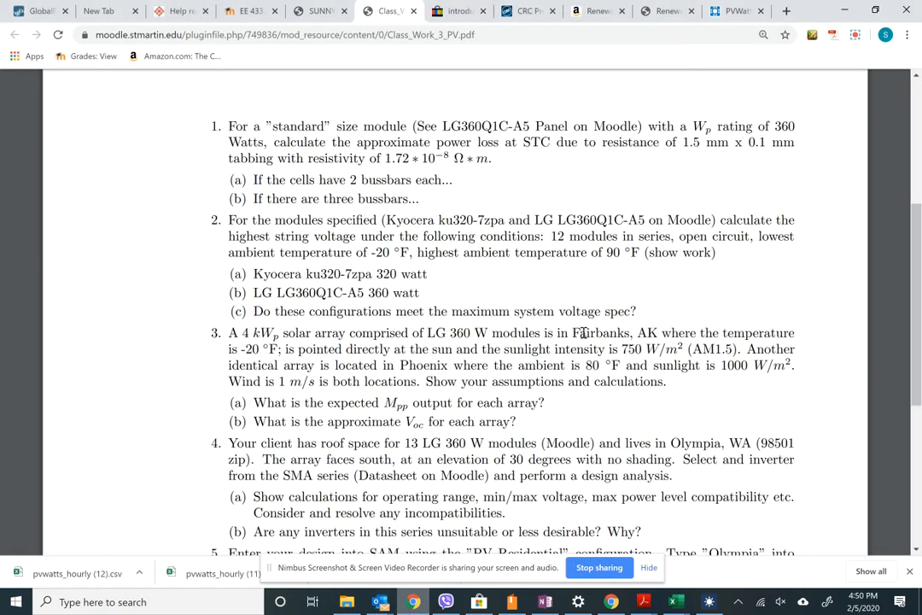
{"action": "left_click", "coordinate": [320, 11]}
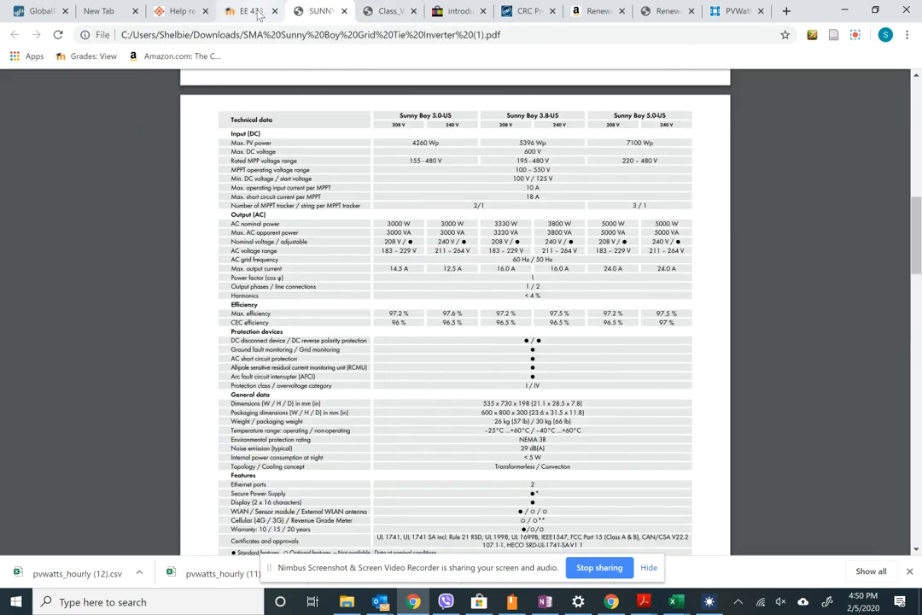
{"action": "left_click", "coordinate": [258, 13]}
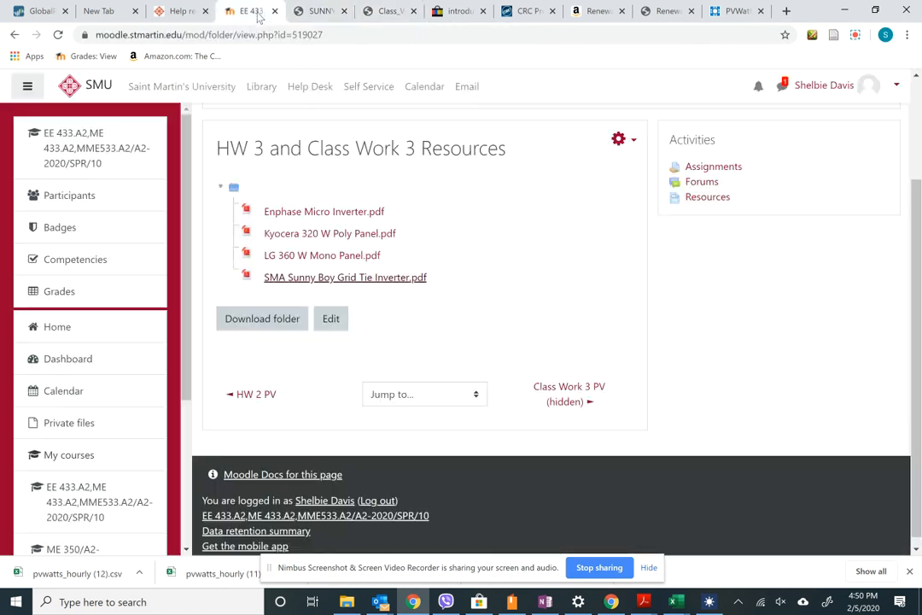
{"action": "left_click", "coordinate": [13, 35]}
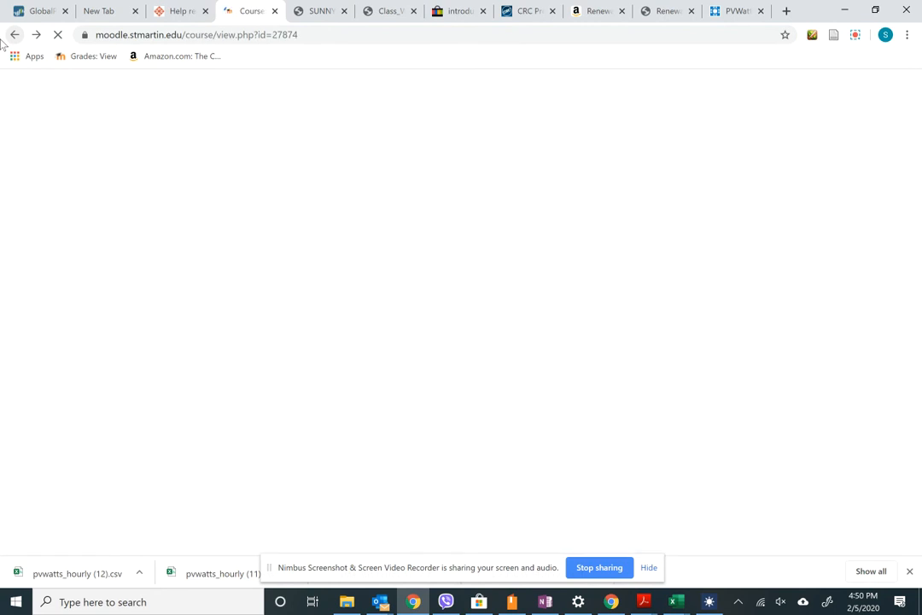
Open the HW 5 PV assignment from the Week 6 section and read its off-grid installation parameters
{"action": "scroll", "coordinate": [760, 394], "scroll_direction": "down", "scroll_amount": 2}
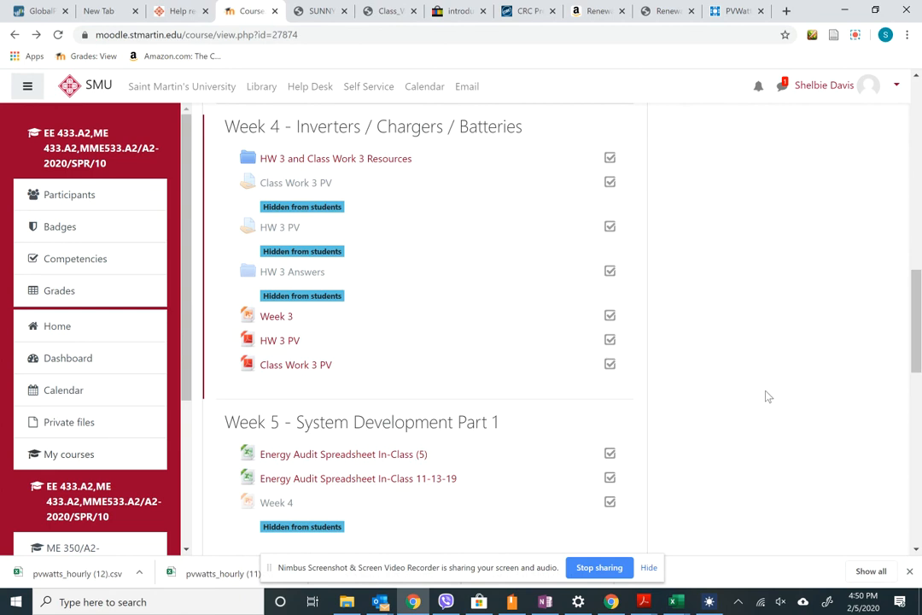
{"action": "scroll", "coordinate": [767, 396], "scroll_direction": "down", "scroll_amount": 3}
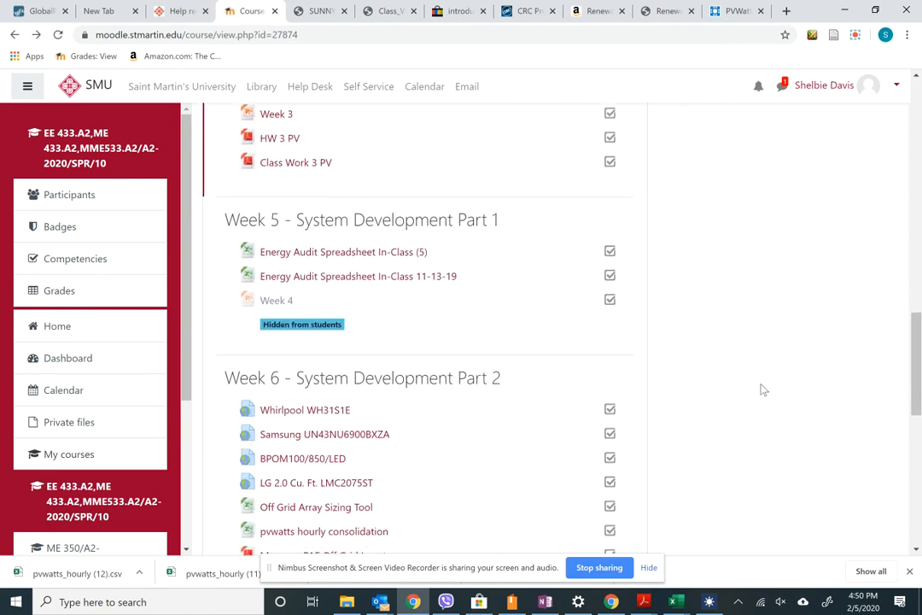
{"action": "scroll", "coordinate": [754, 400], "scroll_direction": "down", "scroll_amount": 1}
{"action": "scroll", "coordinate": [754, 400], "scroll_direction": "down", "scroll_amount": 2}
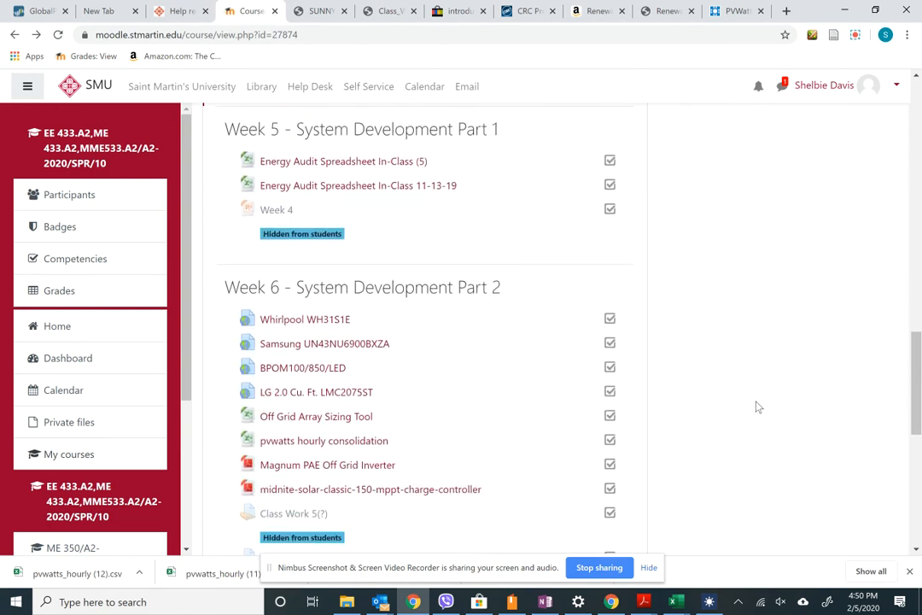
{"action": "scroll", "coordinate": [738, 431], "scroll_direction": "down", "scroll_amount": 1}
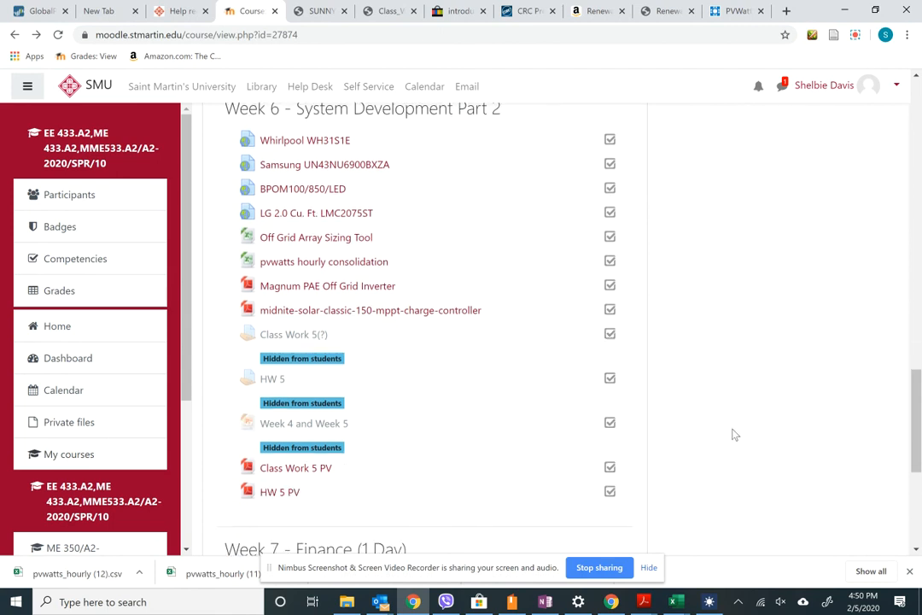
{"action": "scroll", "coordinate": [350, 436], "scroll_direction": "up", "scroll_amount": 5}
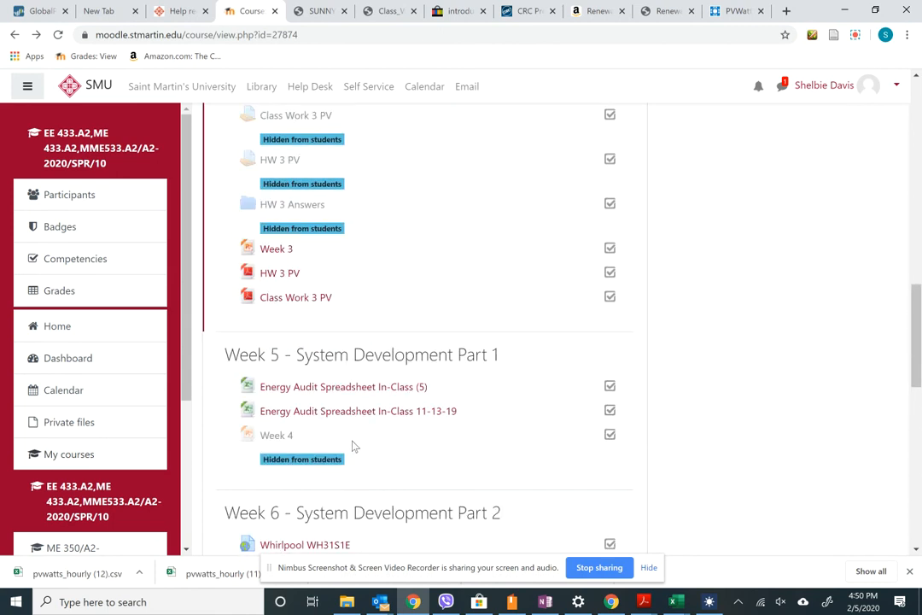
{"action": "scroll", "coordinate": [357, 449], "scroll_direction": "down", "scroll_amount": 3}
{"action": "scroll", "coordinate": [358, 461], "scroll_direction": "down", "scroll_amount": 2}
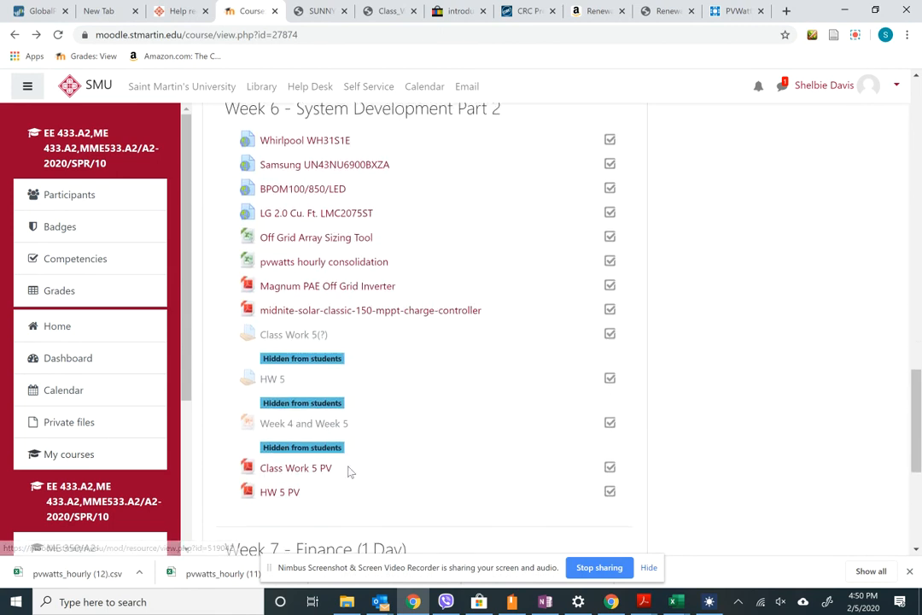
{"action": "left_click", "coordinate": [275, 495]}
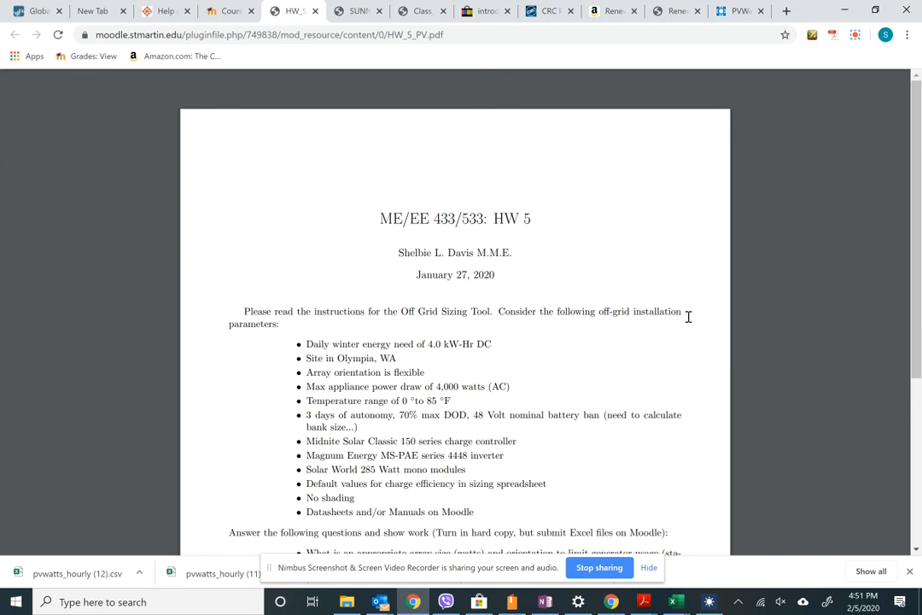
{"action": "scroll", "coordinate": [503, 280], "scroll_direction": "down", "scroll_amount": 1}
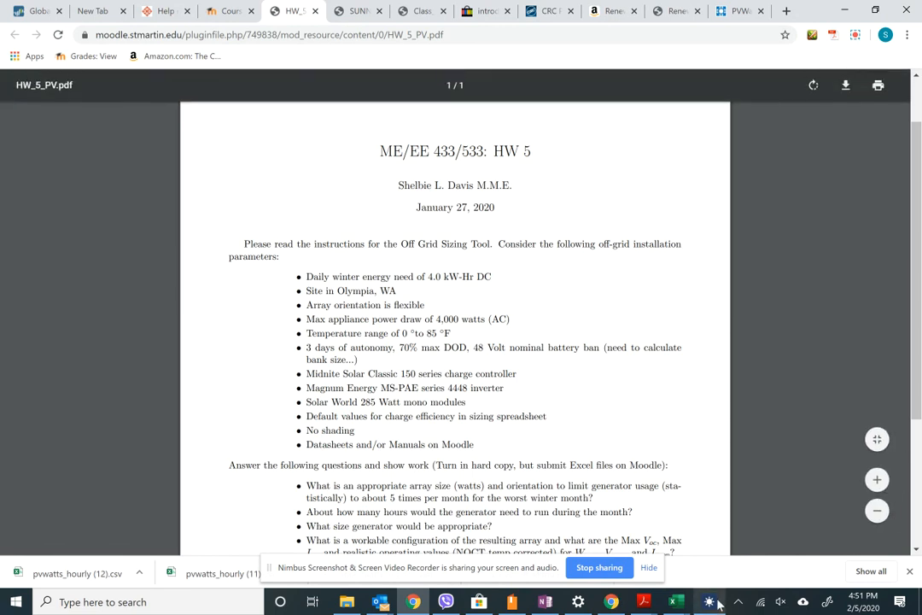
{"action": "key", "text": "alt+Tab"}
{"action": "left_click", "coordinate": [13, 29]}
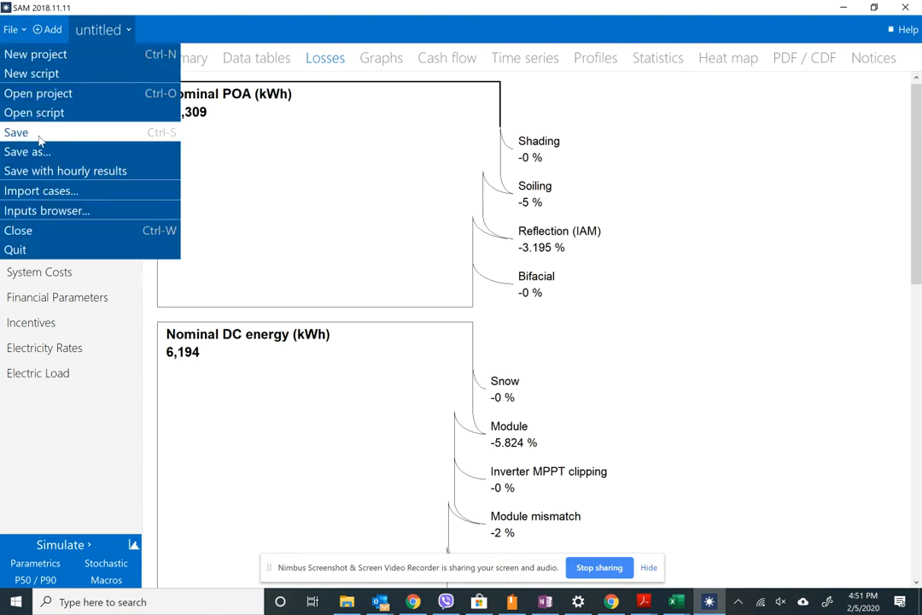
{"action": "left_click", "coordinate": [564, 5]}
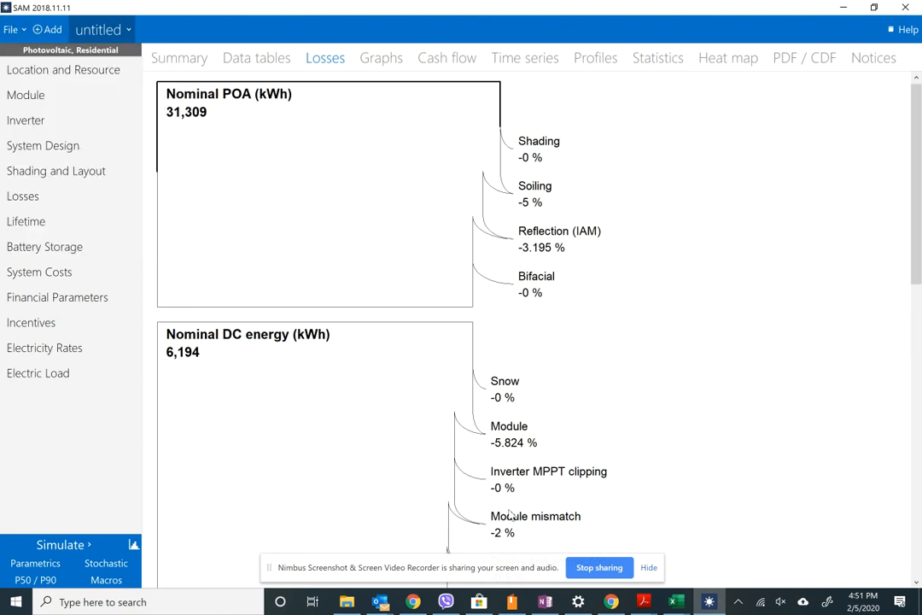
Switch back to Chrome and read the HW 5 parameters, questions and combiner box references
{"action": "left_click", "coordinate": [624, 604]}
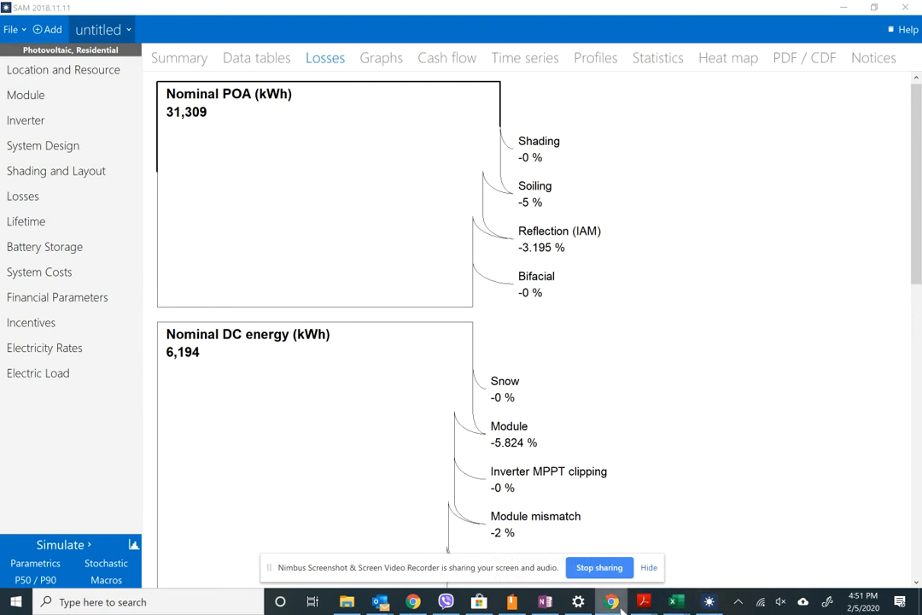
{"action": "scroll", "coordinate": [571, 319], "scroll_direction": "down", "scroll_amount": 3}
{"action": "scroll", "coordinate": [579, 332], "scroll_direction": "up", "scroll_amount": 4}
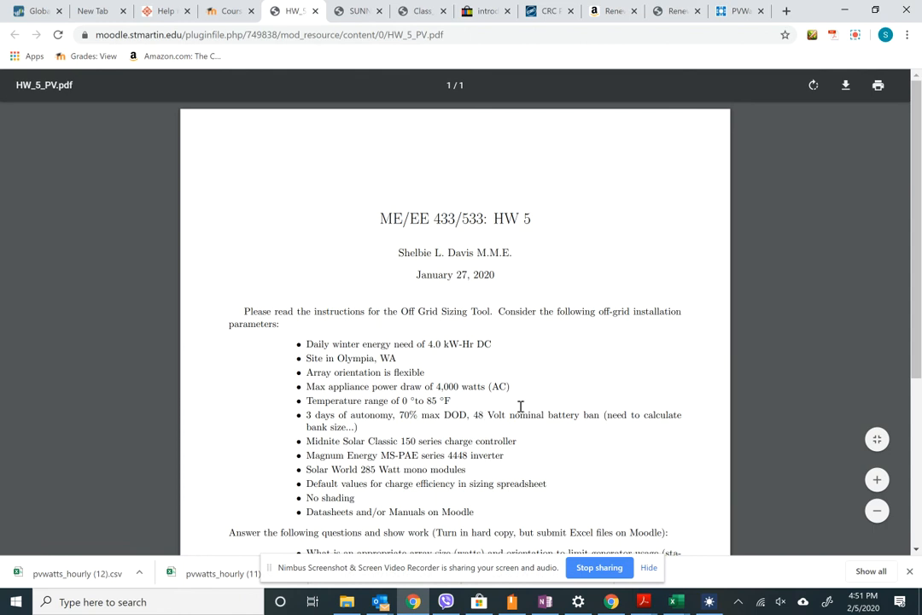
{"action": "scroll", "coordinate": [436, 455], "scroll_direction": "down", "scroll_amount": 3}
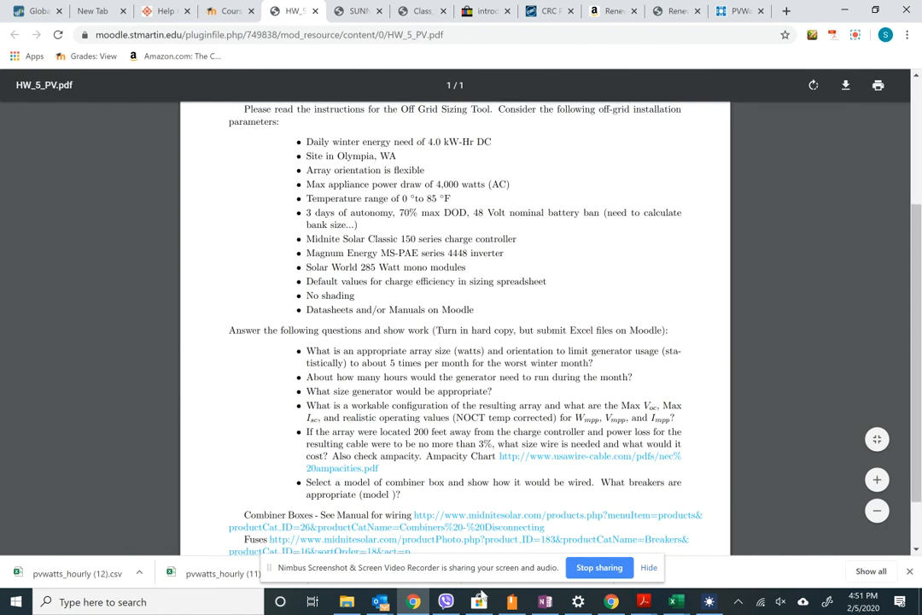
{"action": "left_click", "coordinate": [603, 606]}
{"action": "left_click", "coordinate": [413, 609]}
{"action": "left_click", "coordinate": [410, 611]}
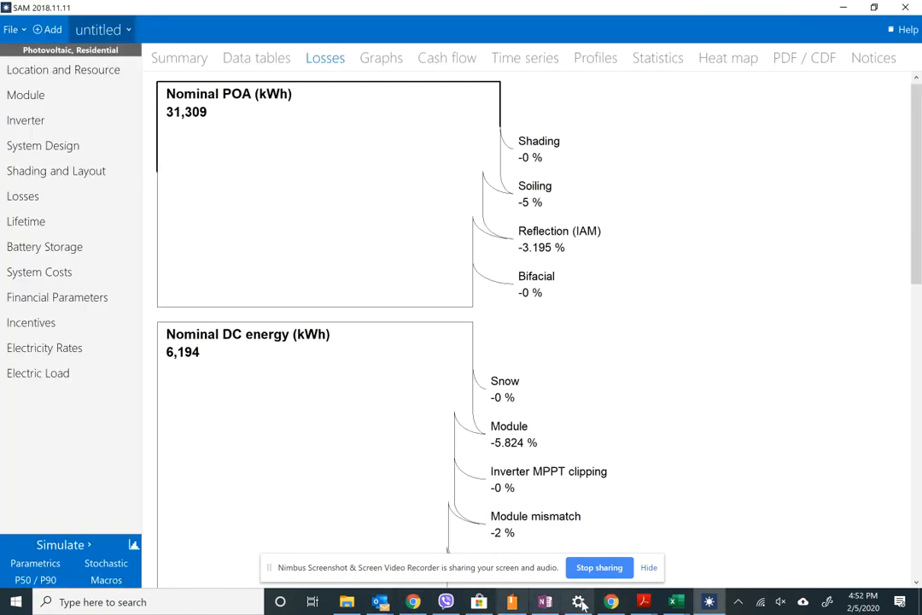
Switch to Chrome and open the HW 3 PV assignment from the Week 4 section of the Moodle course page
{"action": "left_click", "coordinate": [411, 603]}
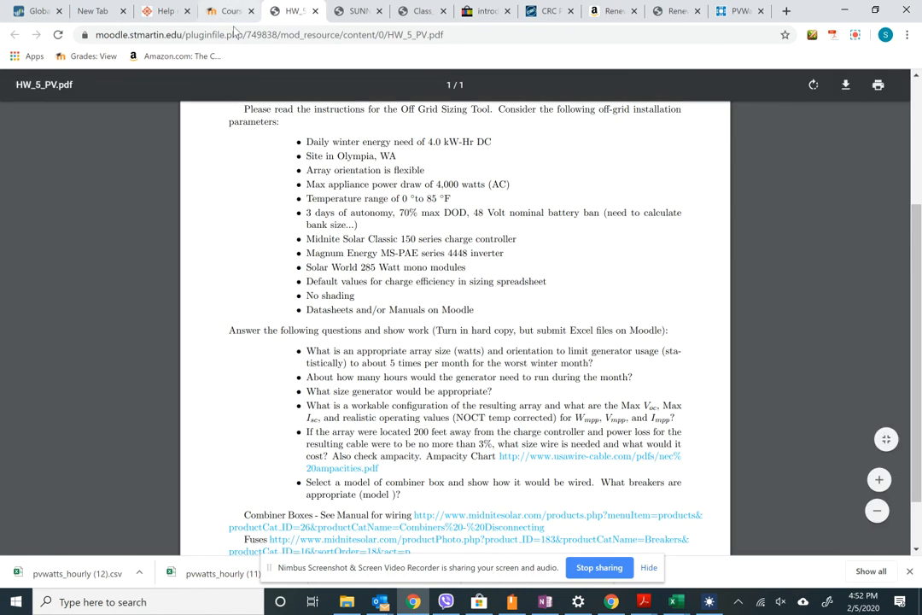
{"action": "left_click", "coordinate": [219, 17]}
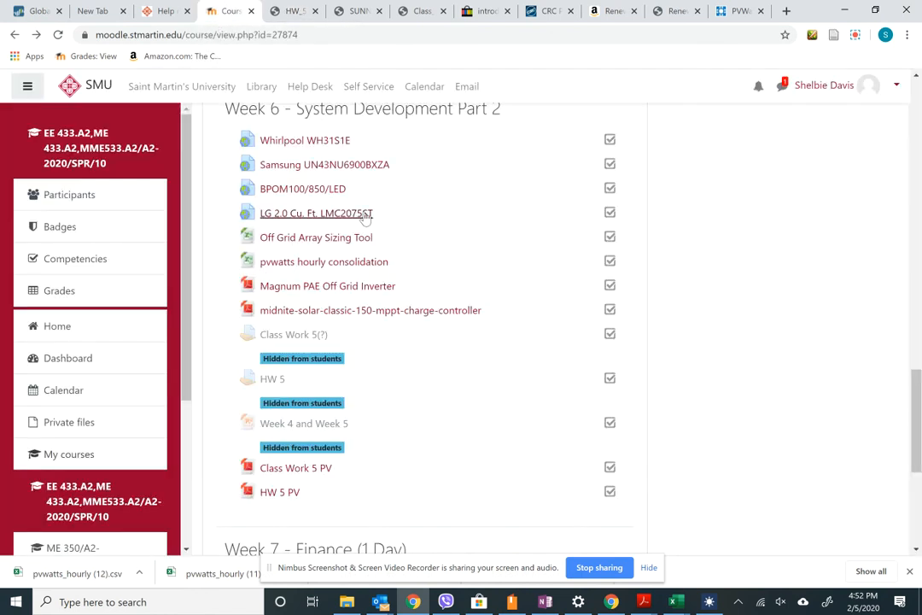
{"action": "scroll", "coordinate": [362, 214], "scroll_direction": "up", "scroll_amount": 6}
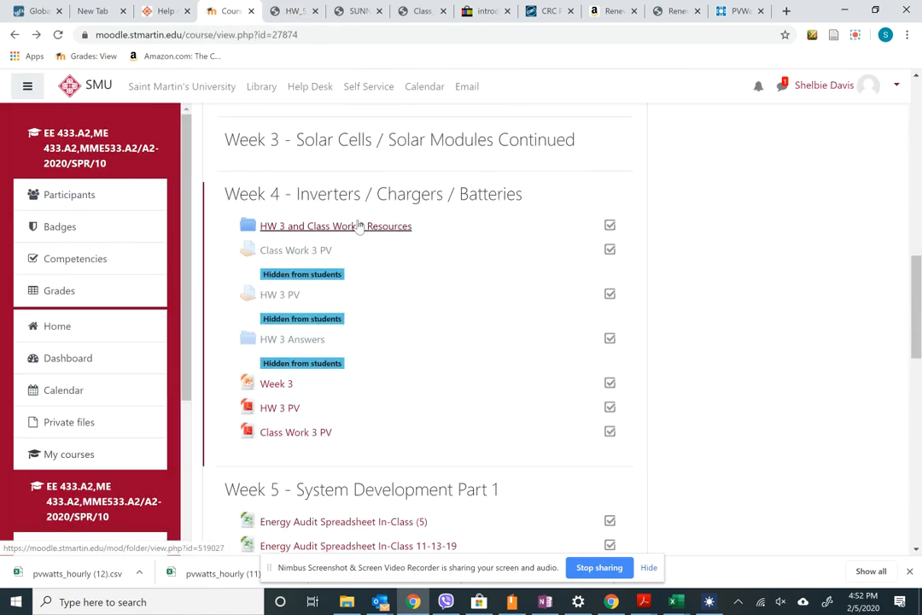
{"action": "left_click", "coordinate": [287, 410]}
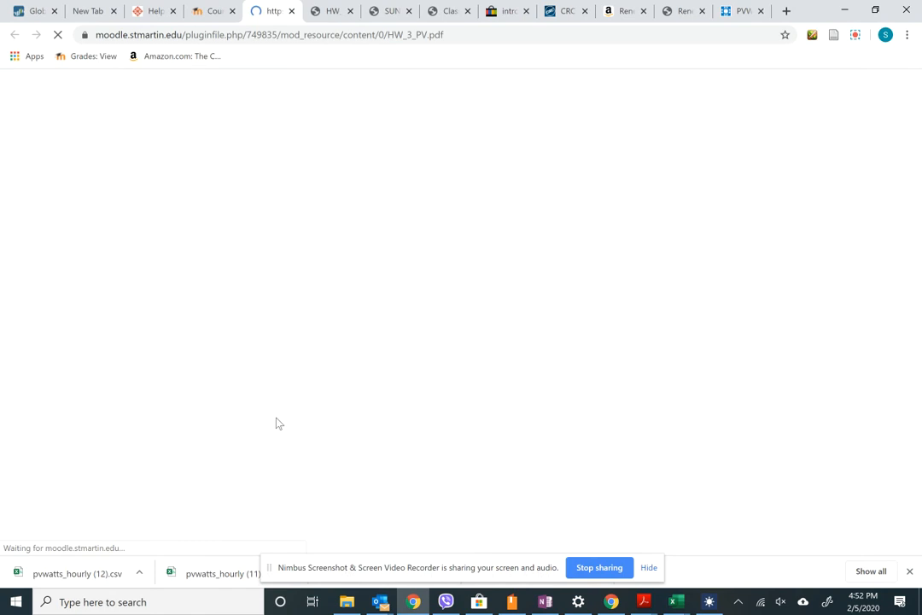